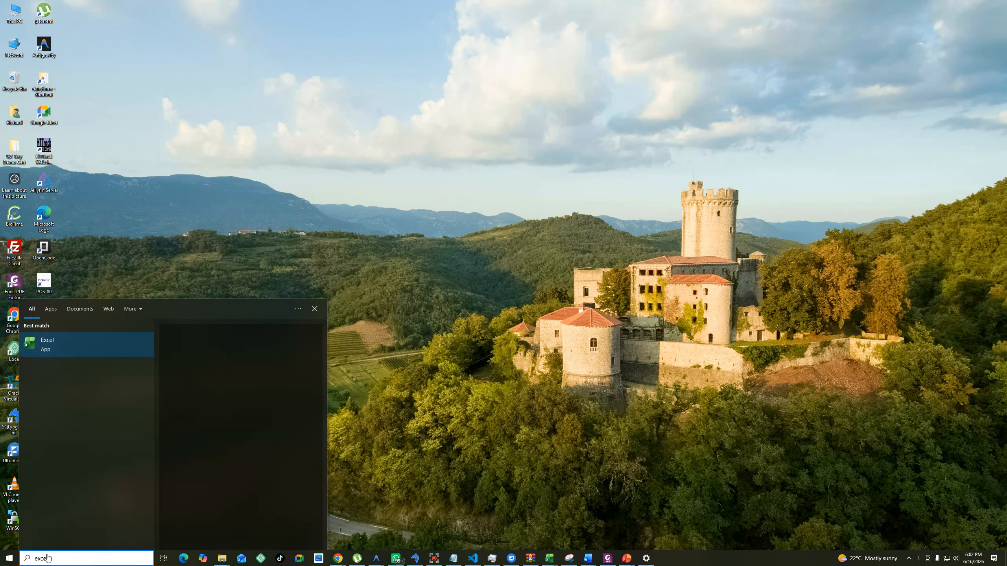
Launch Excel with a blank workbook, maximize its window and reduce the height of the formula bar.
key("Return")
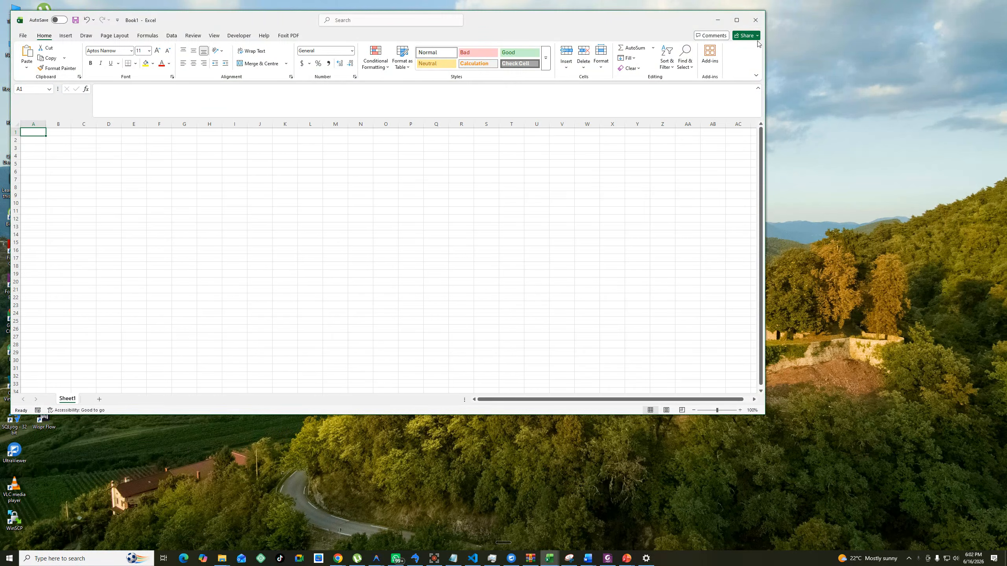
left_click(737, 20)
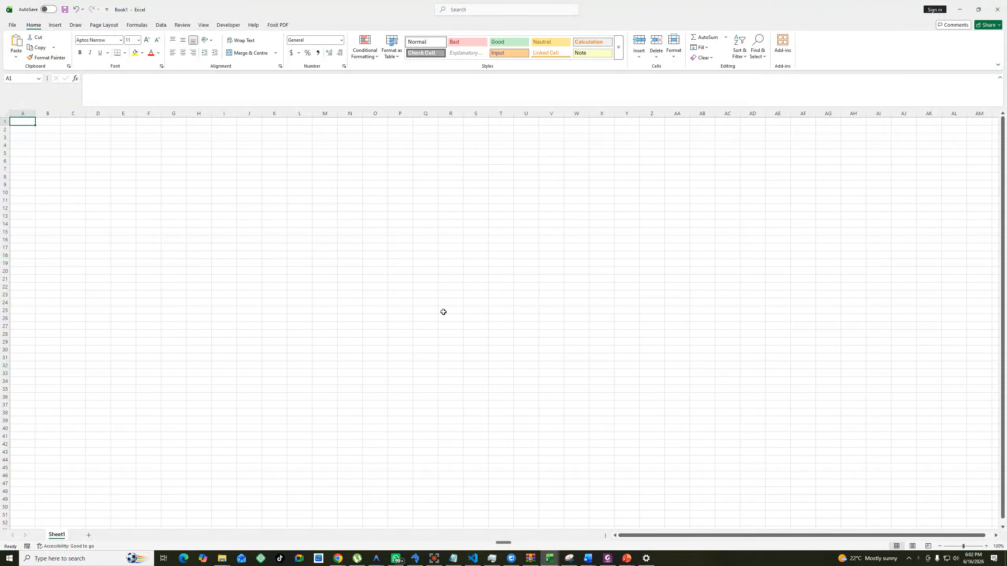
scroll(443, 312, "up", 7)
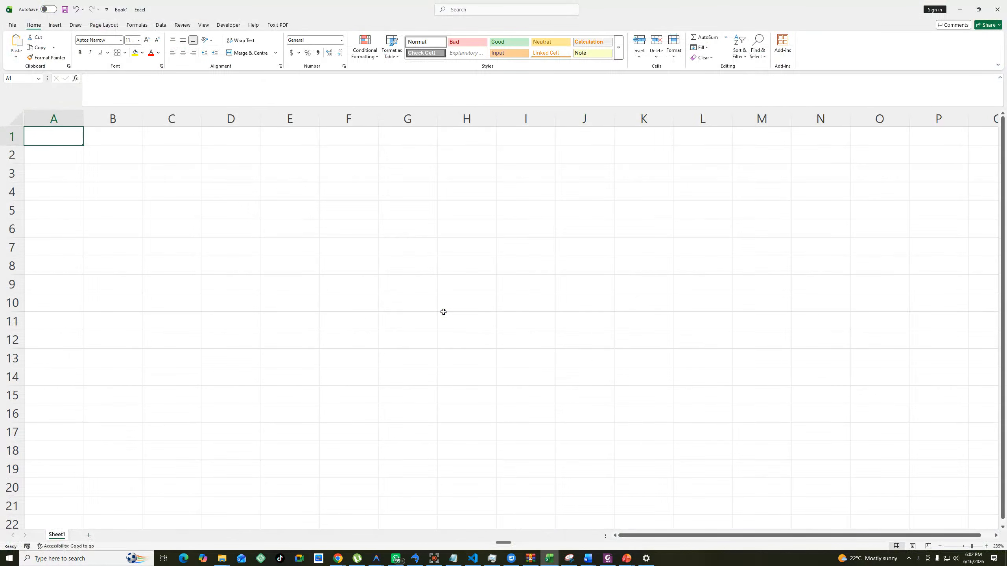
left_click(276, 104)
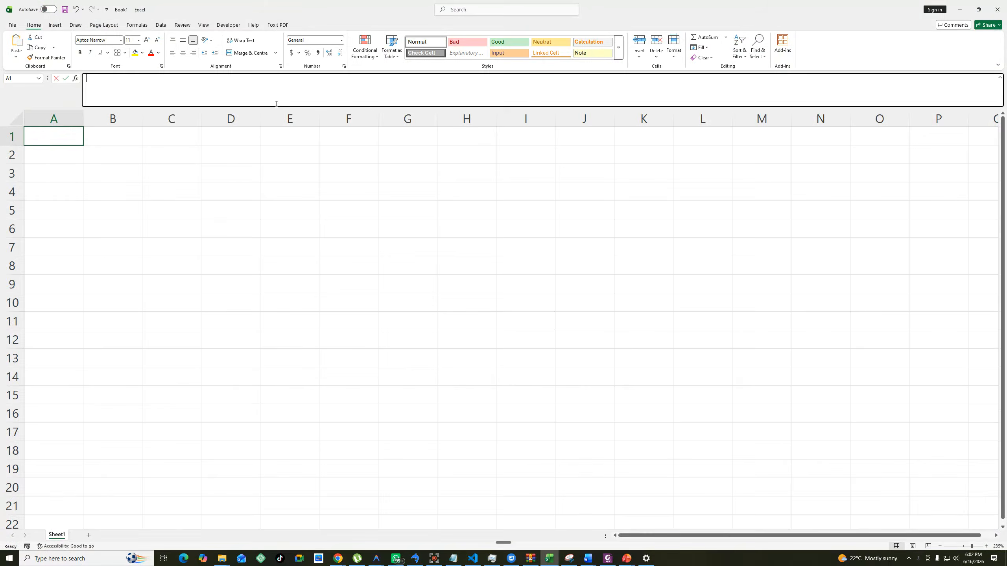
left_click_drag(276, 104, 276, 96)
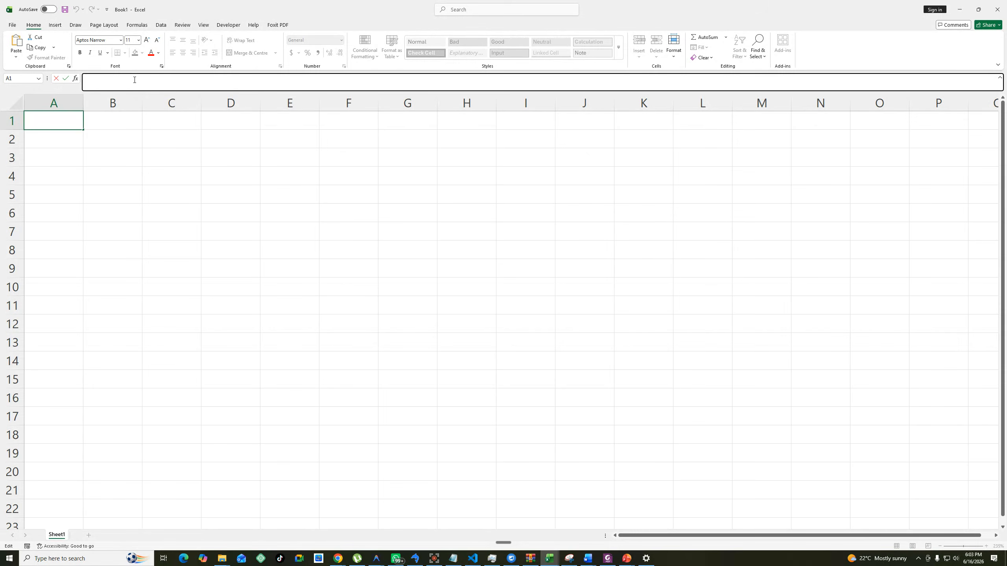
left_click(435, 559)
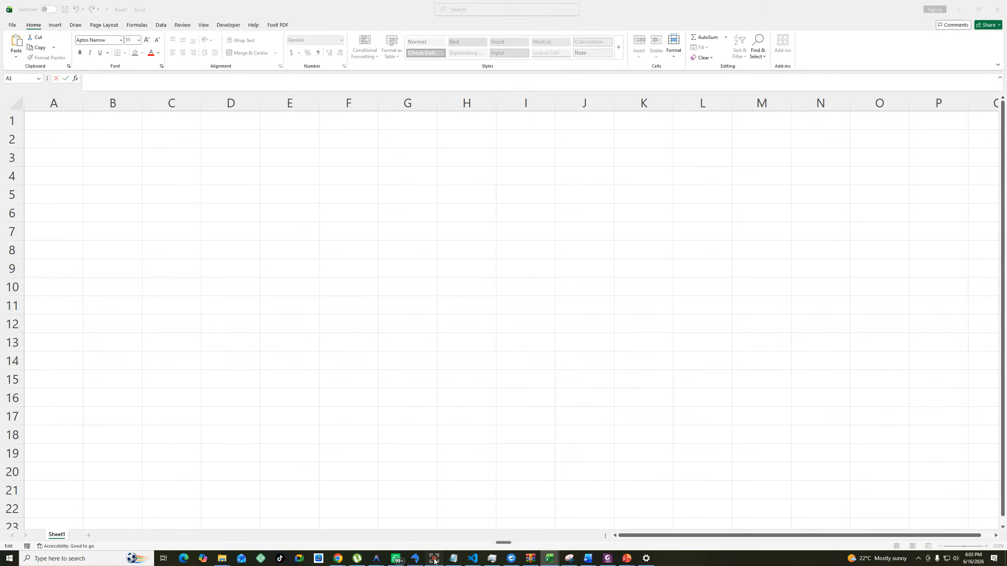
left_click(434, 558)
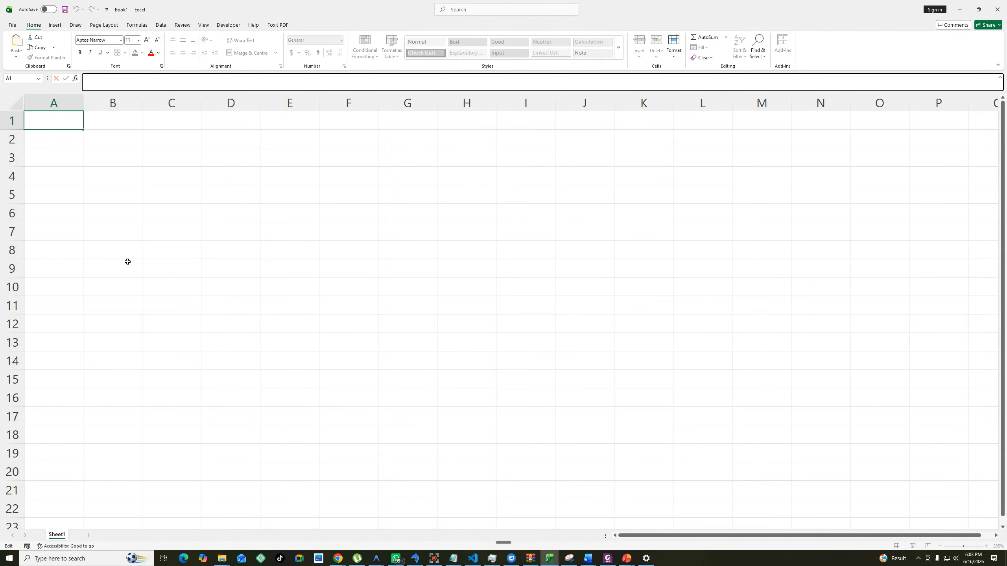
Enter the column headers Name, Country, Age and Eligible in cells A1 to D1.
type("Name")
key("Tab")
type("Country")
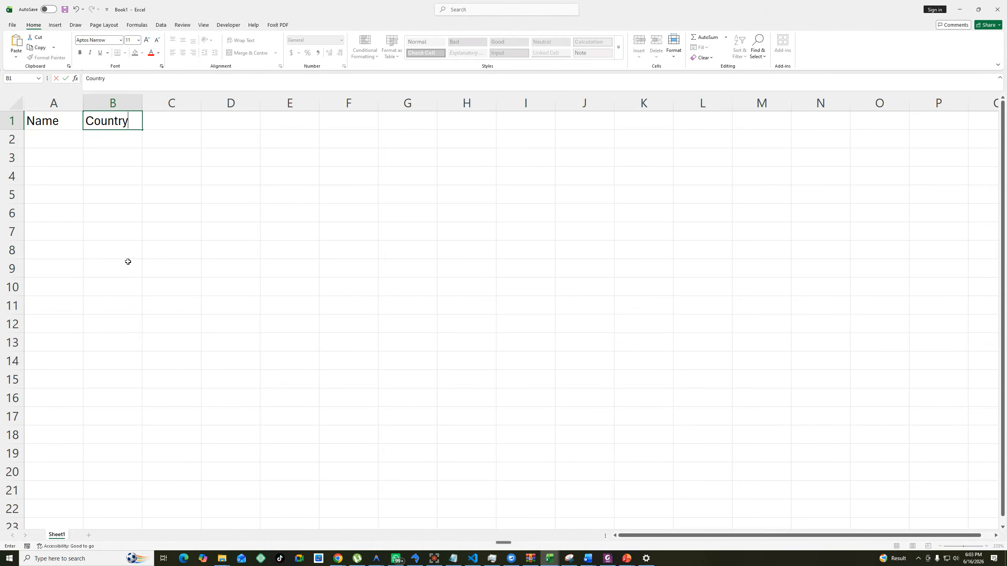
key("Tab")
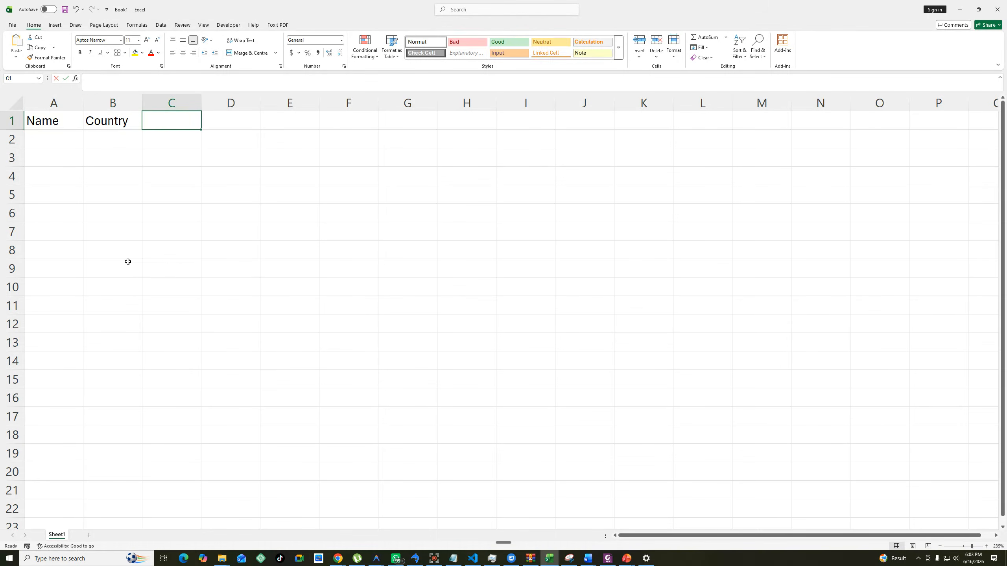
type("Age")
key("Tab")
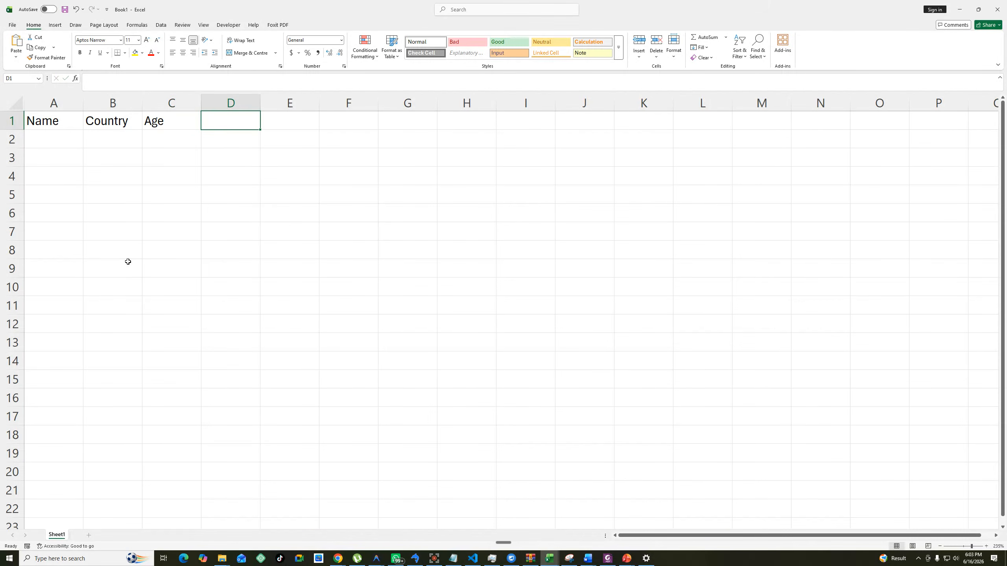
type("Eligib")
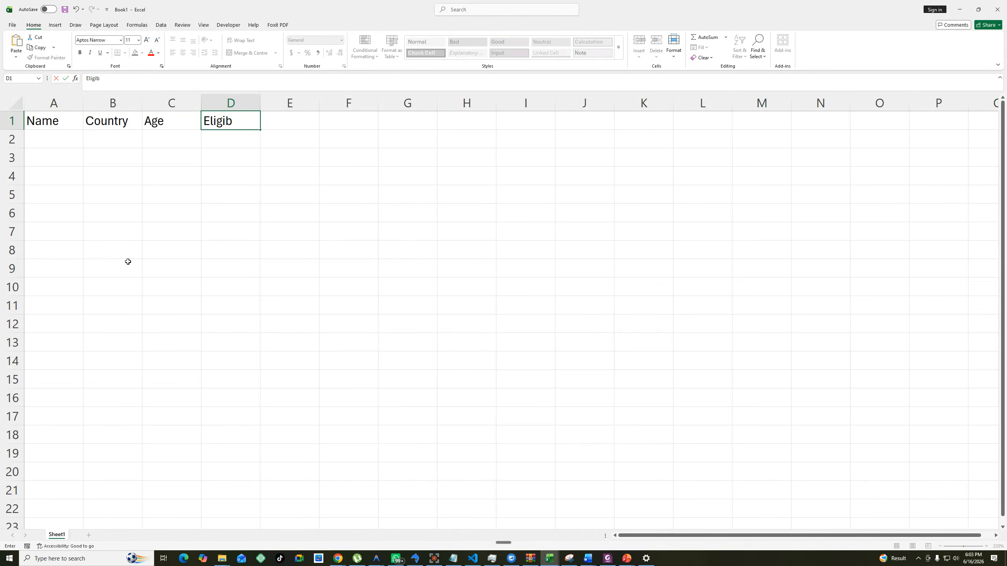
type("le")
left_click(197, 271)
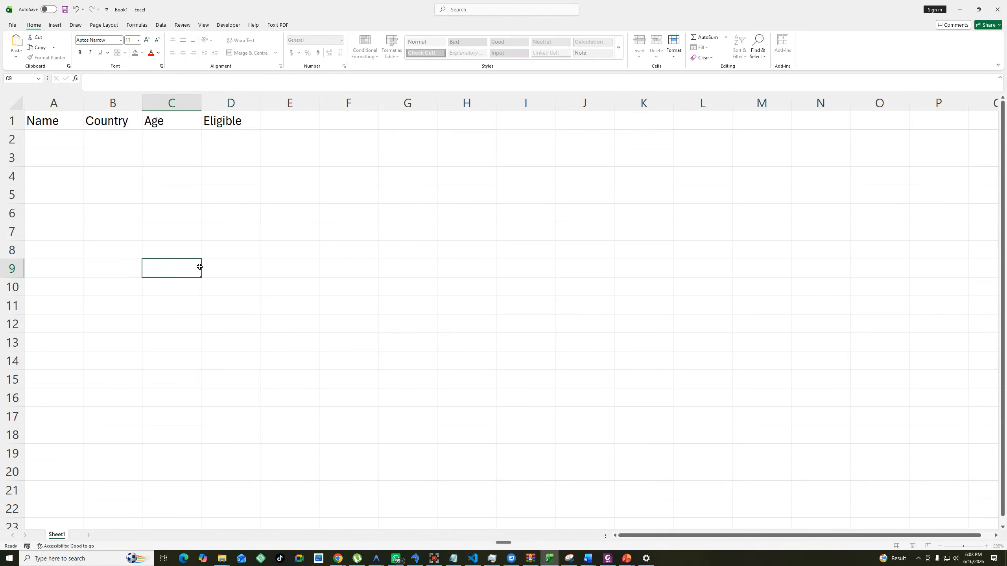
Fill cells A2 to A5 of the Name column with the four people's first names.
left_click(57, 140)
type("Richard")
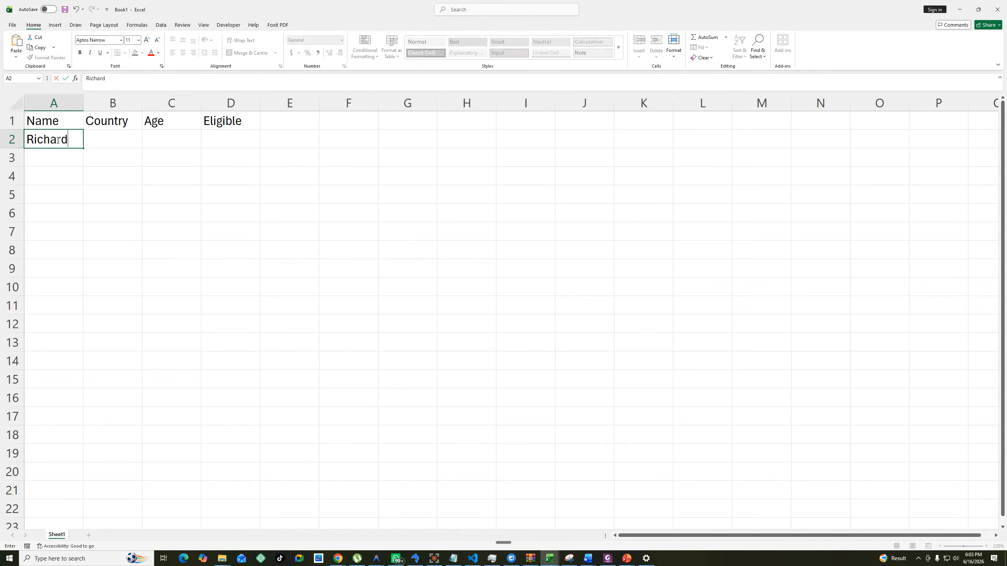
key("Return")
type("mark")
key("Return")
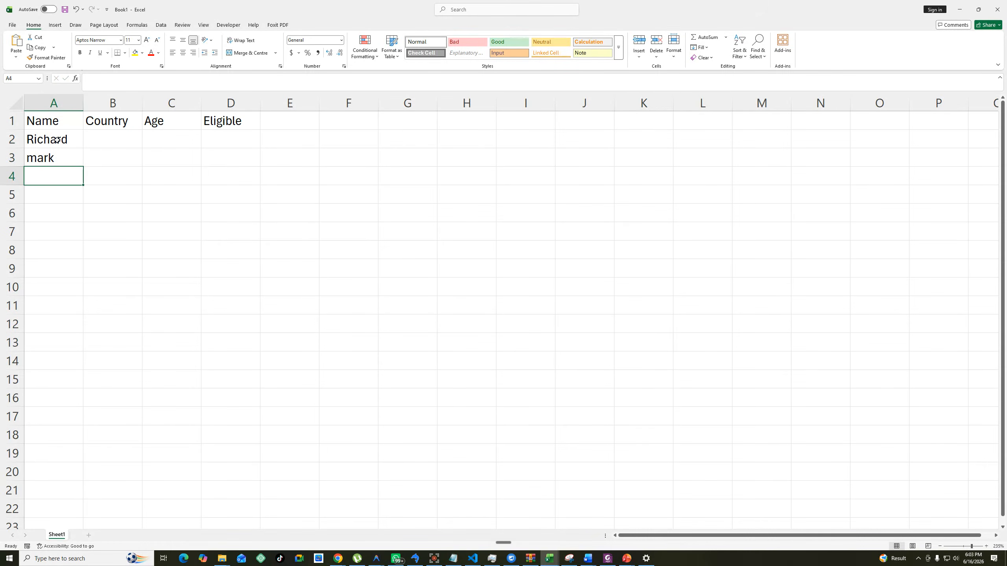
type("Paul")
key("Return")
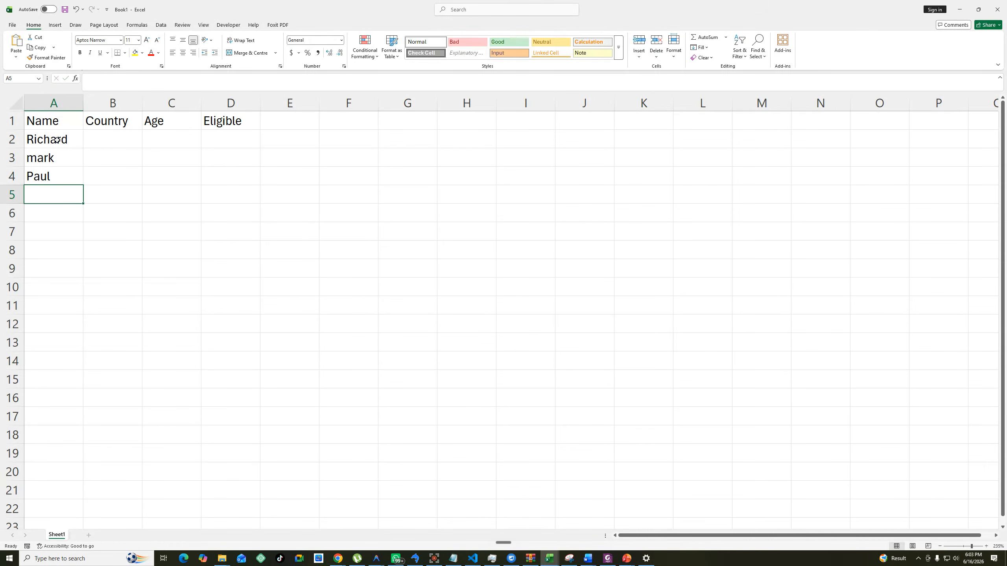
type("maty")
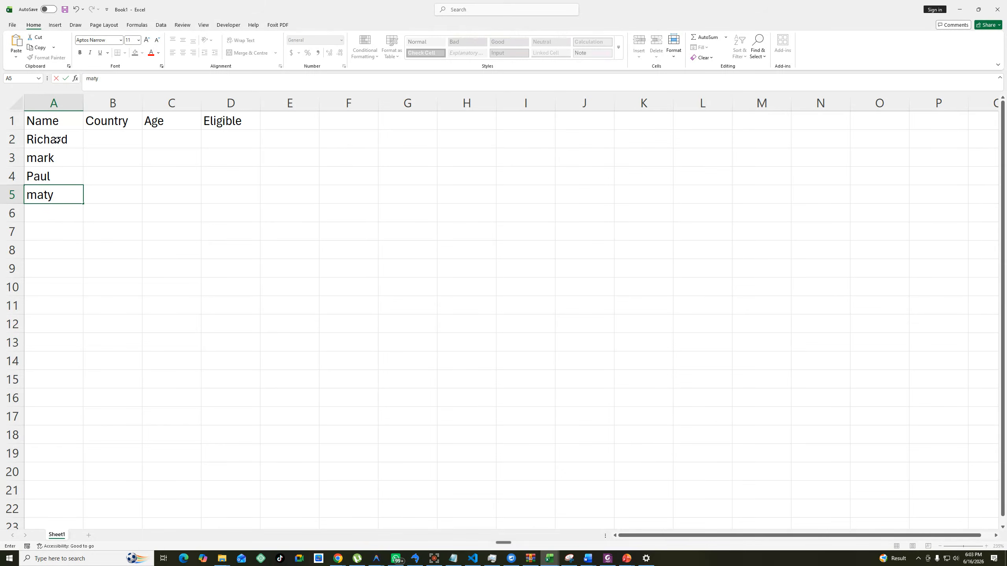
key("BackSpace")
key("BackSpace")
key("BackSpace")
key("BackSpace")
type("Mary")
left_click(34, 177)
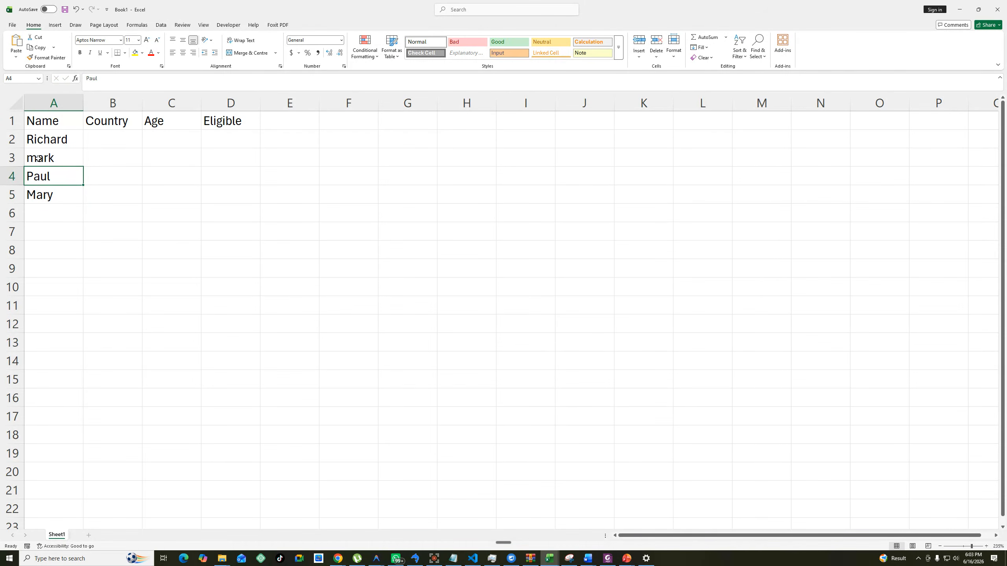
Capitalize the first letter of the name in cell A3.
double_click(32, 158)
key("BackSpace")
type("M")
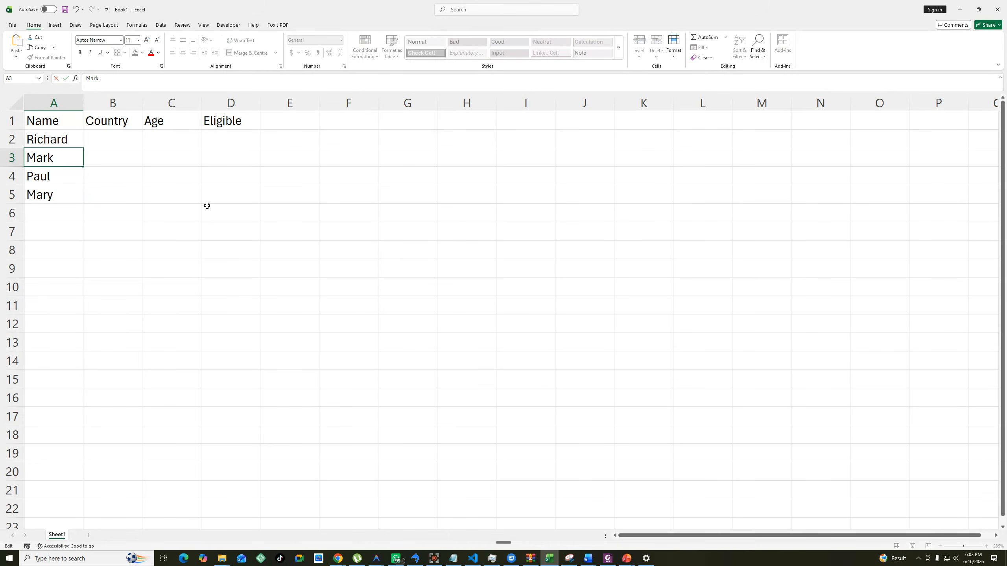
Enter Kenya in B2 and Uganda in B3 of the Country column.
left_click(119, 140)
type("Kenya")
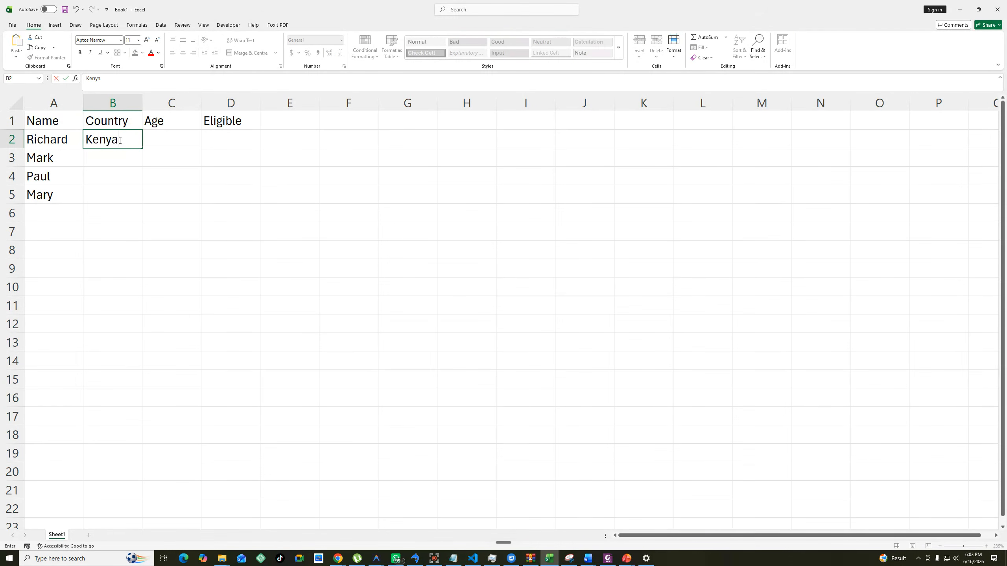
key("Return")
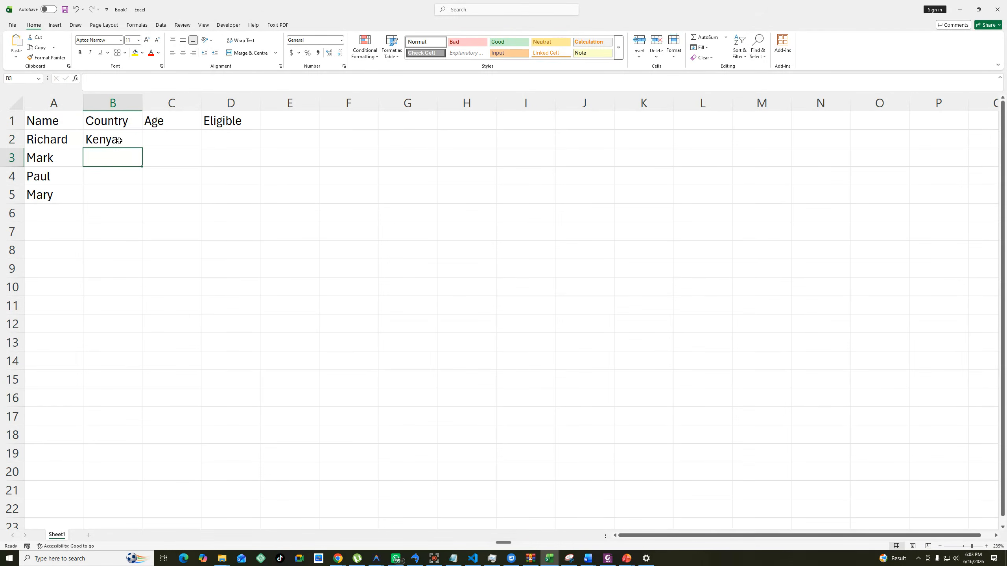
type("Uganda")
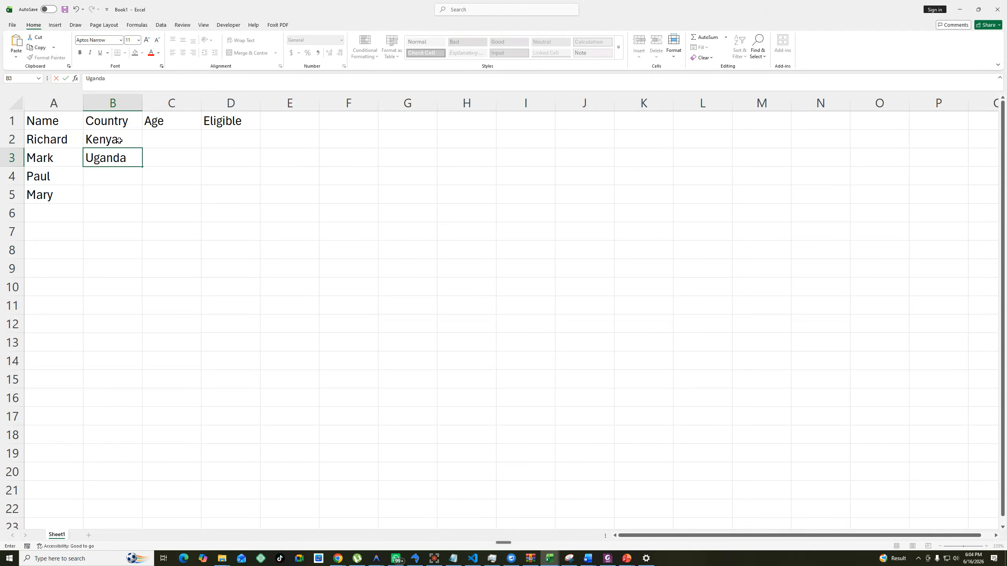
key("Return")
Enter Tanzania as the country in cell B4, correcting any misspelling at its start.
type("YTanzan")
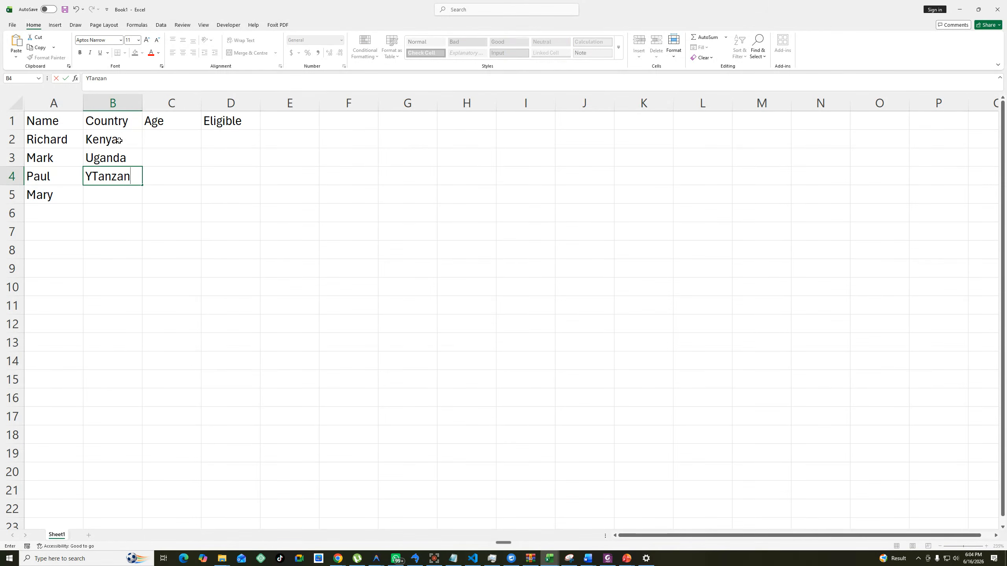
type("ia")
key("Left")
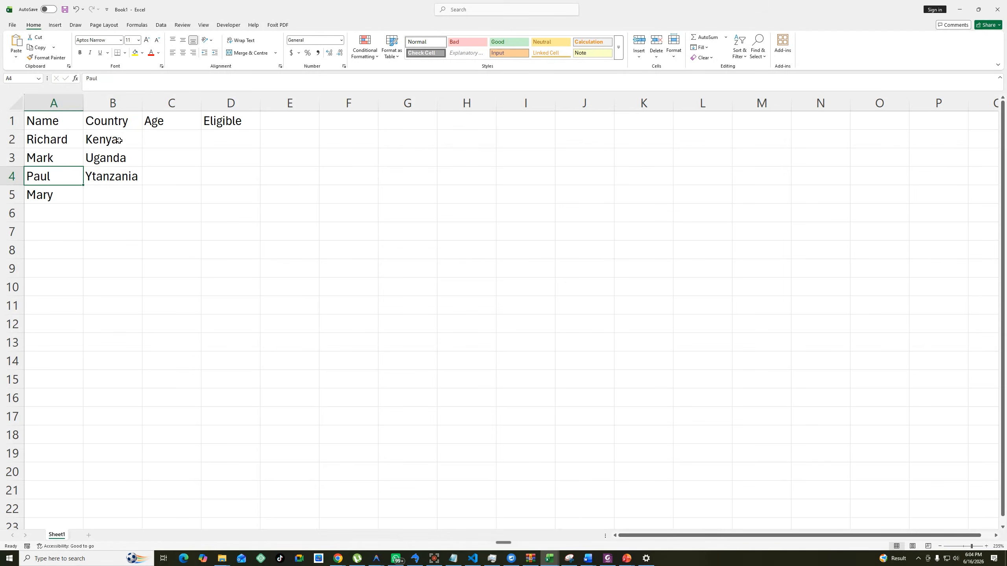
left_click(97, 175)
double_click(97, 175)
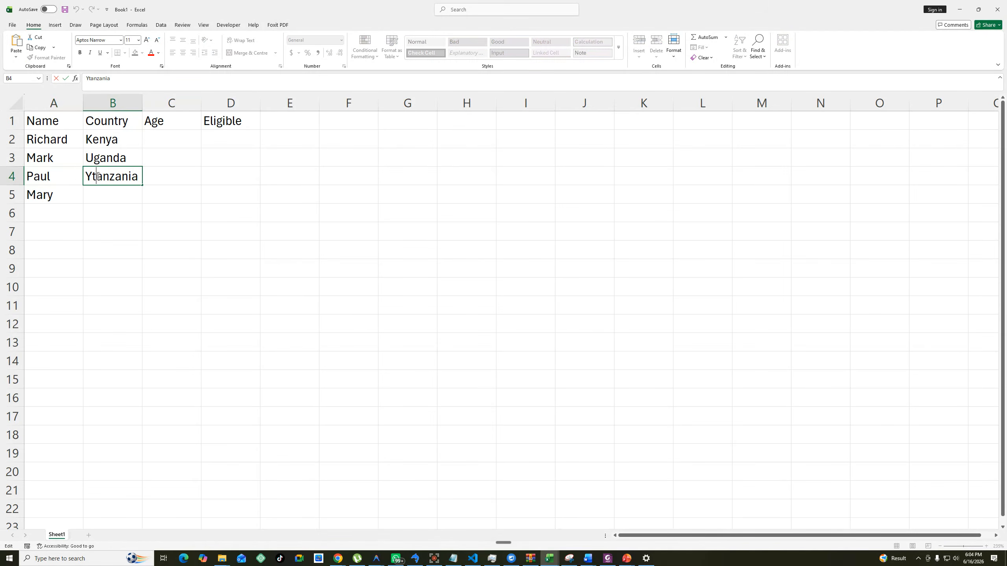
left_click_drag(97, 175, 71, 175)
type("T")
Enter South Sudan as the country in cell B5.
left_click(99, 196)
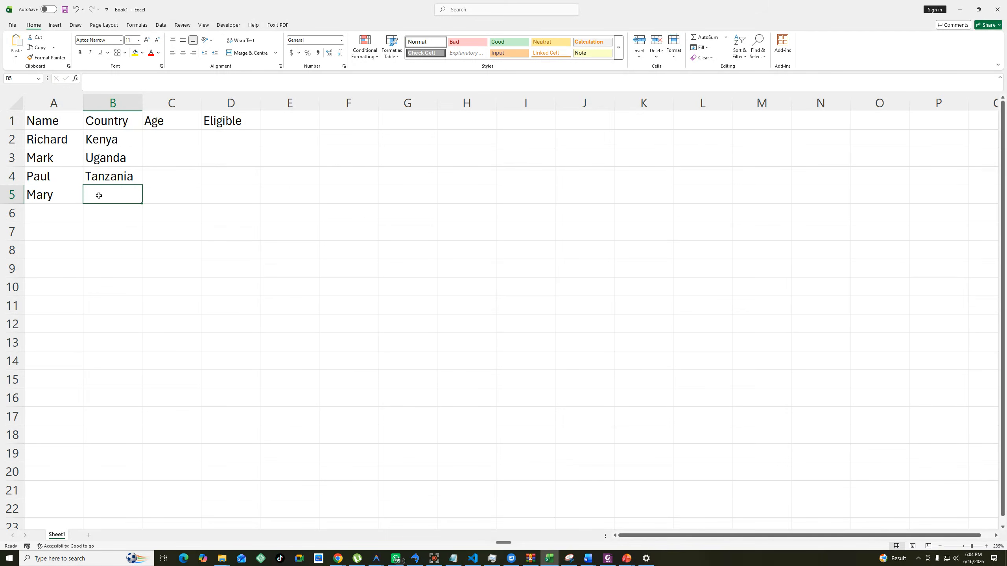
type("South ")
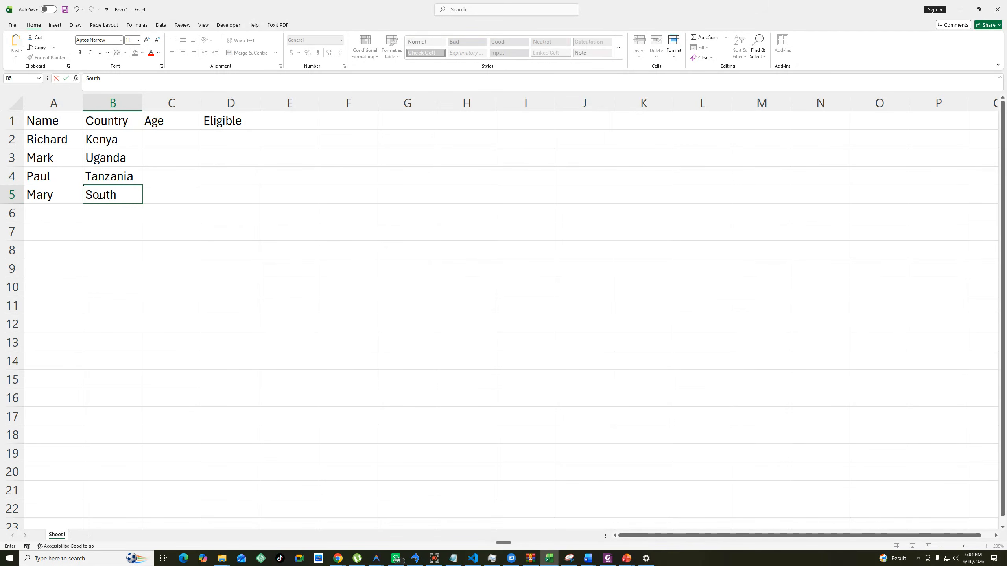
type("Sudan")
left_click(206, 215)
Enter the ages 18, 21, 16 and 24 in C2 to C5 and autofit the width of column B.
left_click(168, 144)
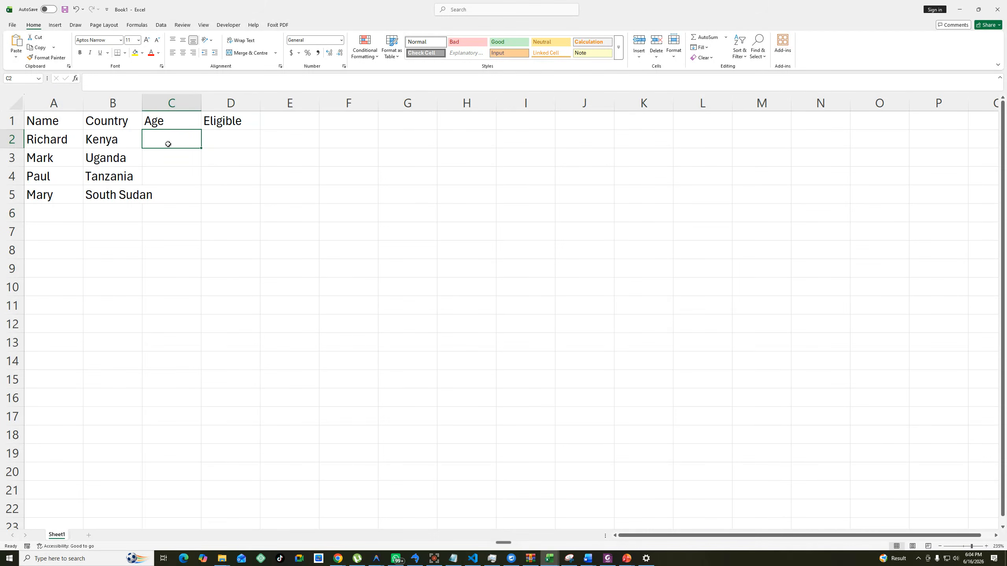
type("18")
key("Return")
type("21")
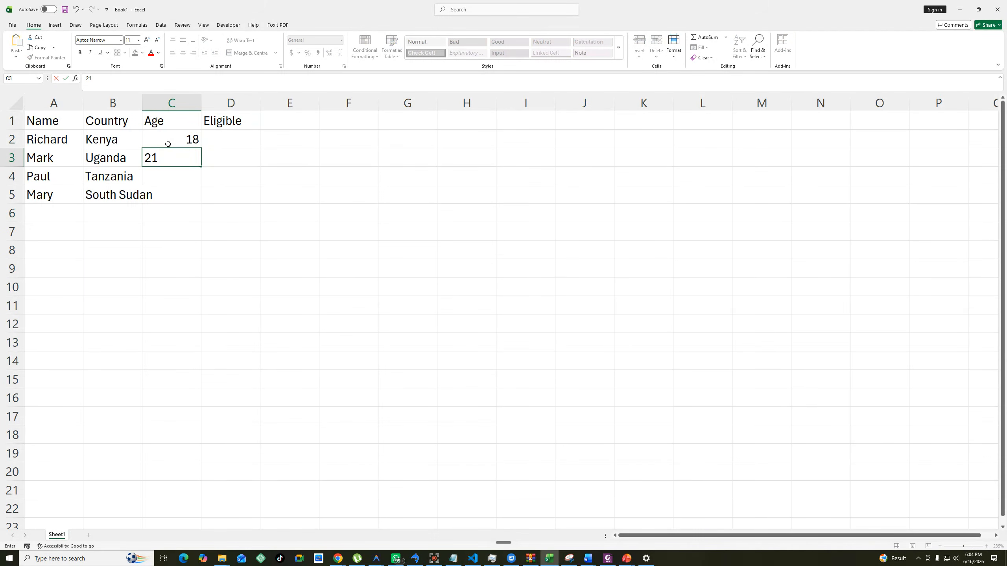
key("Return")
type("16")
key("Return")
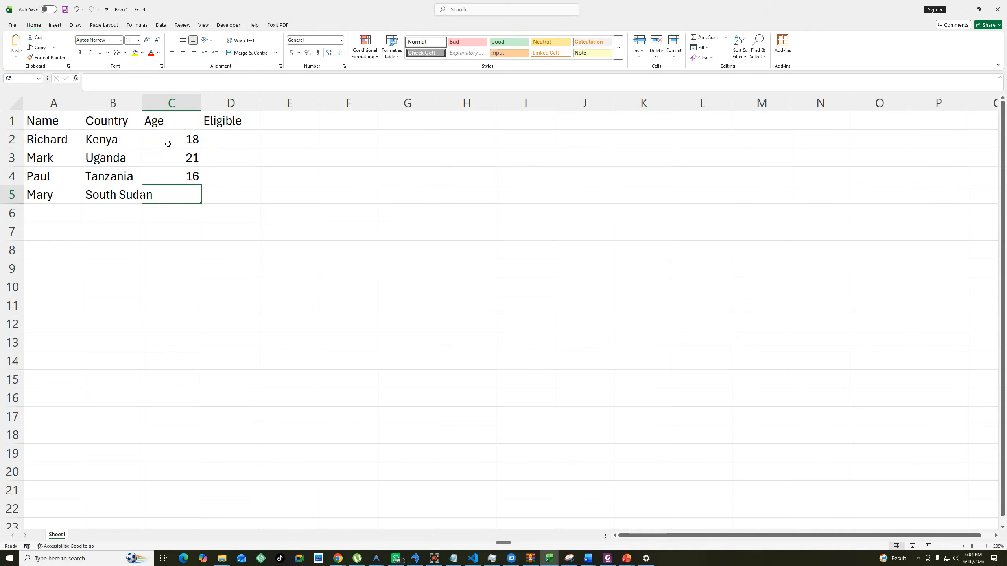
type("24")
left_click(231, 176)
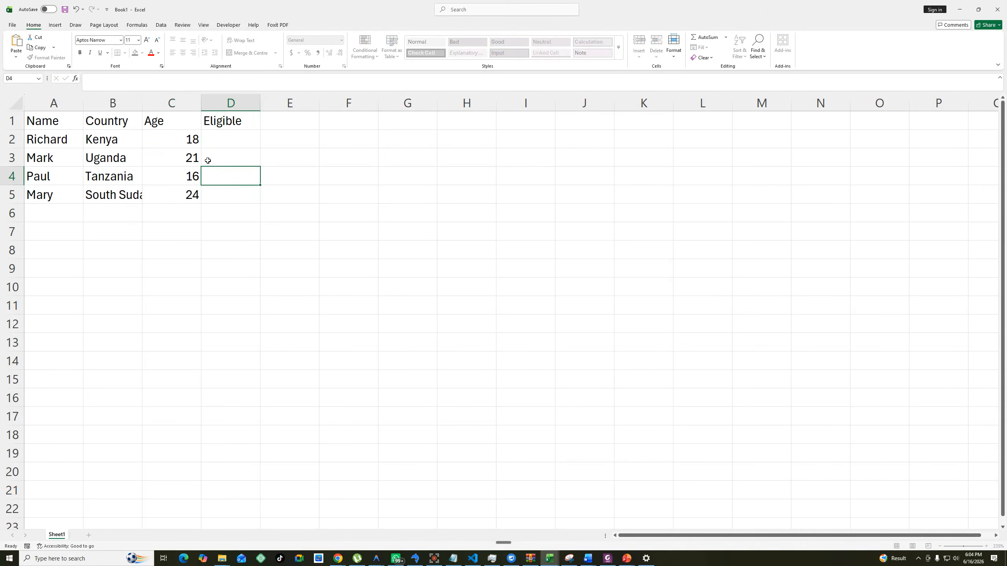
double_click(142, 103)
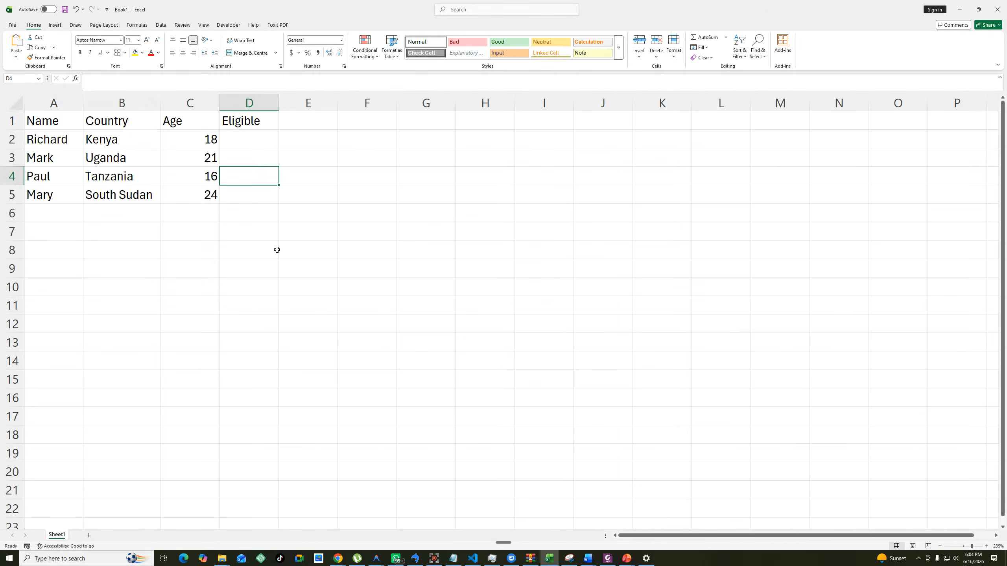
Start an IF formula in D2 whose logical test checks whether C2 equals 18.
left_click(252, 141)
type("=")
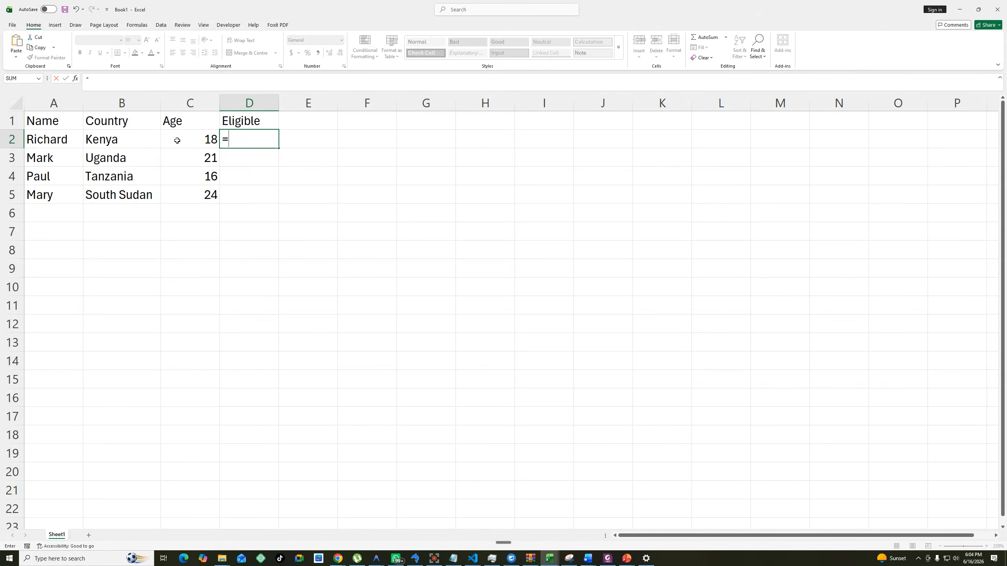
type("if")
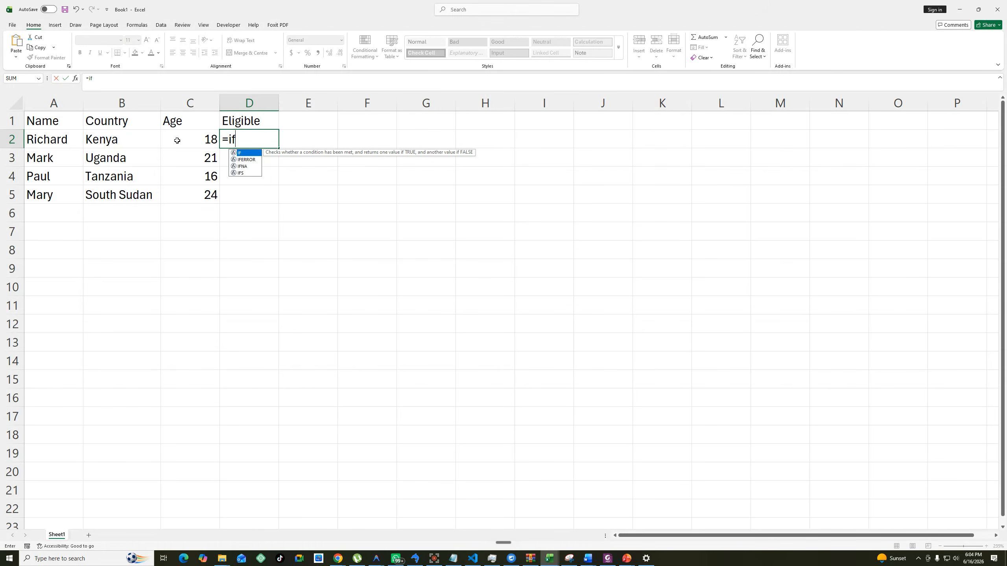
key("Tab")
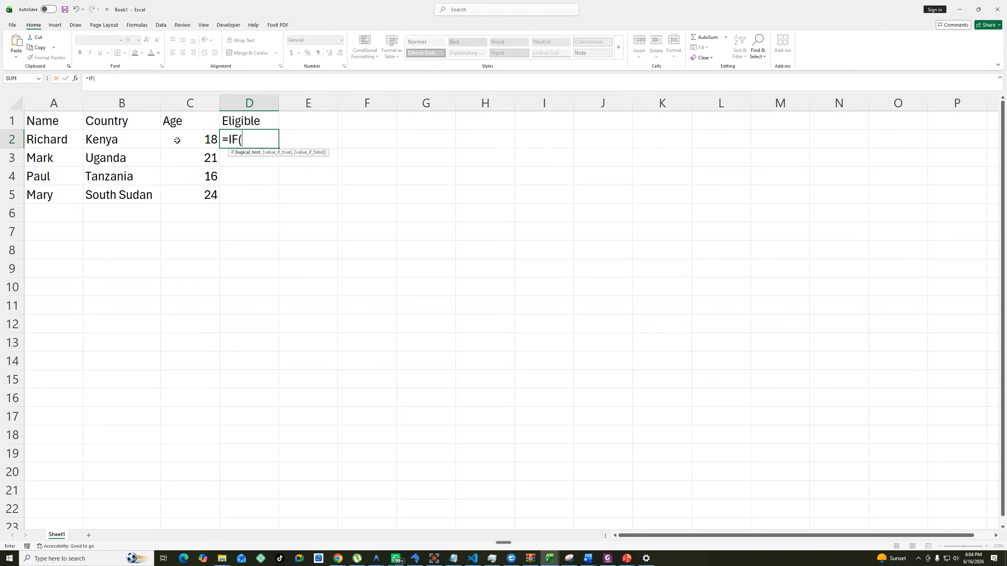
left_click(207, 139)
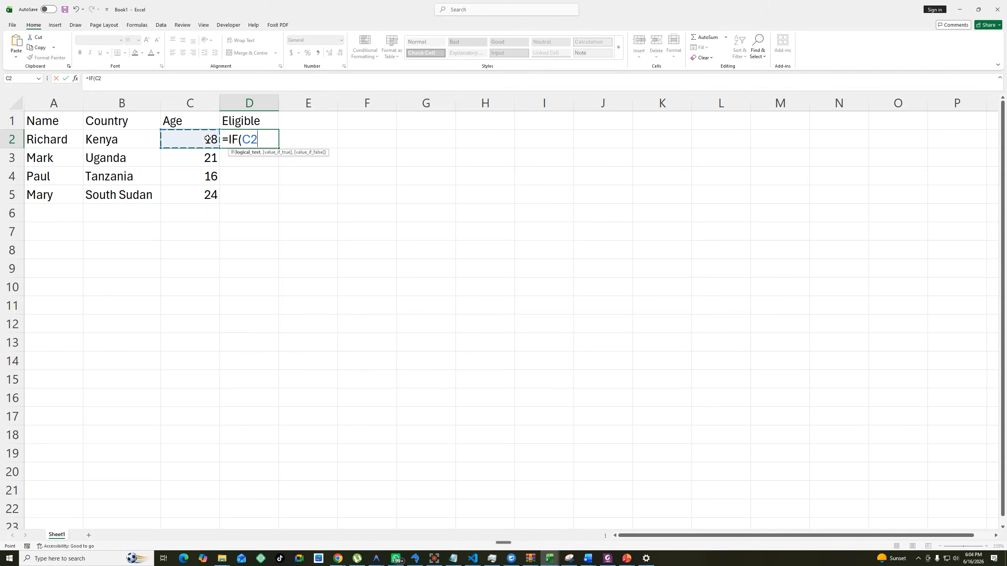
type("=18,")
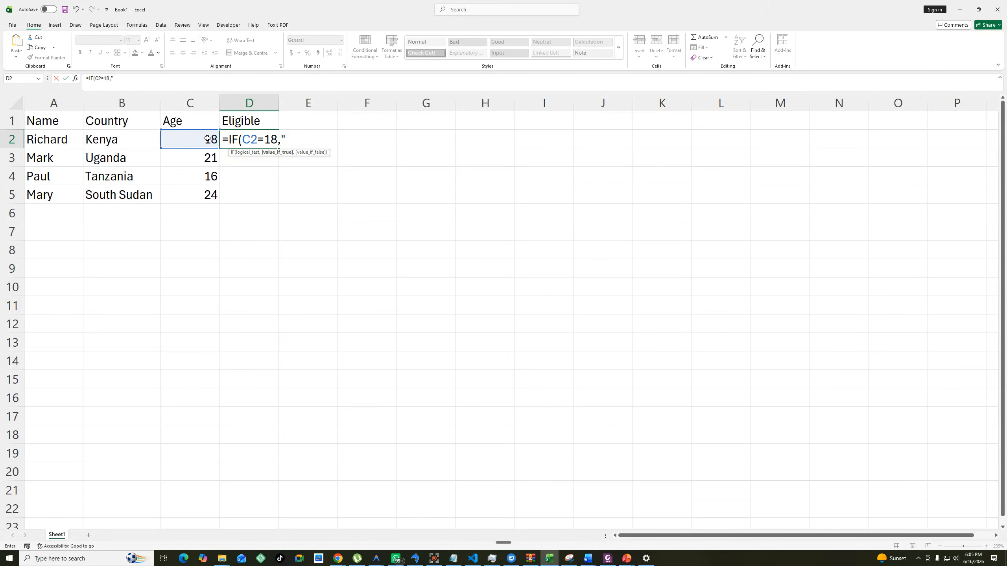
type("\"Y\",\"N\")")
Complete the D2 formula to return "Y" when true and "N" when false, and enter it.
double_click(234, 141)
left_click_drag(237, 140, 275, 140)
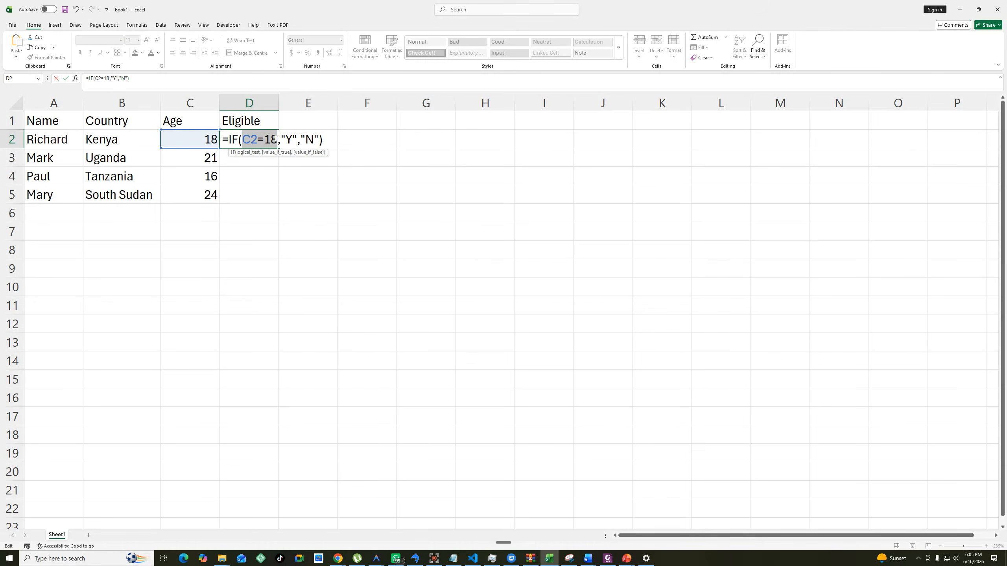
left_click(282, 137)
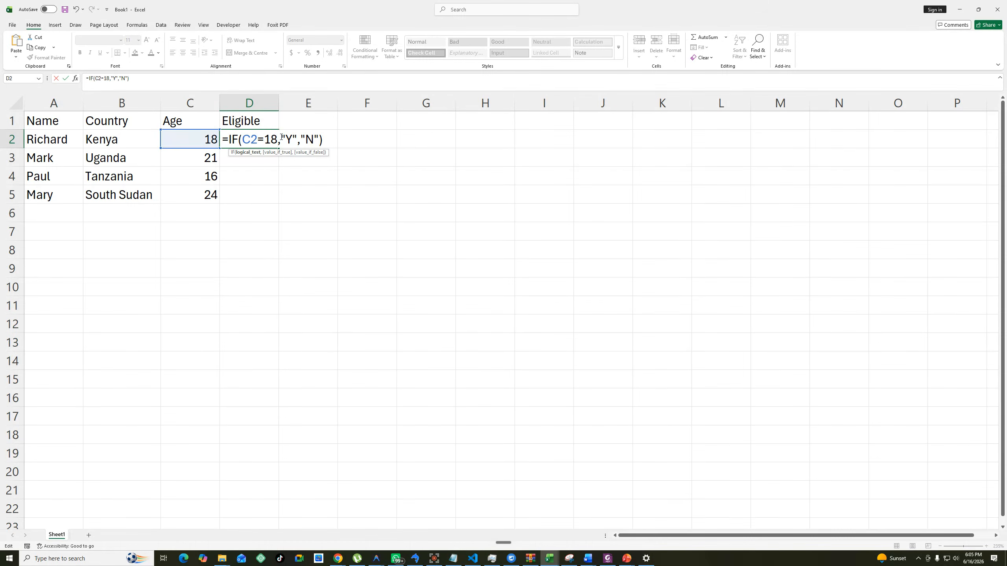
left_click_drag(281, 137, 318, 137)
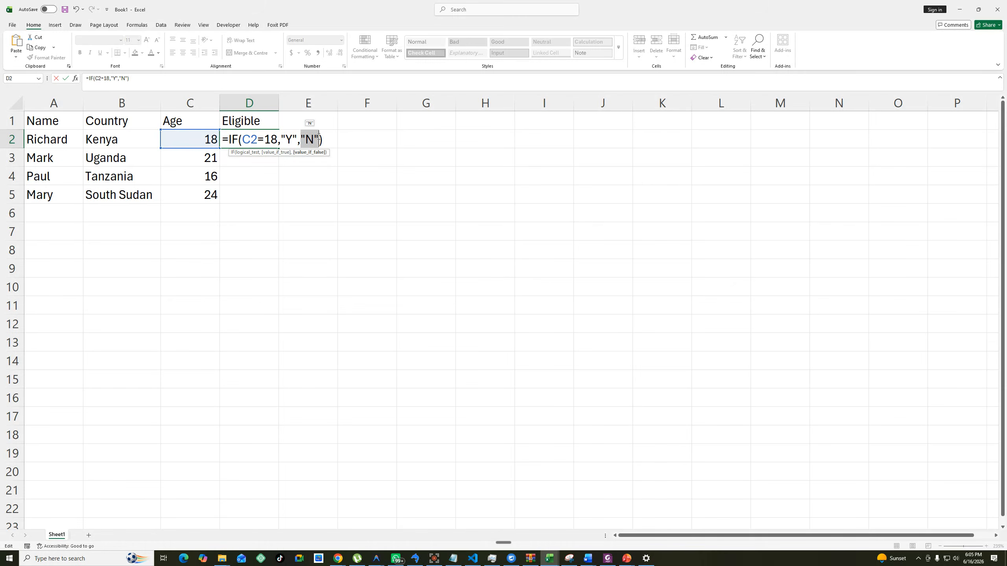
key("Return")
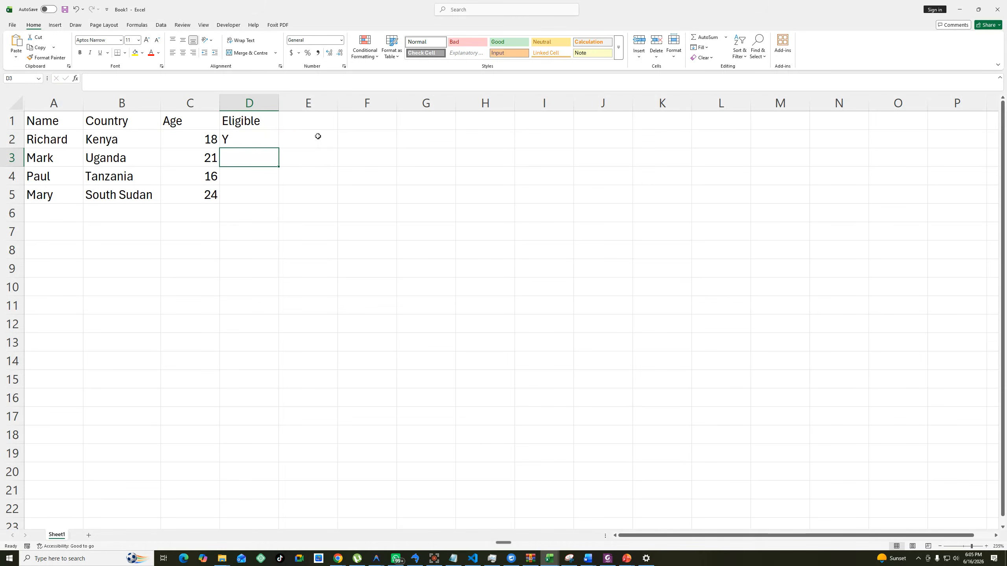
Fill the D2 formula down to D5 and change the logical test in D2 to C2>=18.
left_click(261, 140)
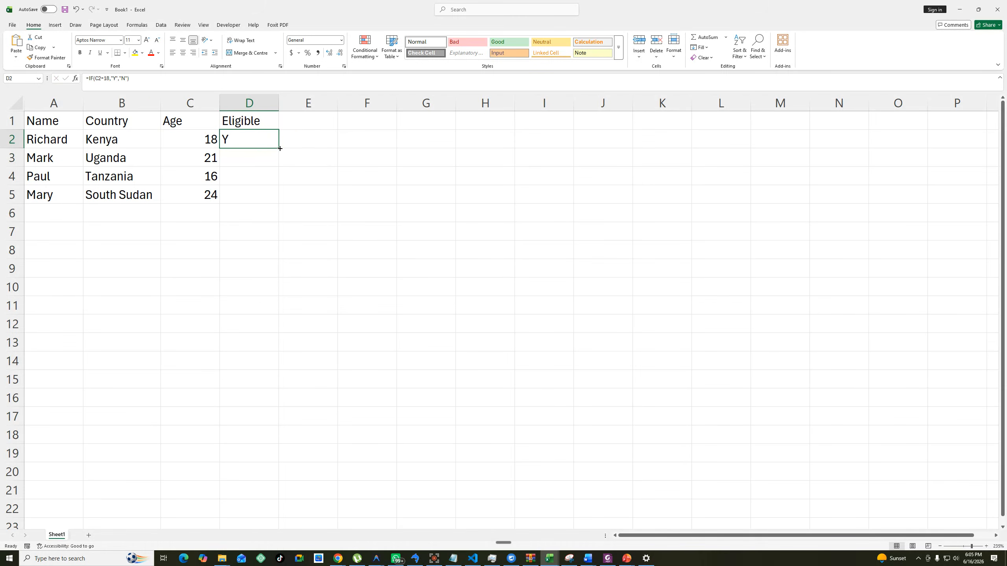
double_click(280, 148)
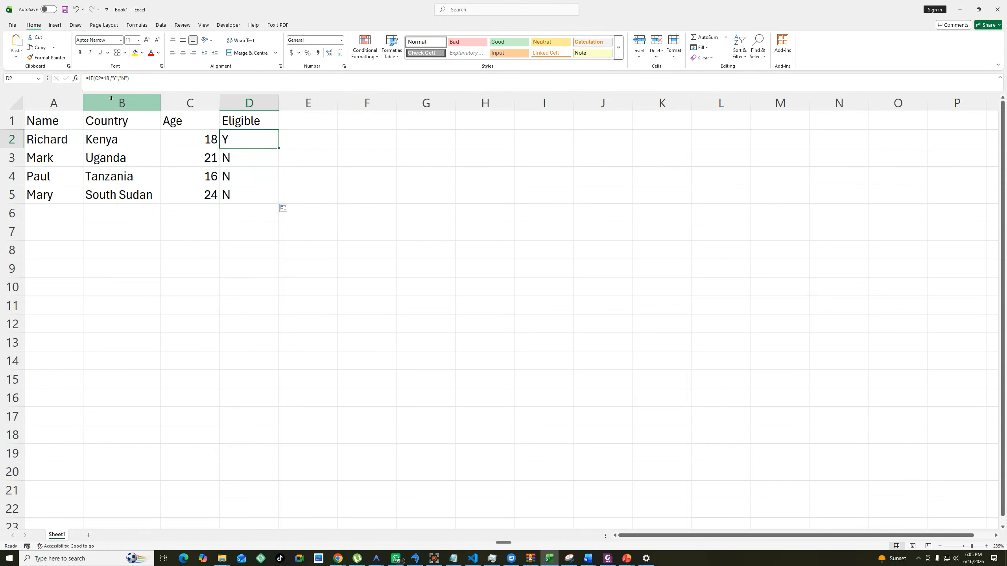
double_click(265, 139)
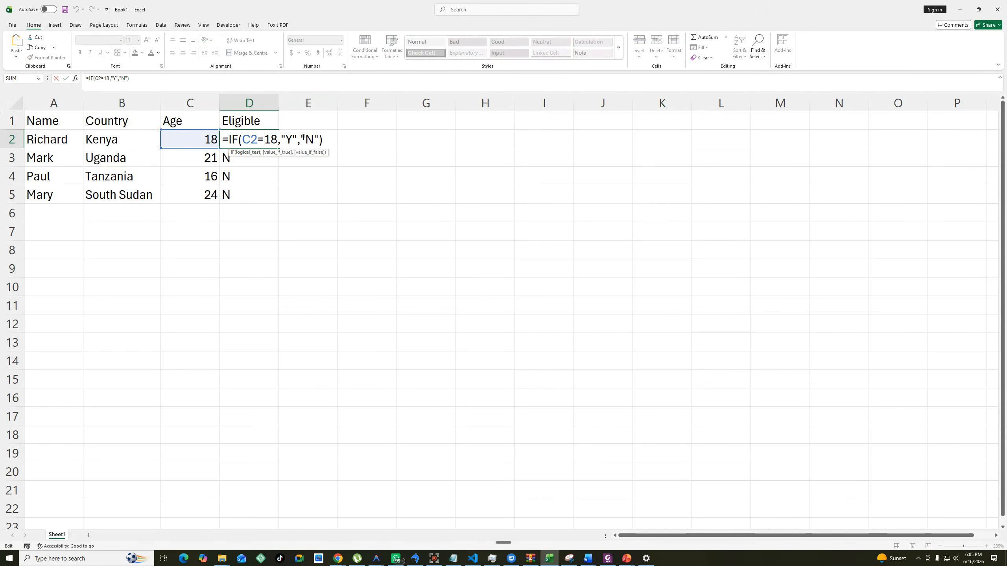
key("BackSpace")
type(">=")
key("Return")
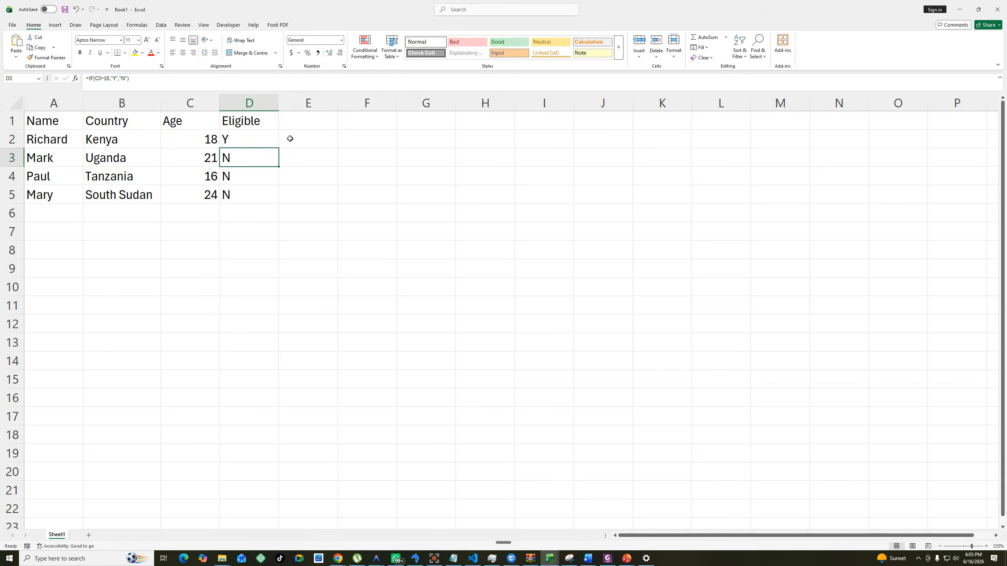
Fill the corrected IF formula from D2 down through D5.
left_click(269, 139)
left_click_drag(280, 149, 280, 198)
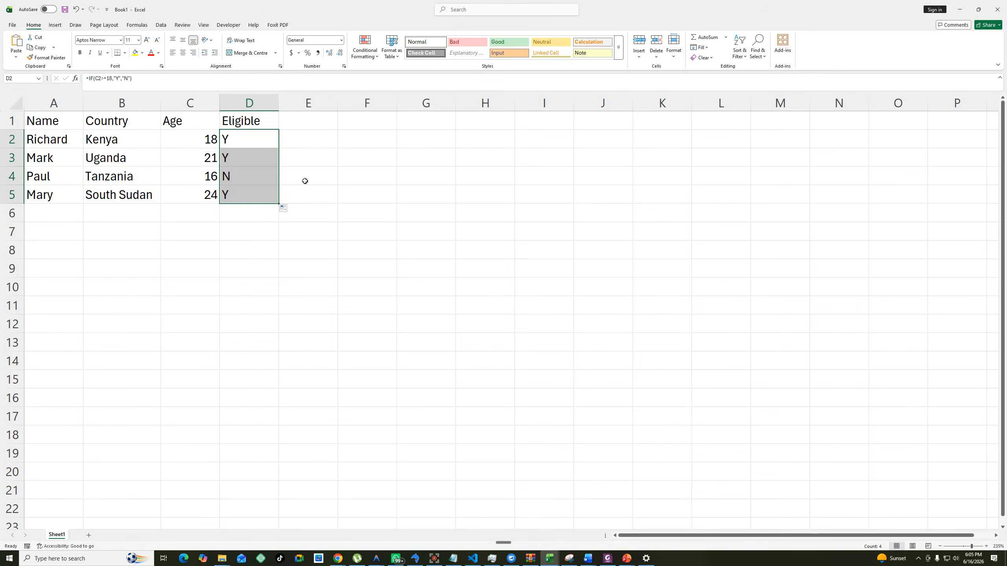
left_click(260, 232)
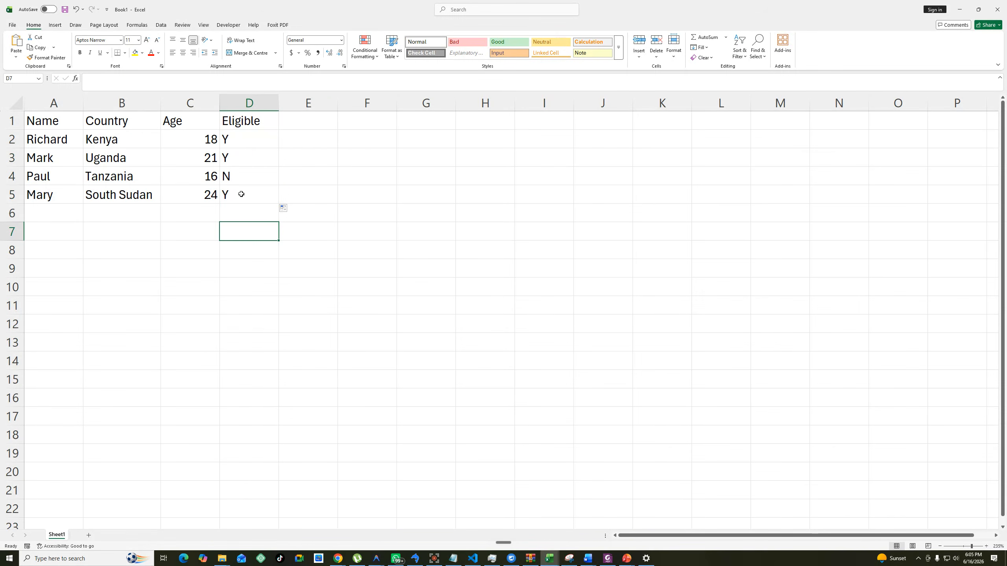
Examine the result in row 4 and the logical test, true value and false value of the D2 formula.
left_click_drag(242, 177, 28, 183)
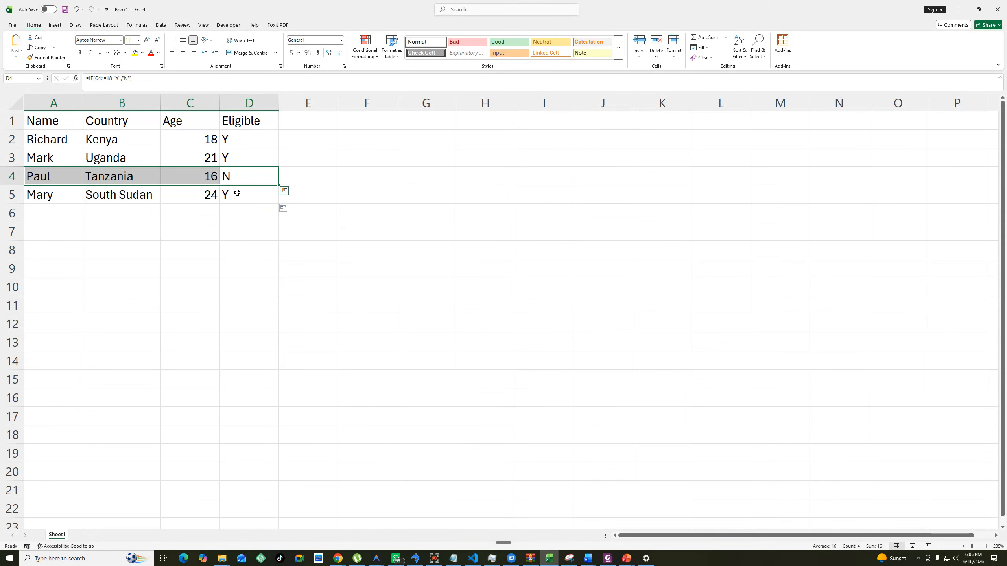
left_click(254, 137)
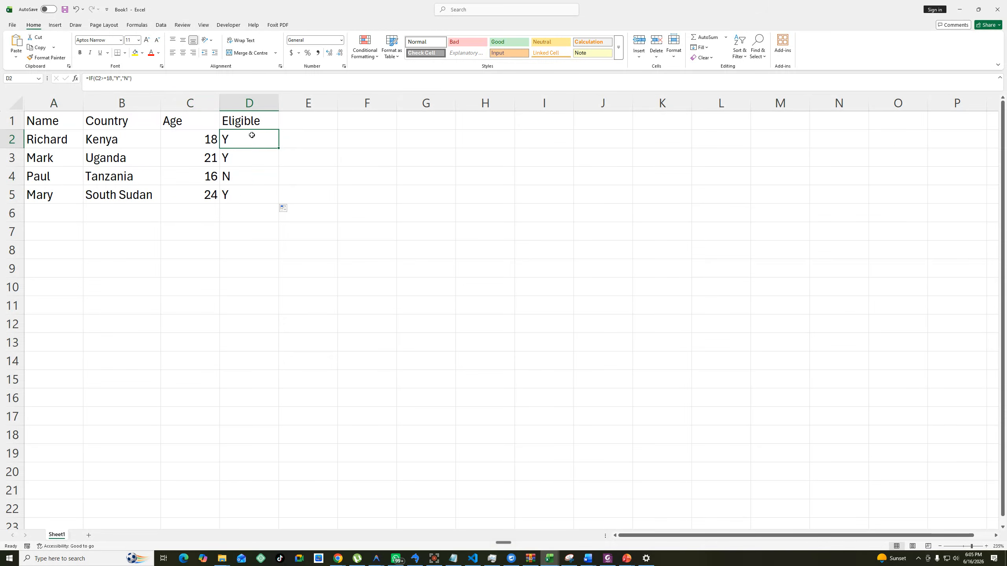
double_click(248, 138)
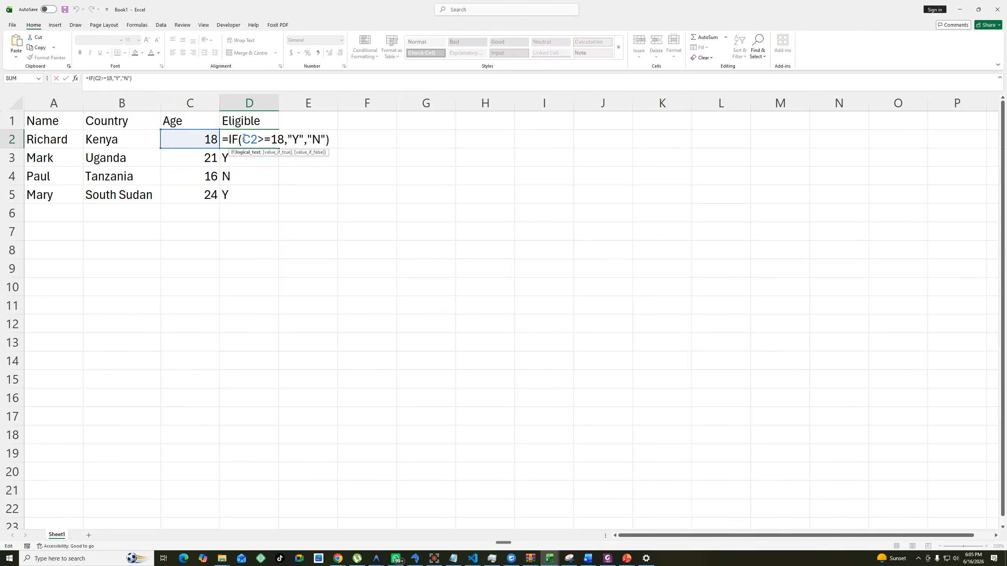
left_click_drag(242, 139, 327, 137)
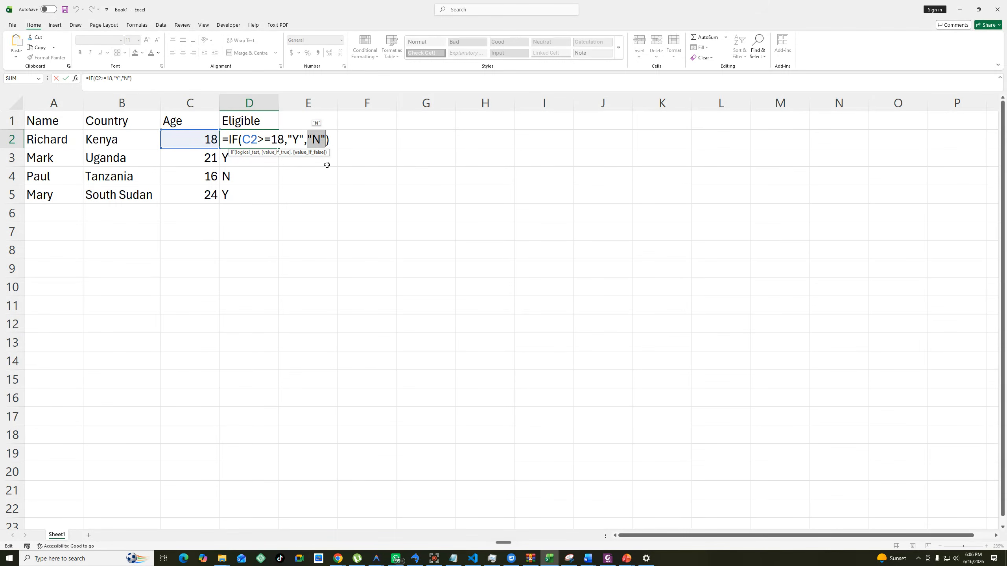
left_click(386, 146)
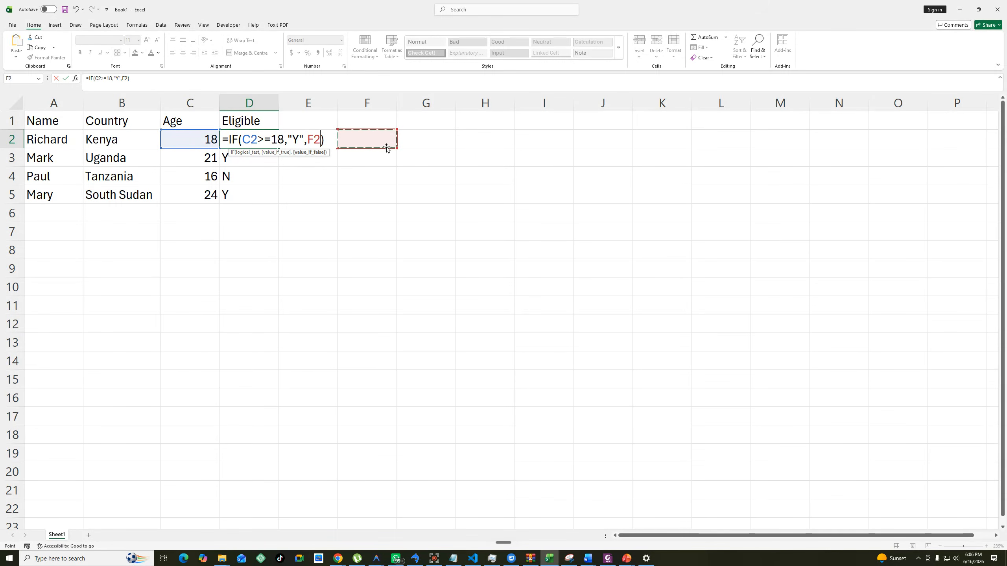
key("Escape")
left_click(262, 162)
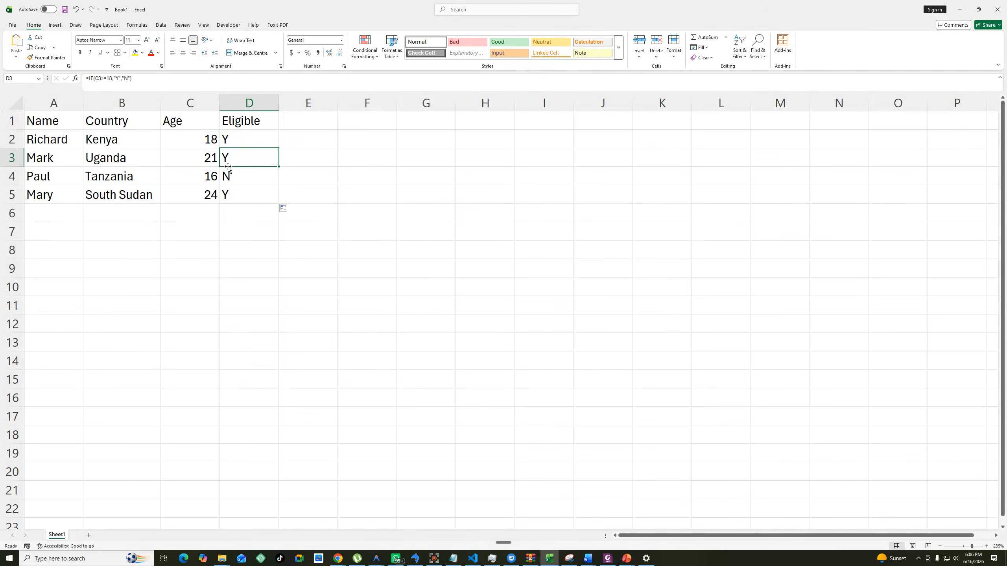
left_click(246, 136)
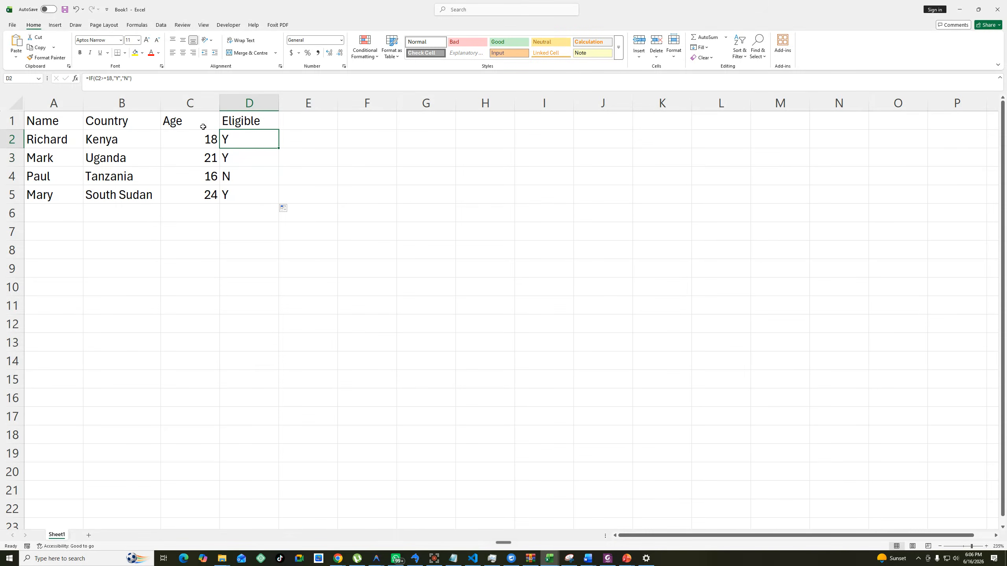
double_click(242, 139)
left_click_drag(229, 139, 331, 140)
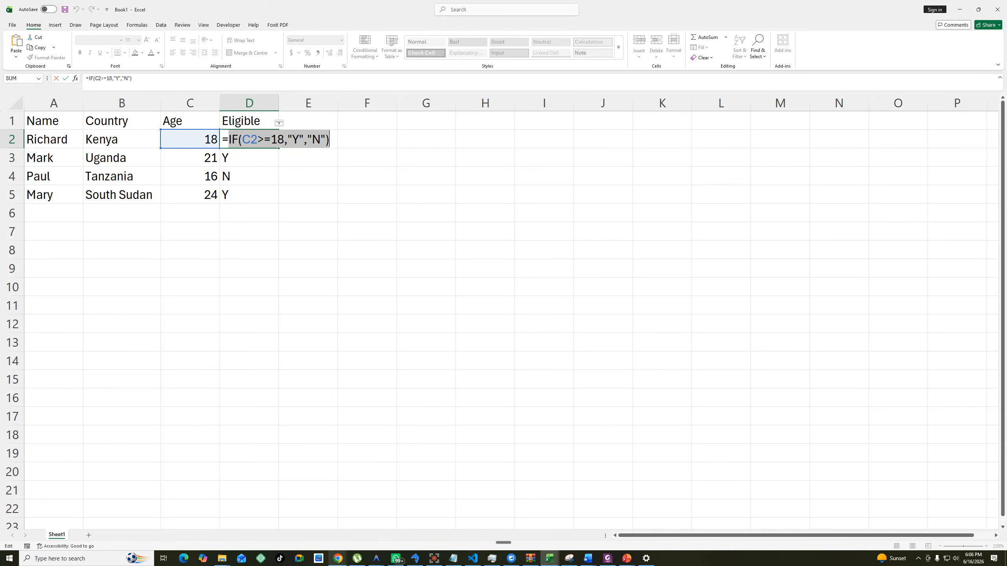
mouse_move(338, 558)
mouse_move(280, 535)
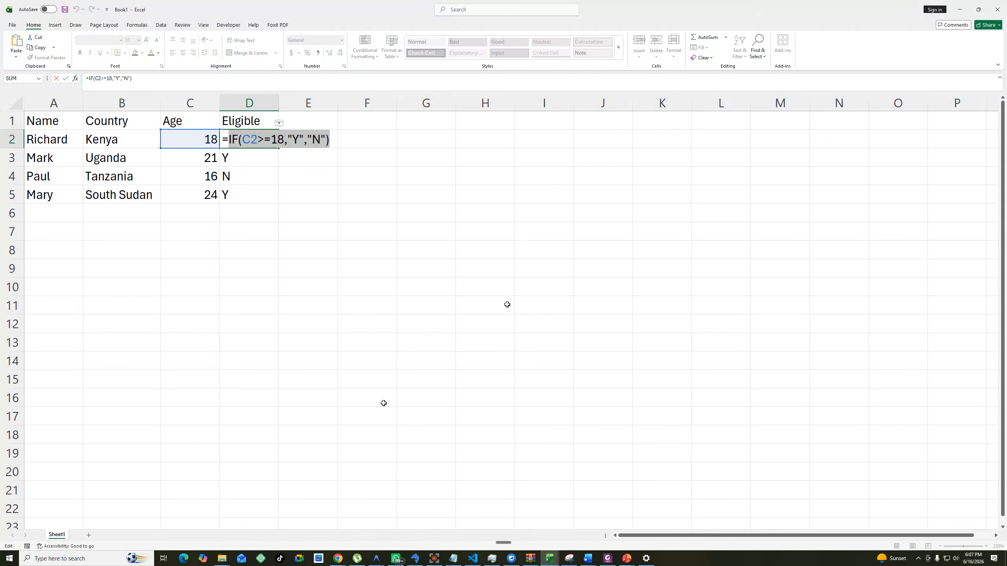
left_click(485, 305)
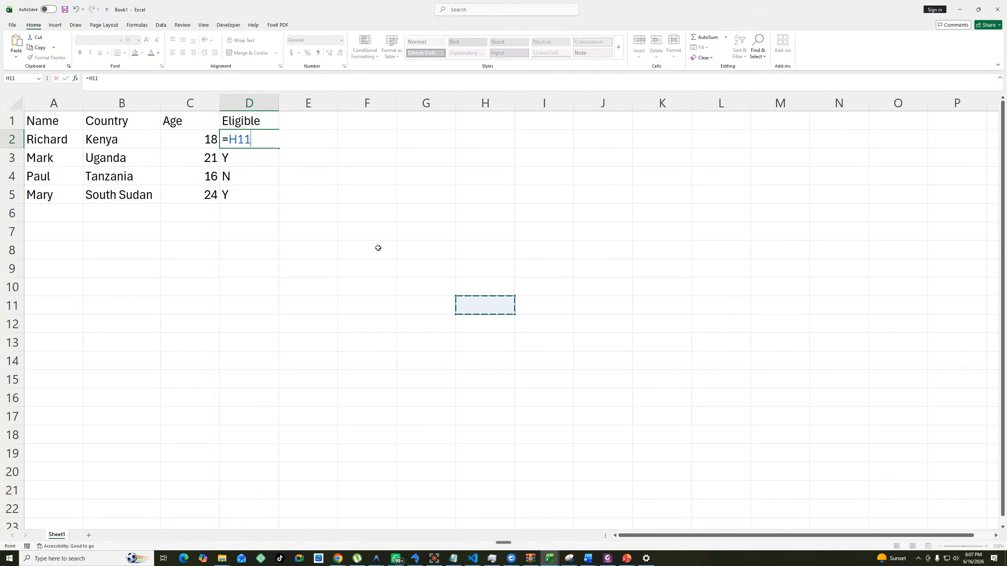
key("Escape")
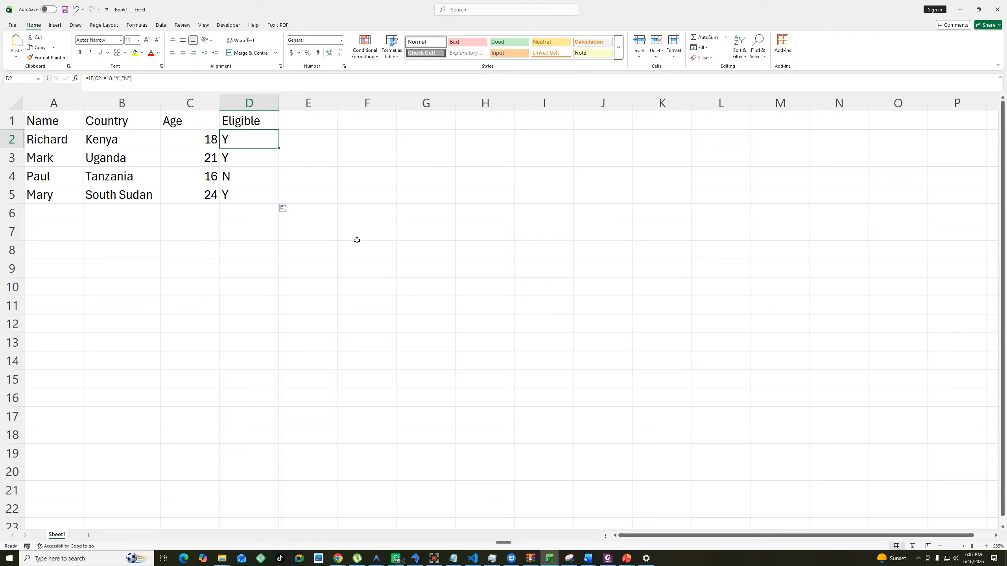
left_click(320, 196)
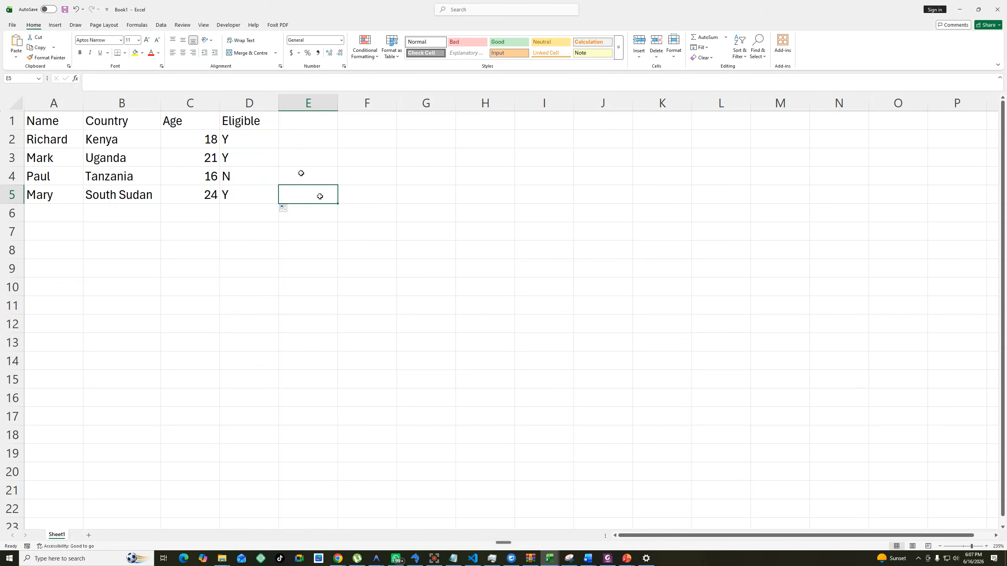
left_click(261, 138)
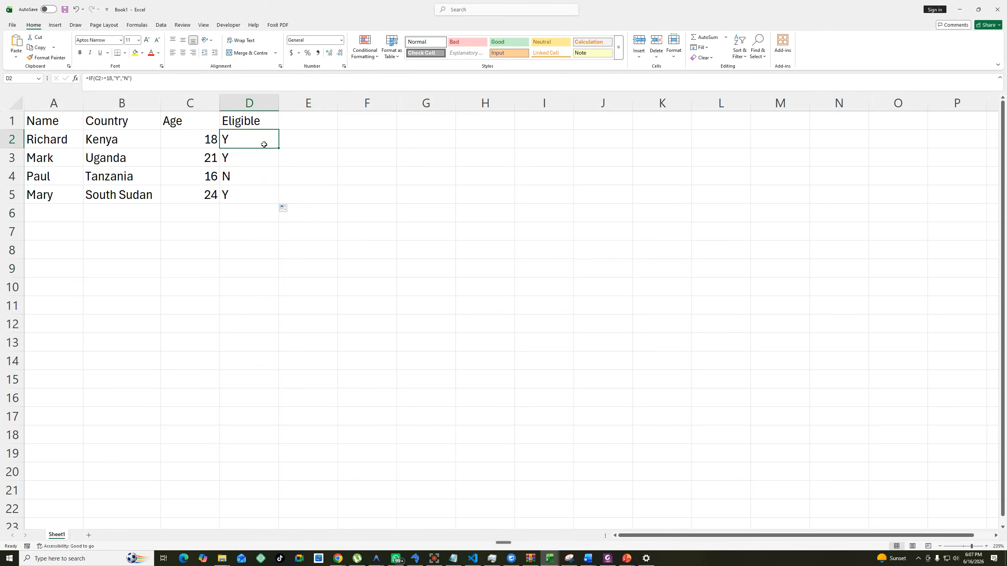
Start an IF formula in E2 whose logical test checks whether B2 equals "Kenya".
left_click(315, 137)
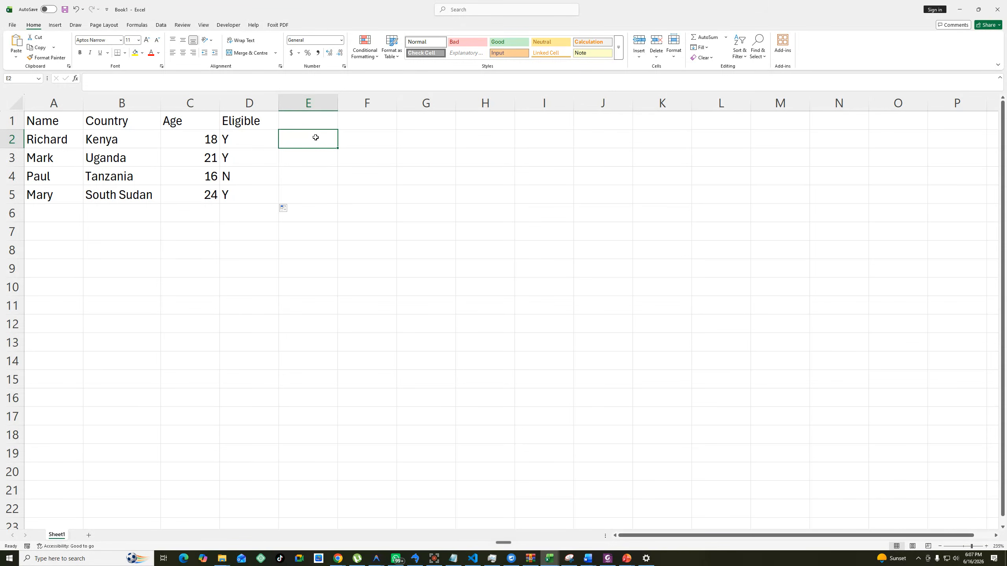
type("=if")
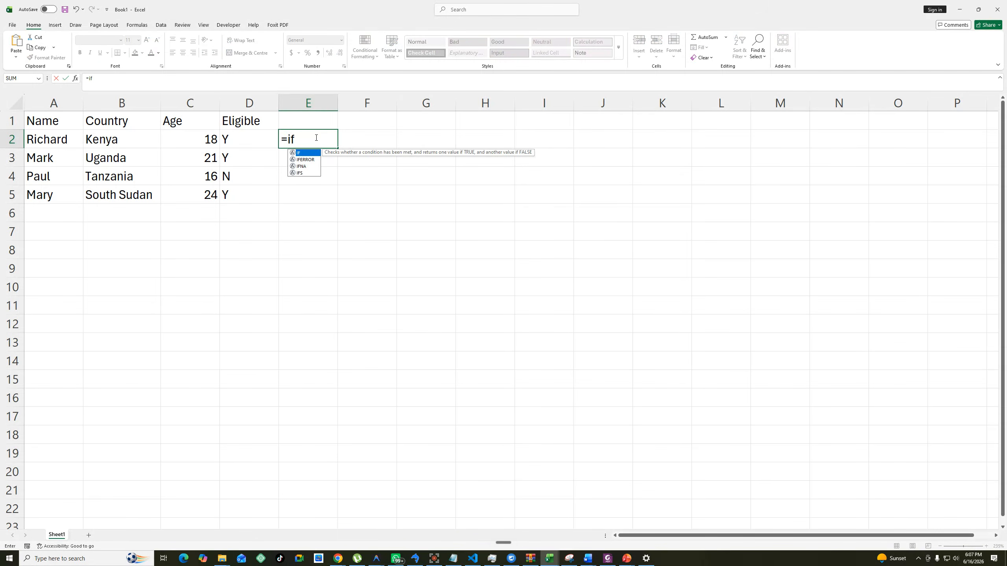
key("Tab")
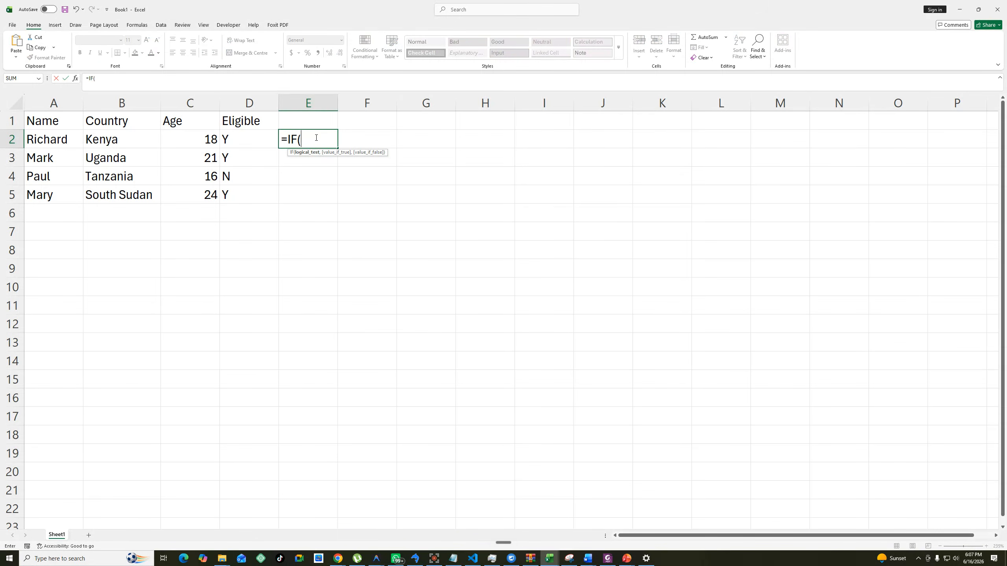
left_click(113, 139)
type("=\"")
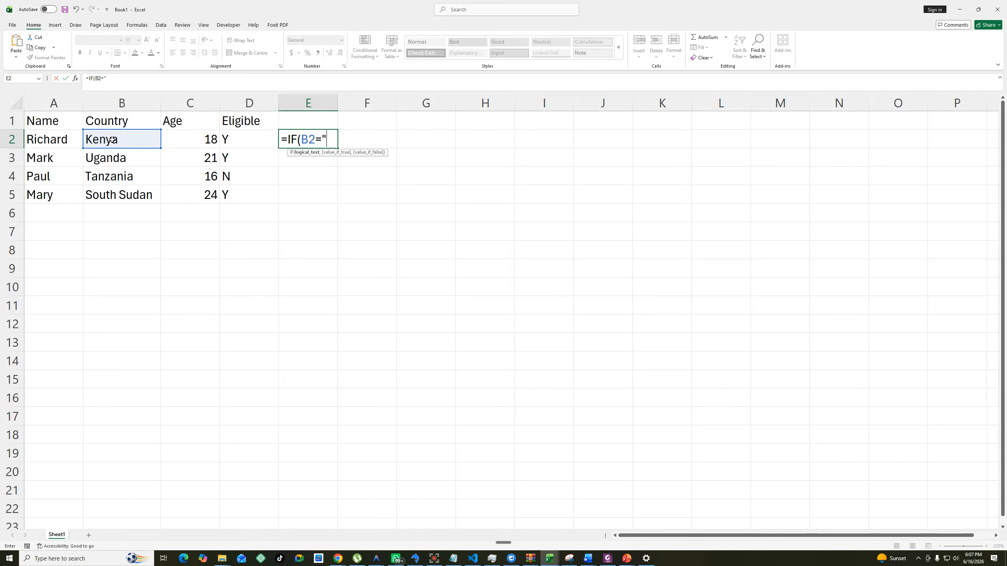
type("Kenya\",")
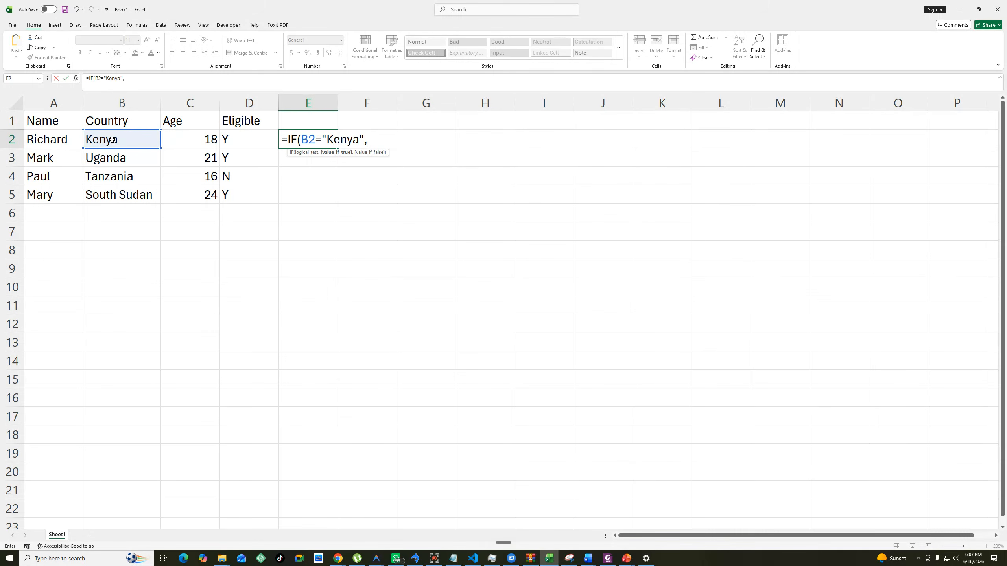
type("if")
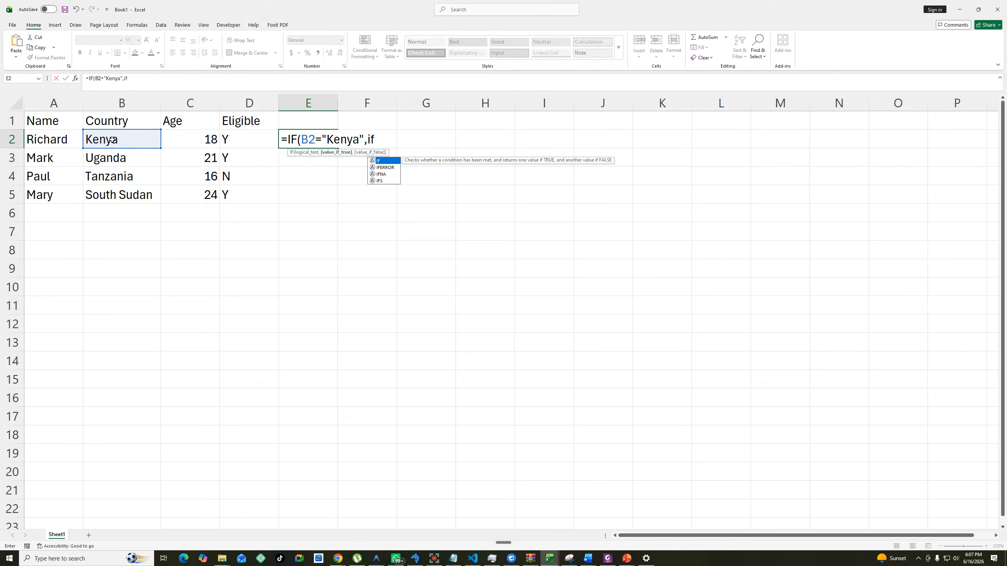
type("(")
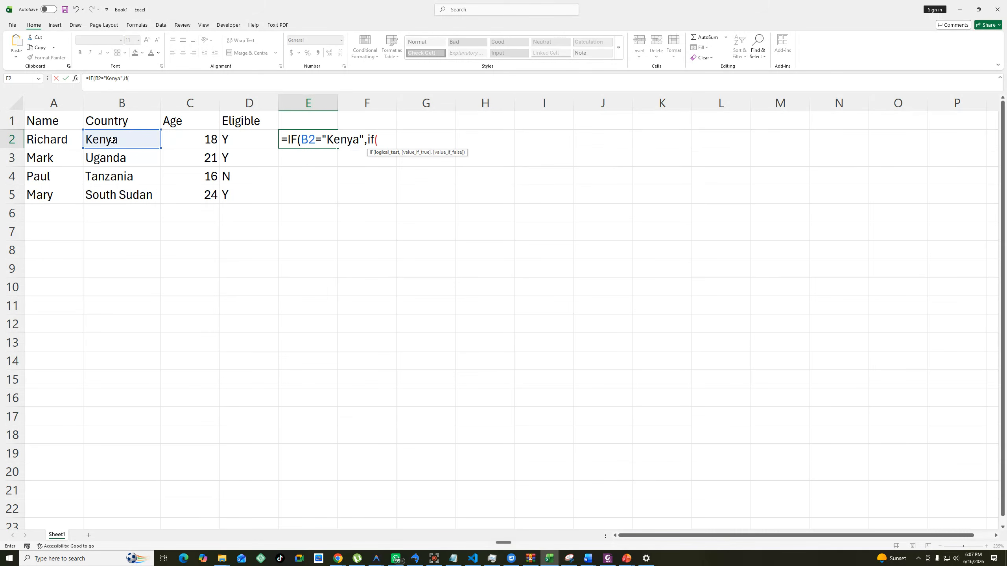
Nest a second IF as the true value of the E2 formula, with the logical test C2>=18.
left_click(213, 141)
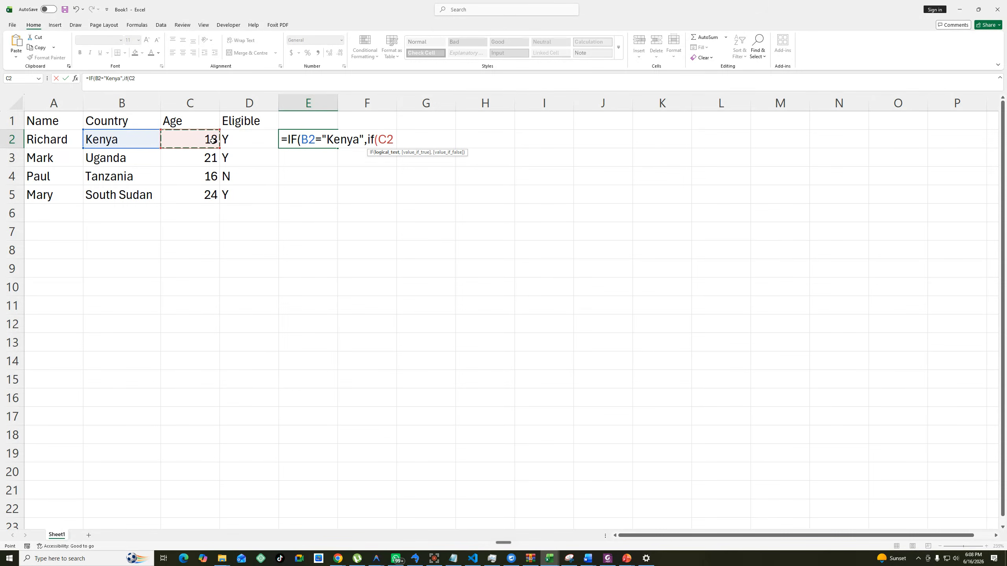
type(">=18,\"")
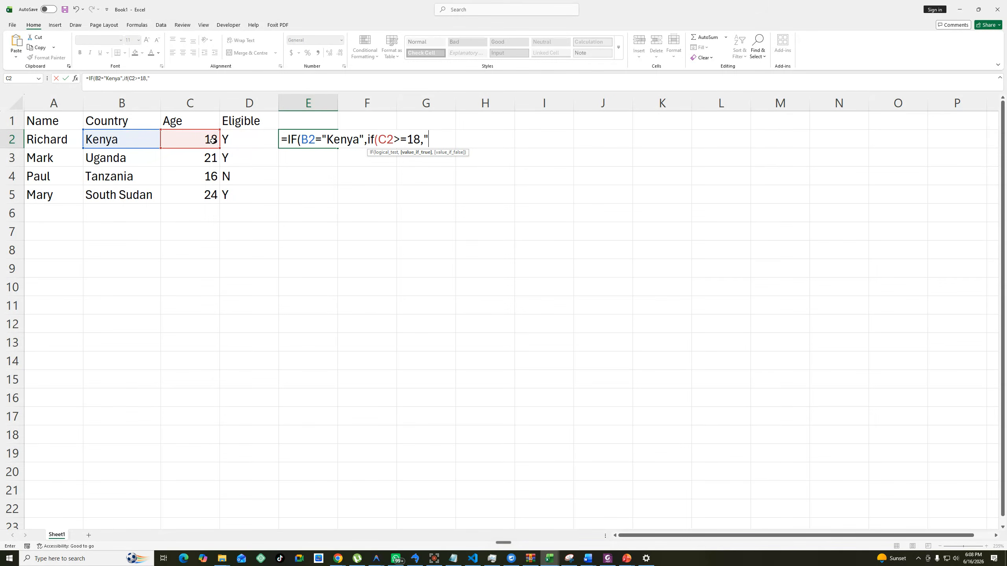
type("Y\",\"N\")")
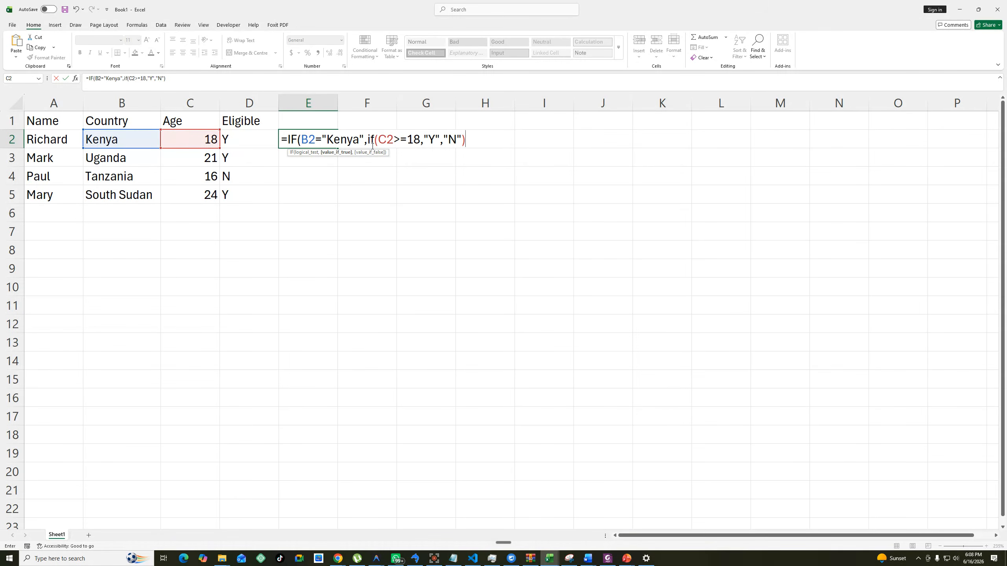
Add "Y" as the outer IF's false value in the E2 formula and close the outer parenthesis.
left_click_drag(368, 139, 468, 144)
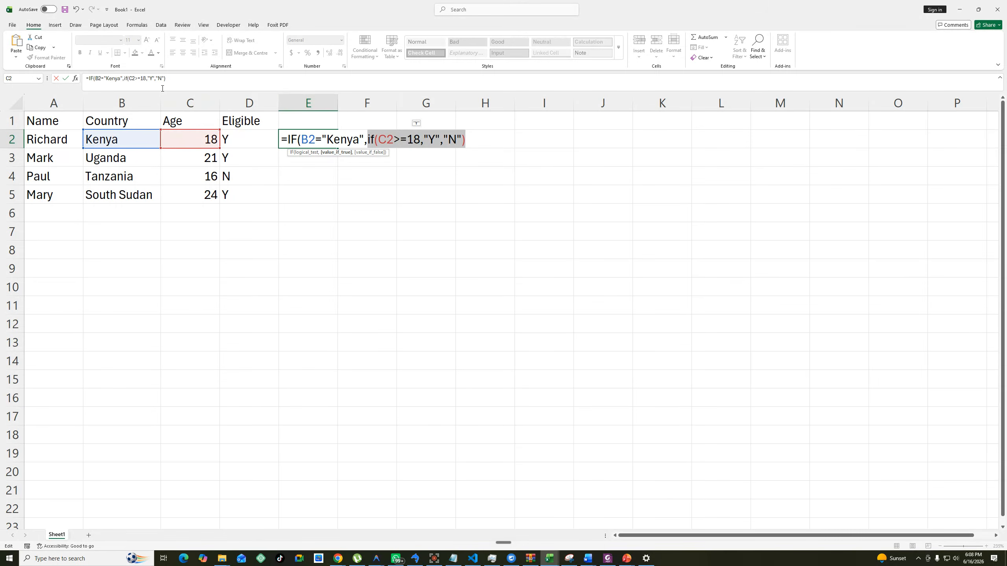
left_click(187, 80)
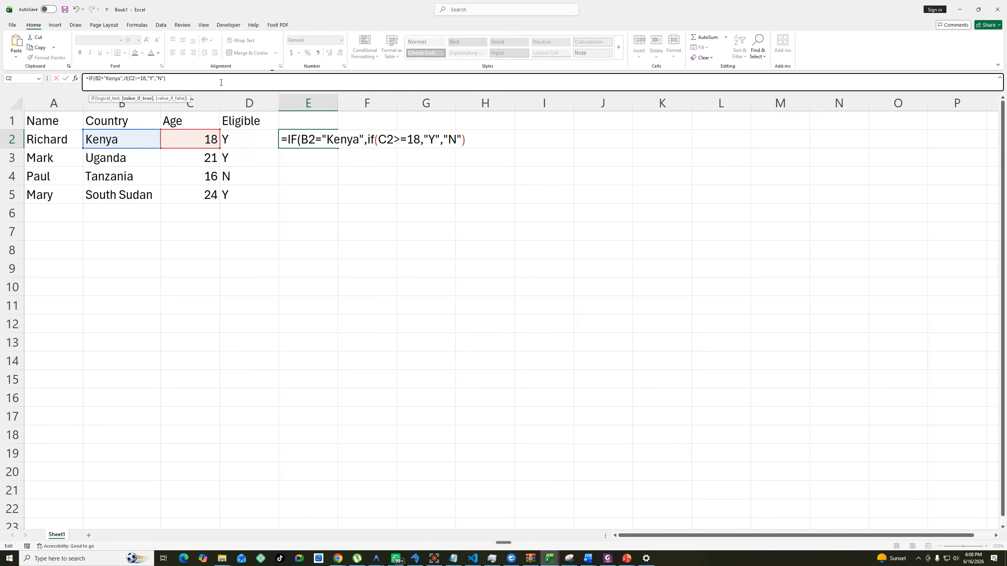
type(",\"Y\")")
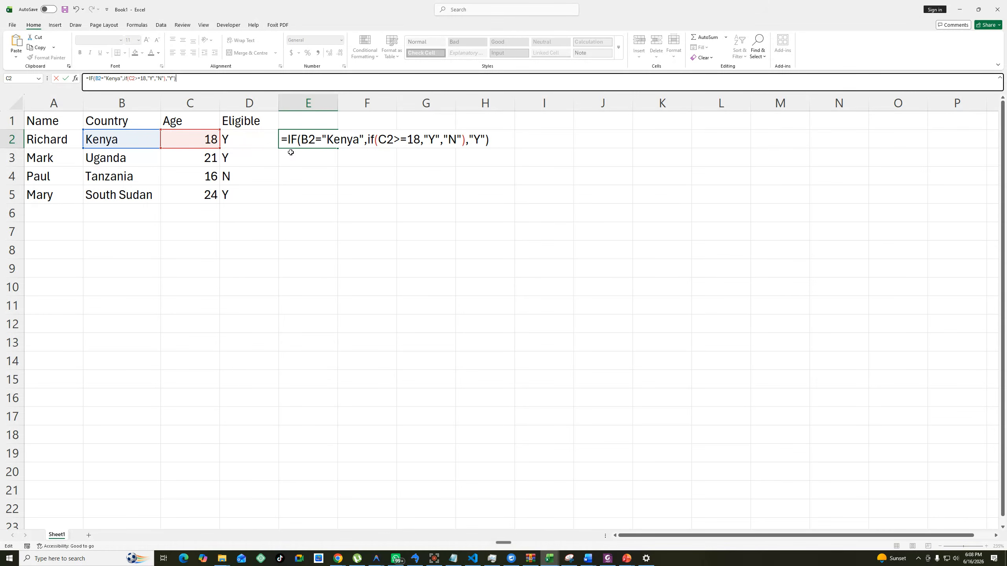
Change the nested function name in E2 to uppercase IF, review the formula's parts, and enter the formula.
left_click_drag(374, 139, 368, 139)
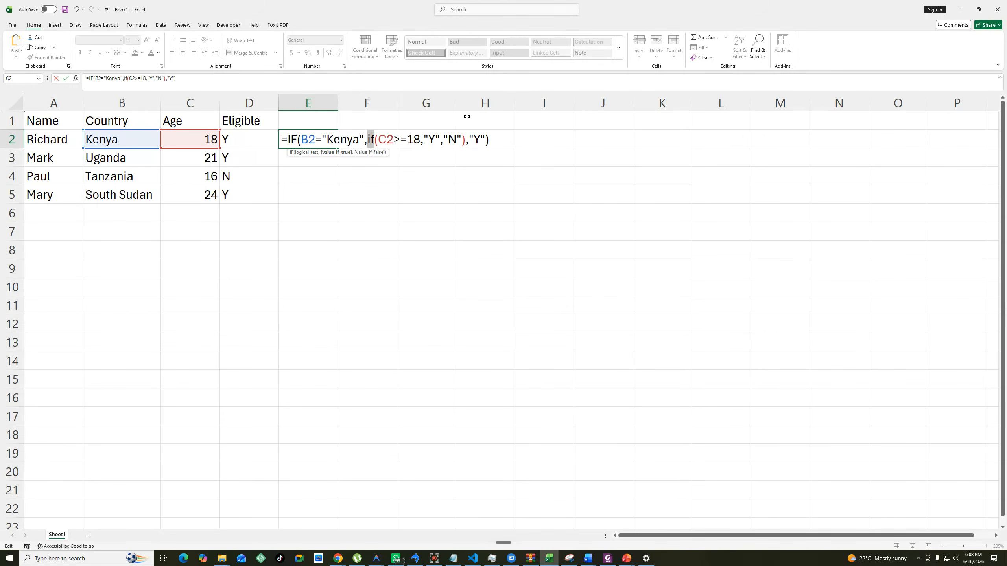
type("IF")
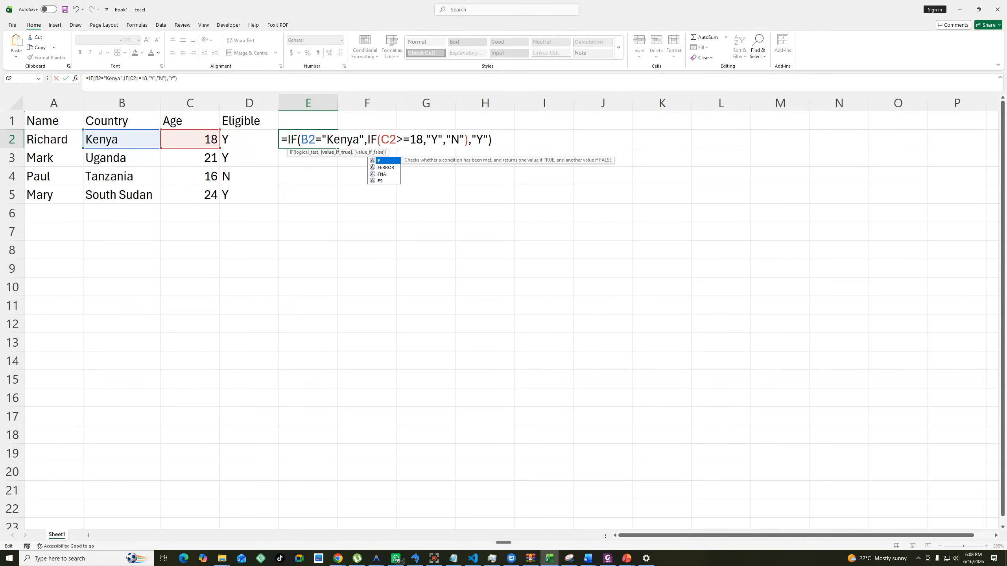
left_click_drag(285, 139, 413, 135)
left_click_drag(450, 133, 489, 138)
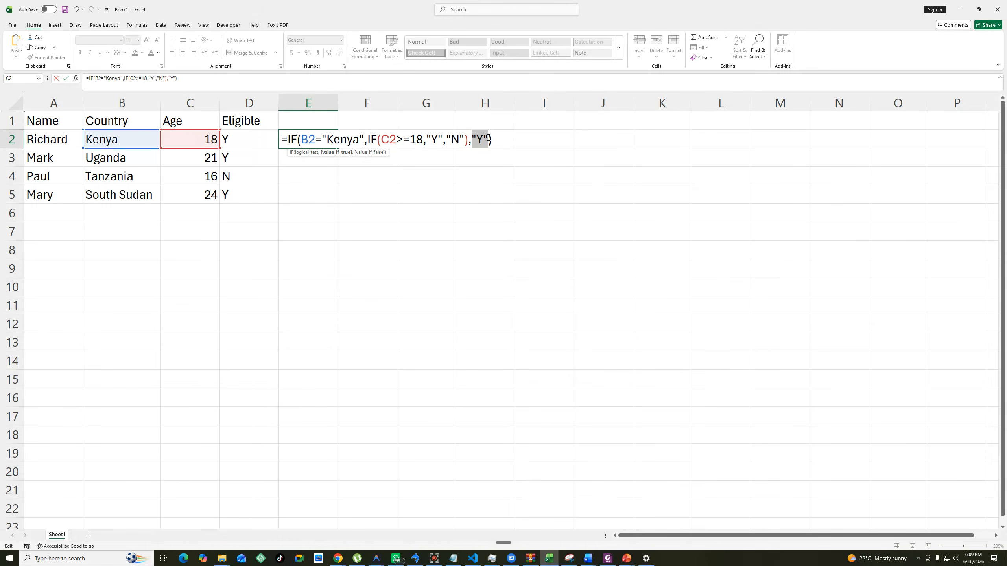
left_click_drag(489, 138, 490, 139)
key("Return")
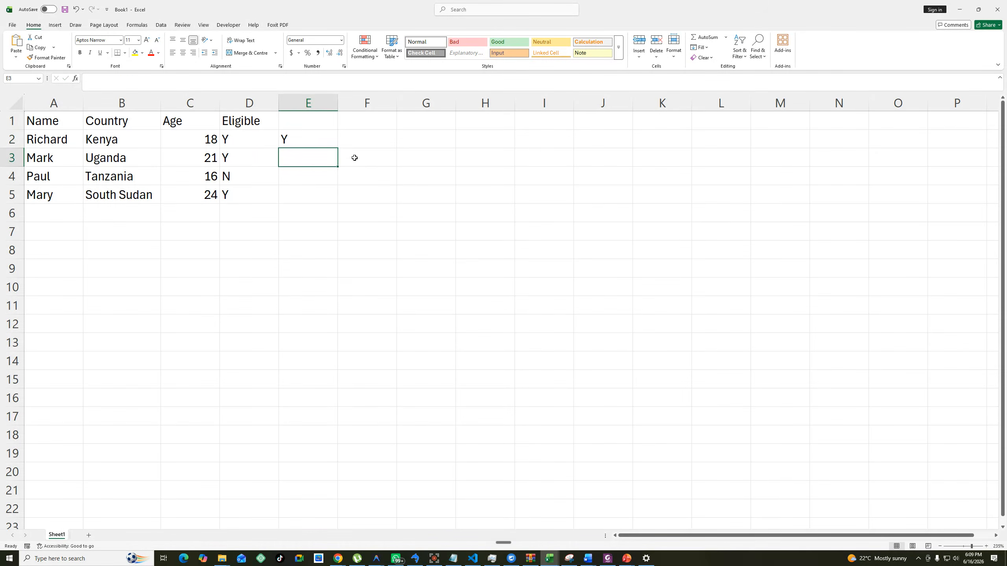
Fill the nested IF formula from E2 down through E5.
left_click(306, 139)
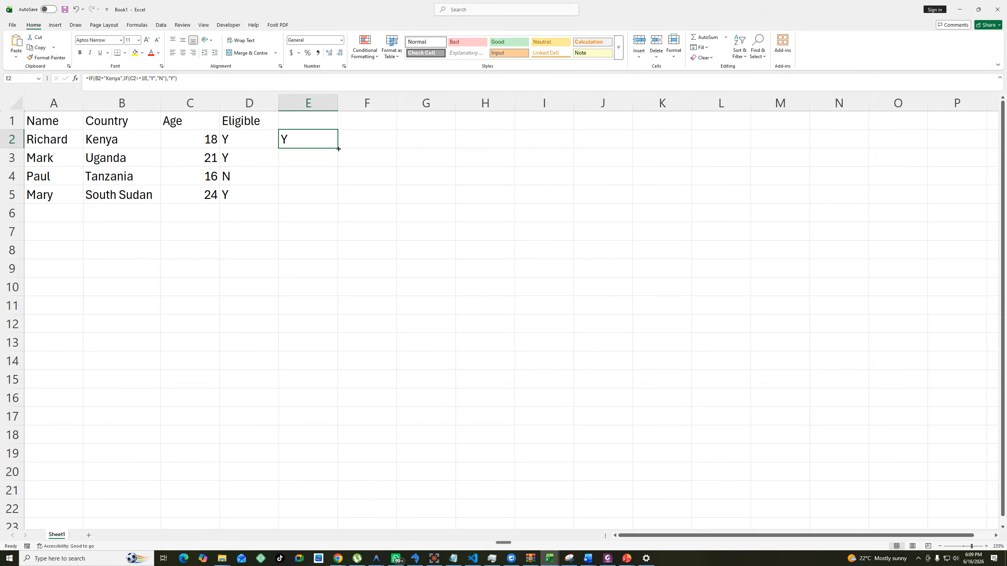
double_click(339, 149)
left_click_drag(289, 159, 287, 197)
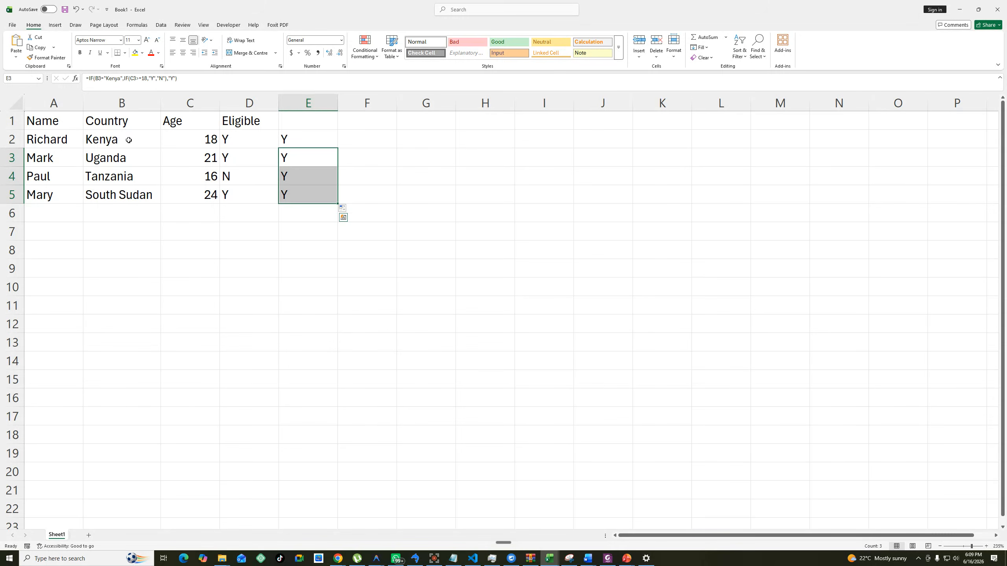
Set the age in C2 to 15 and check the row 2 results in columns D and E.
left_click(198, 143)
type("15")
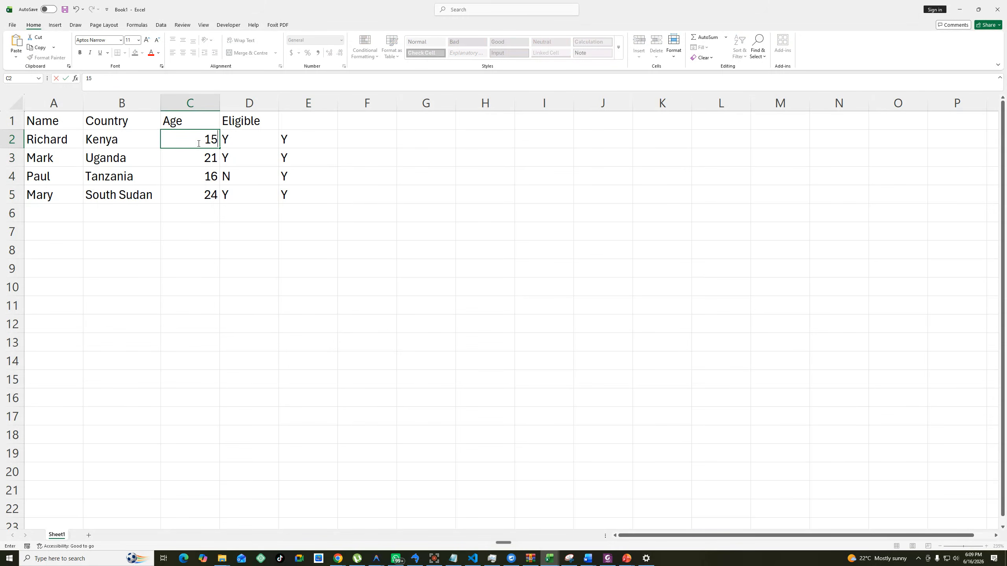
left_click(349, 210)
left_click_drag(228, 144, 287, 139)
Set the age in C2 back to 18.
left_click(208, 140)
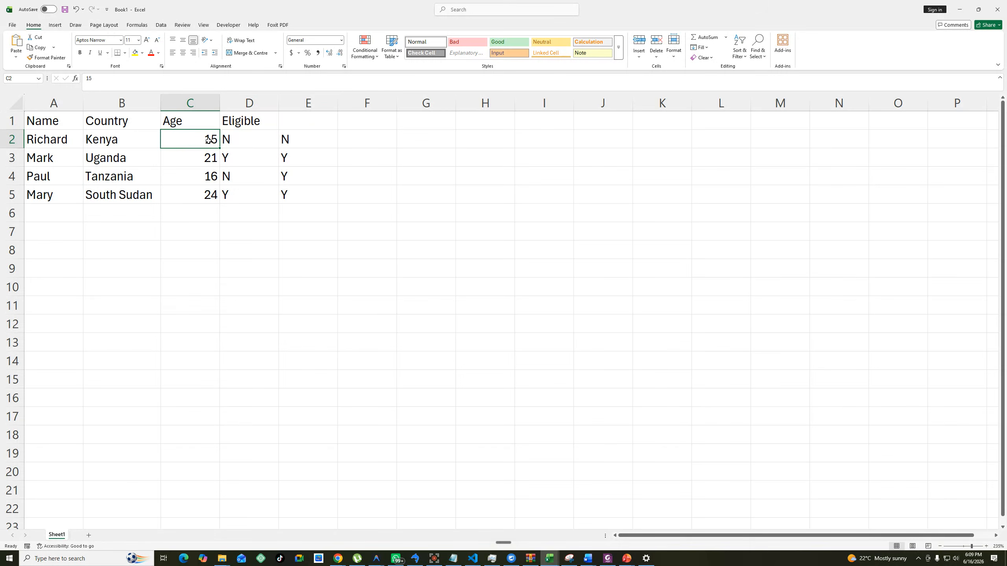
type("158")
key("BackSpace")
key("BackSpace")
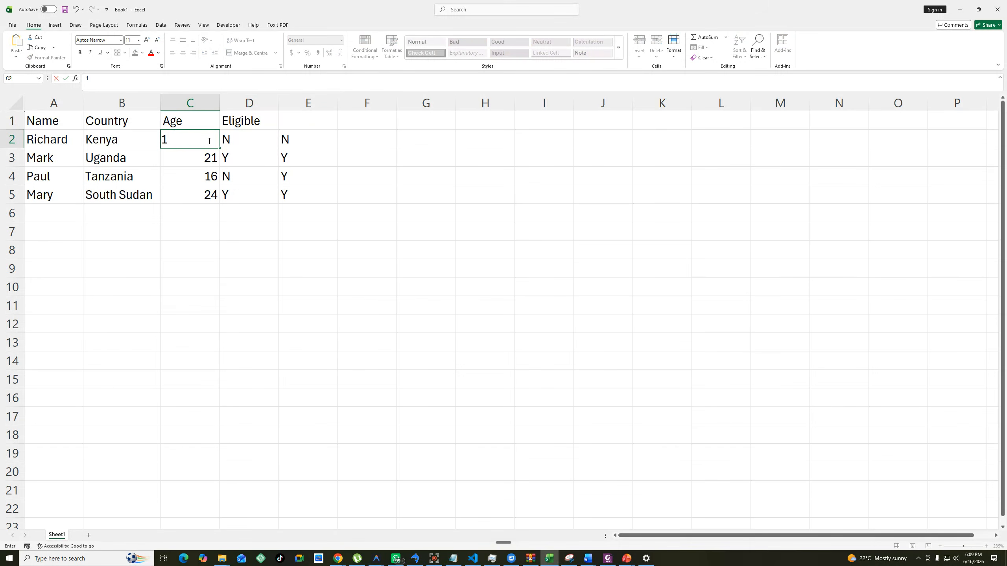
type("8")
left_click(391, 181)
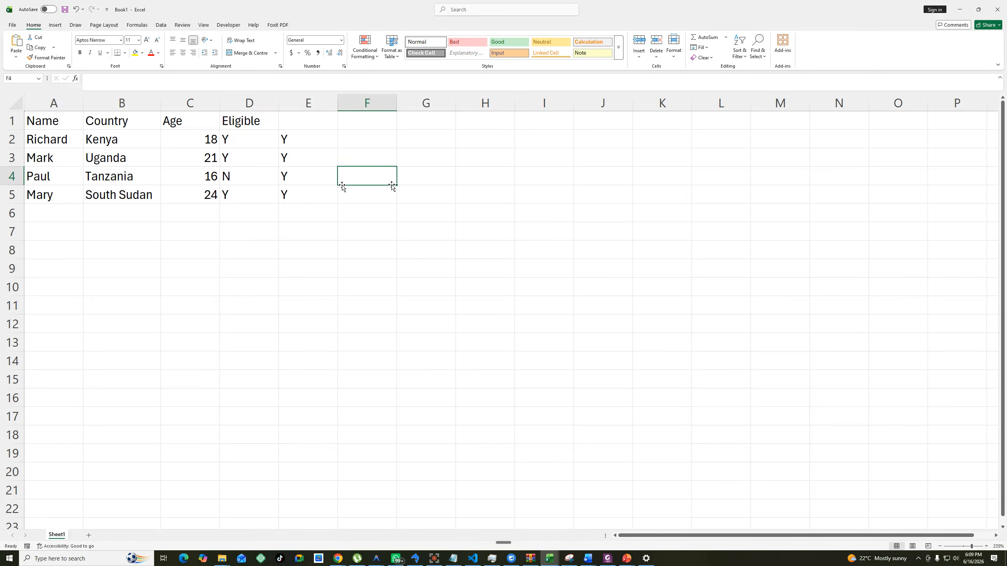
Start an IF formula in F2 whose logical test checks whether B2 equals "Kenya".
left_click(353, 142)
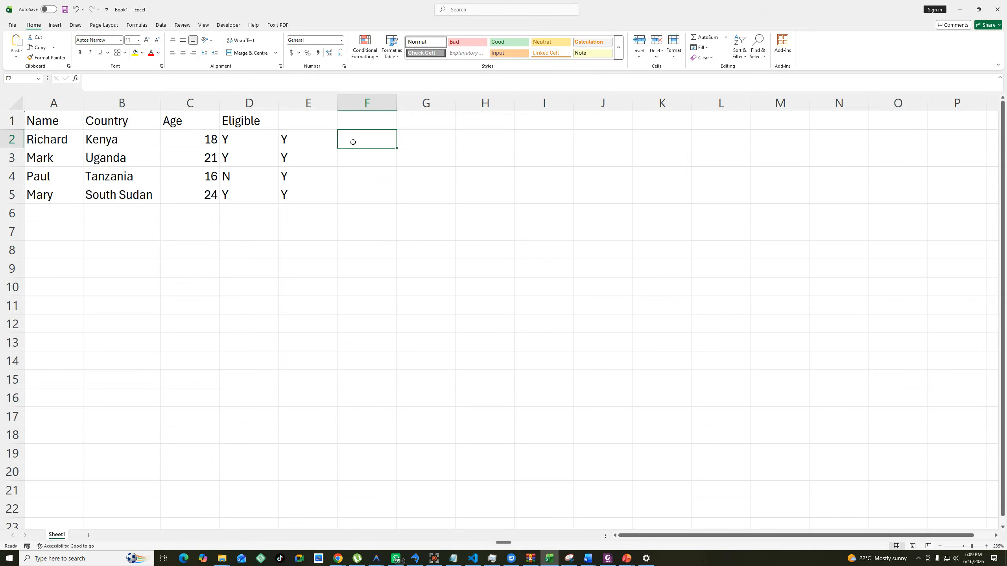
type("=if")
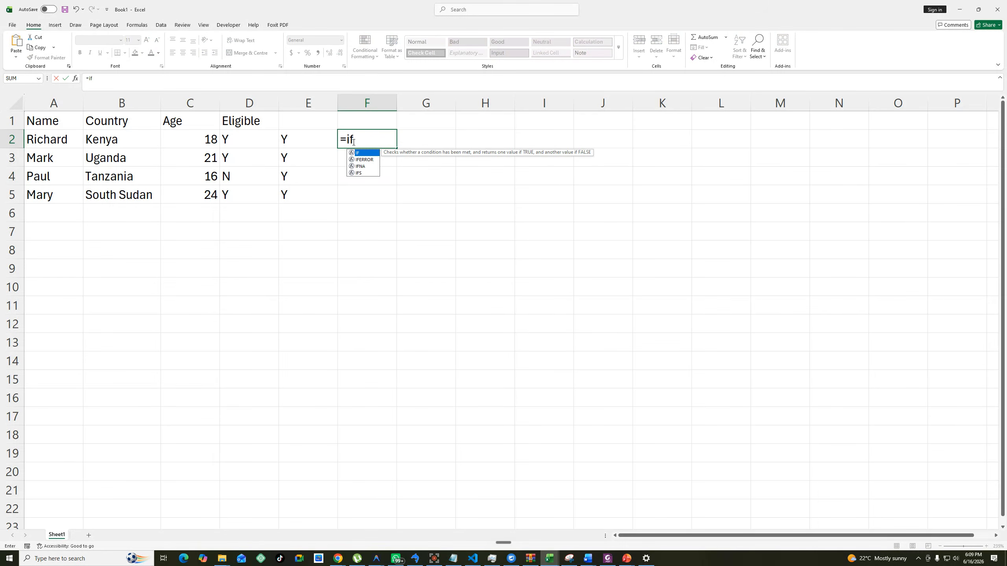
key("Tab")
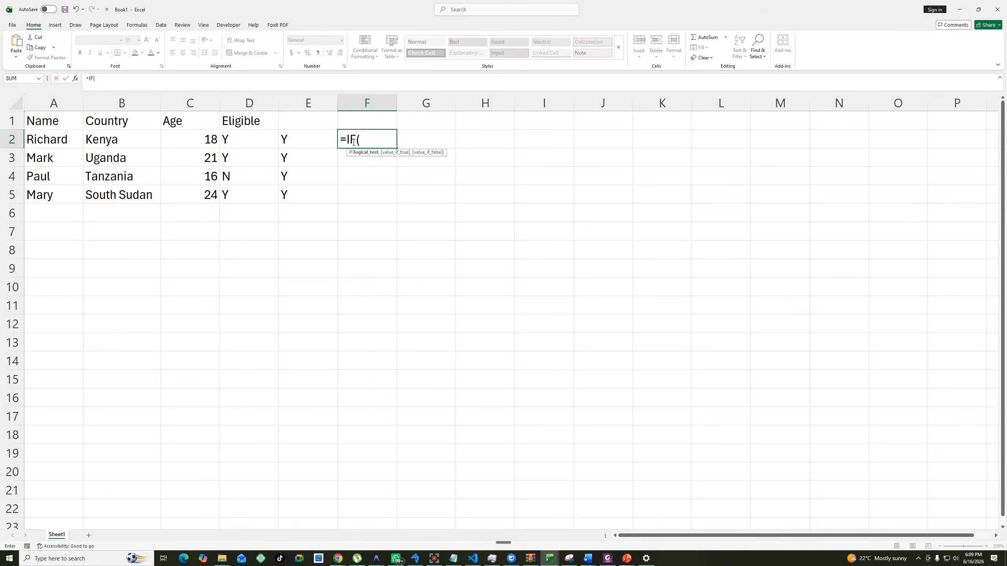
left_click(119, 142)
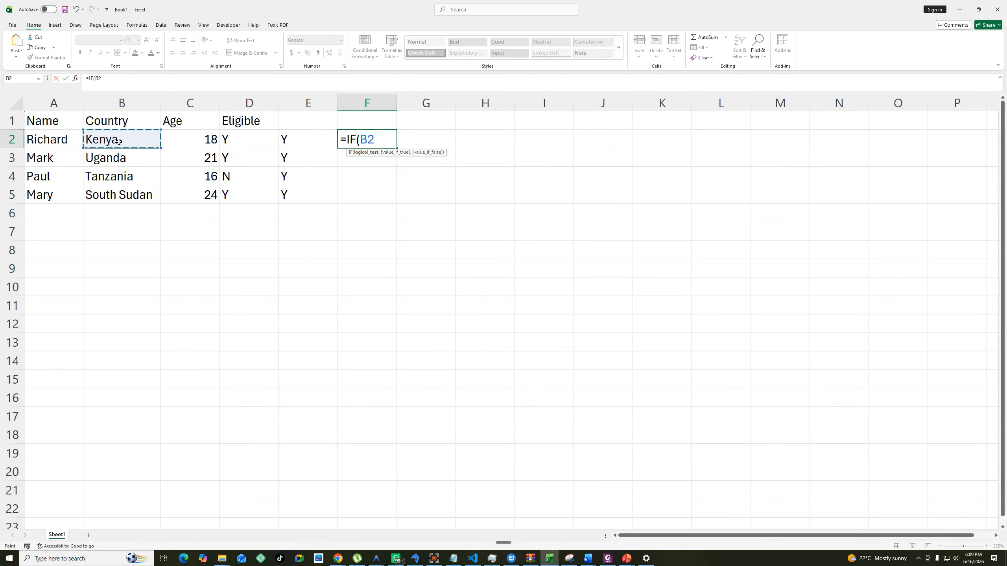
type("=\"Kenya\",")
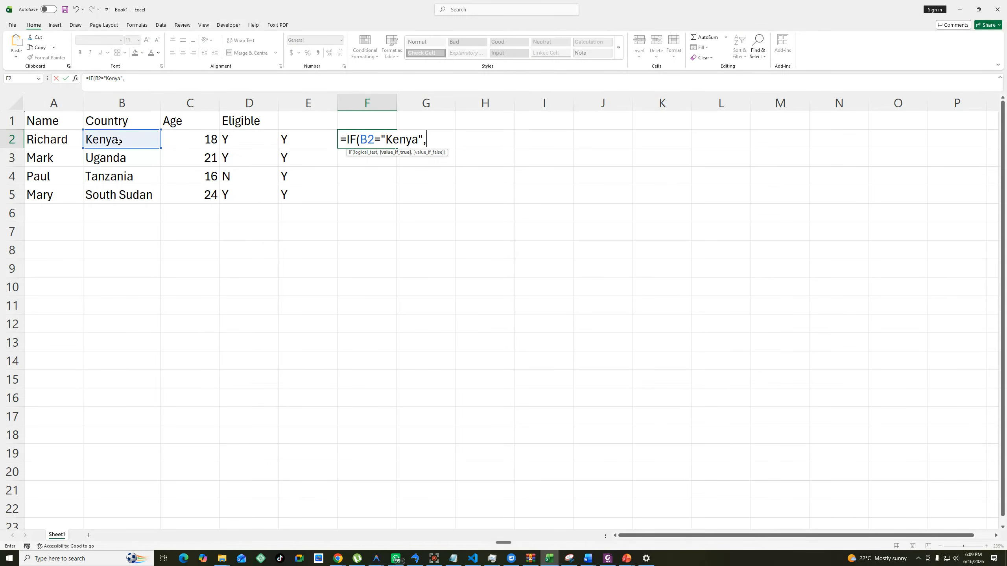
type("if(")
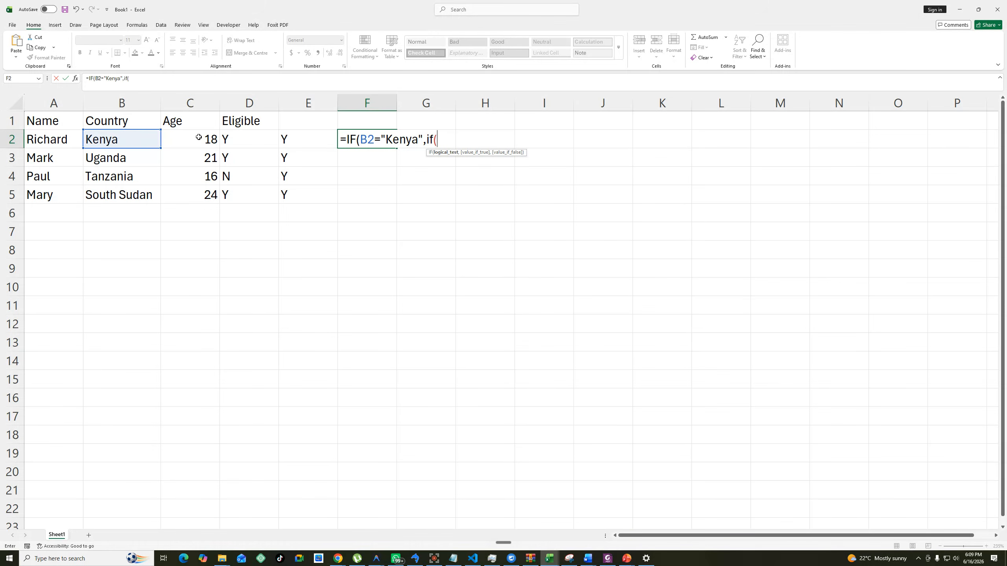
Nest an uppercase IF as the true value of the F2 formula, with the logical test C2>=18.
key("Return")
left_click(554, 297)
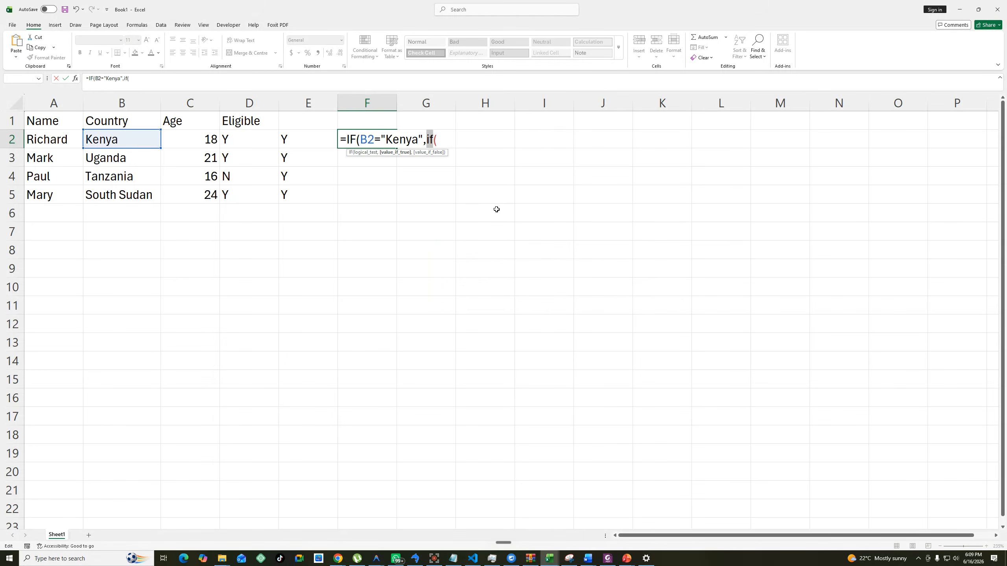
type("if")
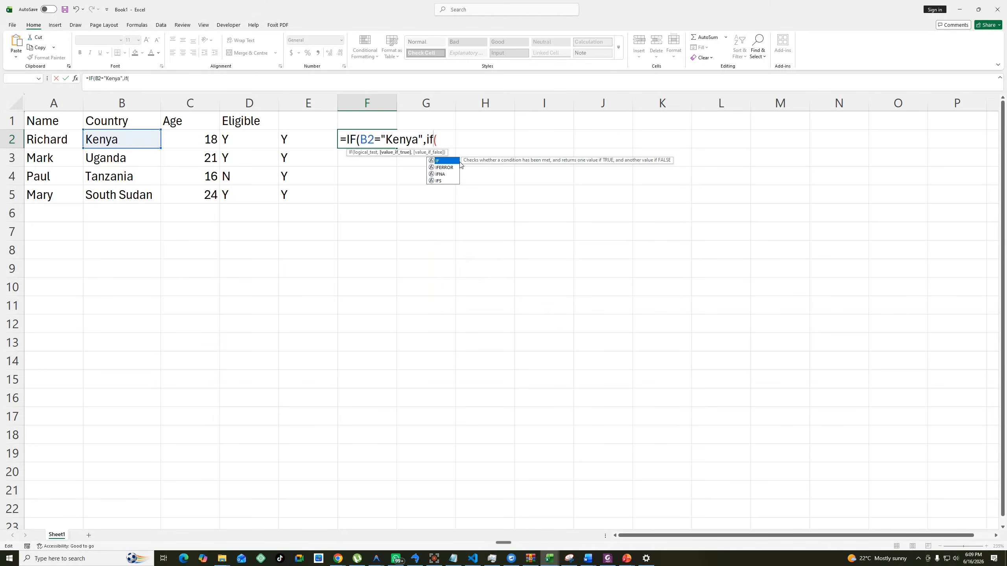
key("Tab")
left_click(446, 141)
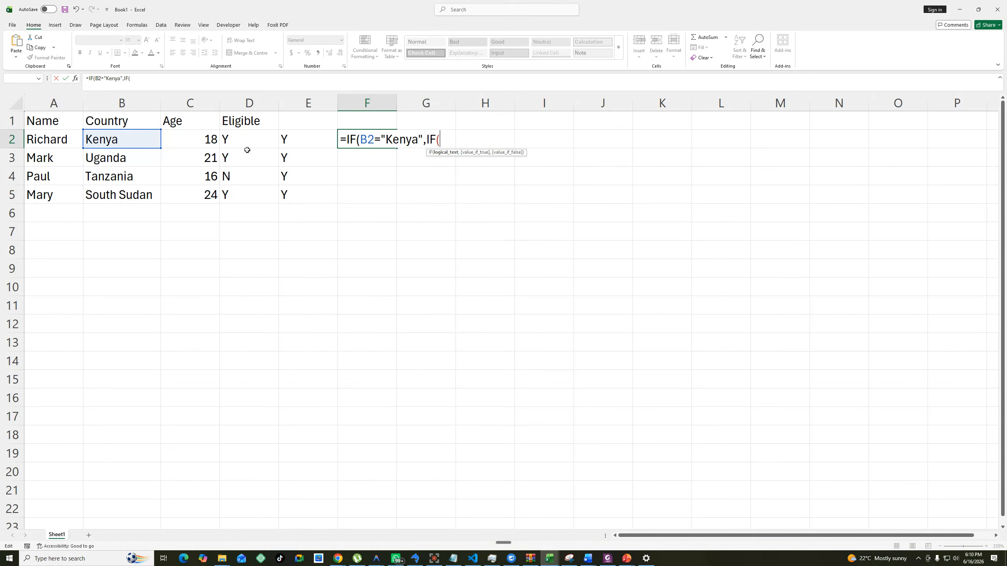
left_click(208, 140)
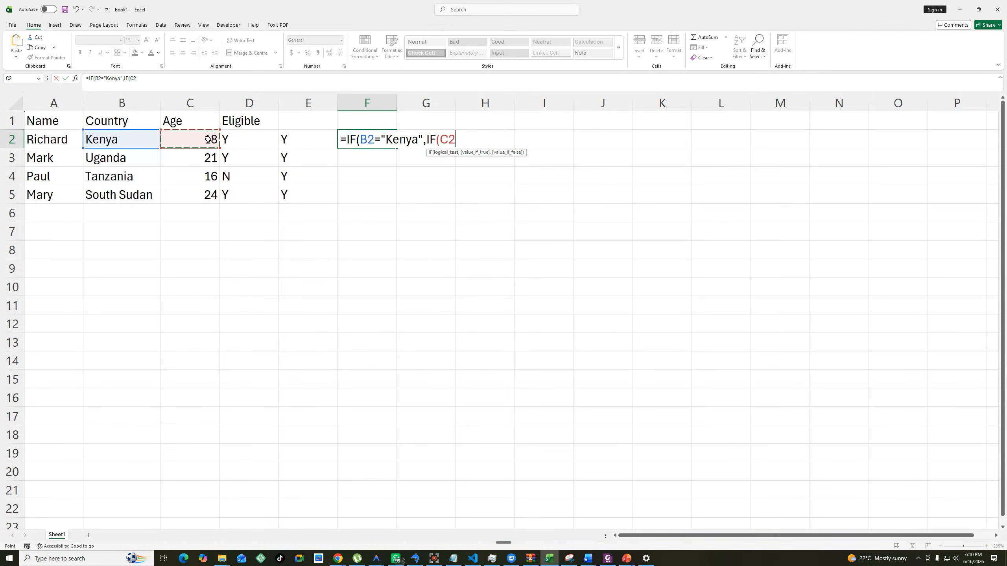
type(">=18,")
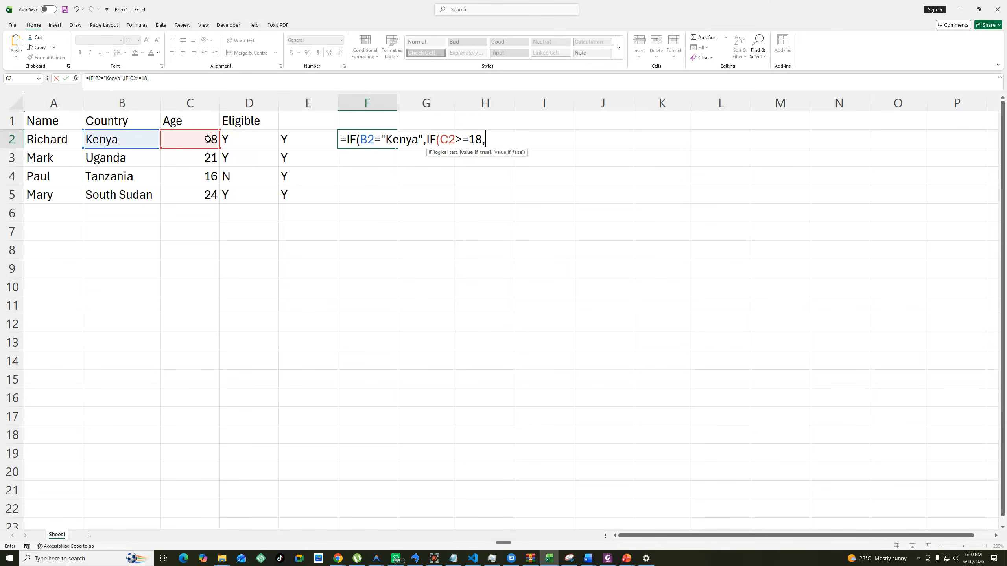
type("\"Yes\",\"No\")")
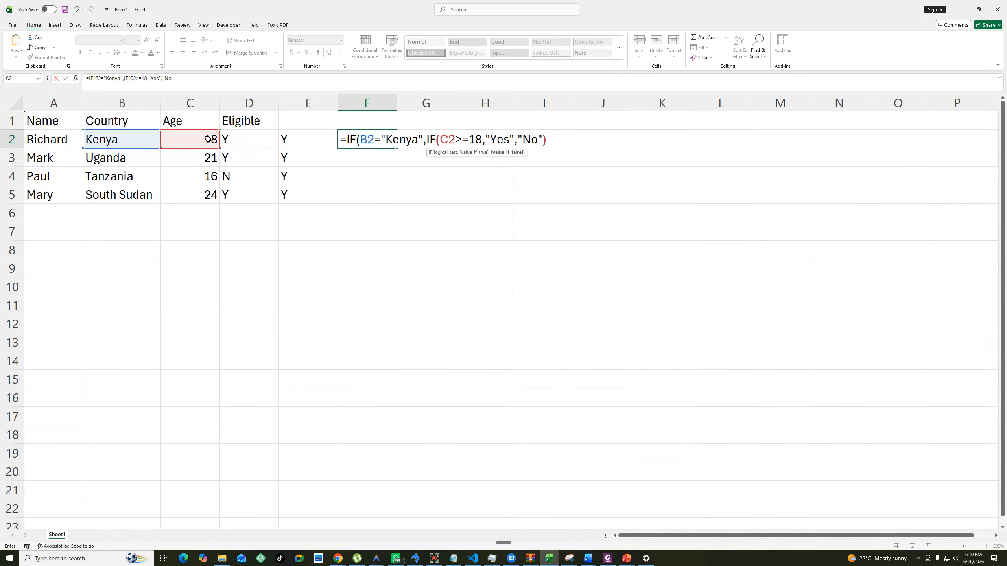
type(",")
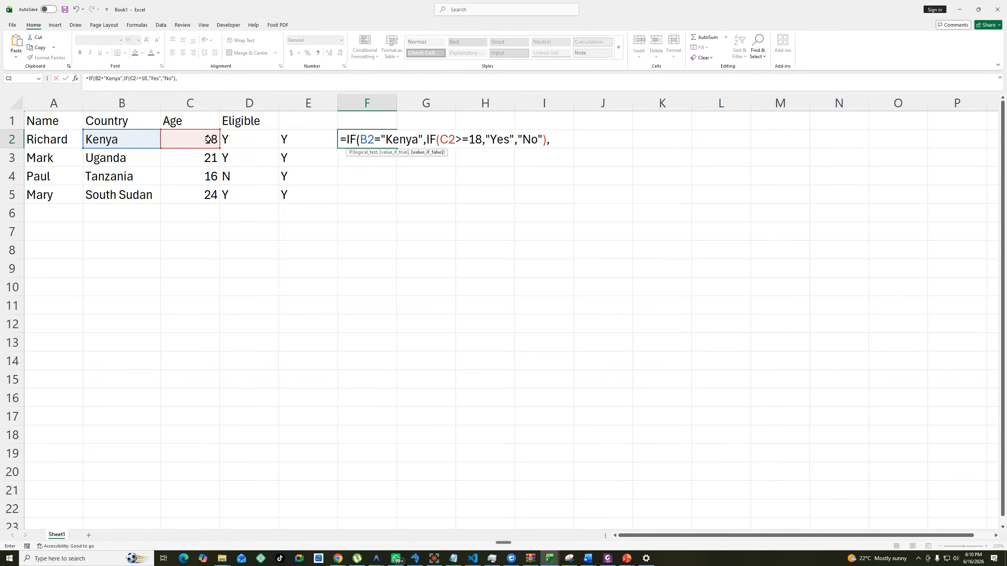
type("if")
Nest a second IF as the false value of the F2 formula, with the logical test C2>=21.
key("BackSpace")
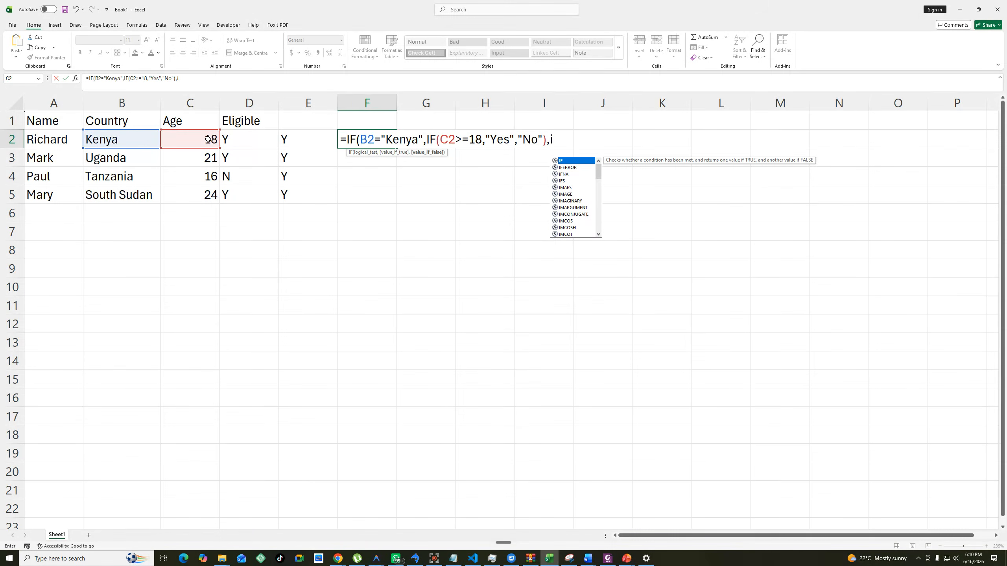
key("BackSpace")
type("if(")
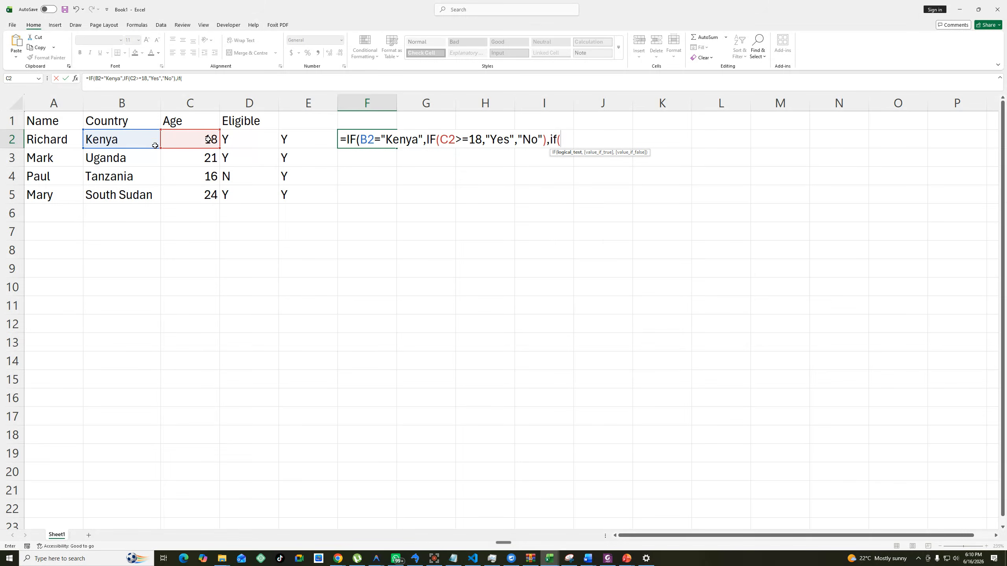
left_click(207, 139)
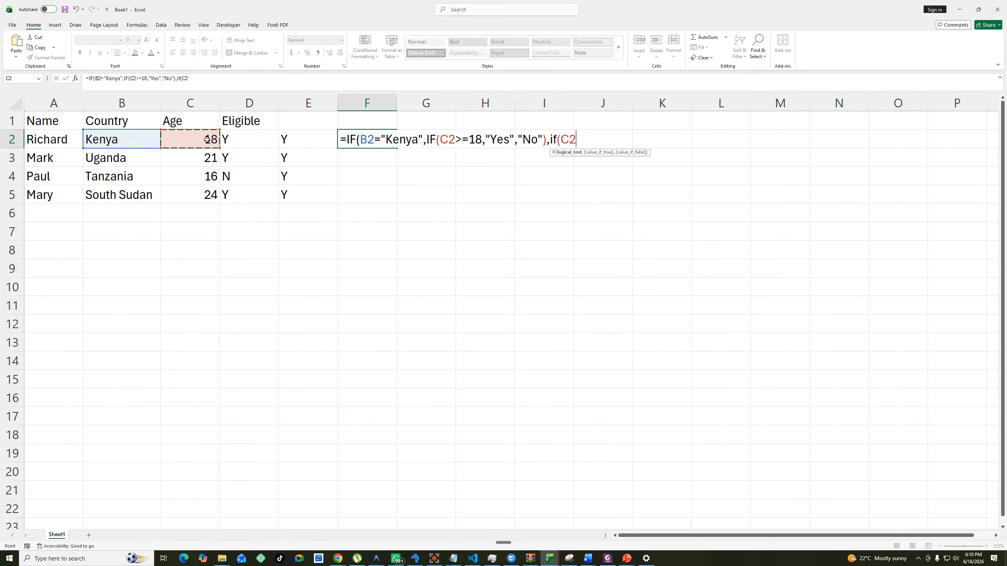
type(">=21,\"Yes")
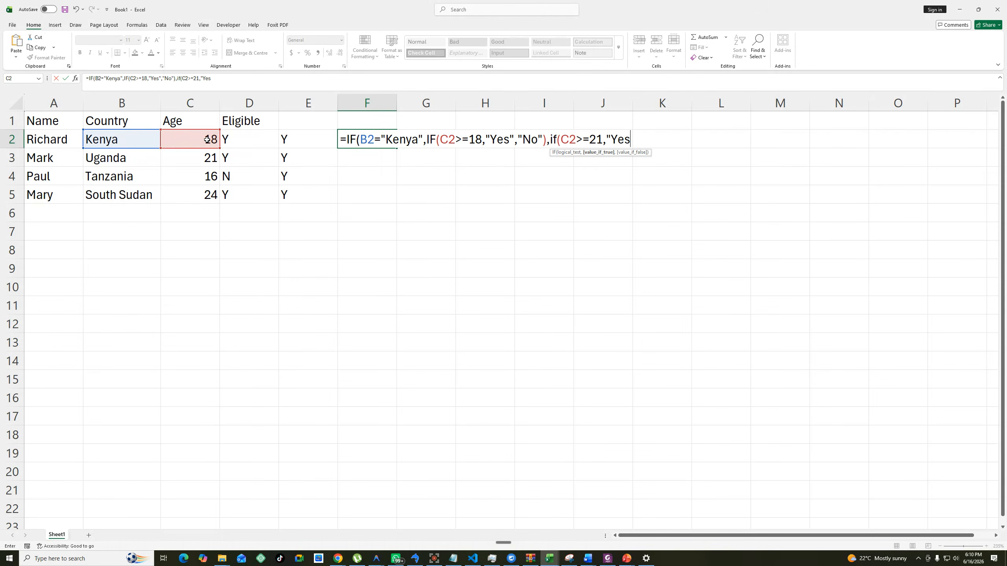
type("\",\"No\")")
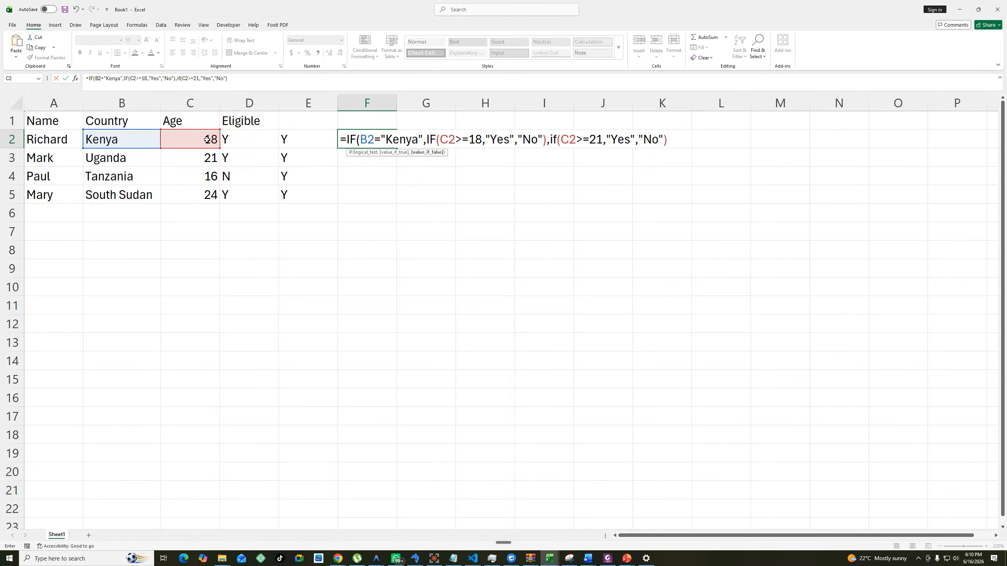
Give the second nested IF in F2 the true value "Yes" and false value "No", and close both parentheses.
type(")")
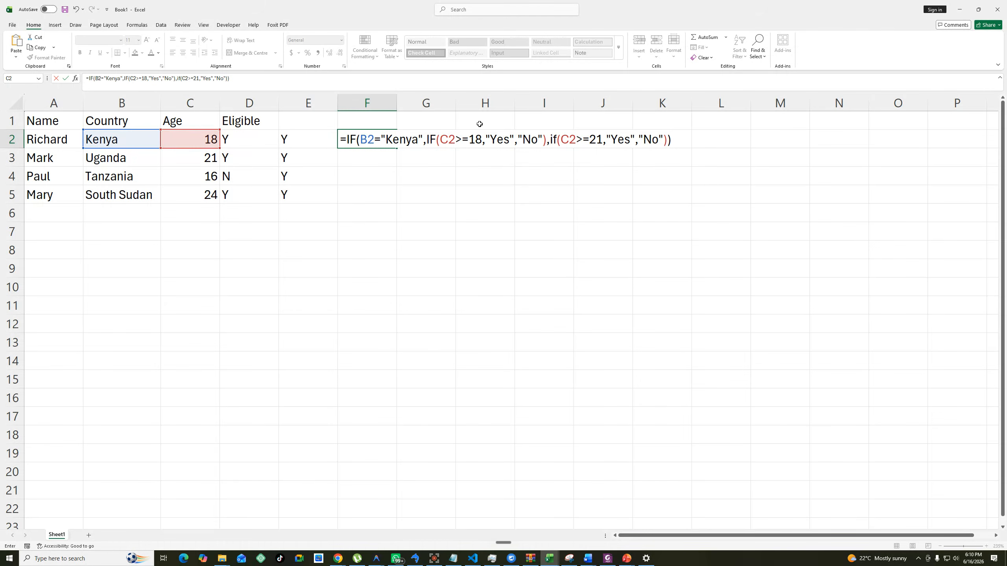
Rewrite the lowercase name of the second nested function in the F2 formula as IF.
left_click_drag(550, 139, 668, 141)
left_click_drag(427, 139, 546, 143)
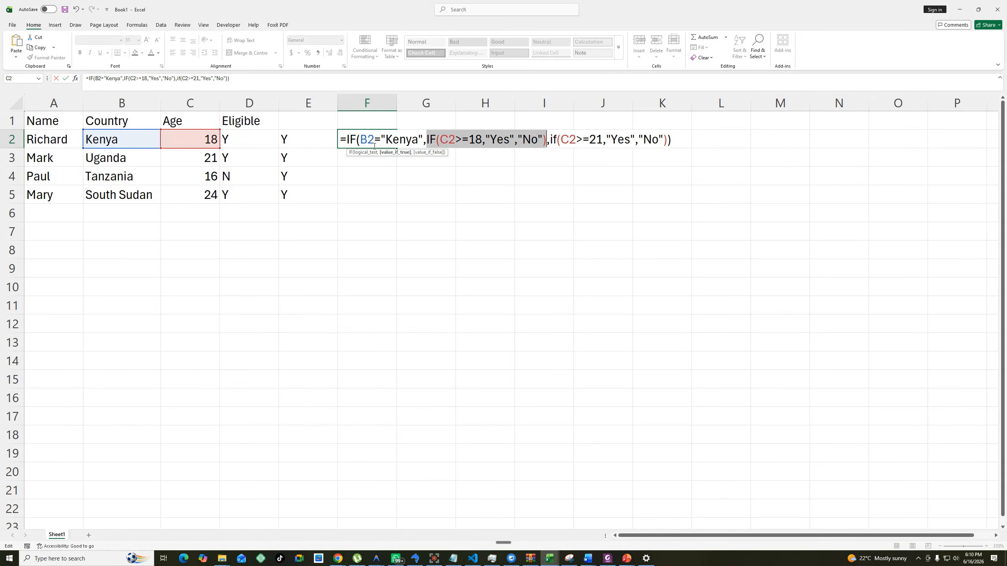
left_click_drag(356, 139, 674, 139)
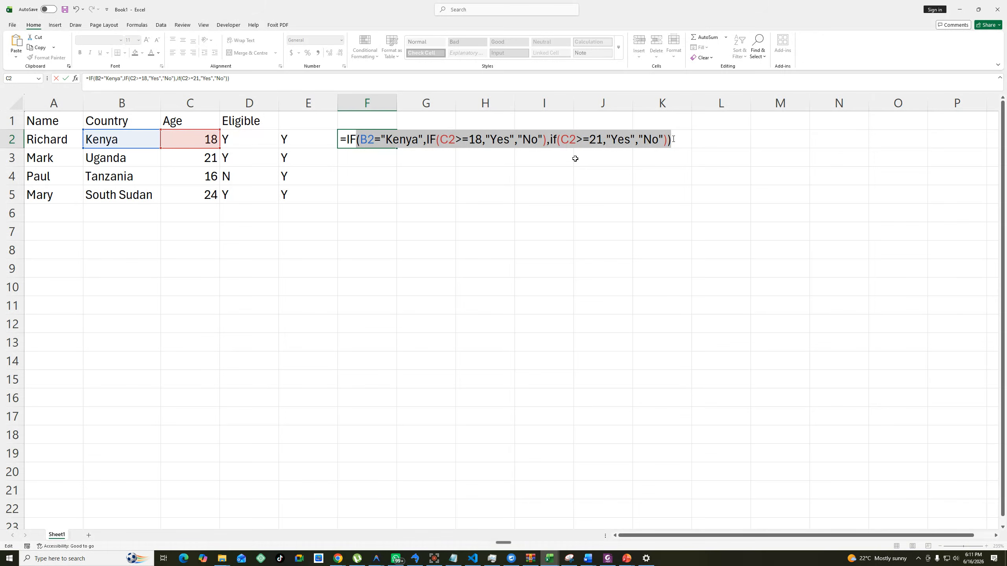
left_click(556, 139)
key("shift+Left")
key("shift+Left")
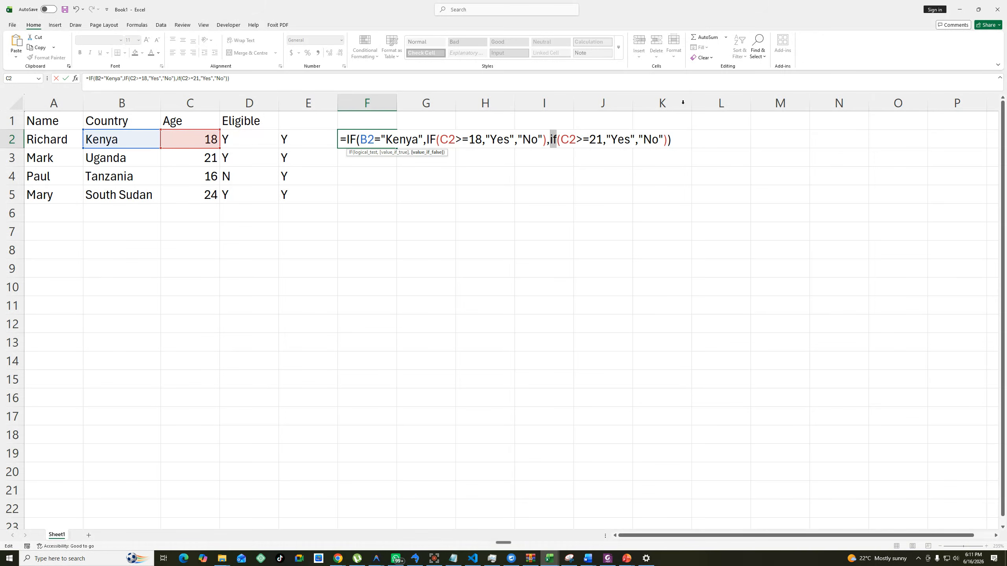
type("IF")
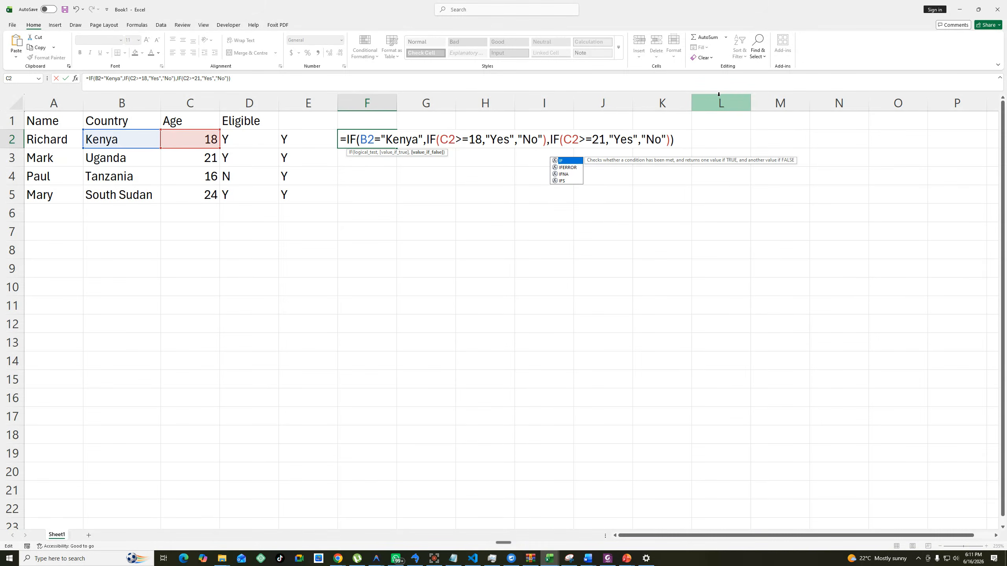
Commit the nested IF formula in F2 and fill it down through F5.
key("Return")
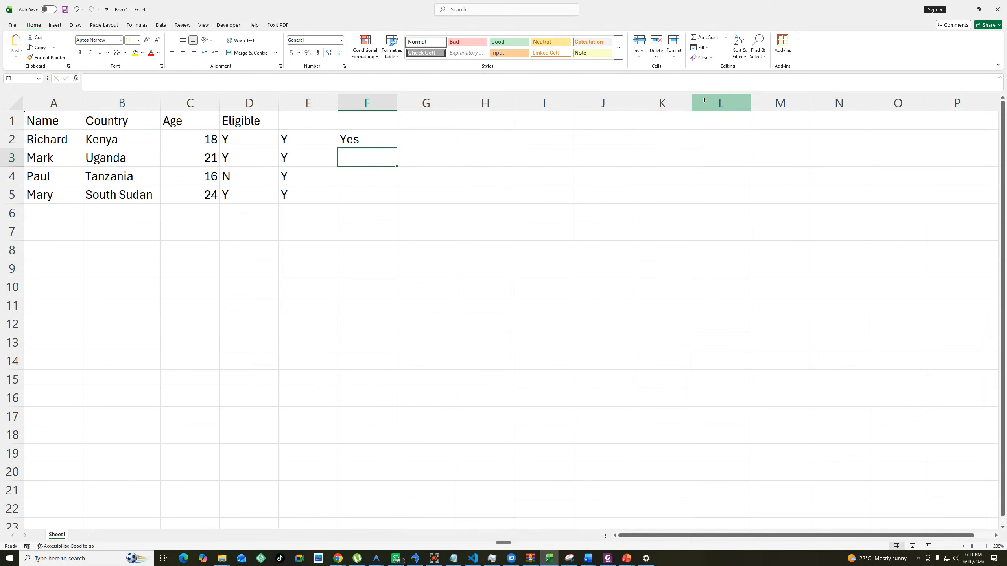
left_click(354, 143)
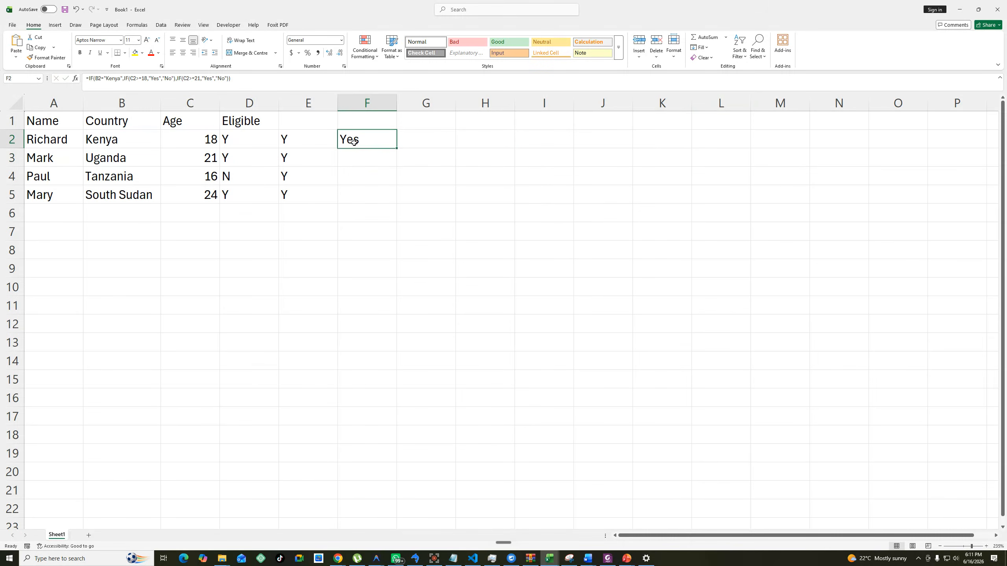
double_click(396, 149)
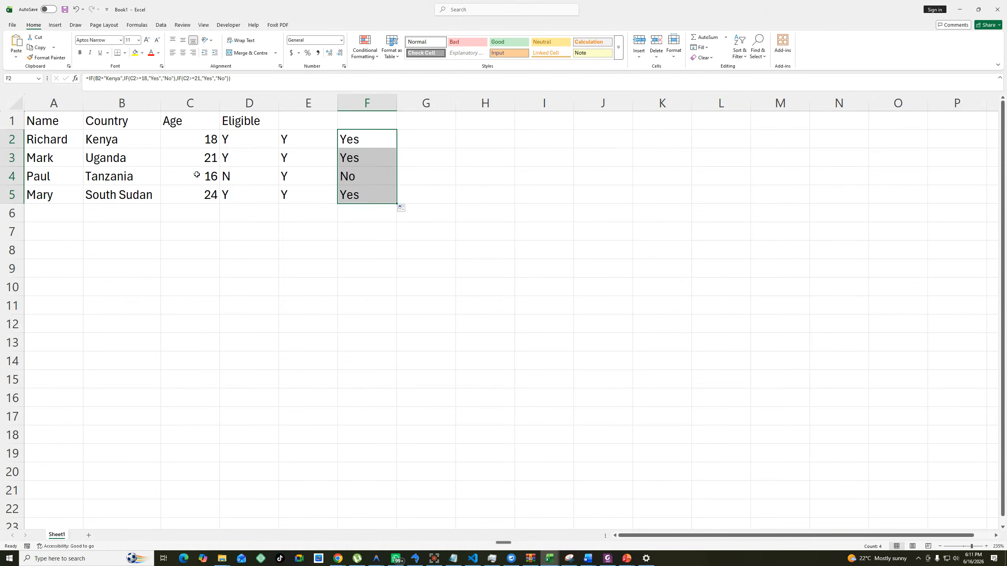
Set the age in C5 to 20.
left_click(212, 156)
left_click(211, 196)
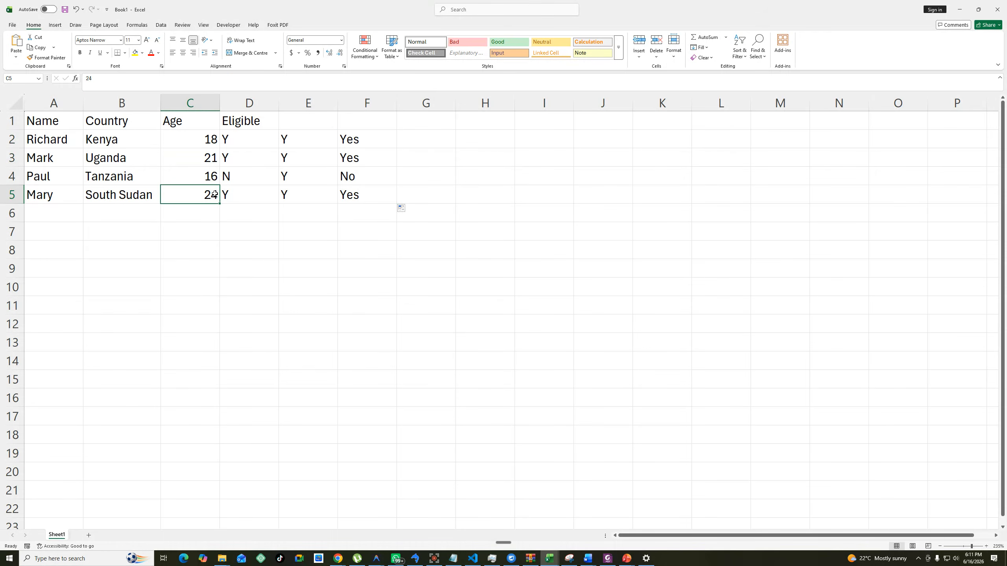
type("20")
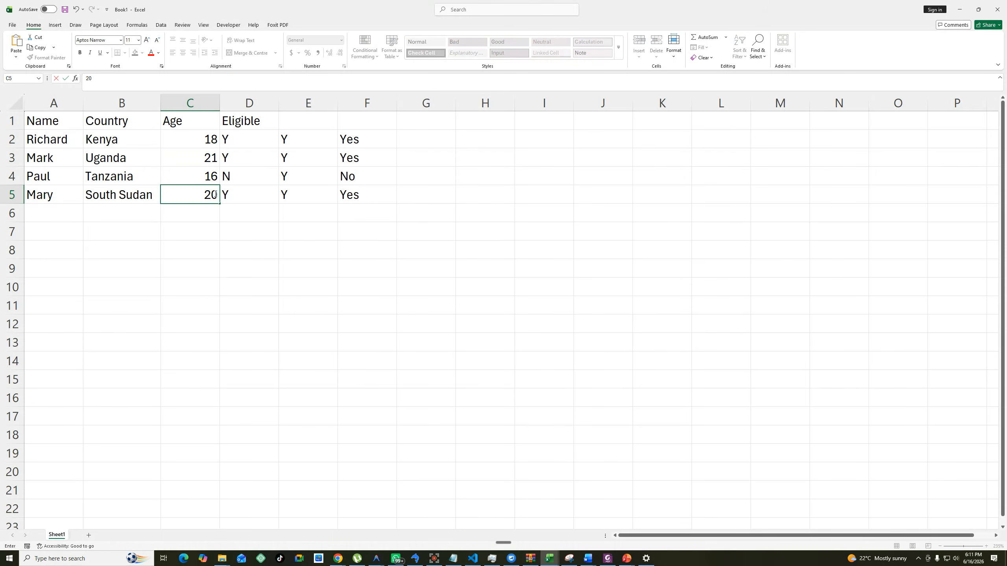
left_click(359, 300)
Set the age in C5 to 23.
left_click(206, 196)
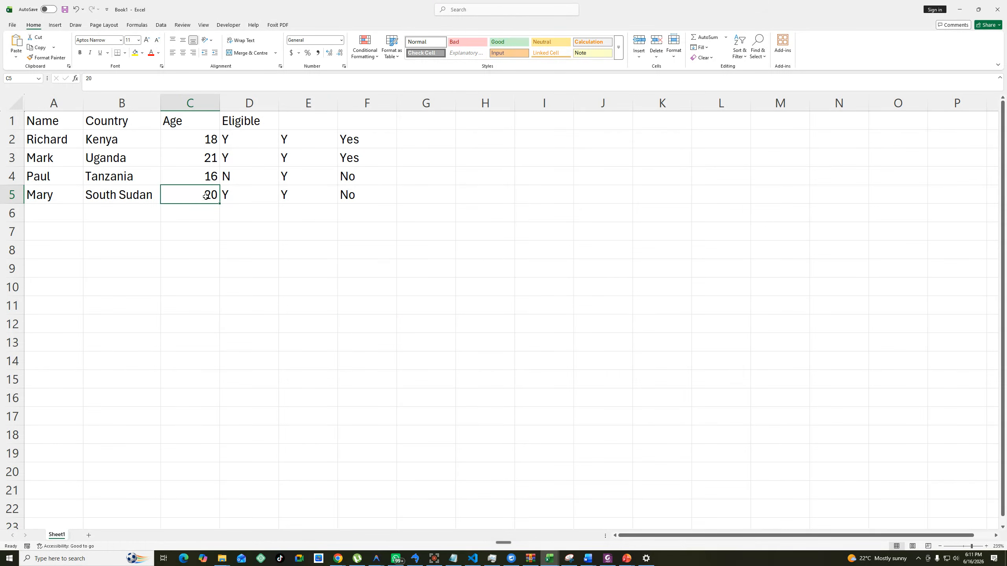
type("23")
left_click(400, 288)
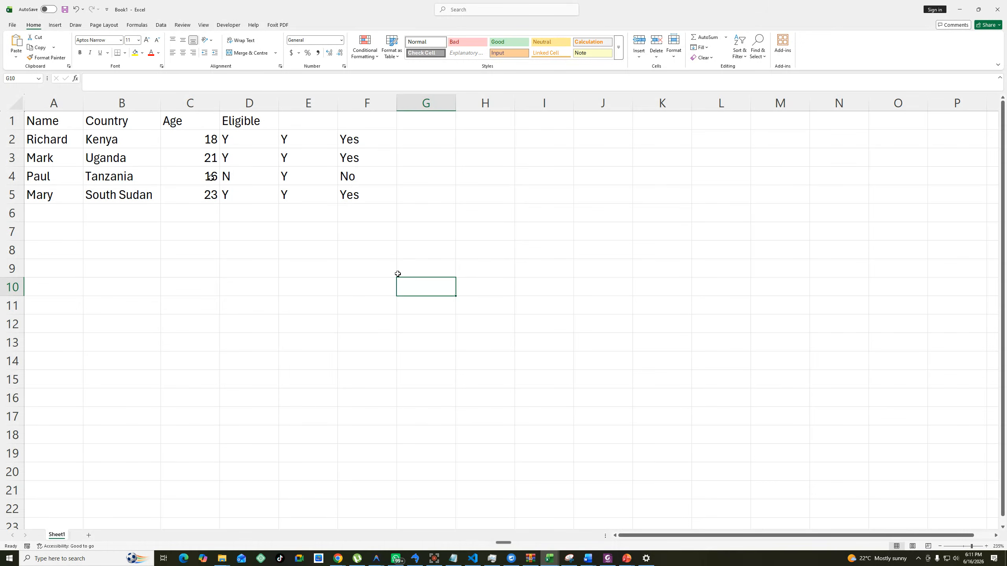
Start an AND formula in G2 whose first condition checks whether B2 equals "Kenya".
left_click(387, 140)
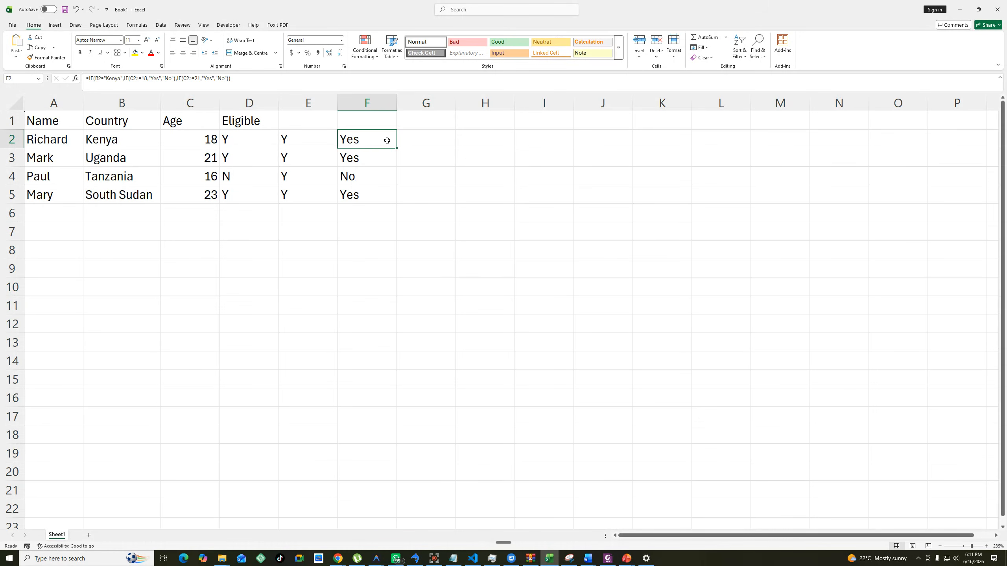
left_click(440, 138)
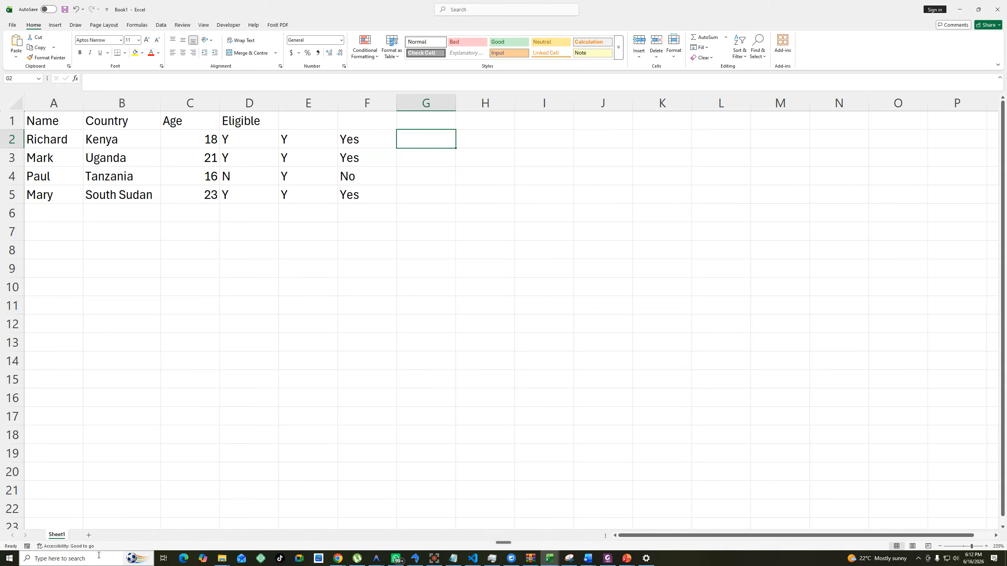
type("=")
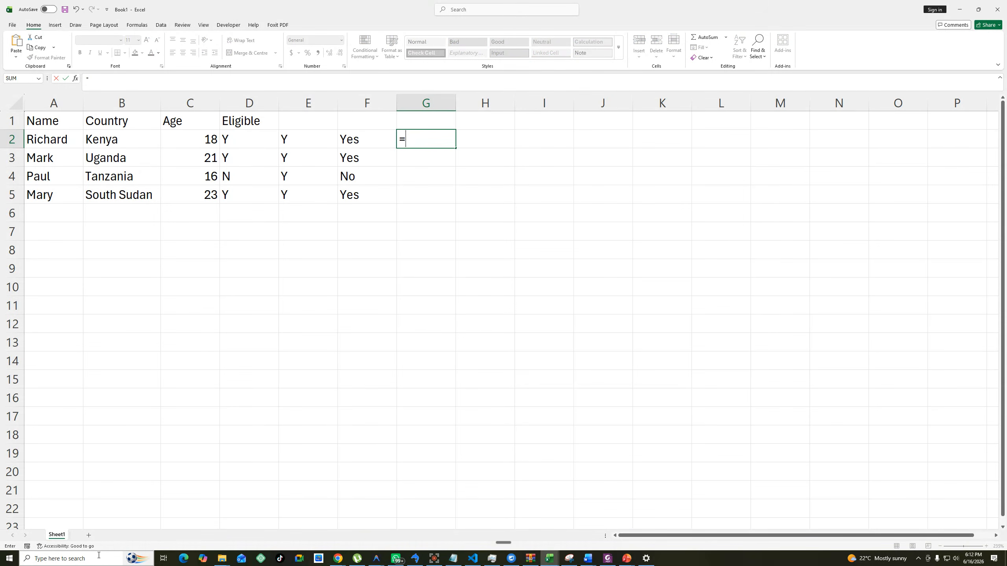
type("AND")
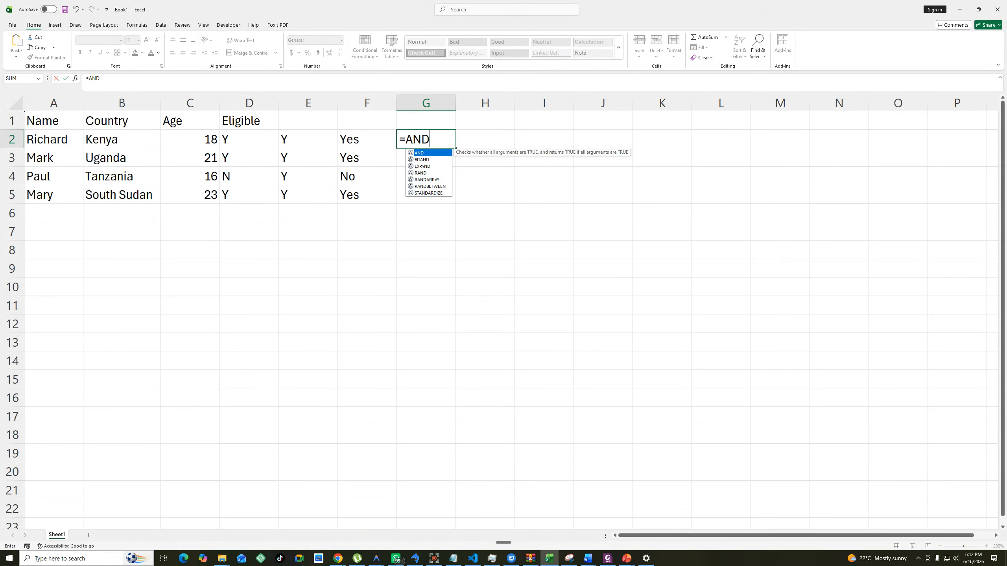
type("(")
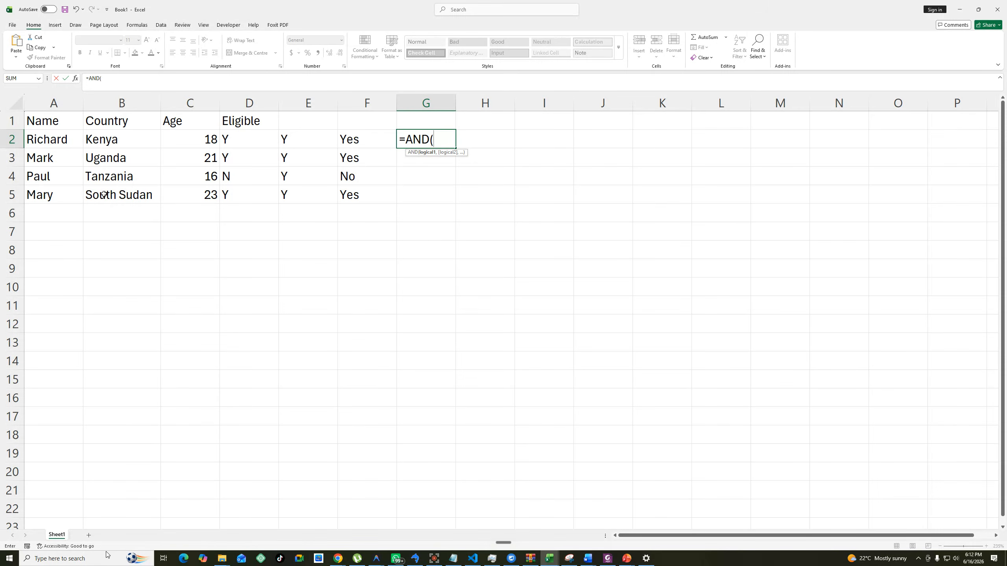
left_click(111, 139)
type("=\"K")
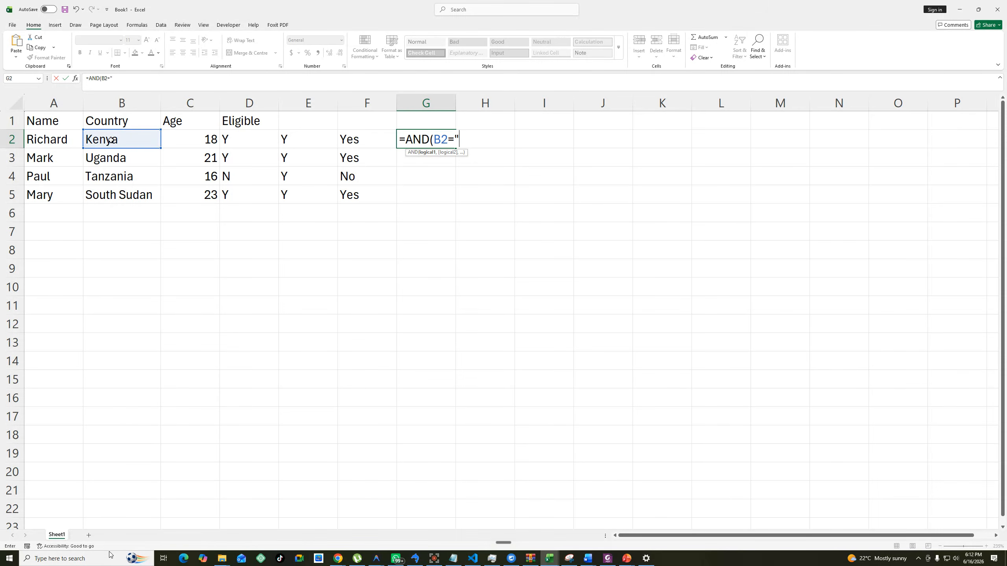
type("enya\",")
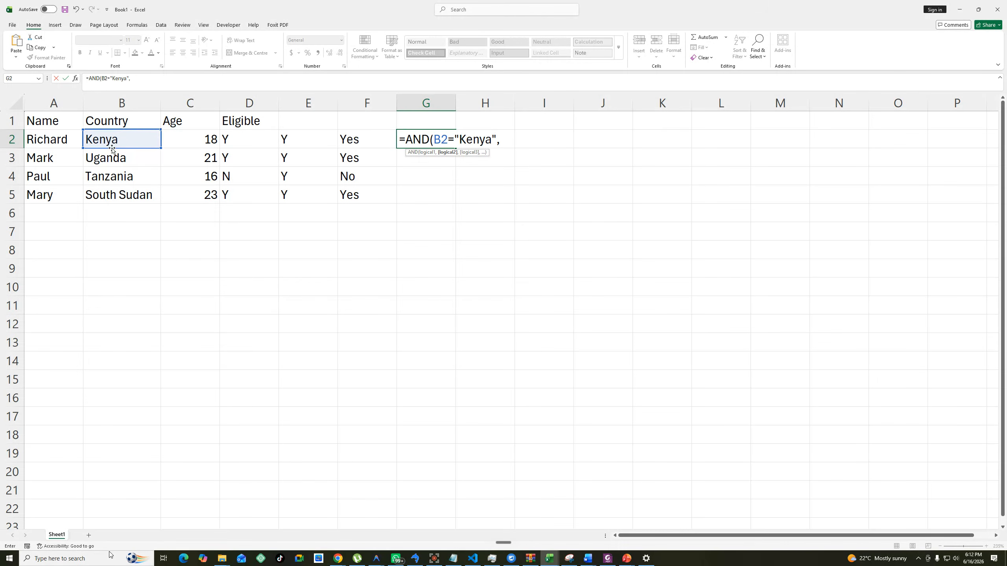
Complete the AND formula in G2 with the second condition C2>=18 and fill it down through G5.
left_click(198, 137)
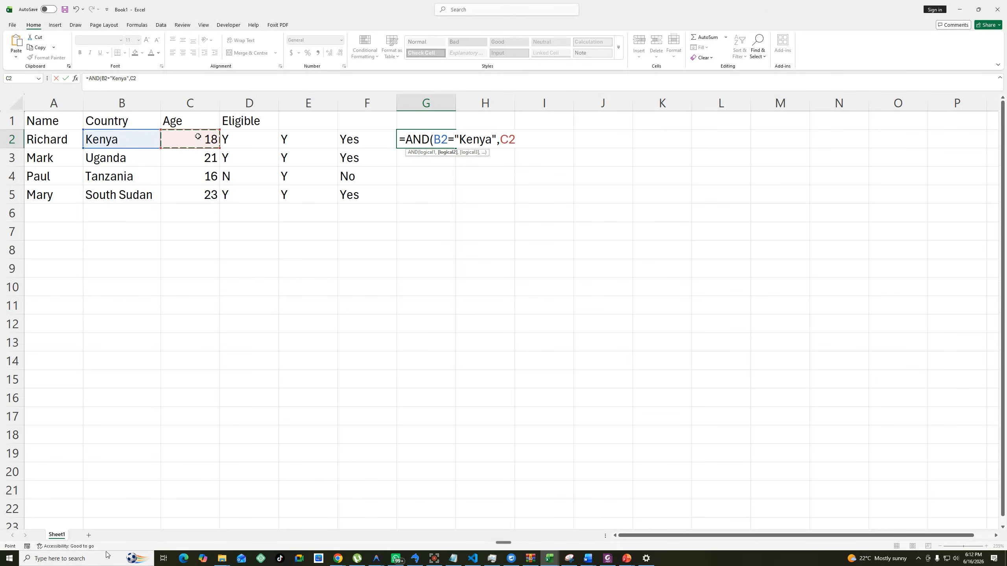
type(">=18)")
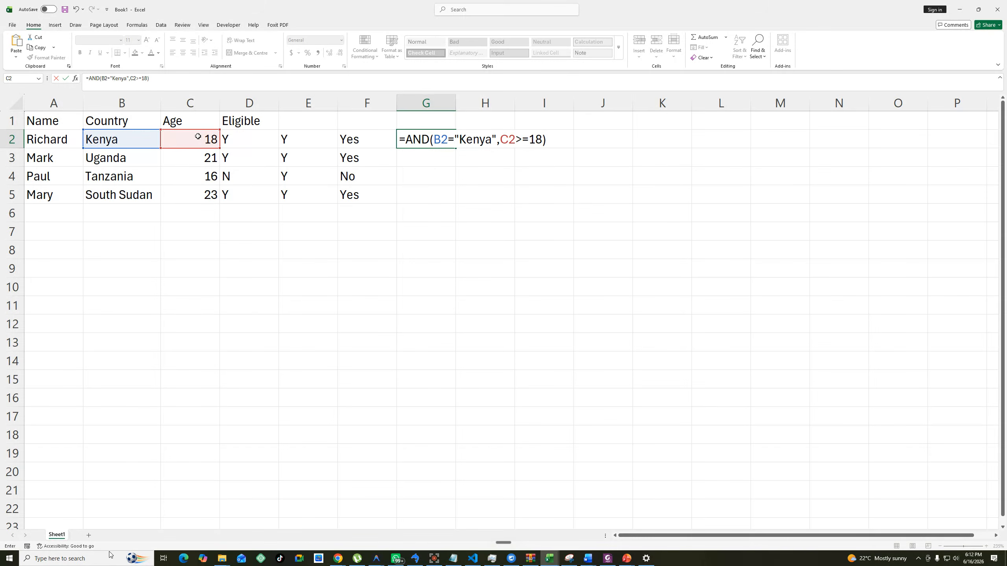
key("Return")
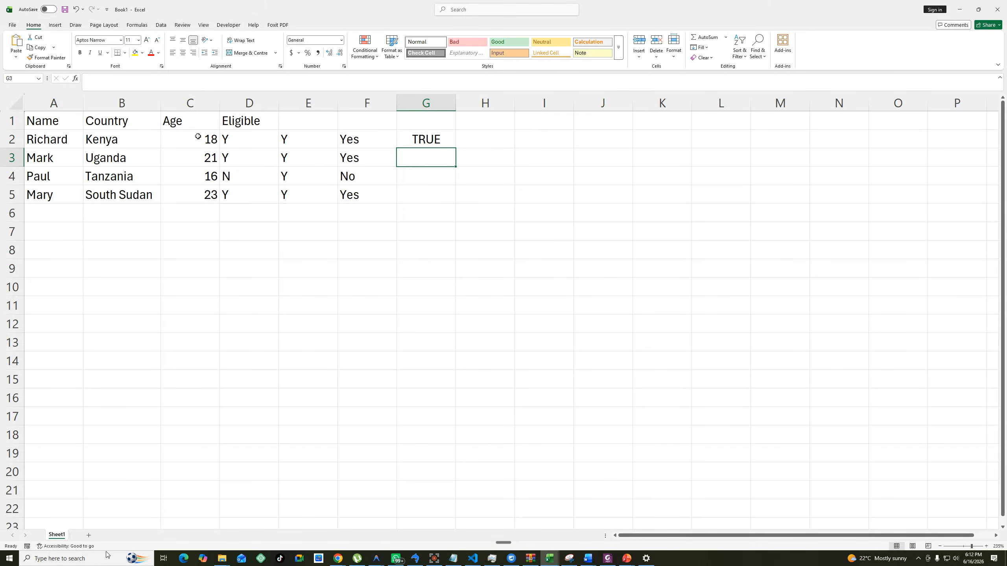
left_click(426, 139)
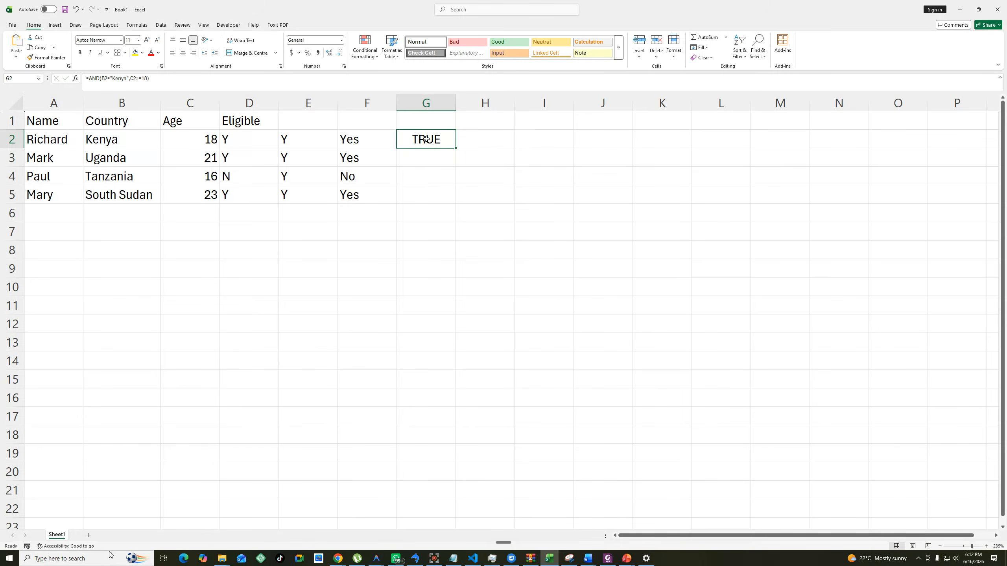
double_click(455, 148)
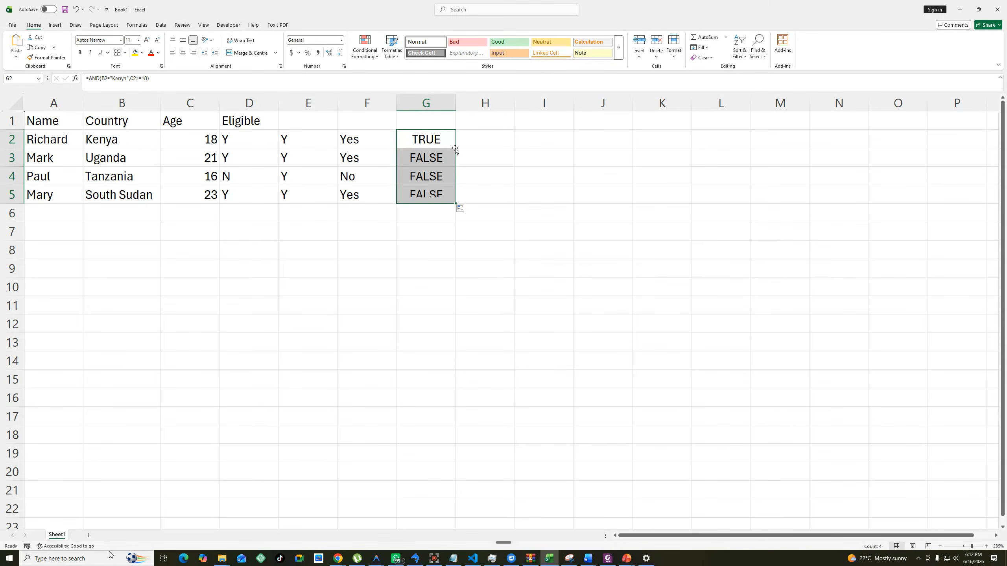
Change the country in B3 to Kenya to test the AND formula in that row.
left_click(101, 161)
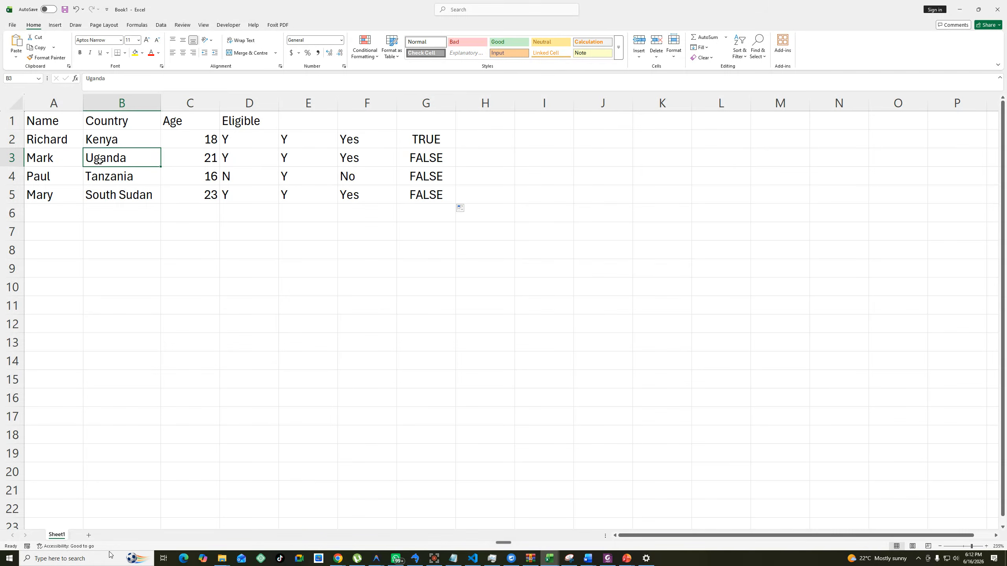
left_click(211, 158)
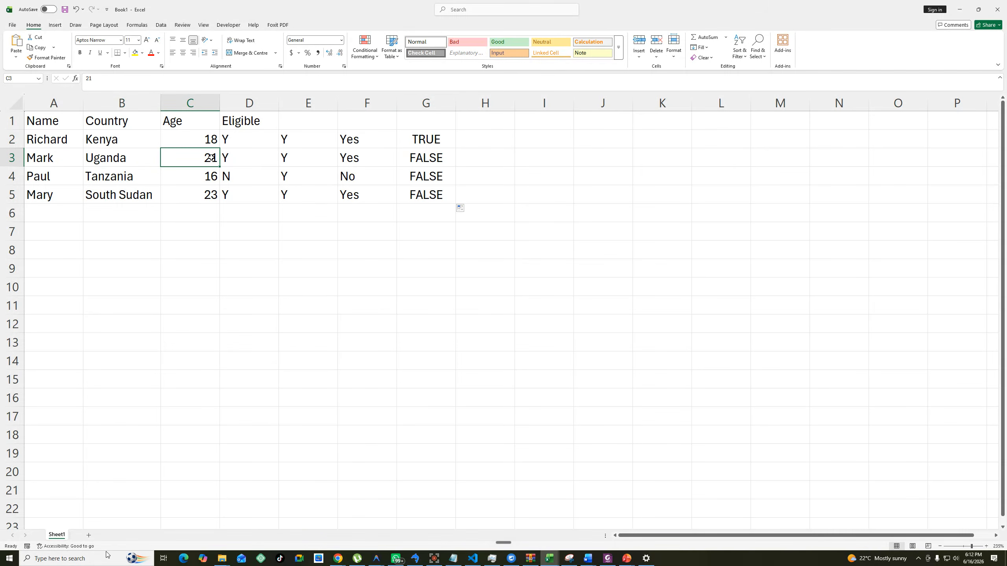
left_click(136, 158)
type("KLenya")
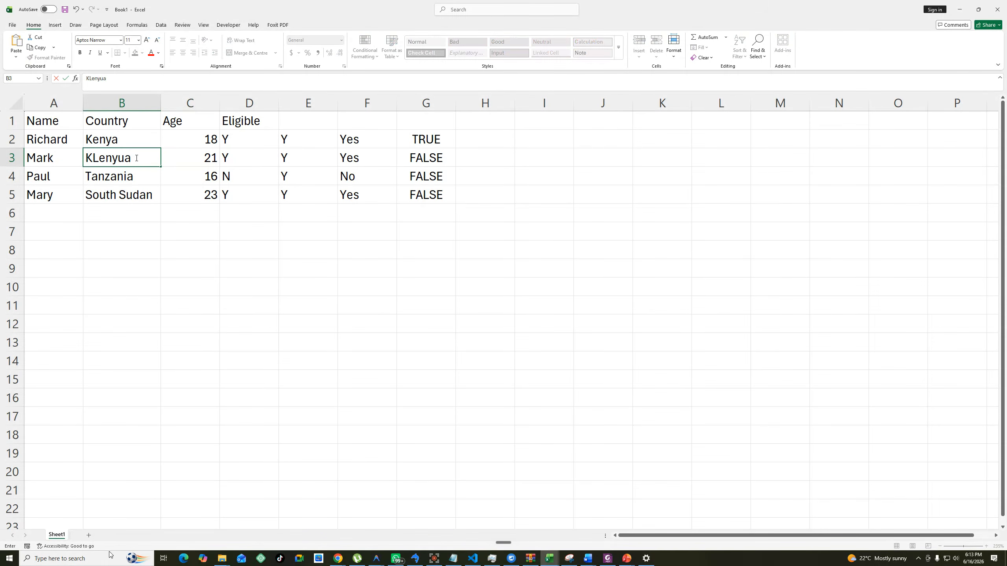
key("BackSpace")
key("BackSpace")
key("BackSpace")
key("BackSpace")
key("BackSpace")
type("enya")
left_click(308, 304)
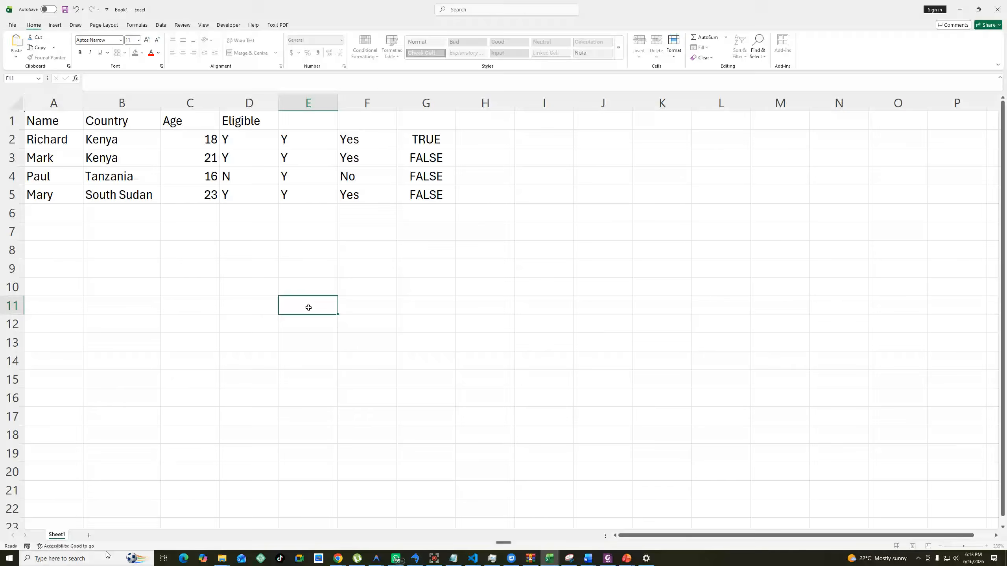
left_click(117, 160)
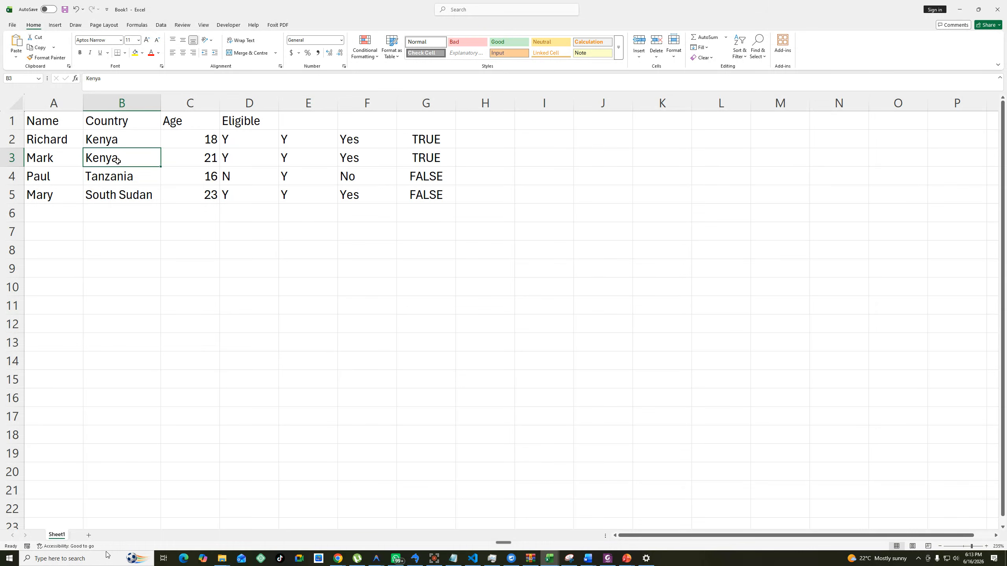
Undo the country change in B3 and review the AND formula in G2.
key("ctrl+z")
left_click(453, 194)
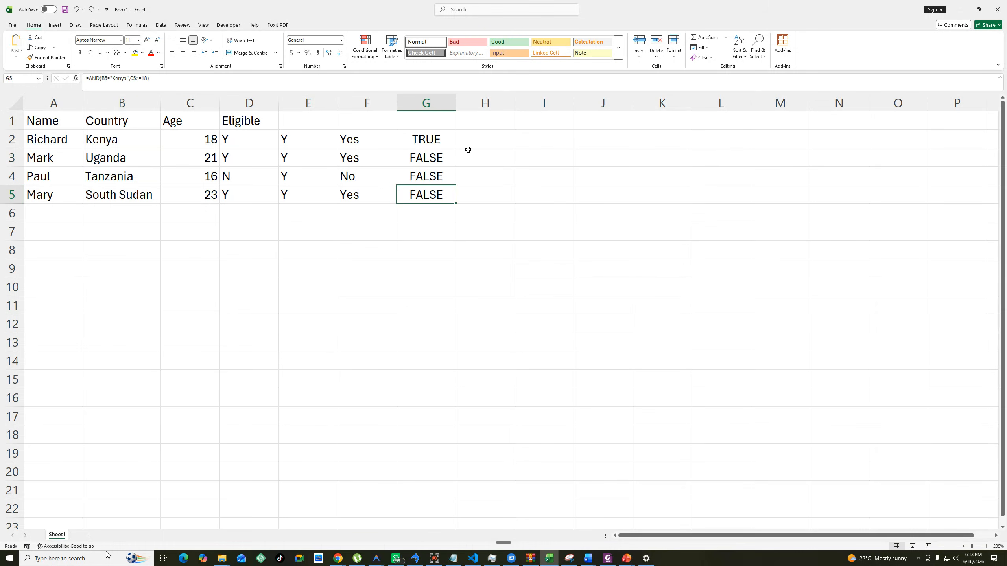
left_click(432, 137)
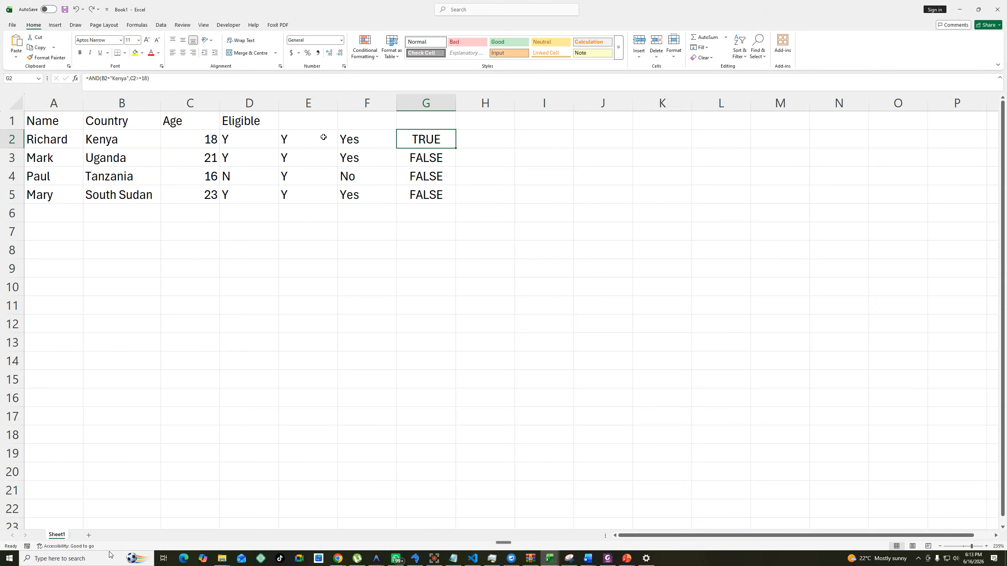
double_click(447, 136)
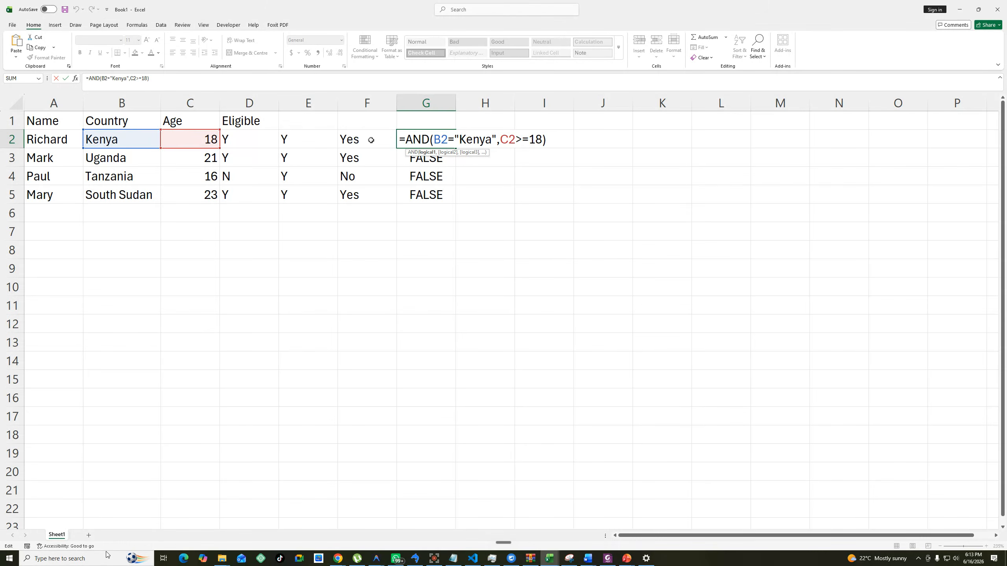
key("ctrl+Return")
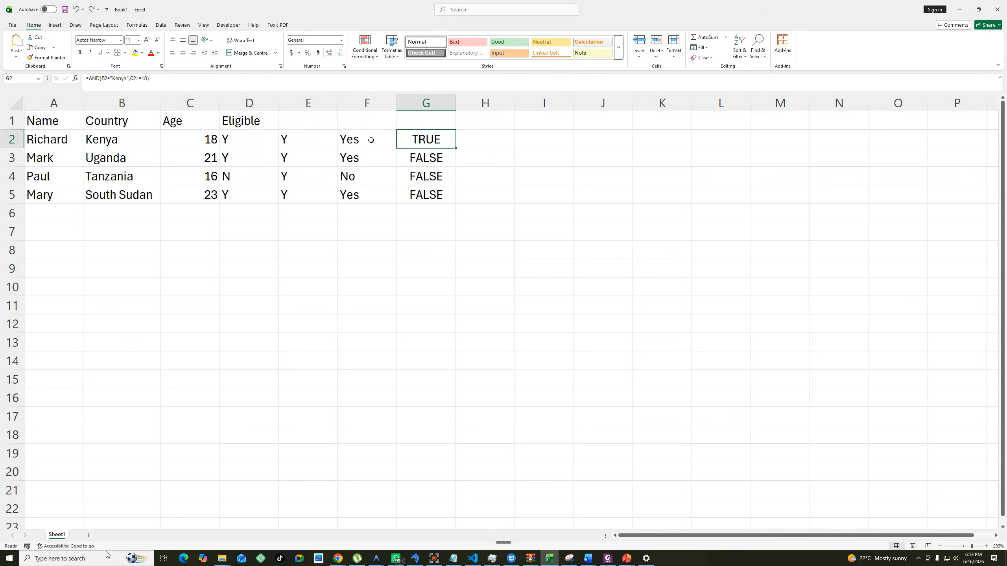
Start an IF formula in H2 with a nested AND whose first condition checks whether B2 equals "Kenya".
left_click(485, 140)
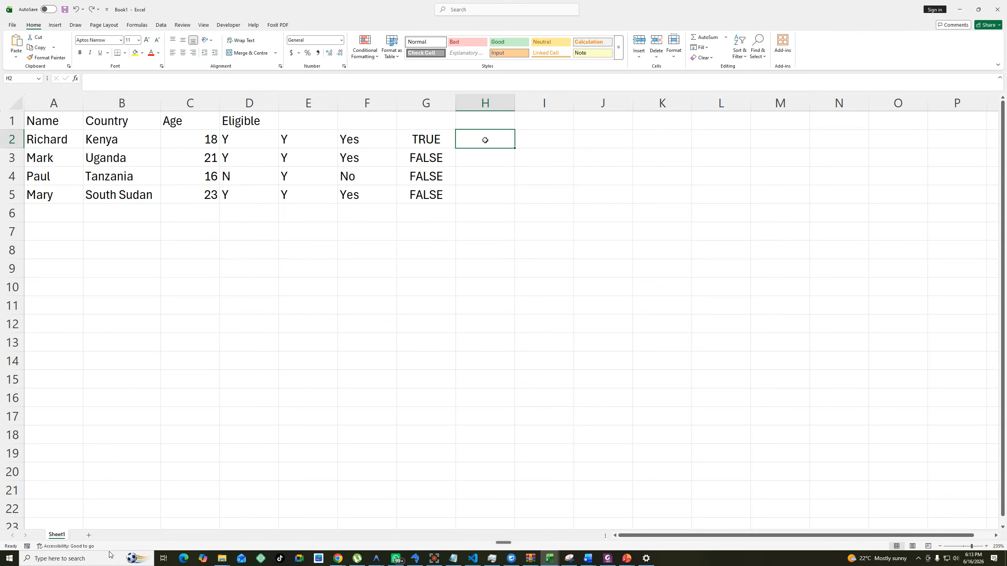
type("=if")
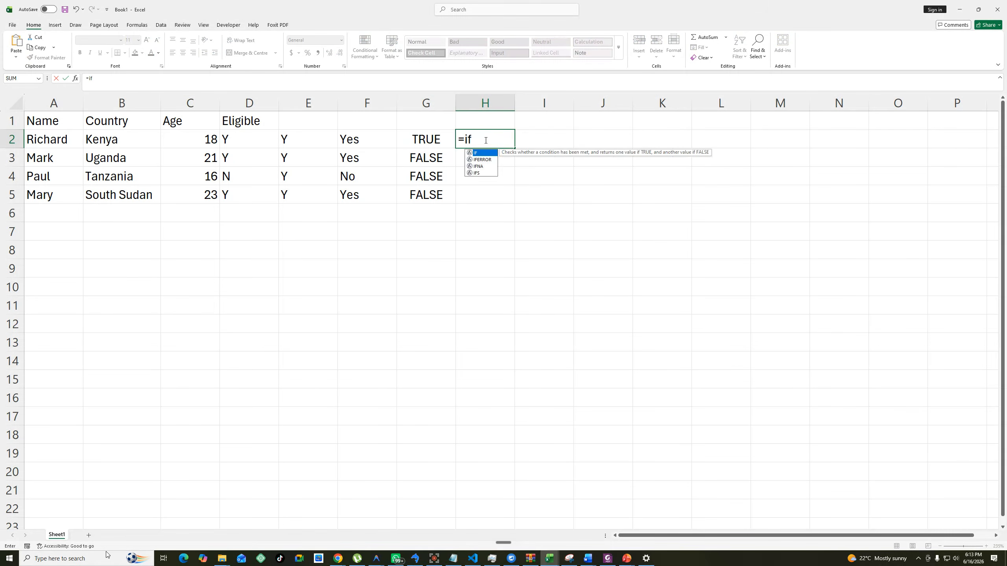
key("Tab")
type("AND")
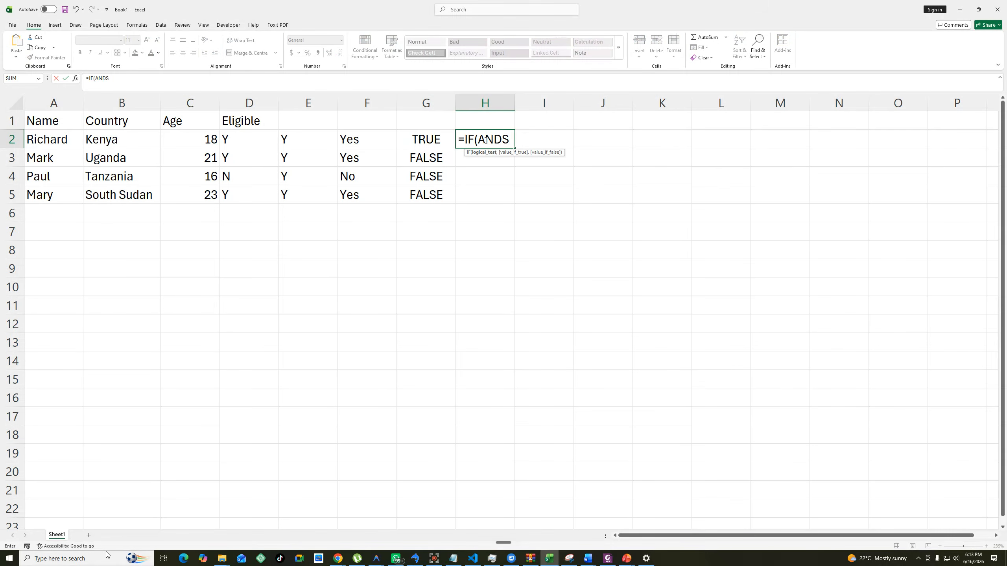
key("Tab")
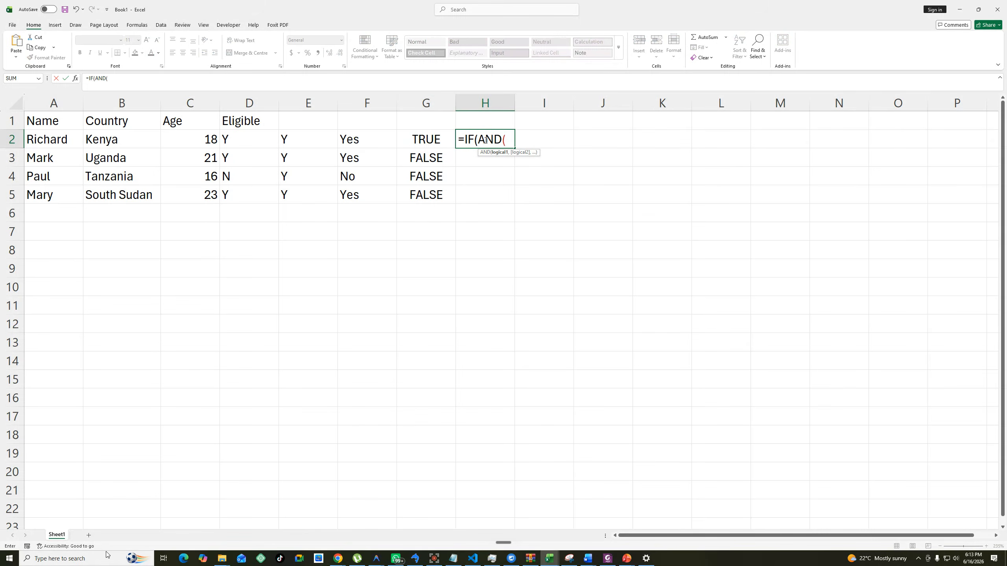
left_click(102, 140)
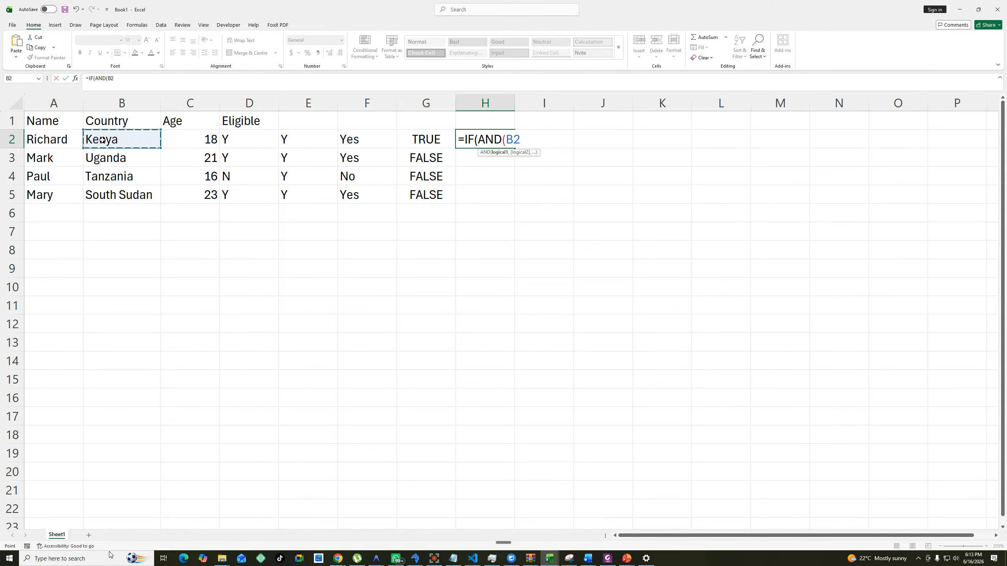
type("=\"Kenya\",")
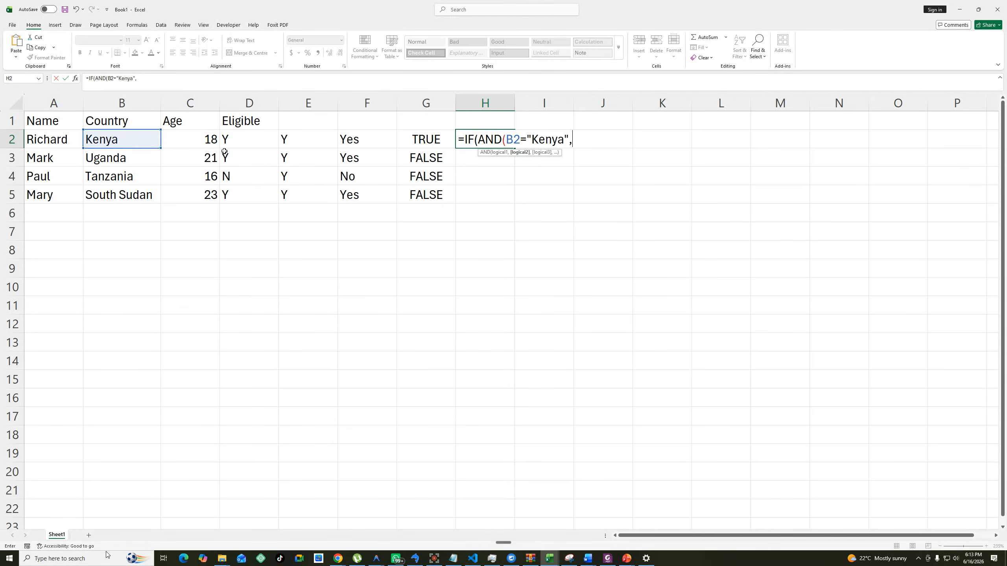
Complete the AND test in H2 with C2>=18 and give "Yes" as the value if true.
left_click(209, 139)
type(">=18")
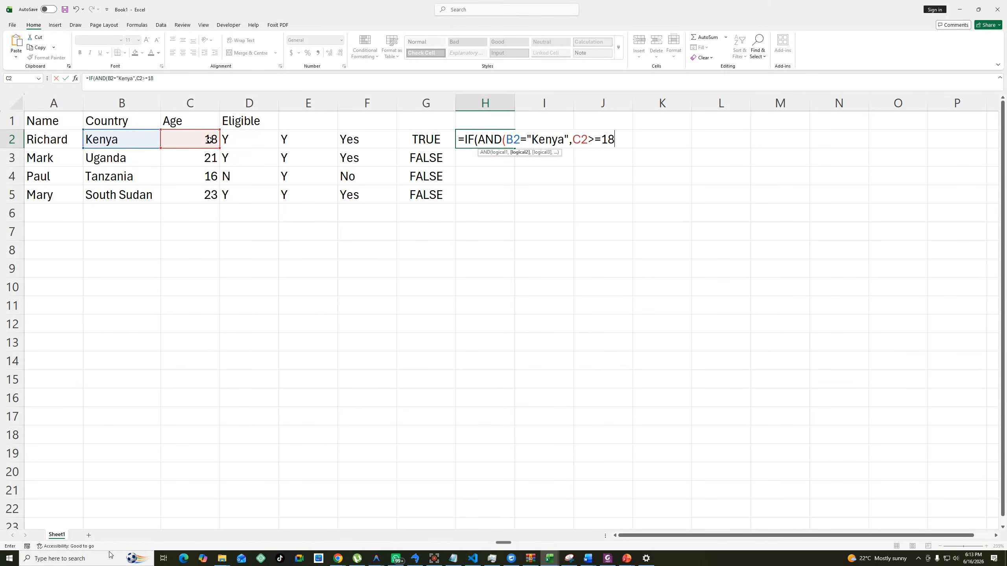
type("),\"Yes\",")
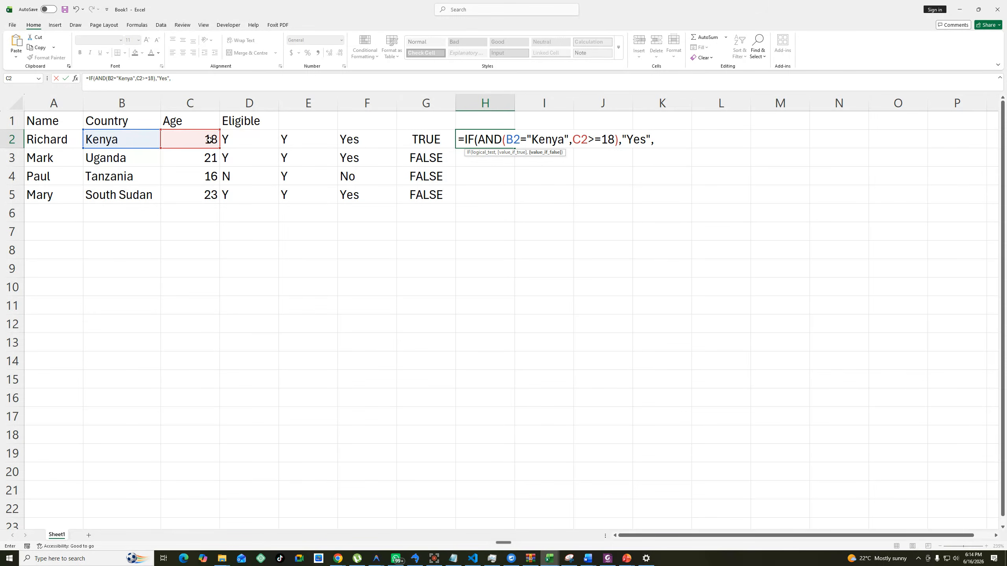
type("and")
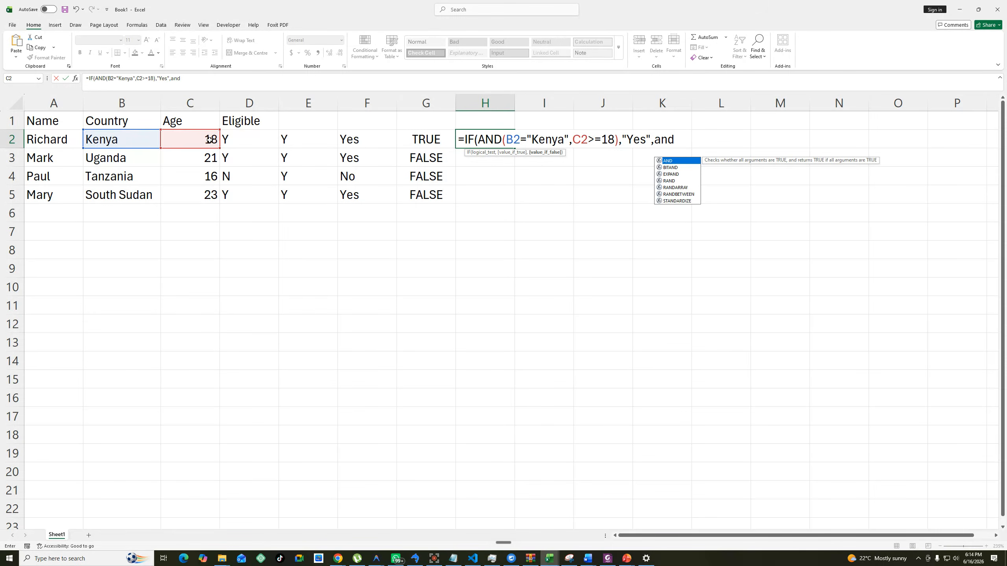
Add AND(B2!="Kenya", C2>=21) as the value-if-false argument of the IF formula in H2.
key("Tab")
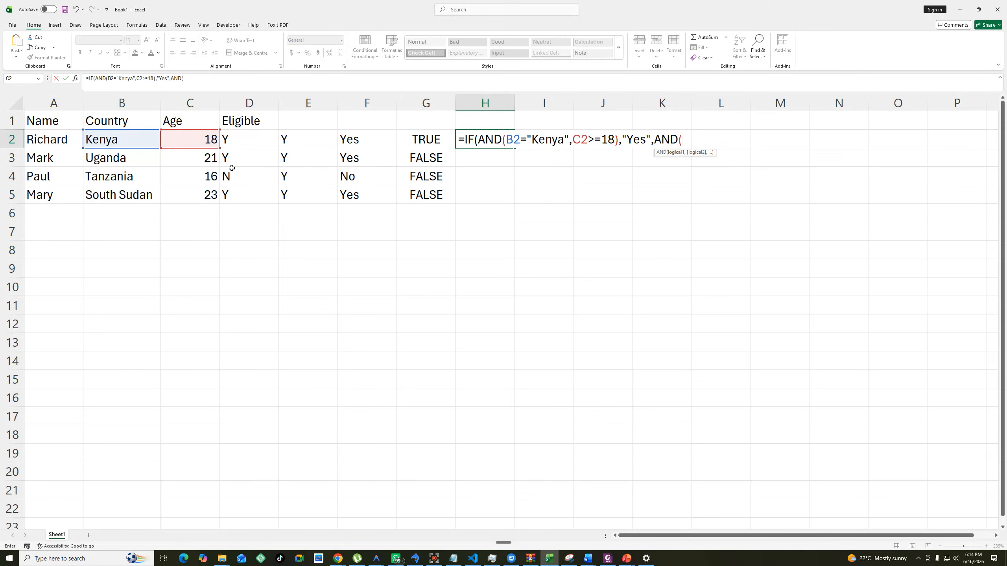
left_click(123, 141)
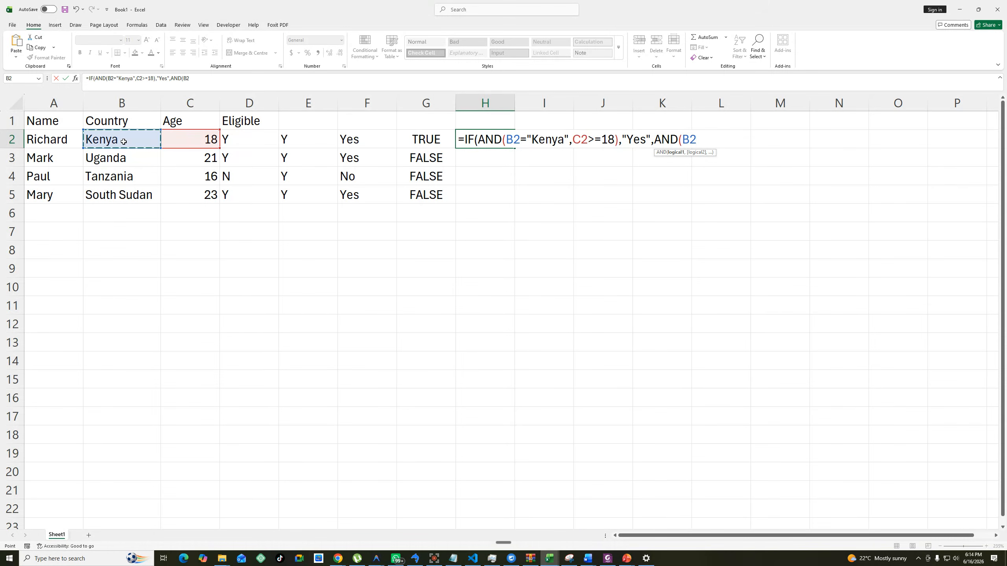
type("!")
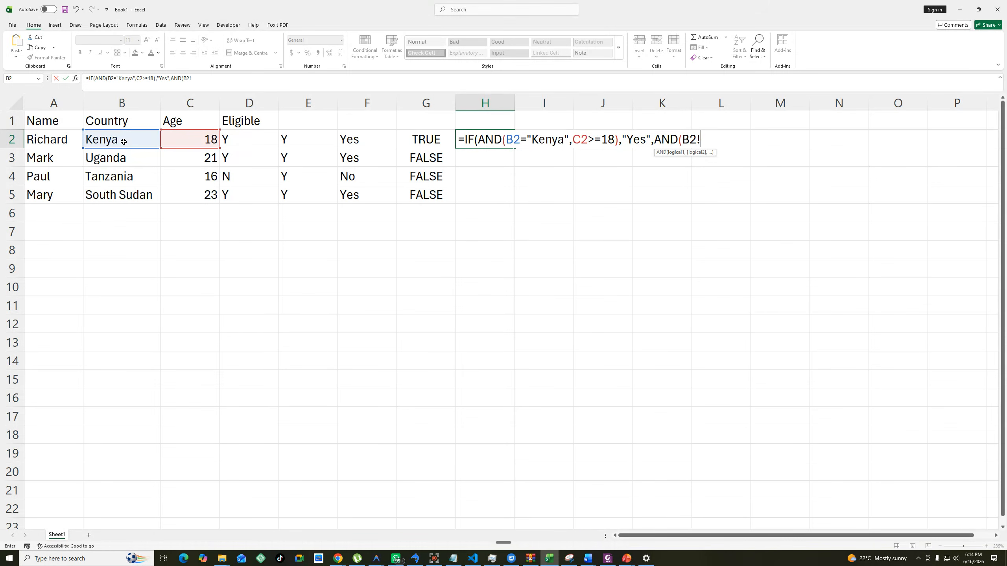
type("=\"Kenya\",")
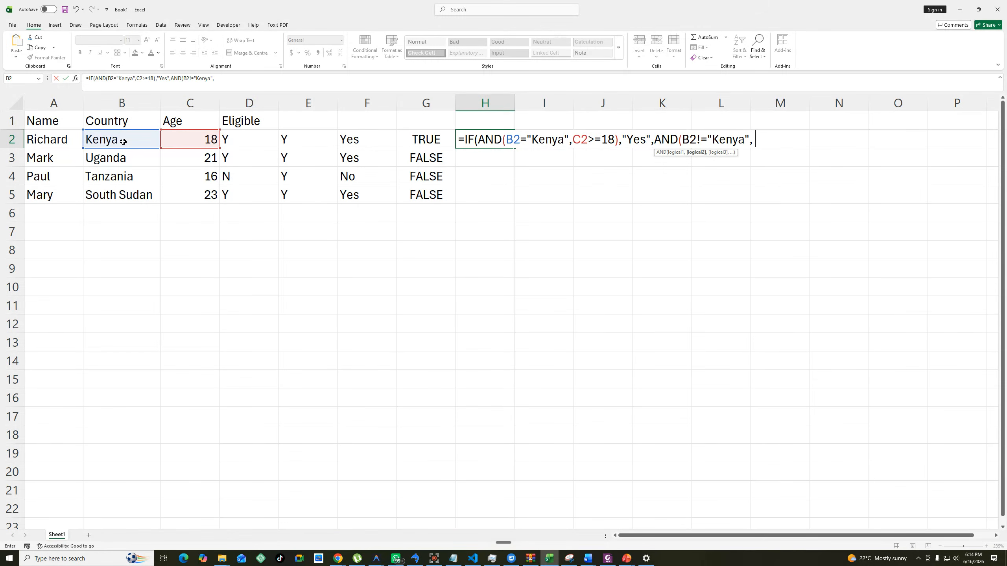
left_click(209, 142)
type(">=21)")
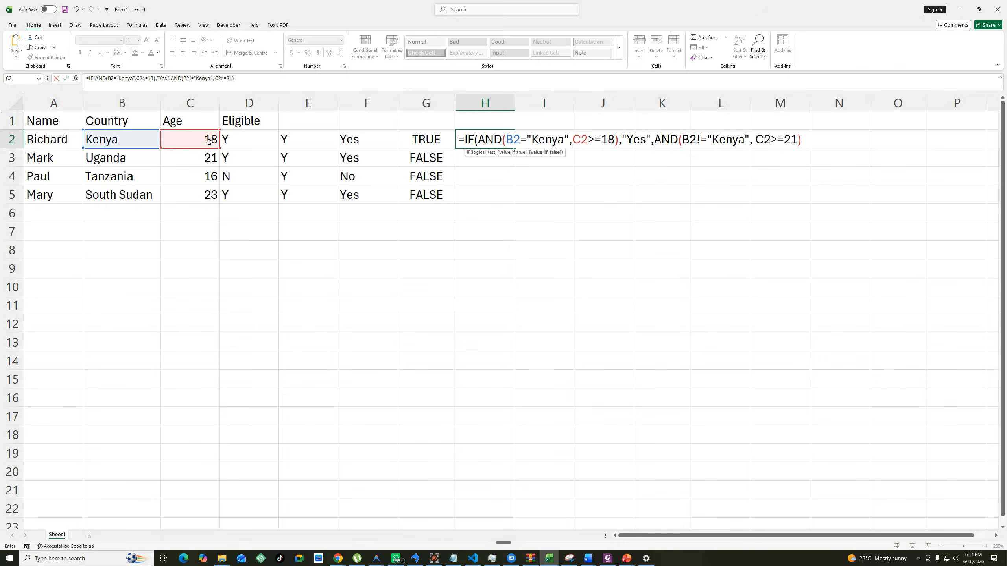
Wrap the second AND in H2 in a nested IF returning "Yes" or "No", and close both IF functions.
left_click(171, 79)
type("i")
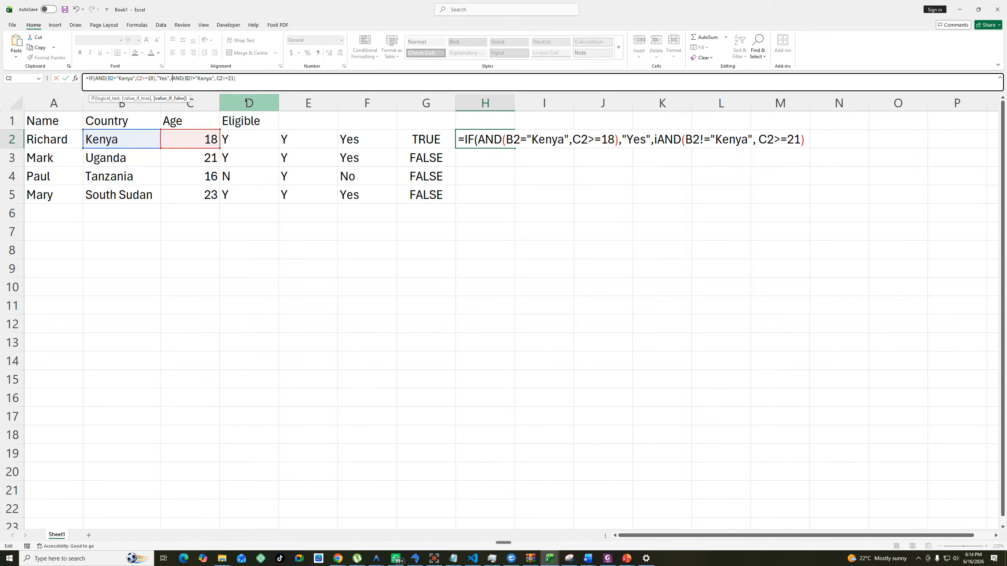
type("f")
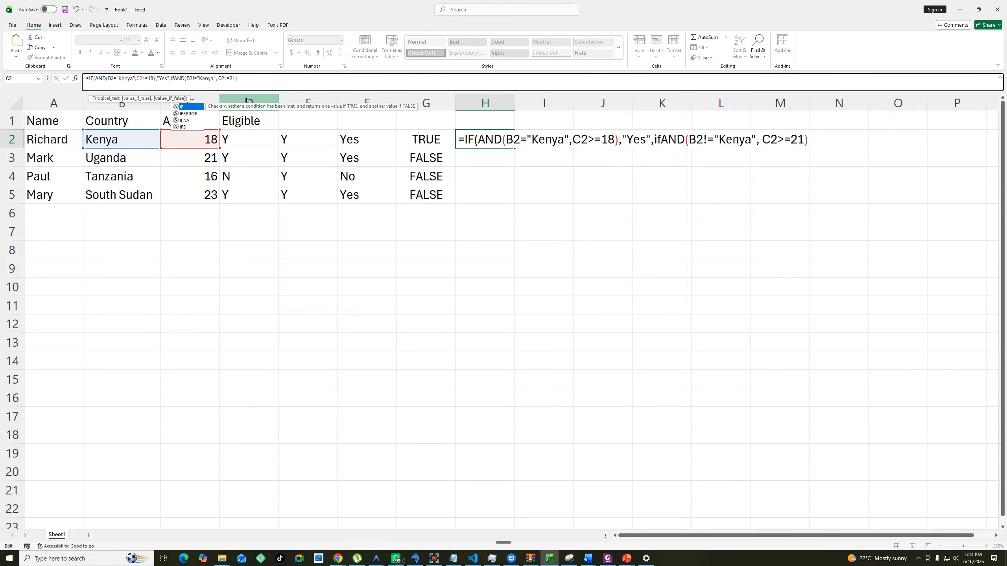
type("(")
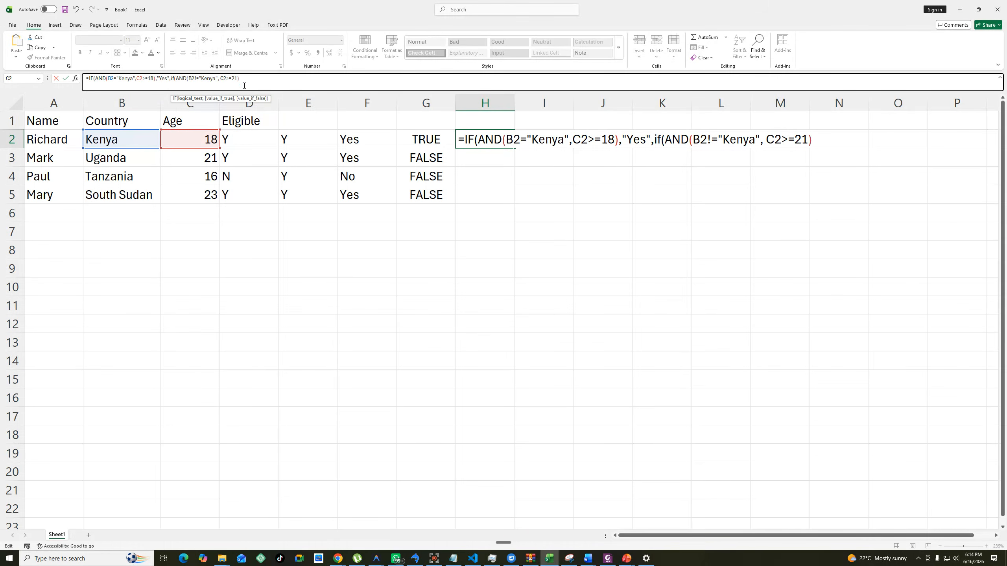
type(",\"Yes\",\"No\"")
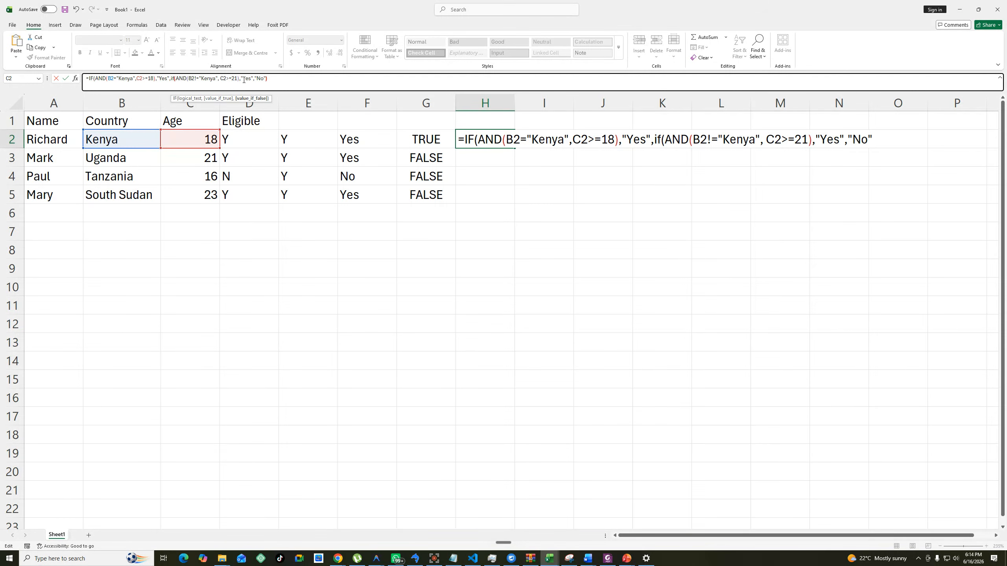
type(")")
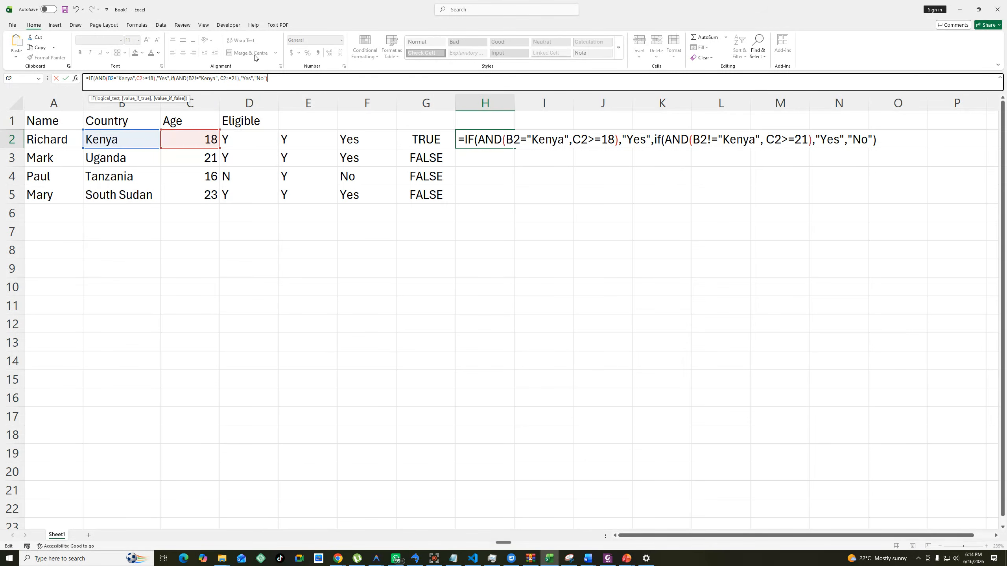
type(")")
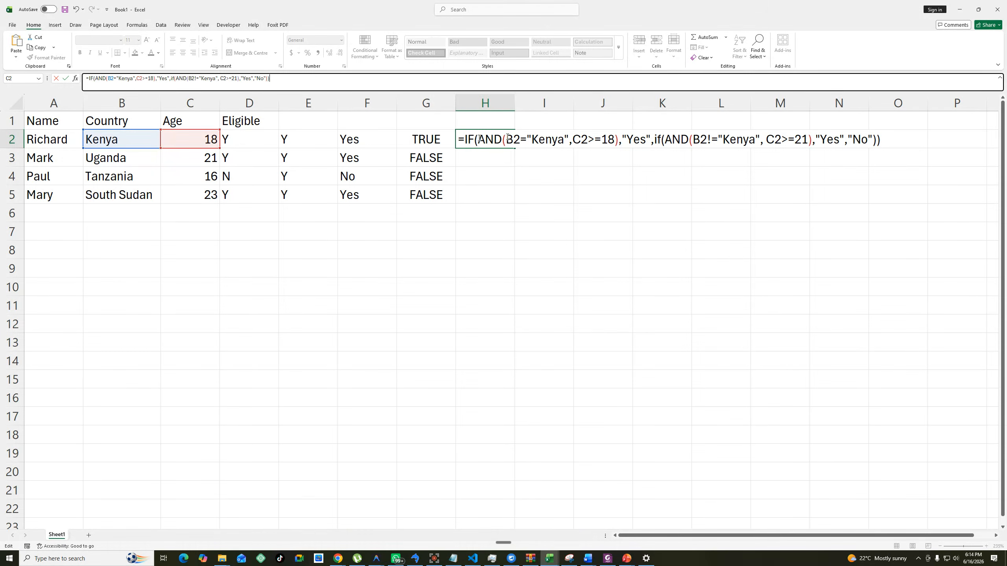
Enter the H2 formula, accepting the proposed correction to B2<>"Kenya", and fill it down through H5.
left_click_drag(480, 139, 877, 141)
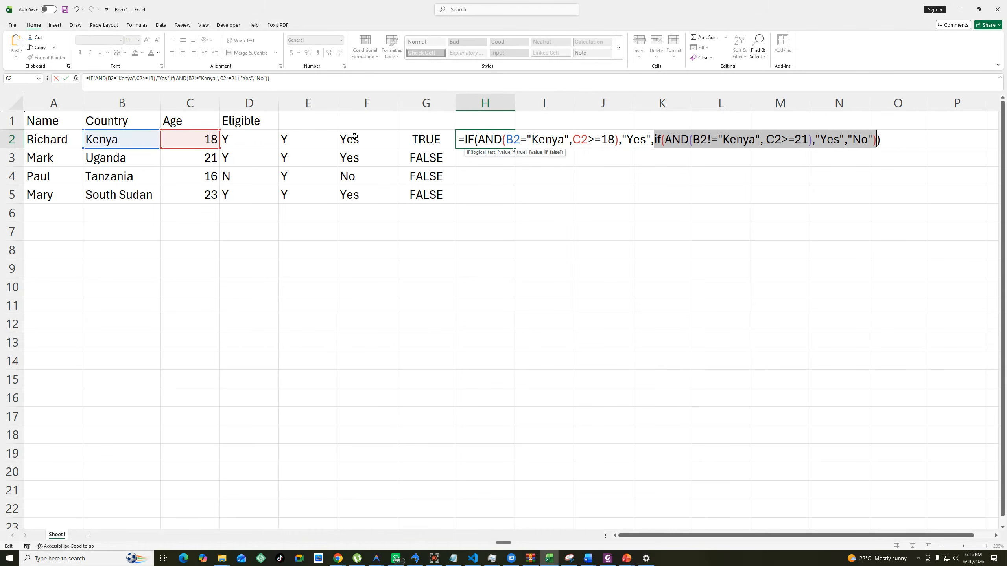
key("Return")
key("Return")
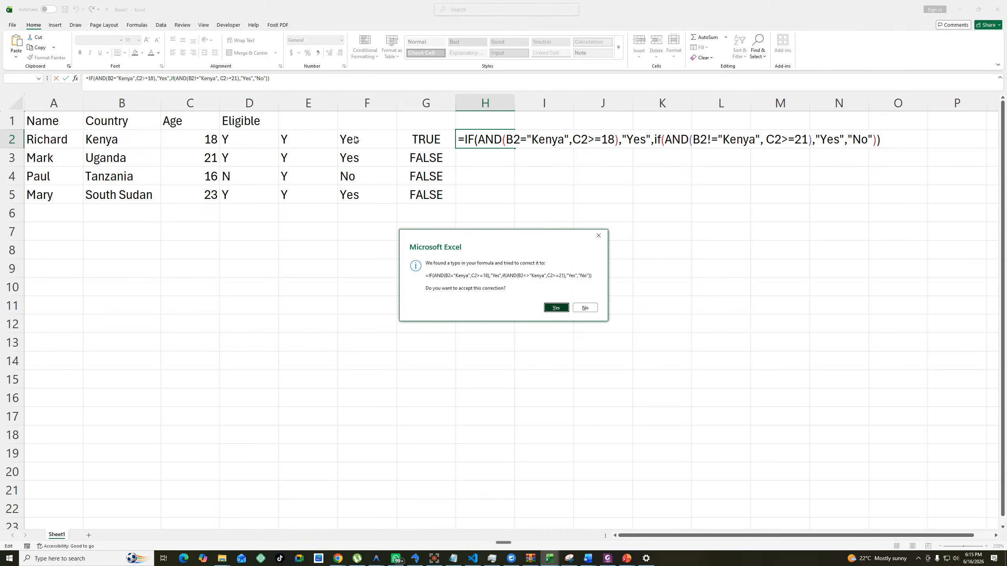
left_click(488, 144)
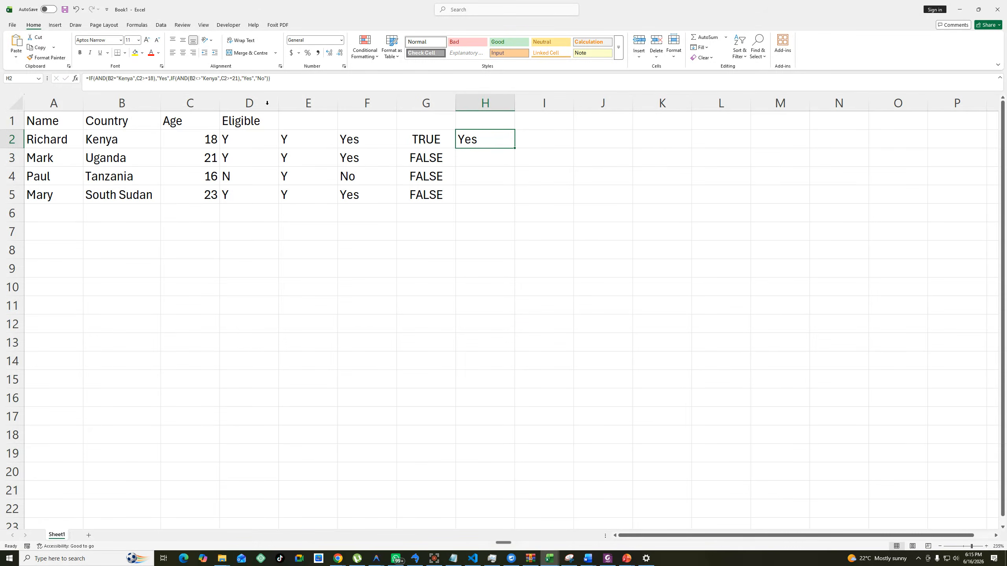
left_click_drag(285, 77, 85, 78)
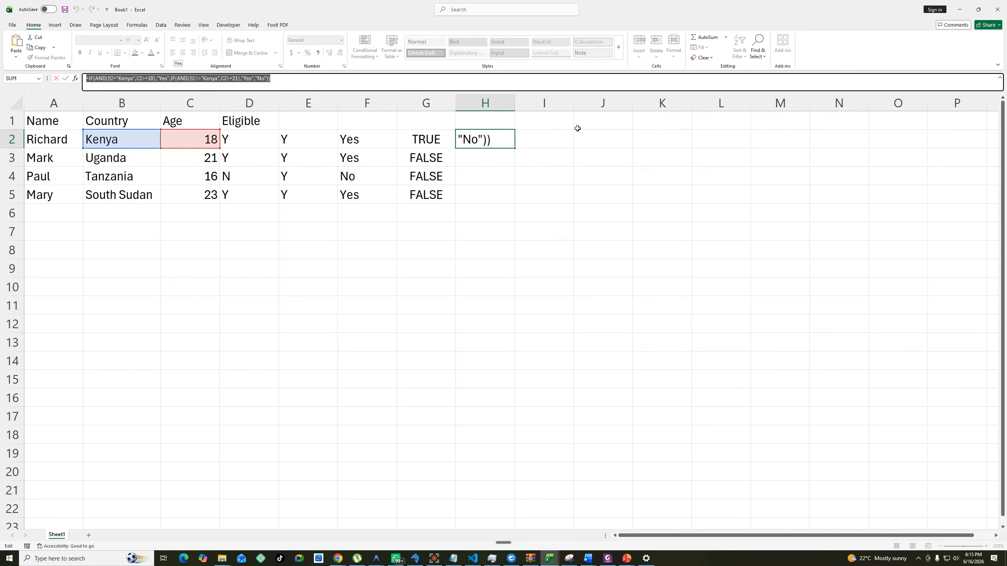
key("Escape")
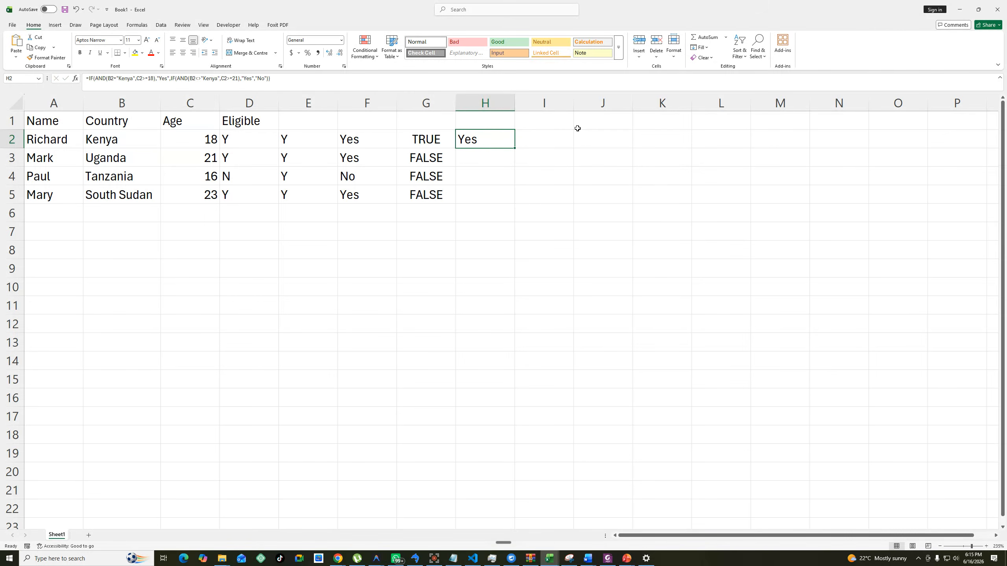
double_click(515, 147)
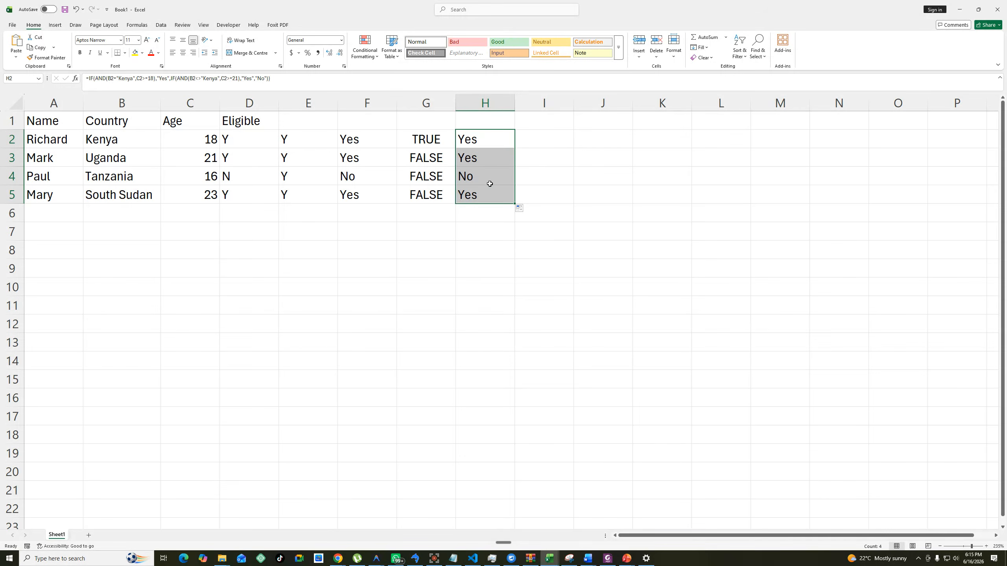
Set the age in C4 to 25 to test the combined formula in the Tanzania row.
left_click_drag(490, 183, 25, 182)
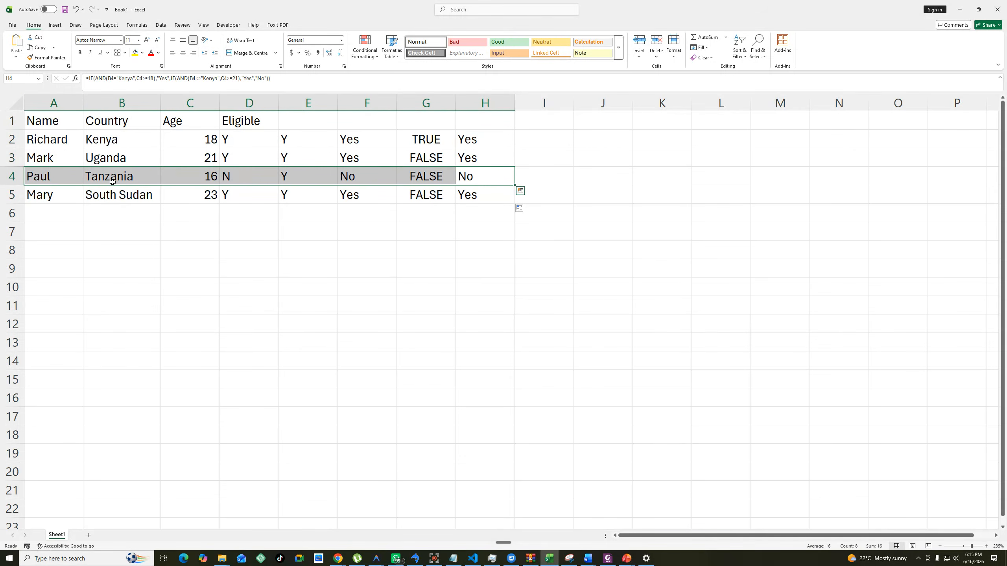
left_click(214, 176)
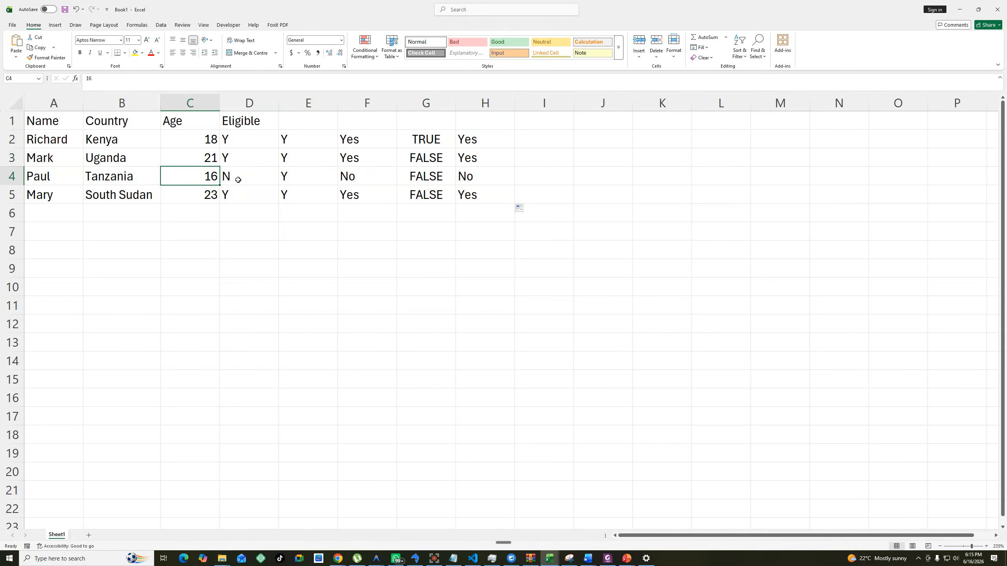
type("25")
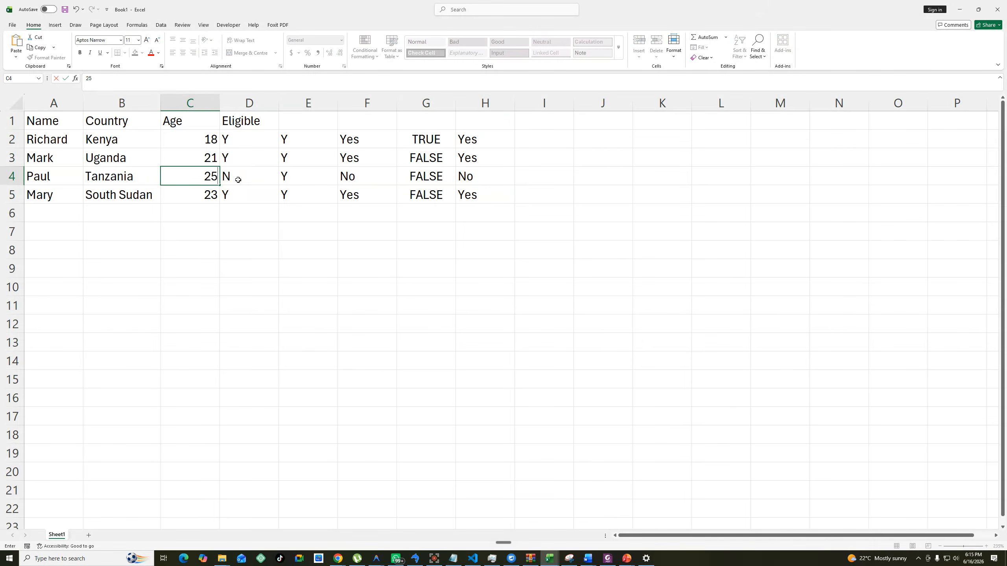
left_click(424, 283)
Set the age in C4, the Tanzania row, to 18.
left_click(201, 177)
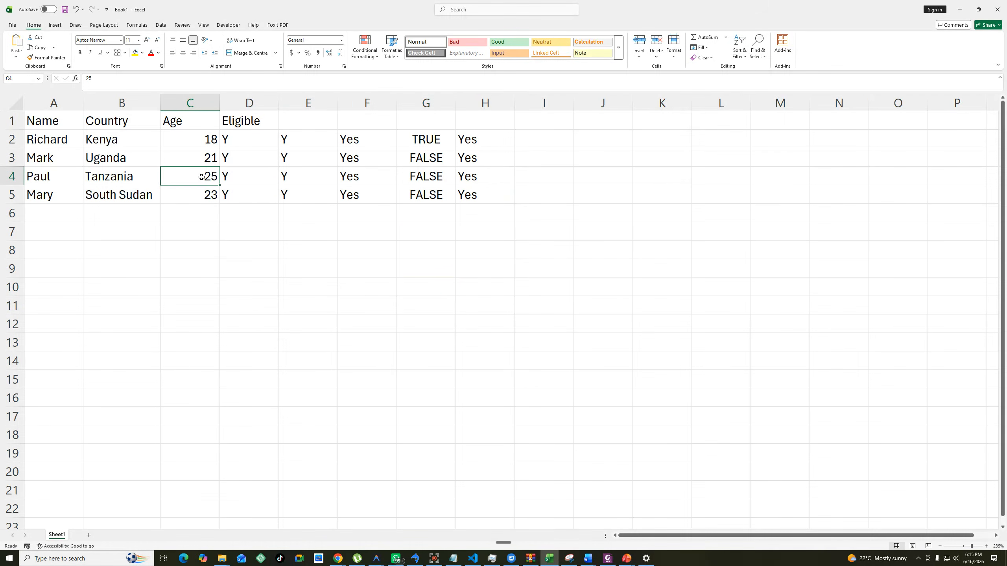
type("18")
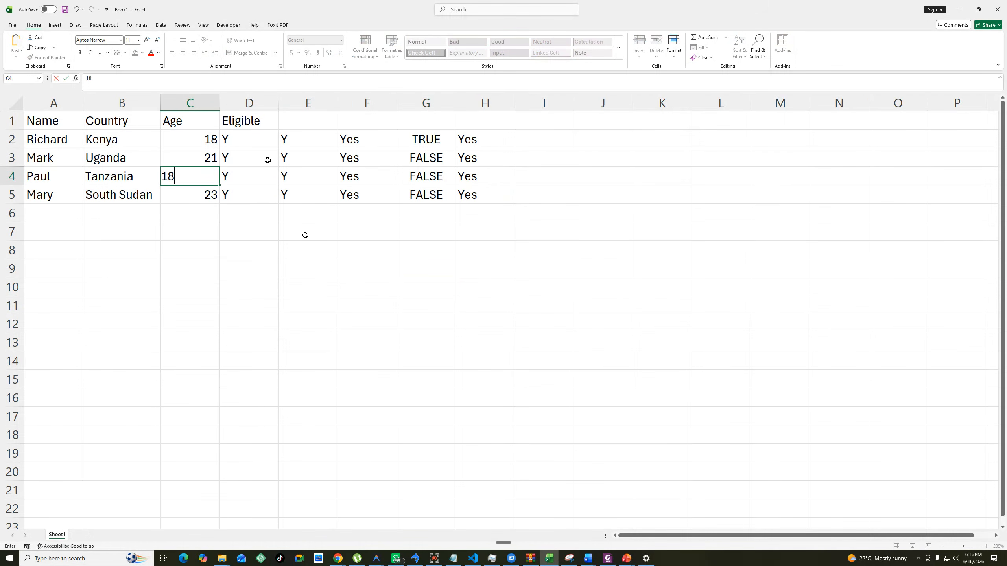
left_click(305, 234)
Replace the first AND function in the H2 formula with OR, leaving the nested IF with its AND in place.
double_click(478, 138)
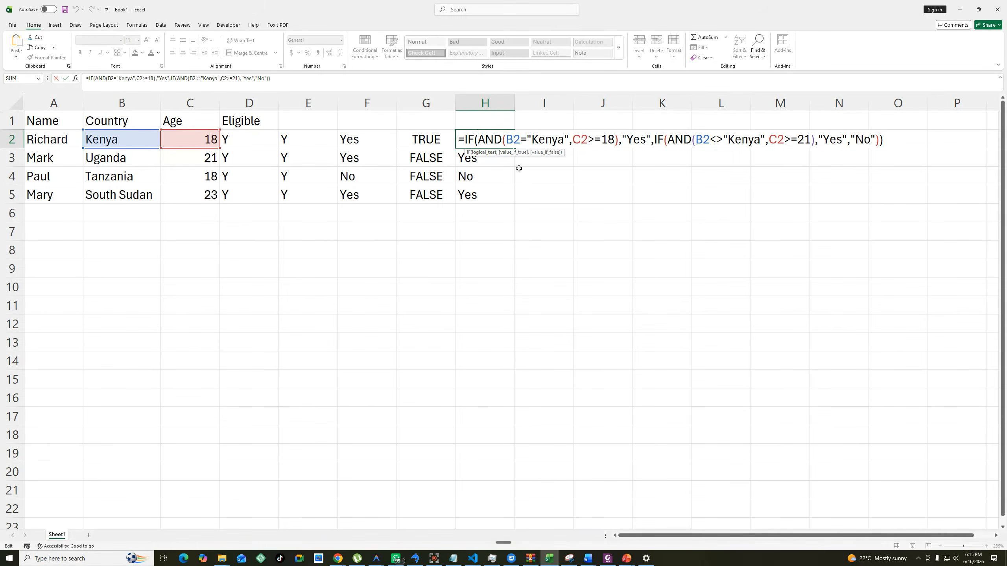
key("ctrl+Return")
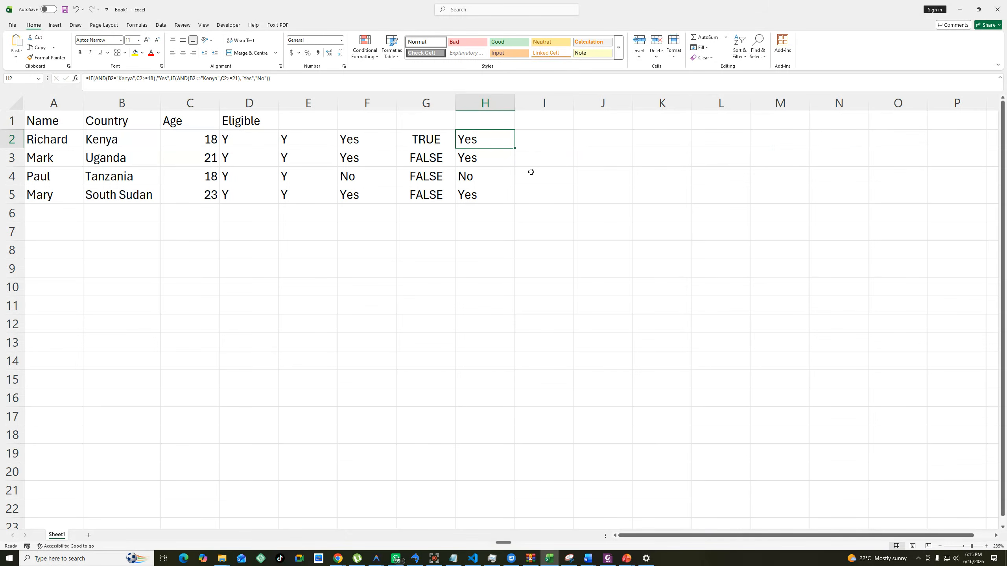
left_click(536, 140)
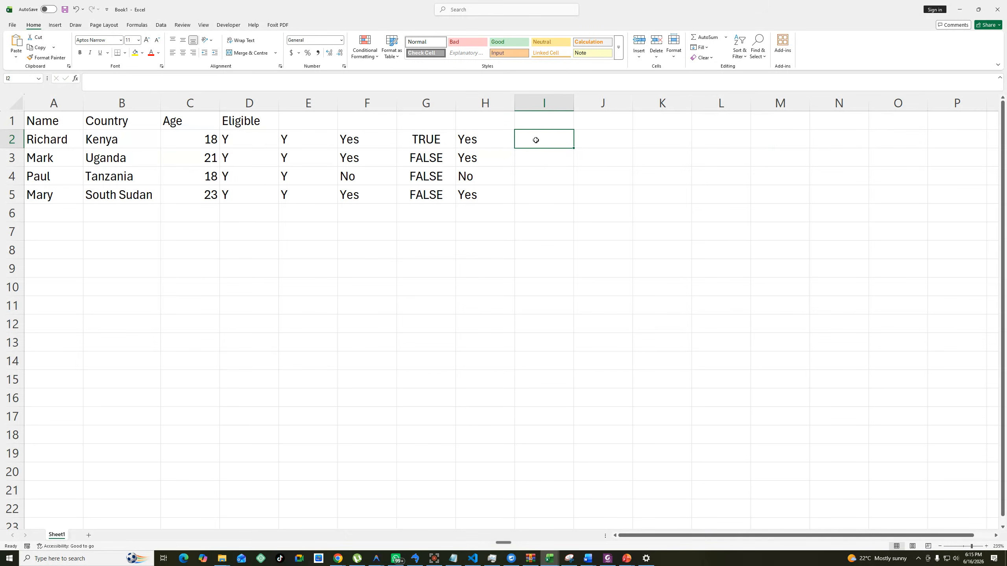
double_click(471, 143)
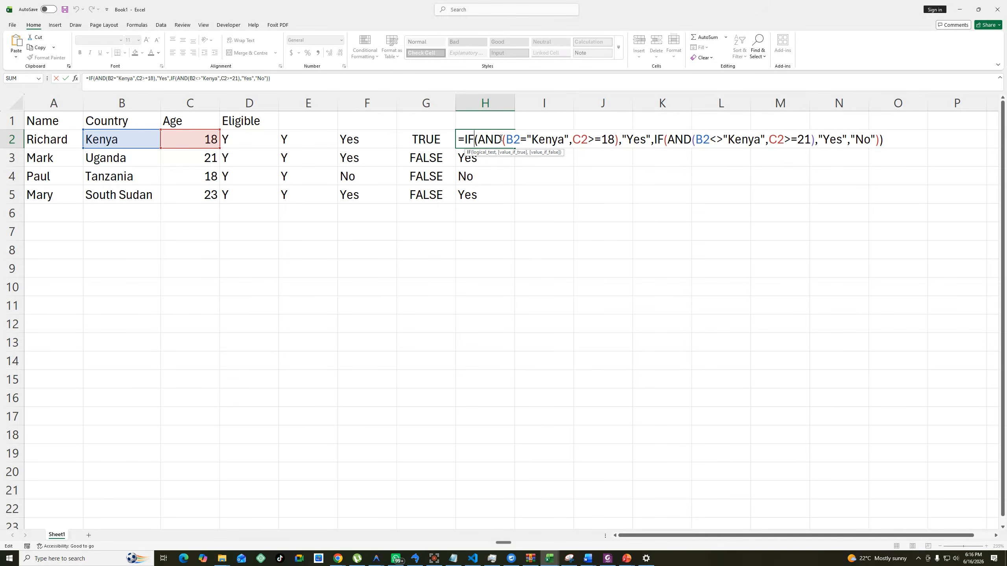
left_click_drag(501, 138, 477, 143)
type("O")
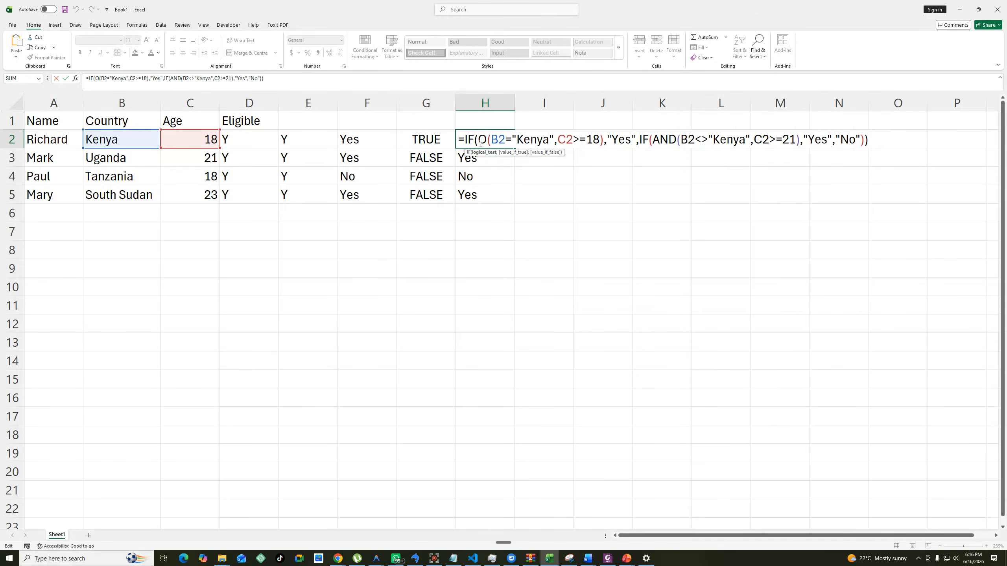
type("R")
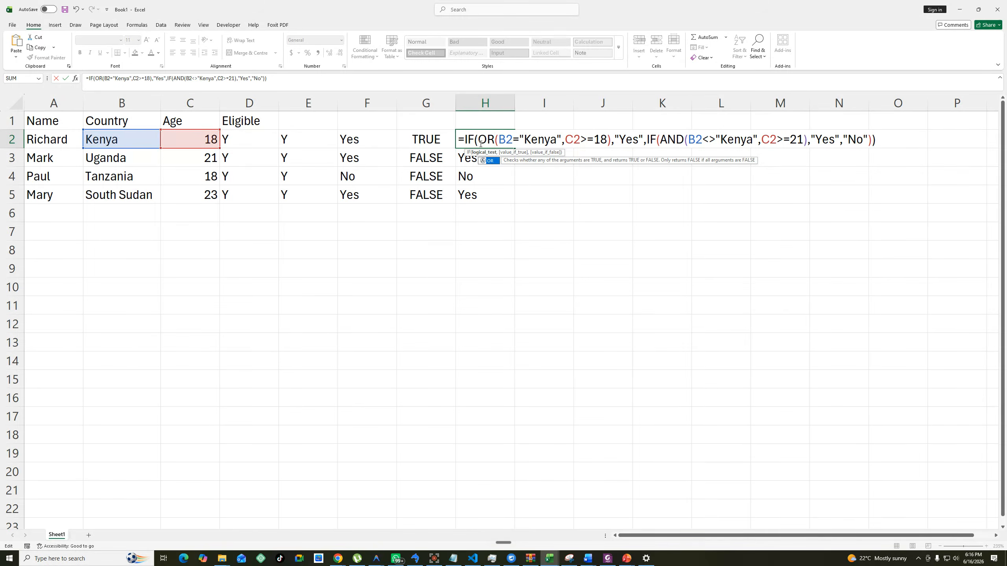
key("Return")
Set the age in C2 to 12 to test the OR condition in the Kenya row.
left_click(211, 140)
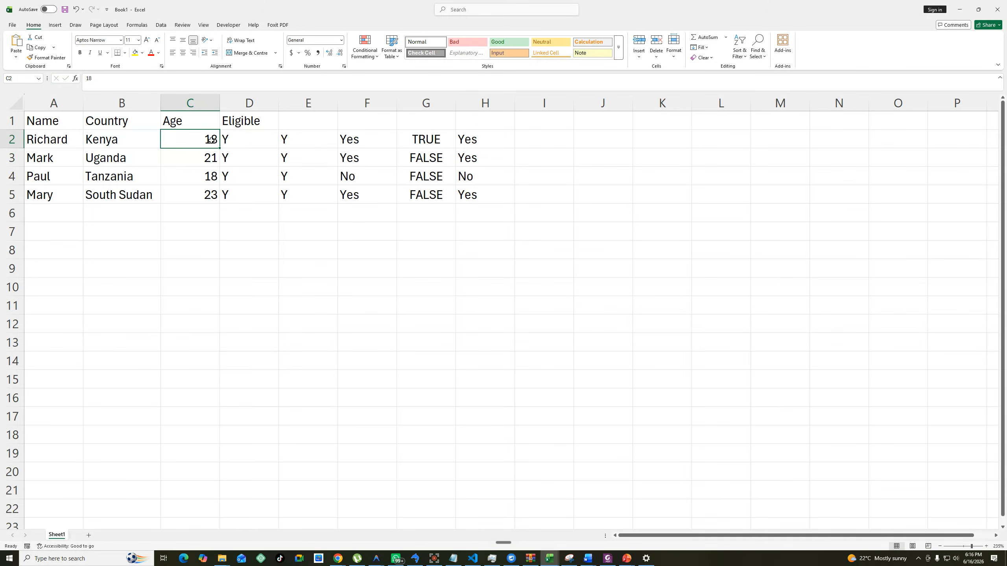
type("12")
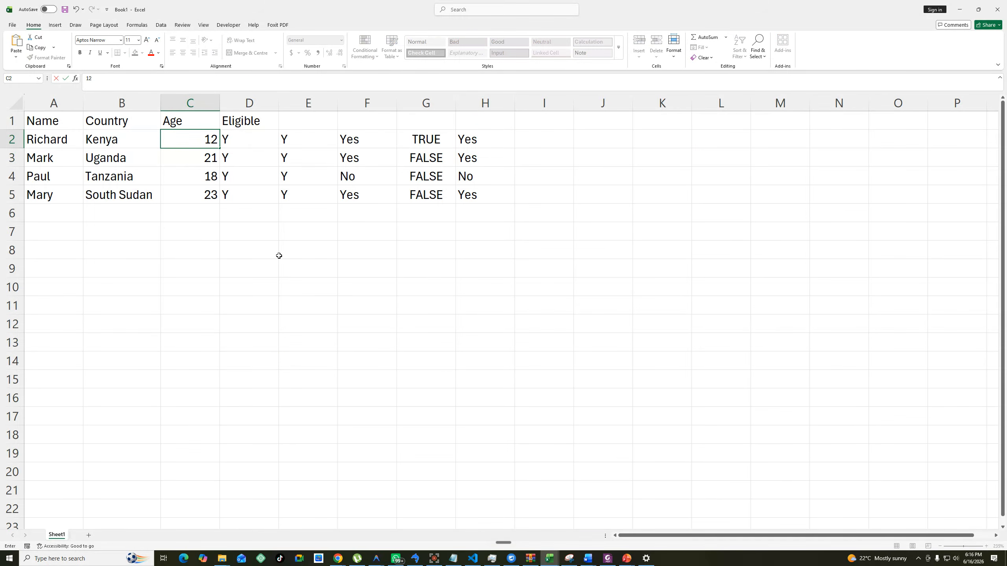
left_click(317, 336)
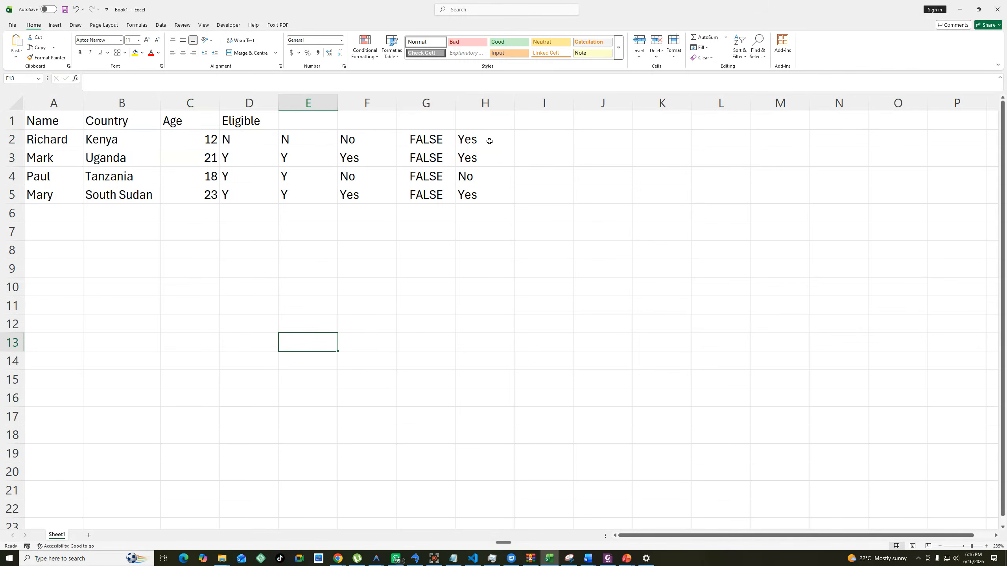
left_click(101, 137)
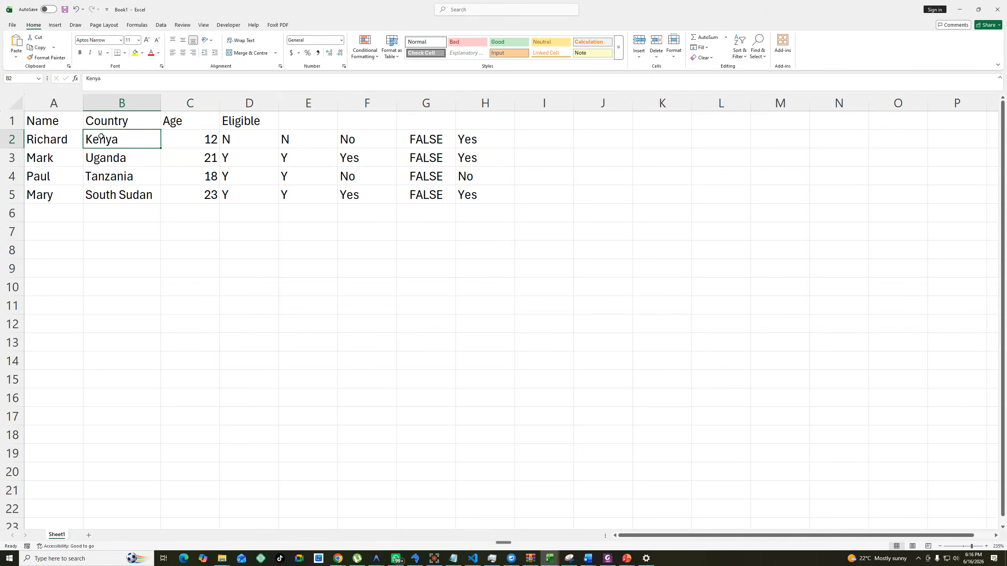
left_click(205, 141)
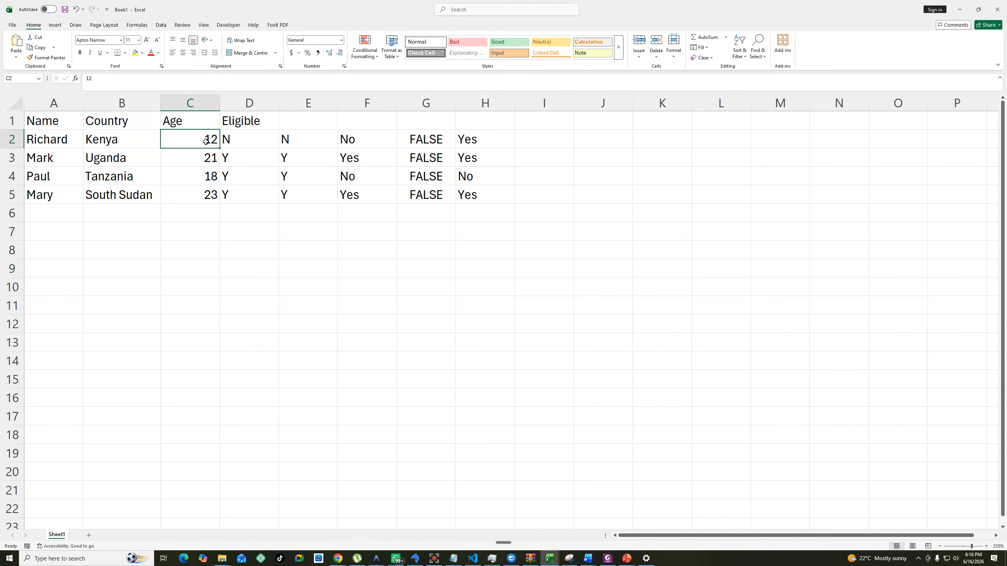
Change the country in B2 to Uganda to test the OR formula with neither condition met.
left_click(104, 139)
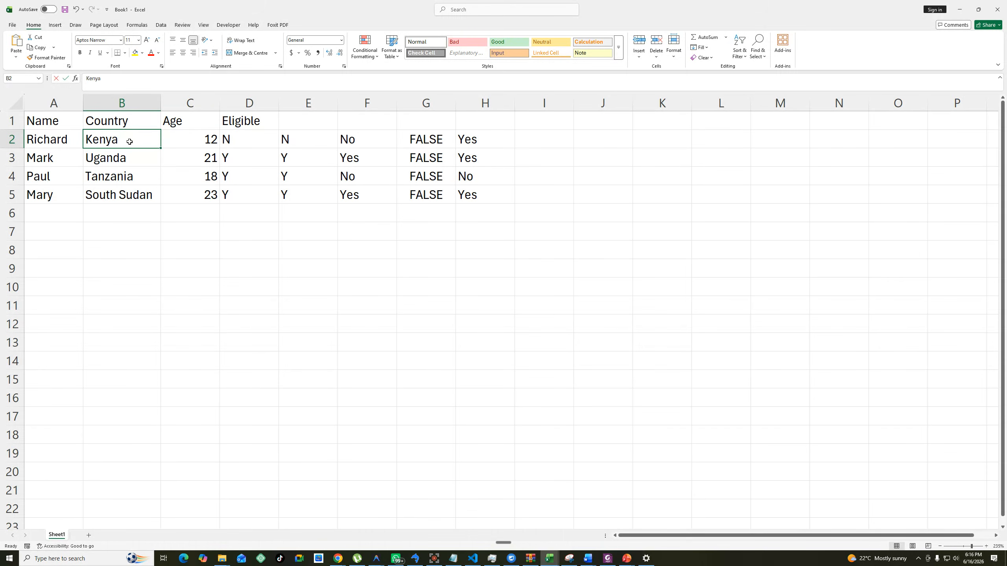
type("Uganda")
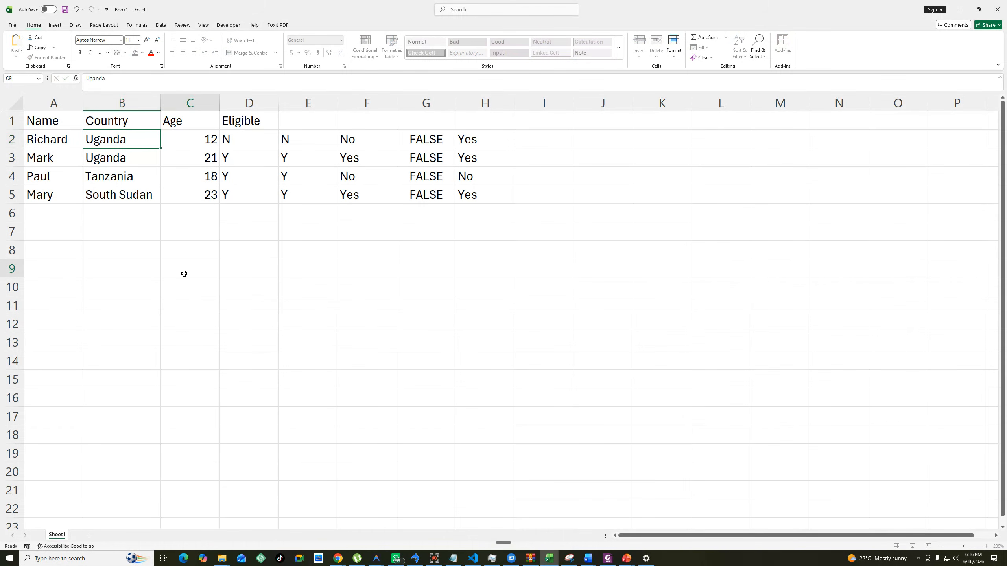
left_click(184, 274)
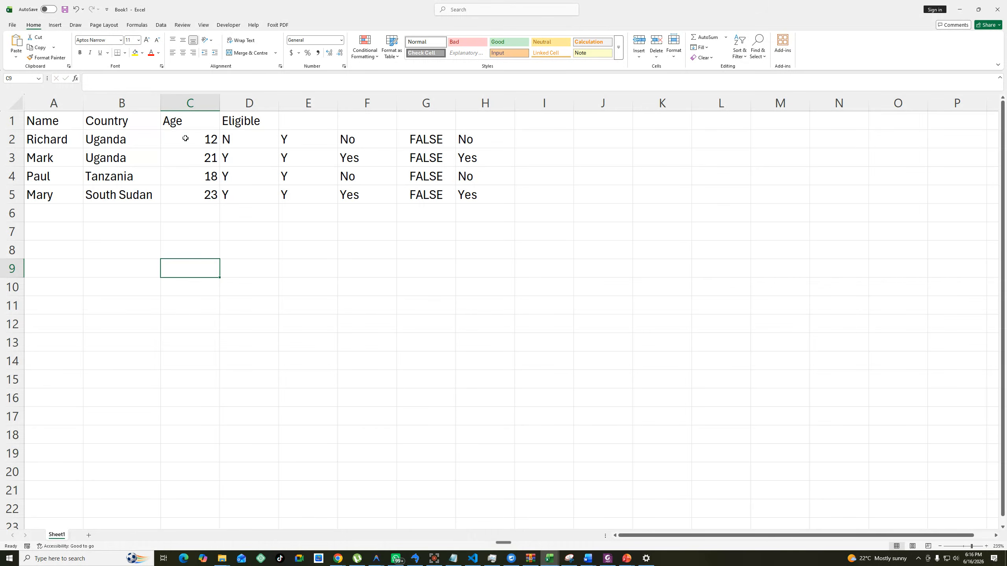
Examine the country and age in row 2 against the OR(B2="Kenya",C2>=18) part of the H2 formula.
left_click(96, 142)
left_click_drag(96, 141, 204, 141)
left_click(489, 139)
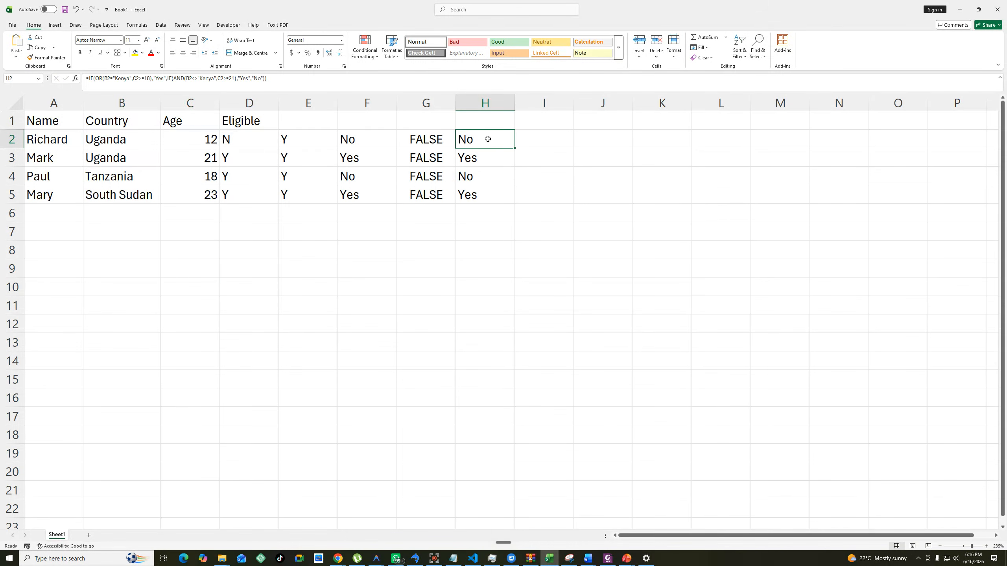
double_click(489, 139)
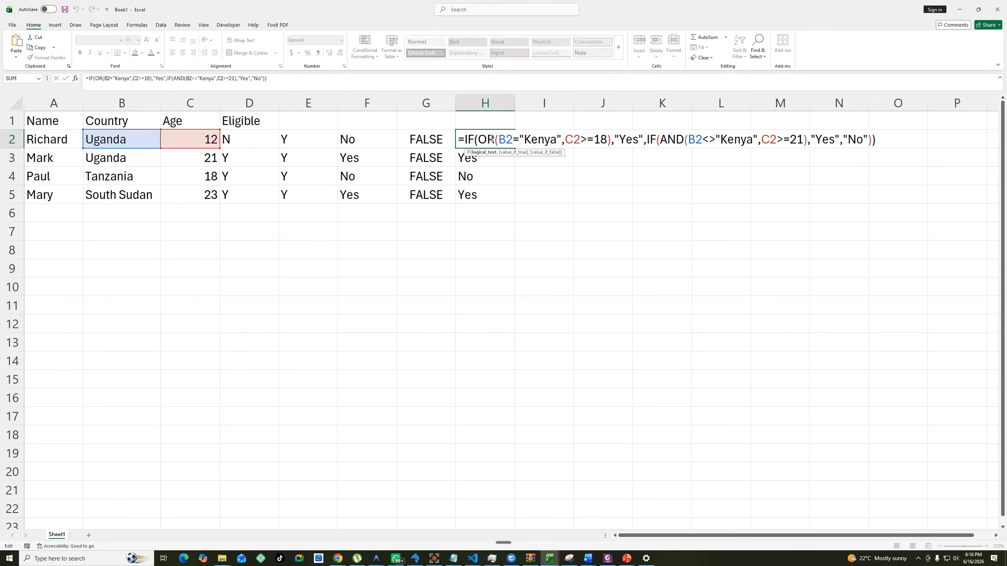
left_click_drag(478, 140, 612, 140)
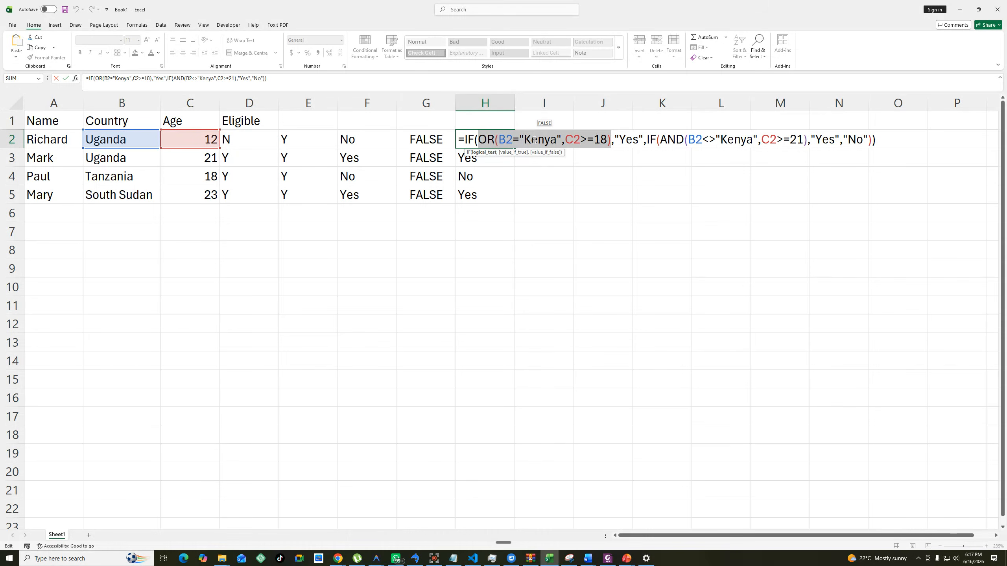
key("Escape")
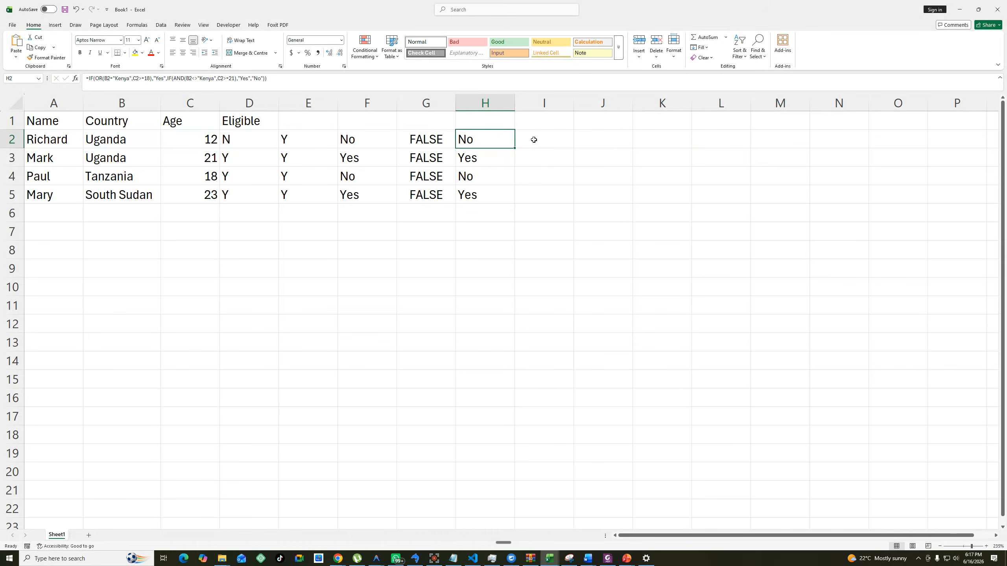
Enter the grading table headers Min, Max and Grade in A7:C7.
left_click(57, 234)
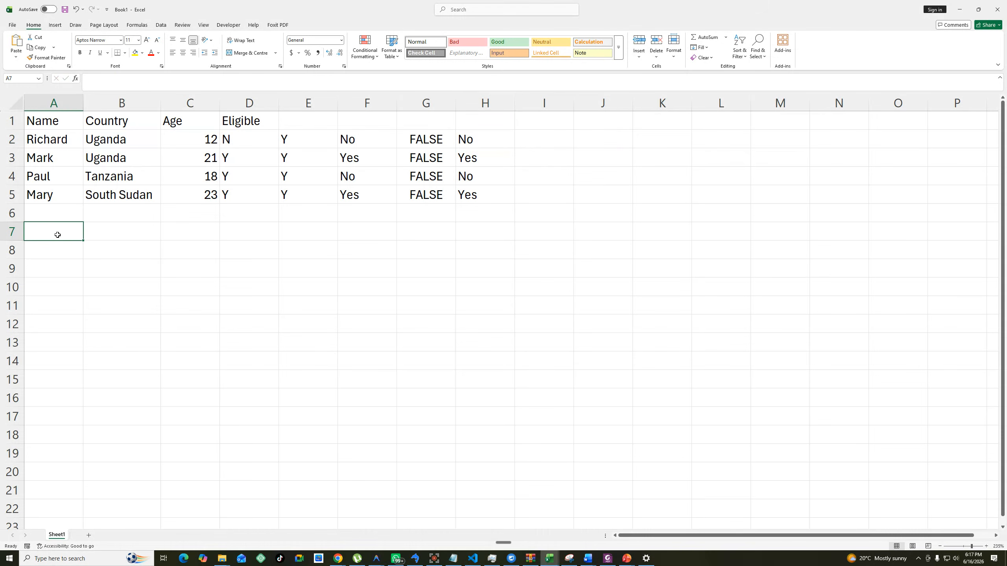
type("Min")
key("Tab")
type("Max")
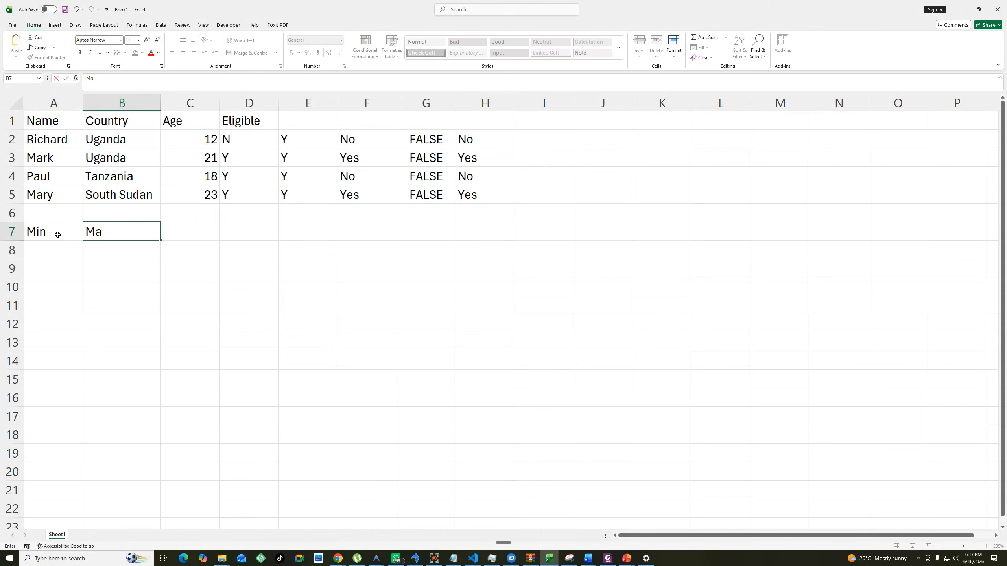
key("Tab")
type("Grade")
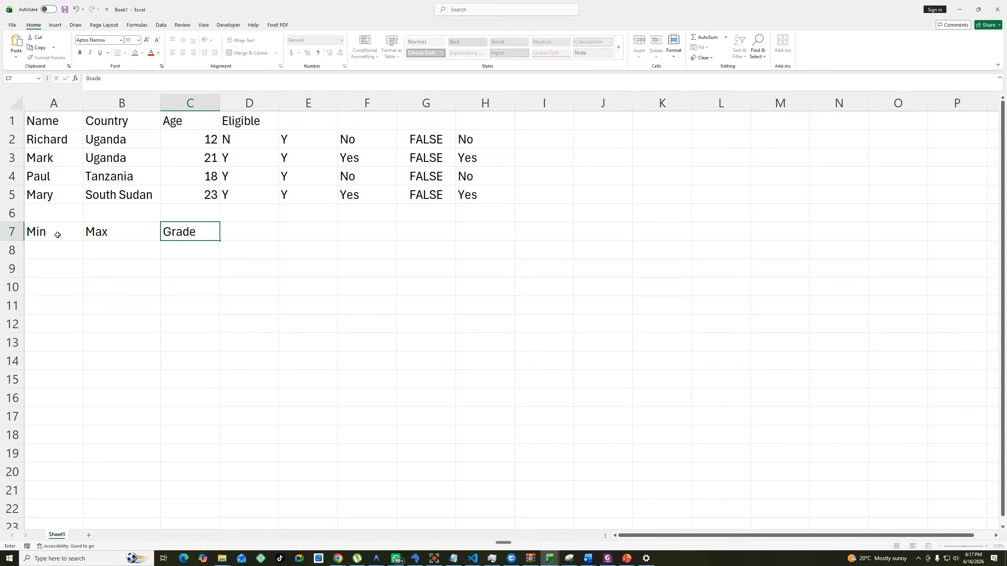
left_click(288, 234)
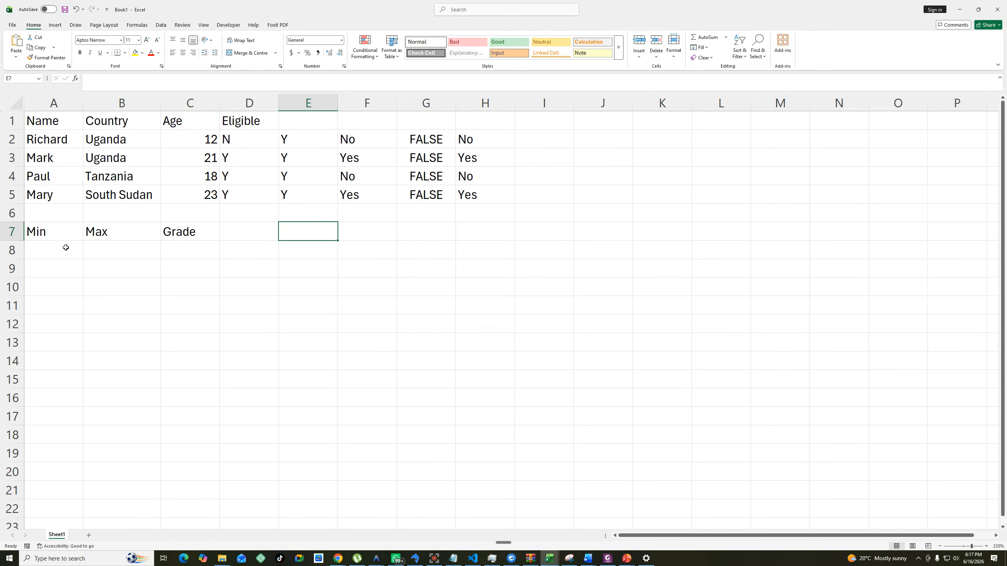
Fill the first grading row, A8:C8, with minimum 0, maximum 30 and grade Fail.
left_click(55, 246)
type("0")
key("Tab")
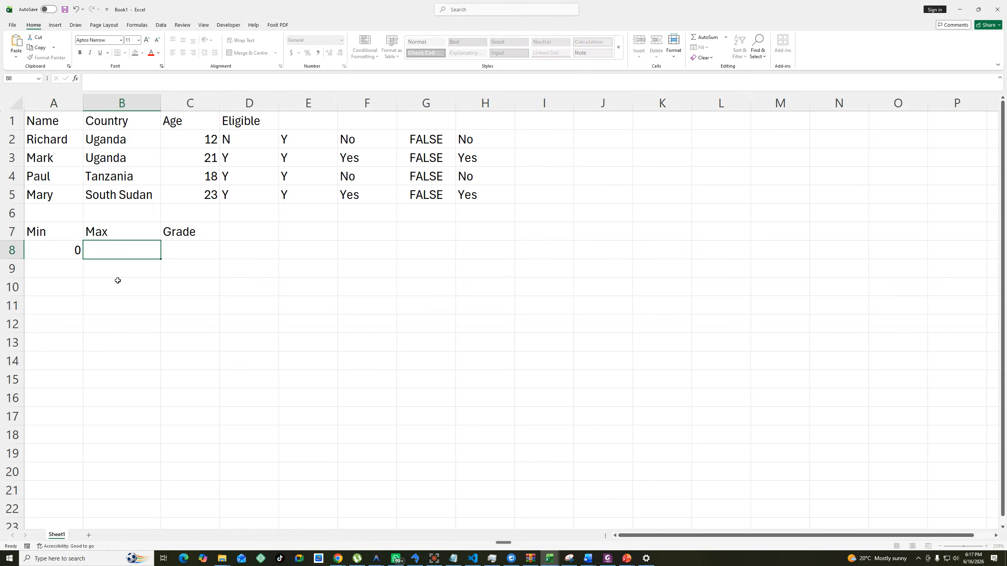
type("40")
key("BackSpace")
key("BackSpace")
type("30")
key("Tab")
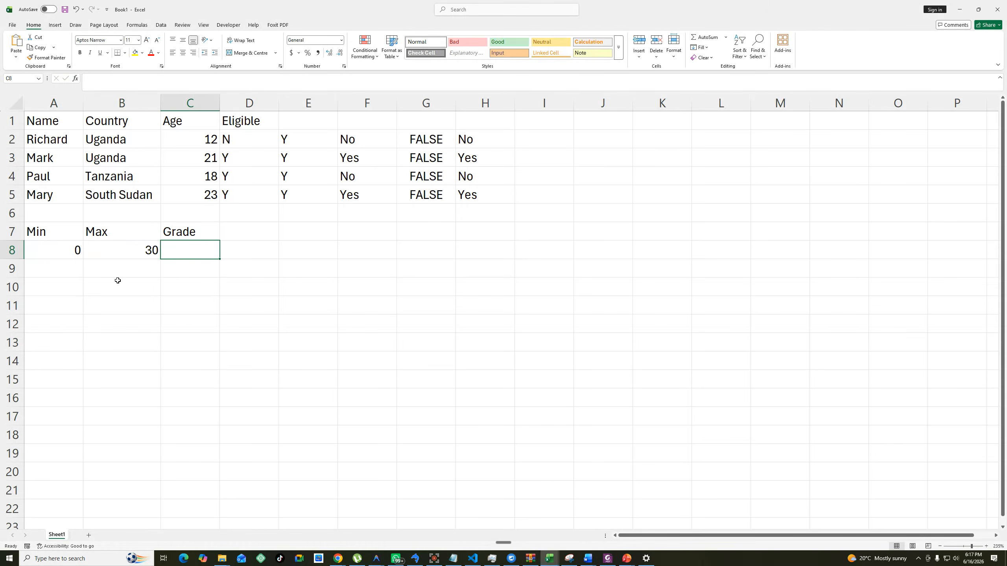
type("Fail;")
key("BackSpace")
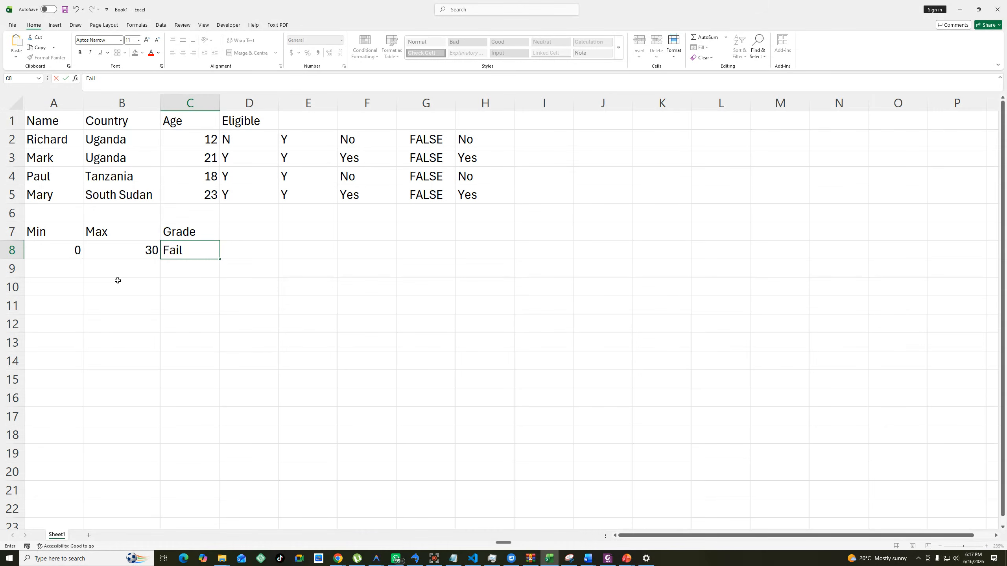
Fill the second grading row, A9:C9, with minimum 31, maximum 40 and grade Pass.
left_click(52, 272)
type("31")
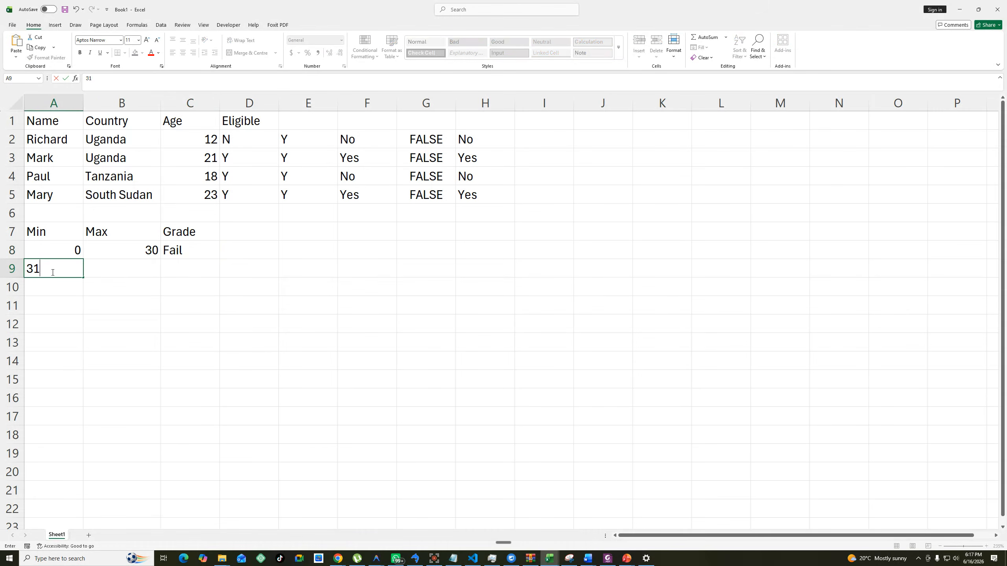
key("Tab")
type("40")
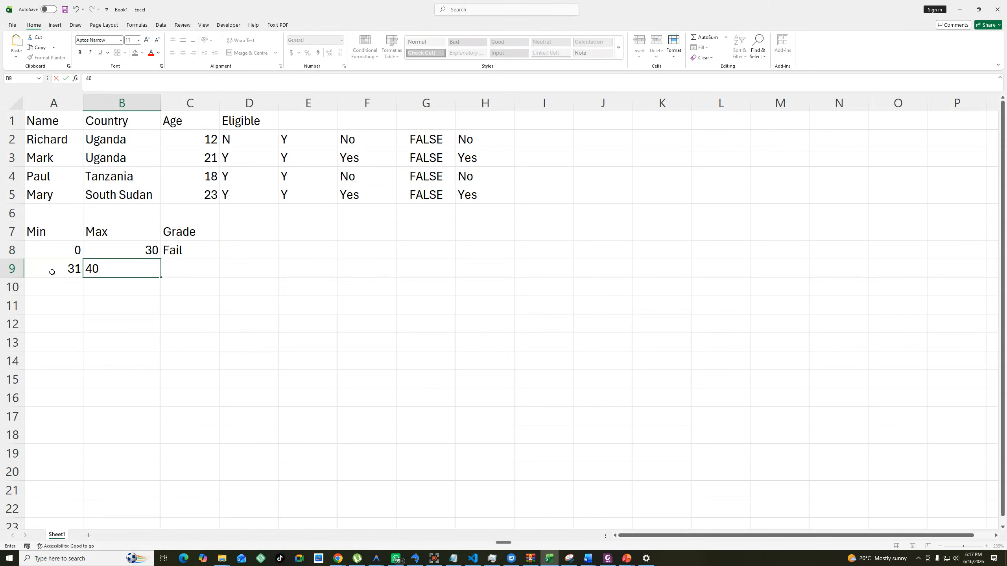
key("Tab")
type("Pass")
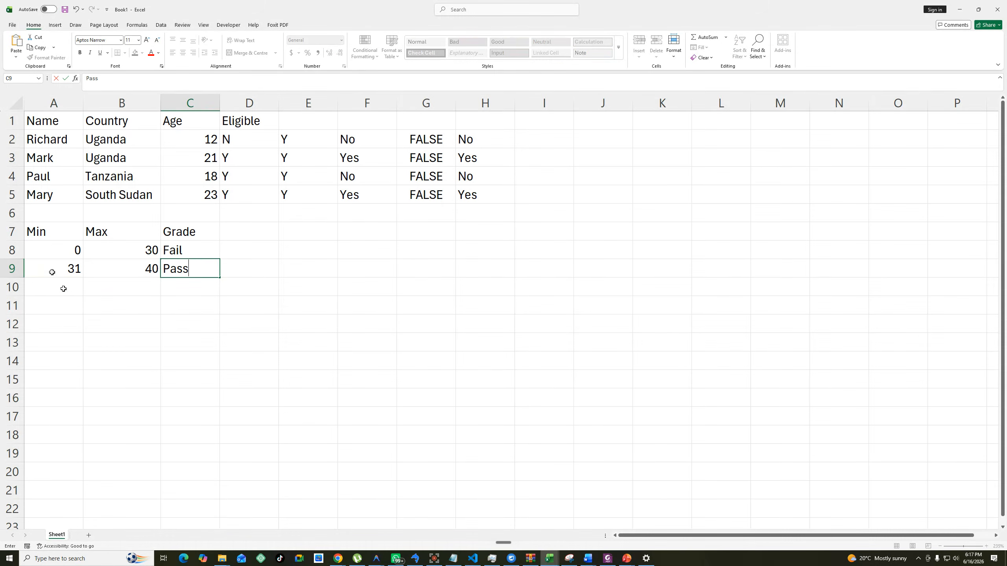
key("Return")
Fill the third grading row, A10:C10, with minimum 41, maximum 50 and grade Credit.
type("41")
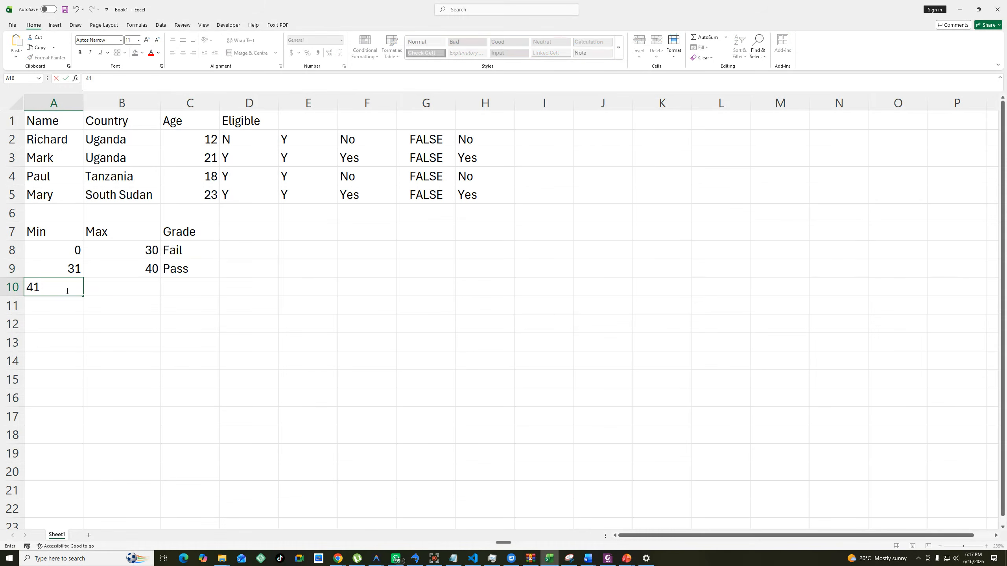
key("Tab")
type("50")
key("Tab")
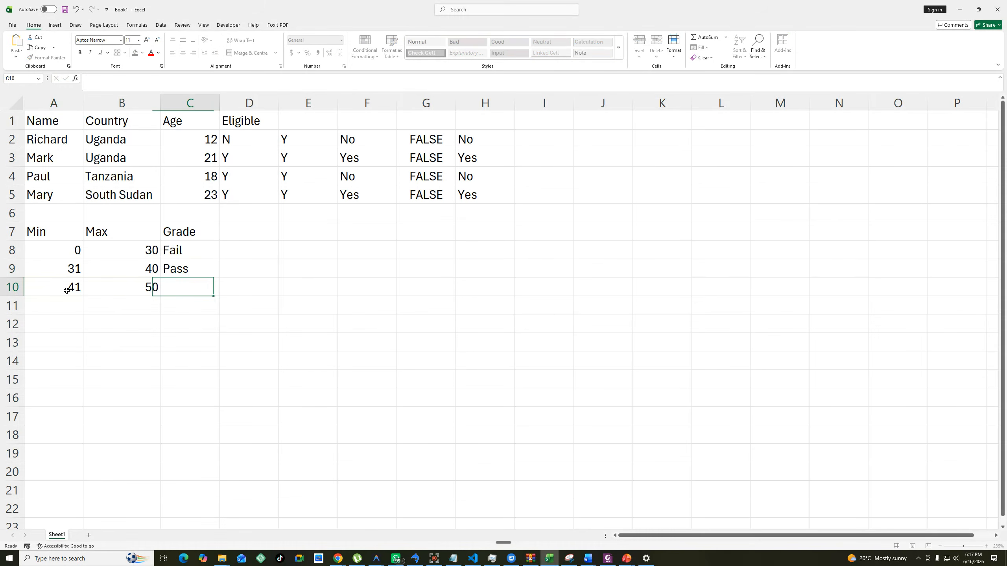
type("Credit")
key("Return")
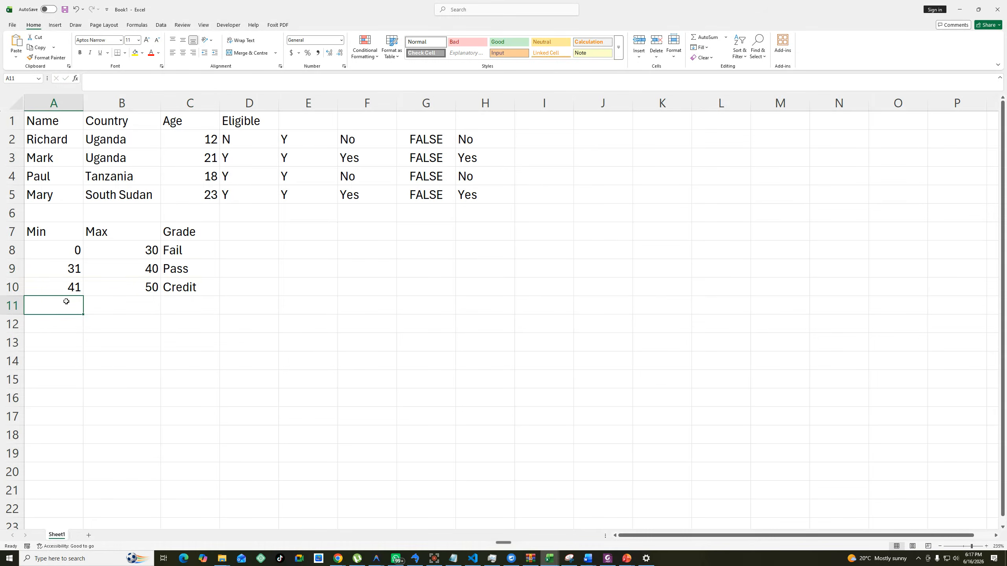
Fill the fourth grading row, A11:C11, with minimum 51, maximum 60 and grade Upper Credit.
type("51")
key("Tab")
type("60")
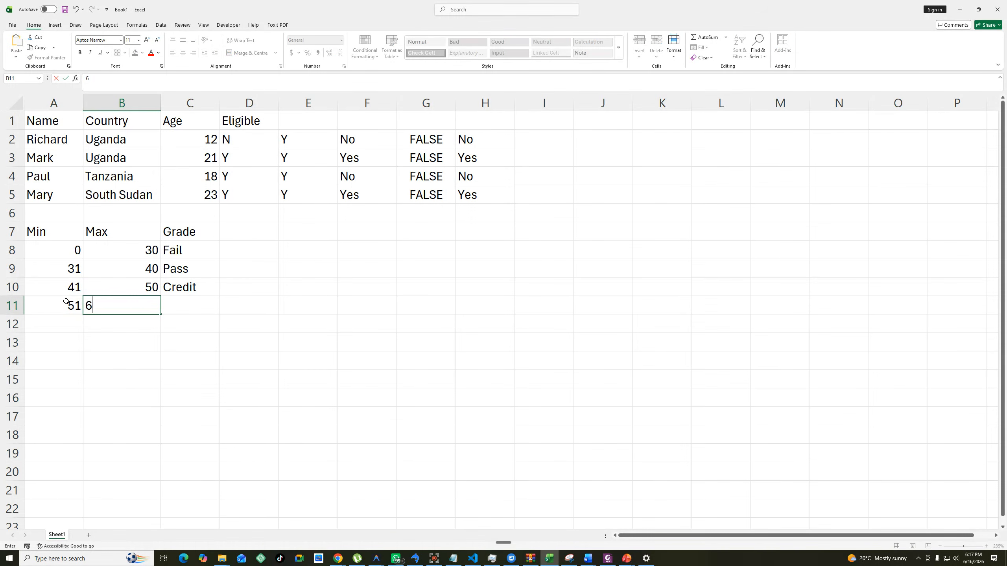
key("Tab")
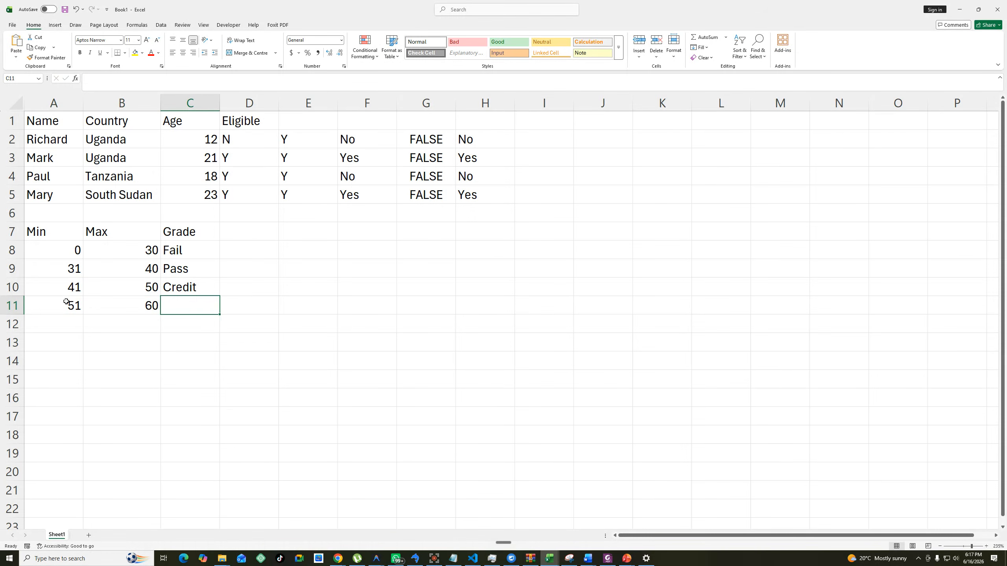
type("Upper Cred")
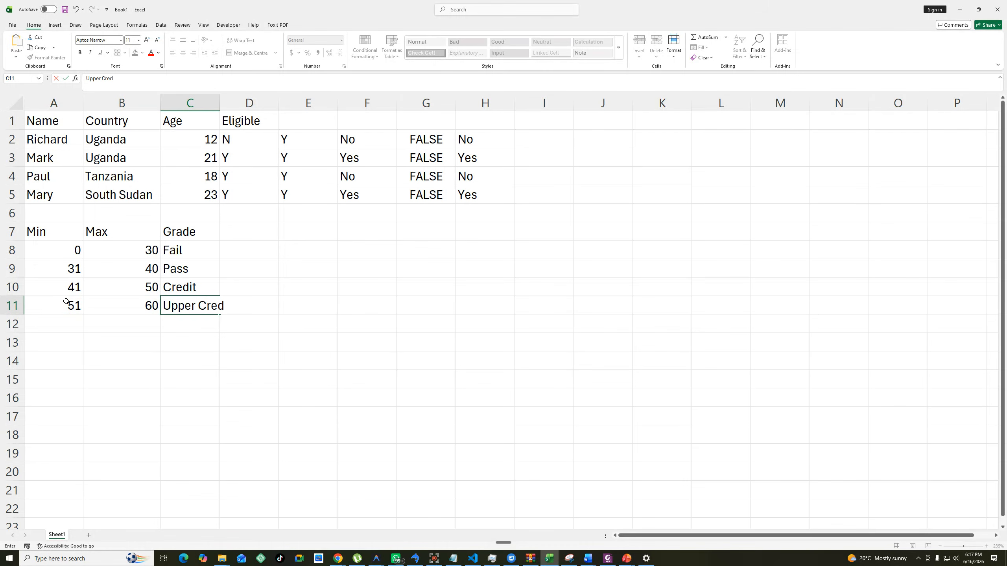
type("it")
Fill the fifth grading row, A12:C12, with minimum 61, maximum 100 and grade Excellent.
left_click(69, 318)
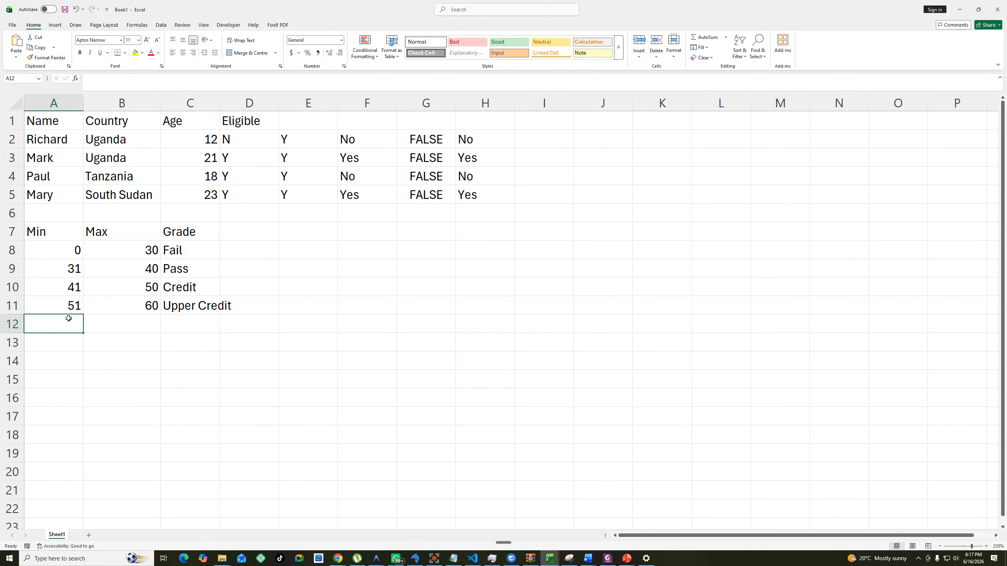
type("61")
key("Tab")
type("100")
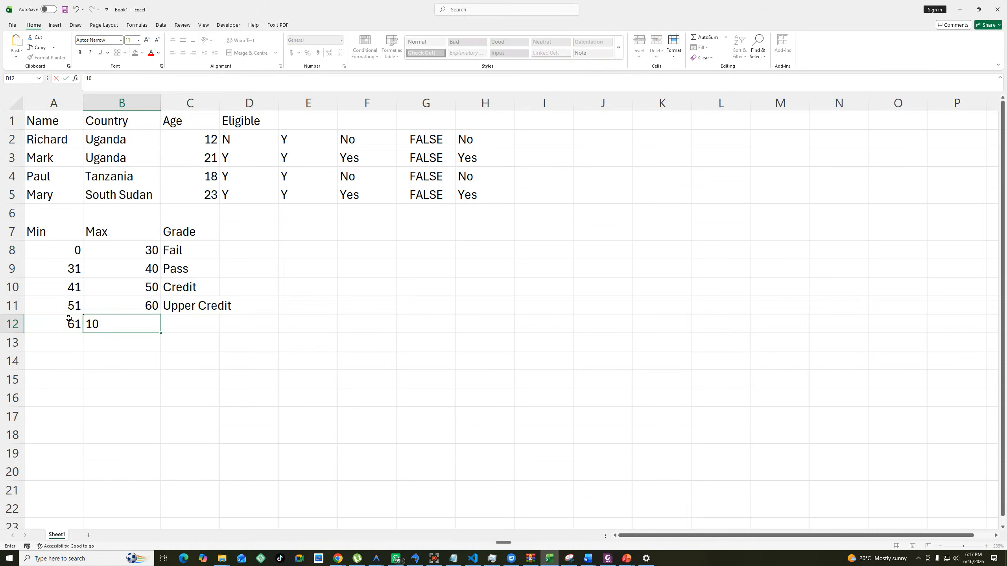
key("Tab")
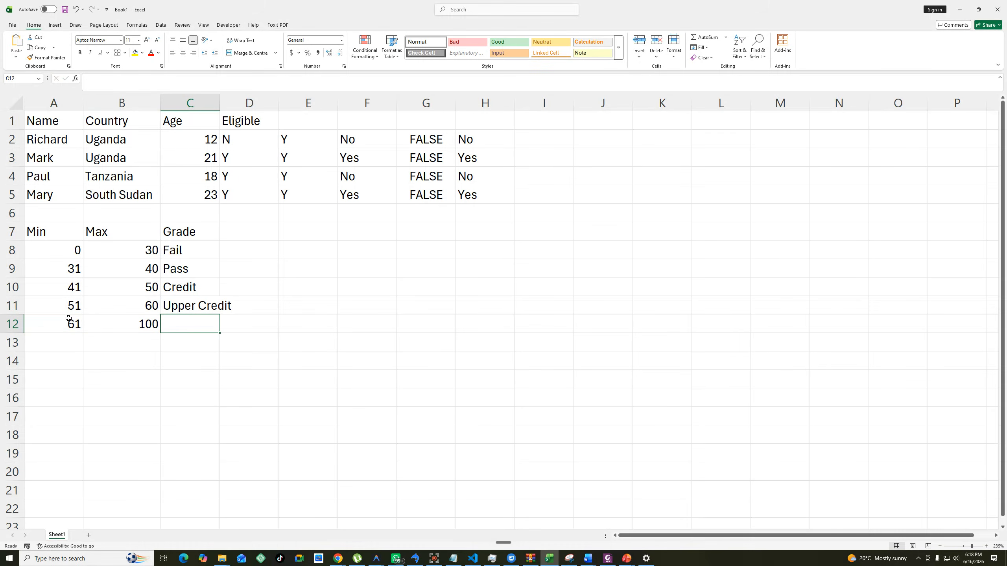
type("Excellent")
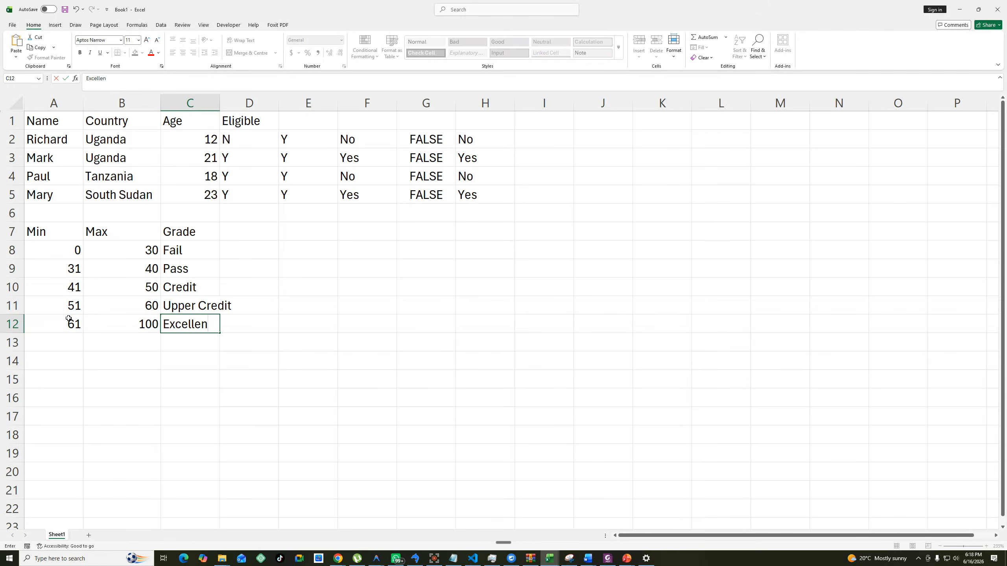
Autofit column C to its contents and select the grading table A7:C12.
double_click(221, 100)
left_click(412, 351)
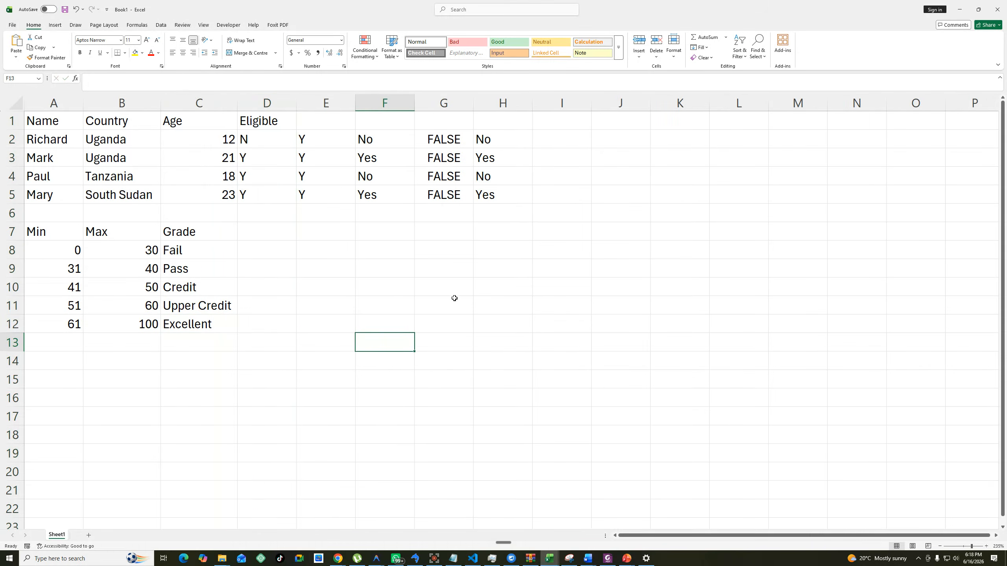
left_click(321, 254)
left_click_drag(42, 233, 220, 324)
Enter the student table headers Student No and Name in E7:F7.
left_click(315, 233)
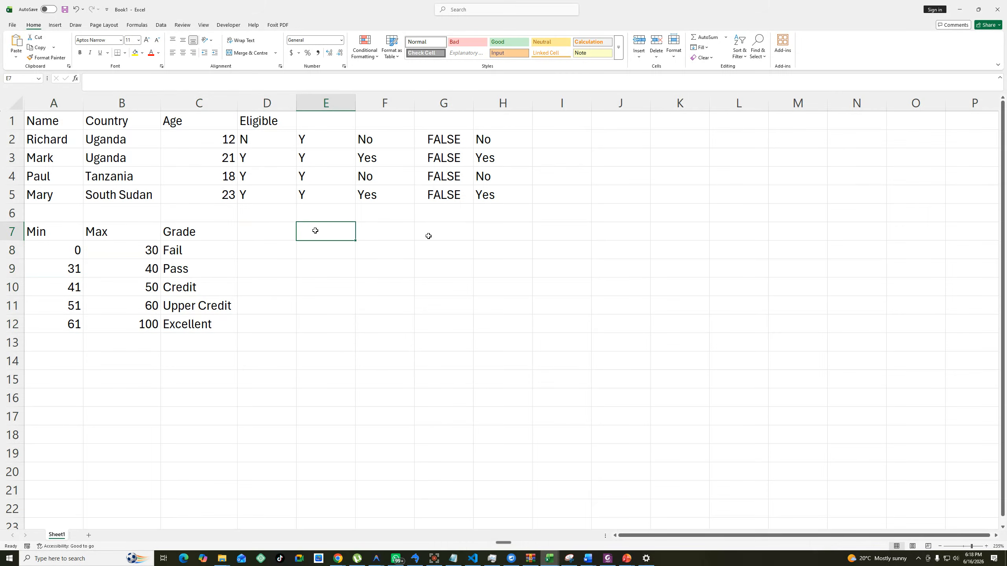
type("Stui")
key("BackSpace")
type("den")
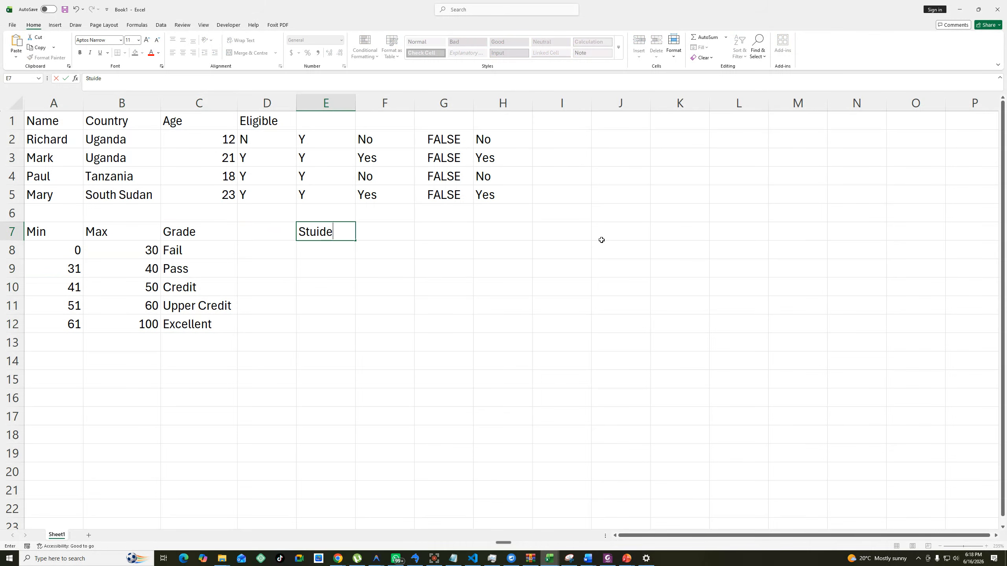
key("BackSpace")
key("BackSpace")
key("BackSpace")
type("deb")
key("BackSpace")
type("nt No")
key("Tab")
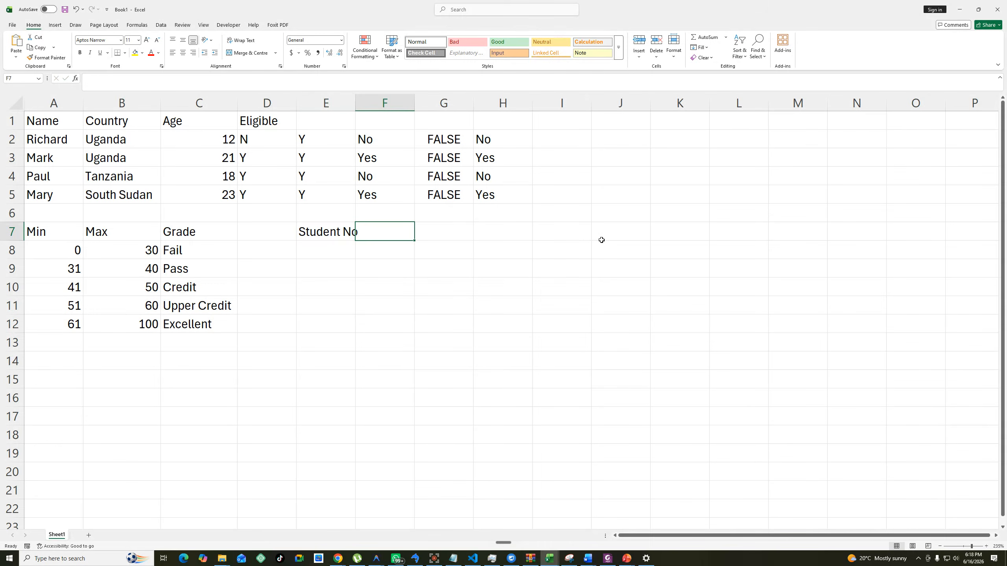
type("Name")
key("Tab")
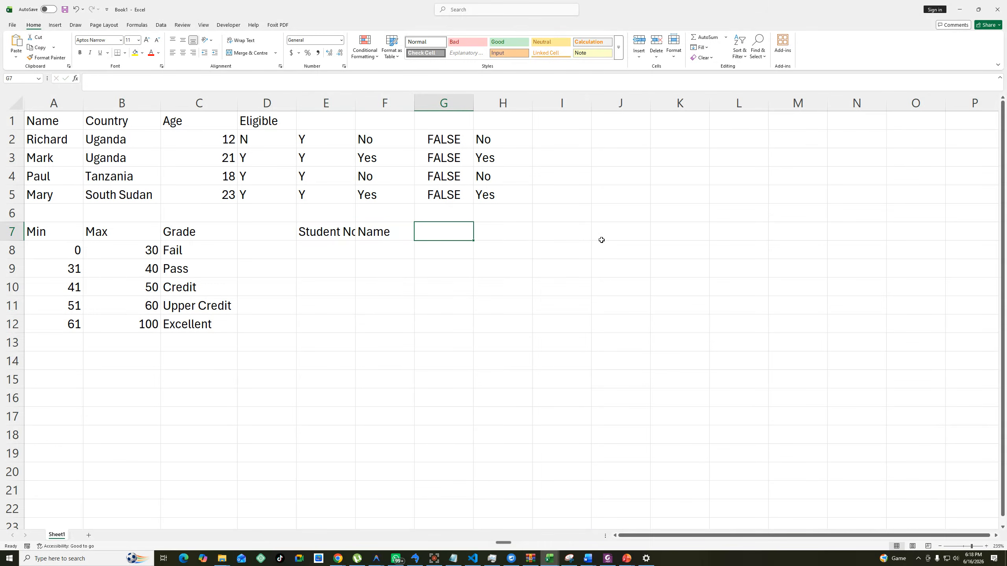
Enter the remaining student table headers Score and Grade in G7:H7.
type("SCo")
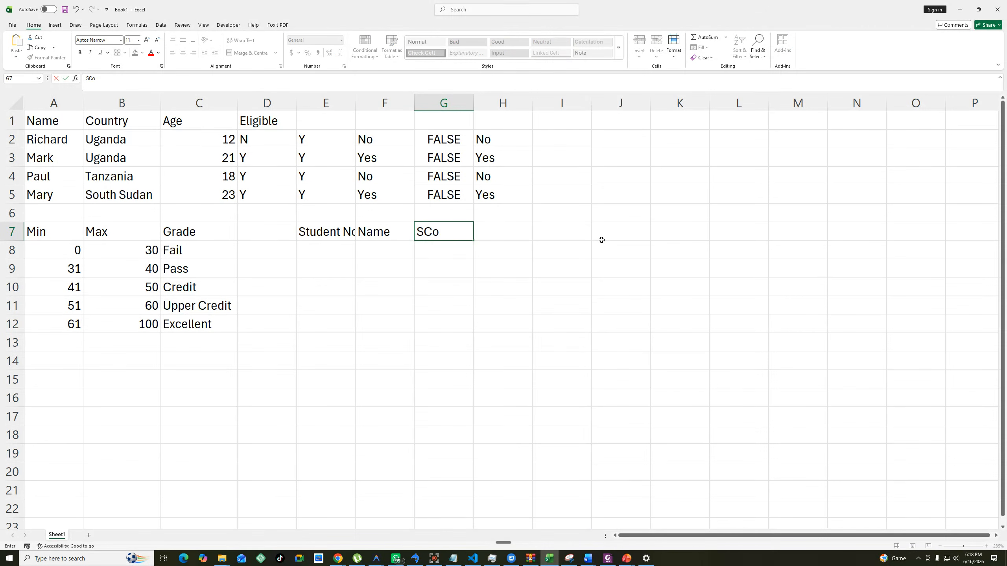
type("re")
key("Tab")
type("F")
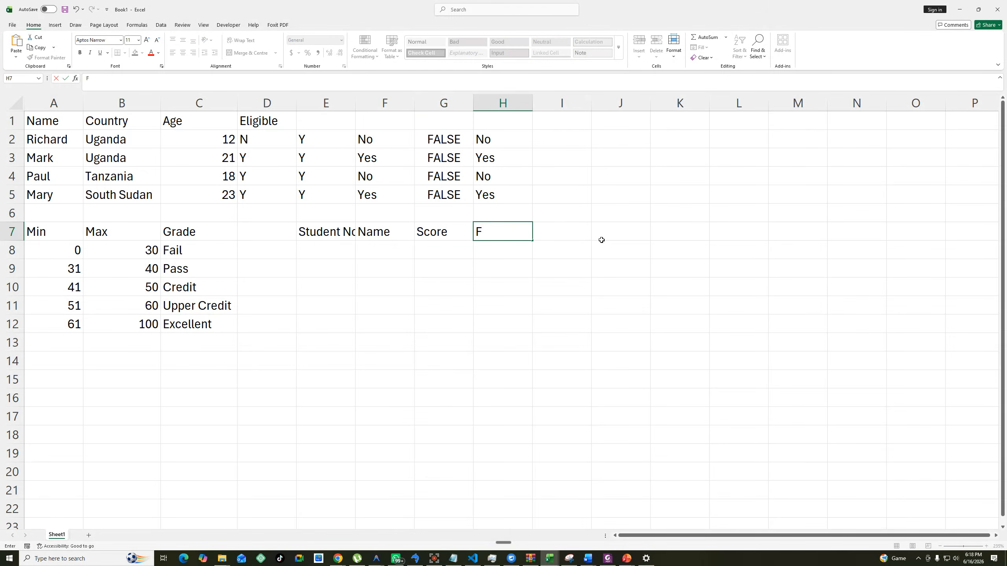
key("BackSpace")
type("Grade")
left_click(382, 286)
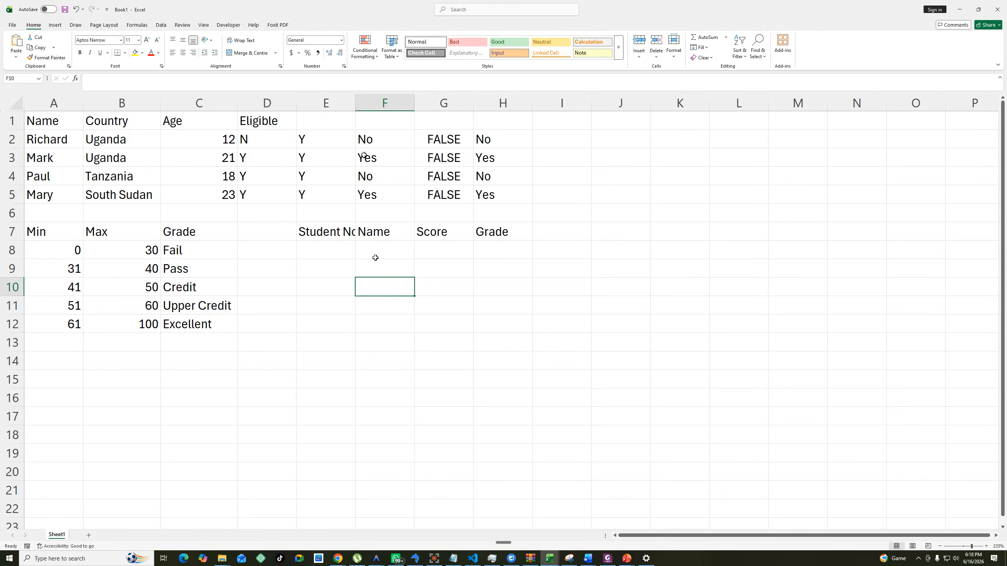
Autofit column E to its contents and copy the student table headers E7:H7.
double_click(354, 101)
left_click(420, 267)
left_click_drag(333, 232, 529, 234)
key("ctrl+c")
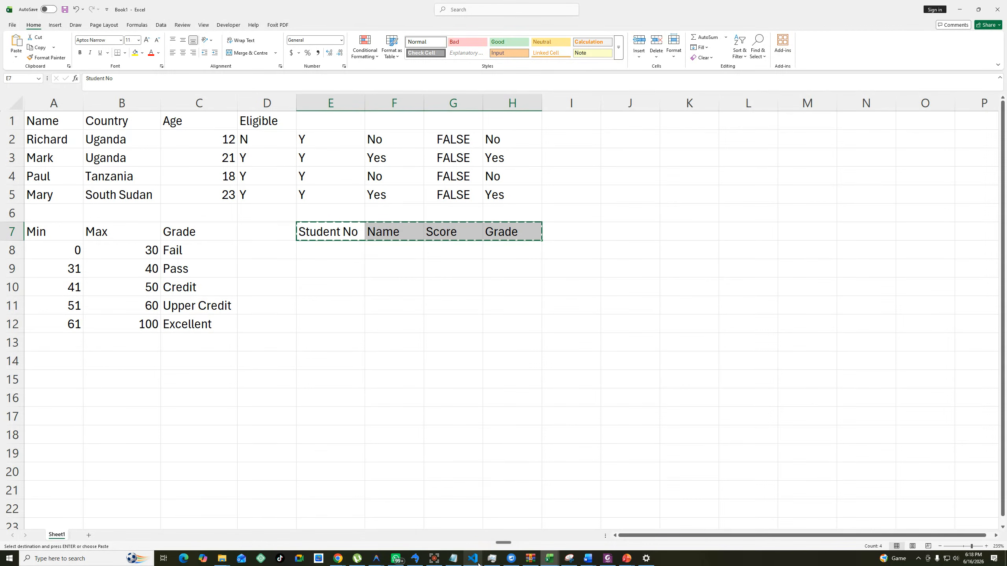
Switch to the ChatGPT conversation in the Chrome browser and go to its end.
mouse_move(381, 561)
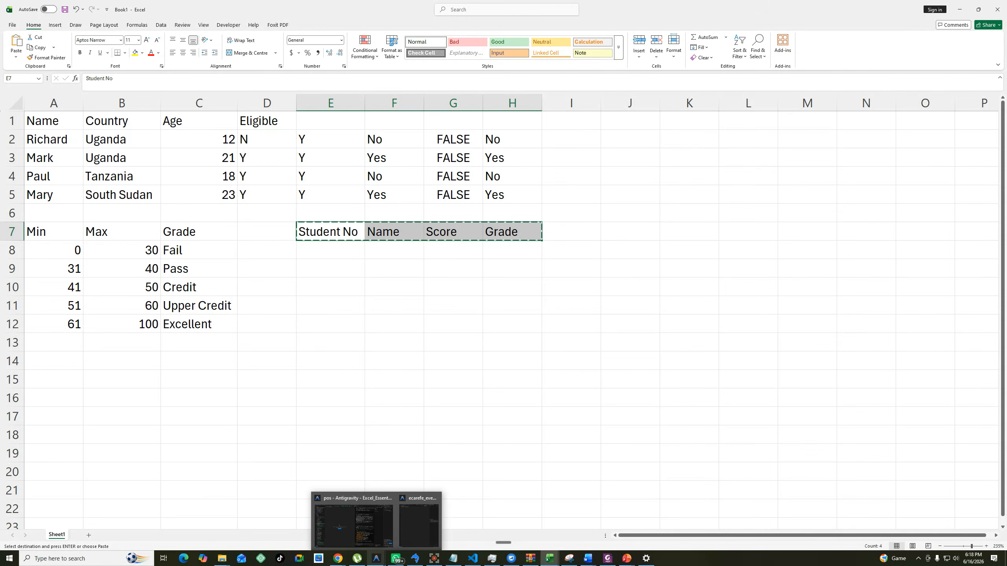
mouse_move(376, 539)
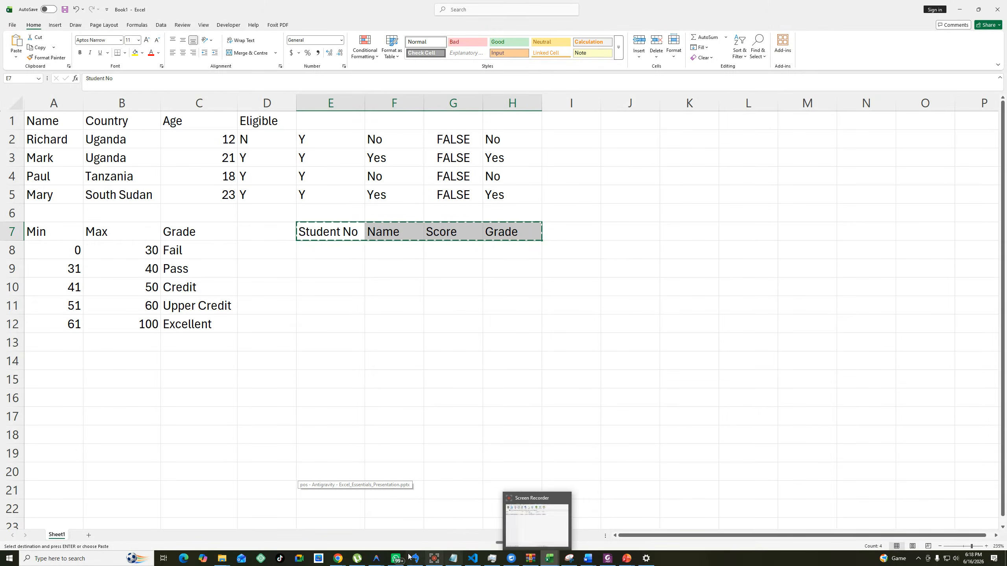
mouse_move(344, 556)
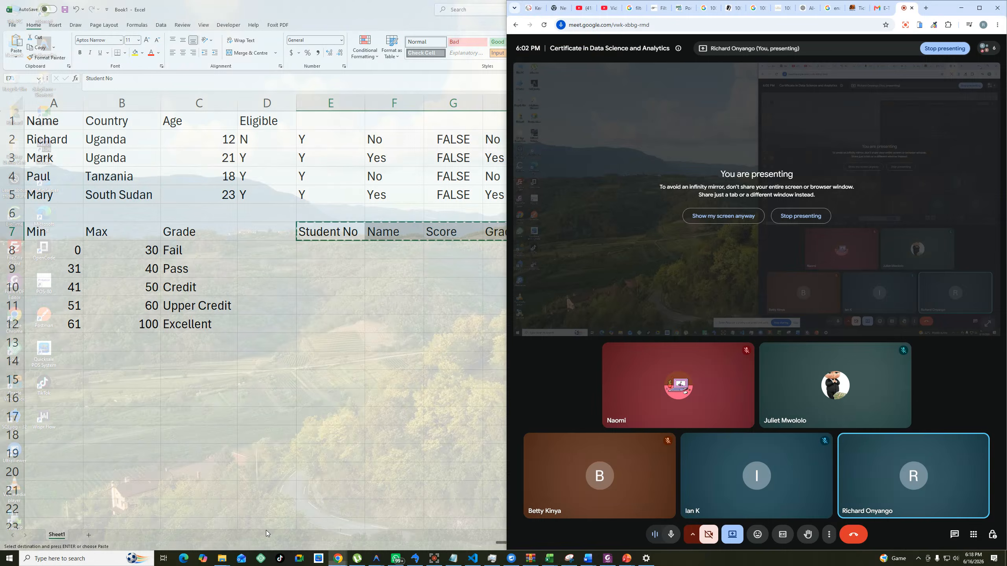
left_click(273, 525)
left_click(807, 8)
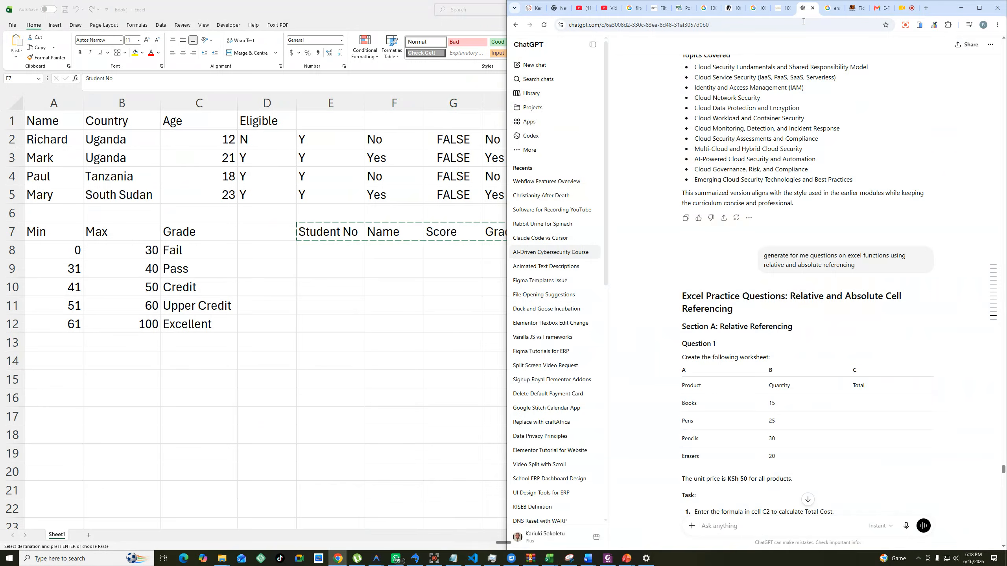
scroll(810, 375, "down", 5)
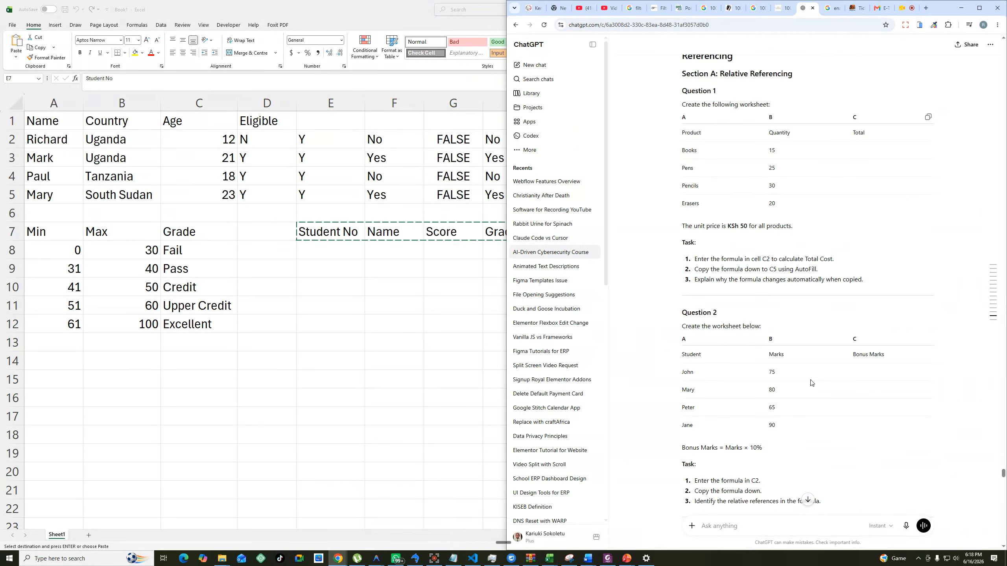
scroll(811, 383, "down", 10)
left_click_drag(1004, 497, 1003, 546)
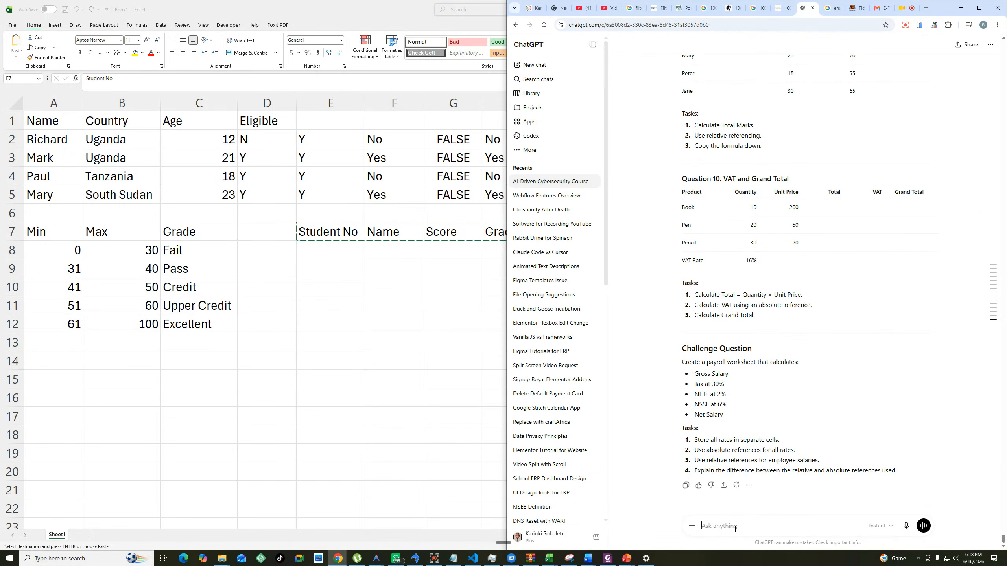
Write the prompt "generate for me 30 records based on" followed by the copied headers Student No, Name, Score and Grade.
type("genber")
key("BackSpace")
key("BackSpace")
key("BackSpace")
type("erate for me 30 records based on")
key("ctrl+v")
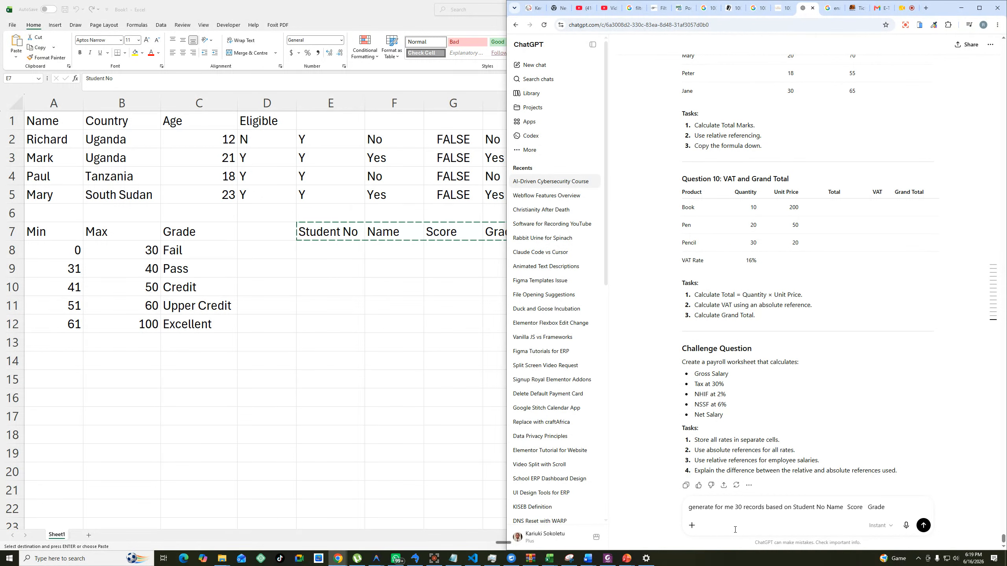
Add "for marks between 19 and 89" to the prompt and send it.
type("for marks between")
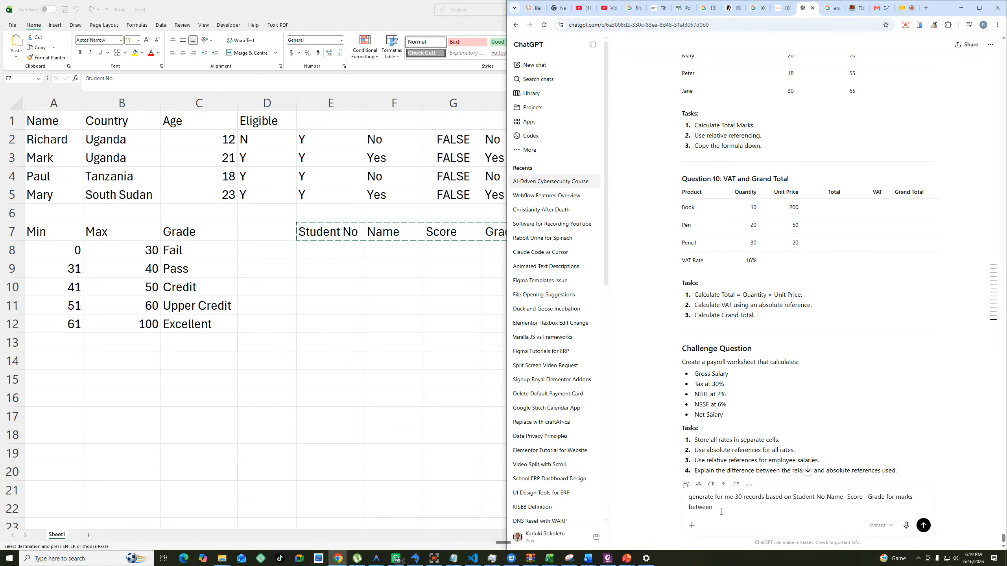
type(" 19 and 89")
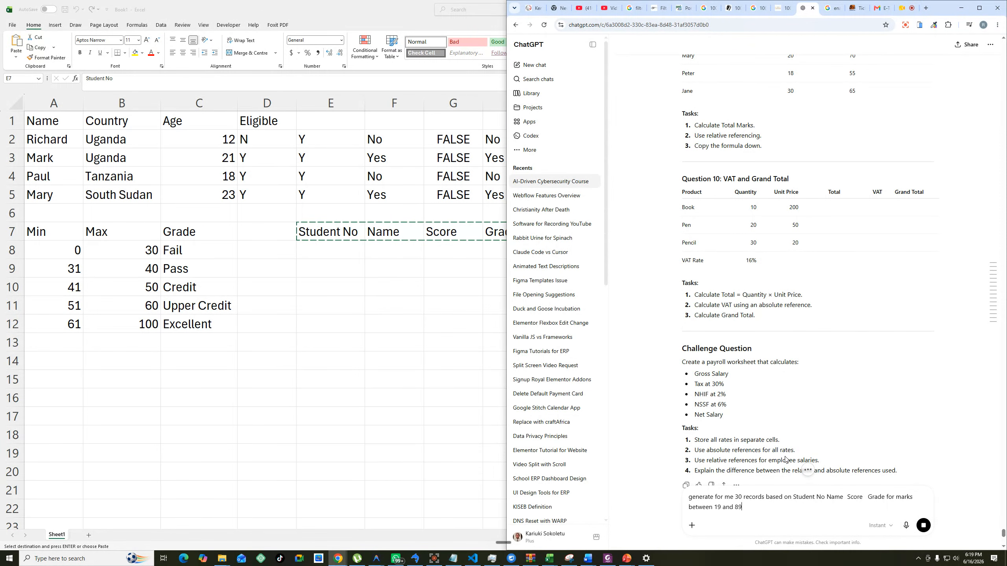
key("Return")
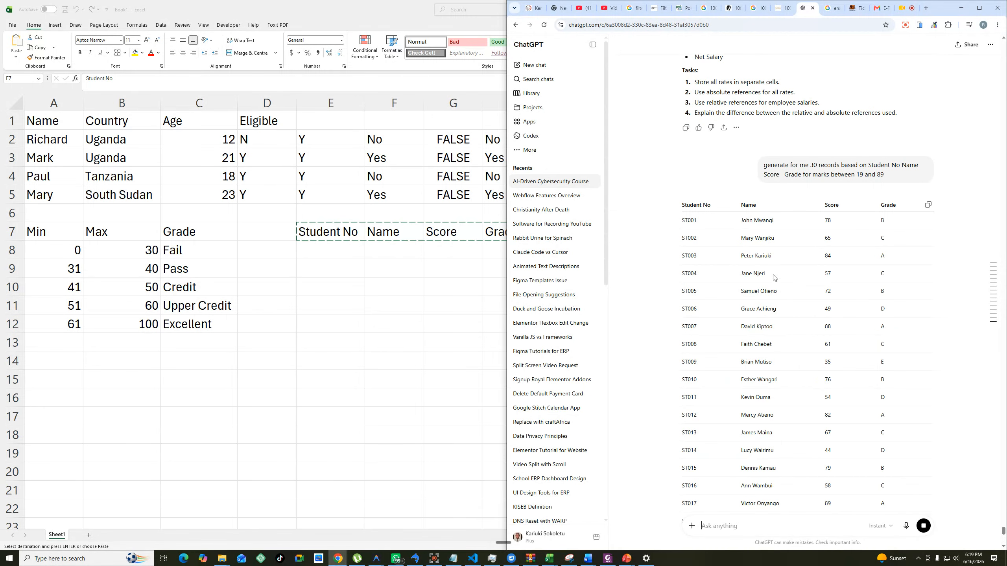
Copy the generated student records table and paste it into the Excel sheet starting at E8.
left_click_drag(682, 205, 838, 239)
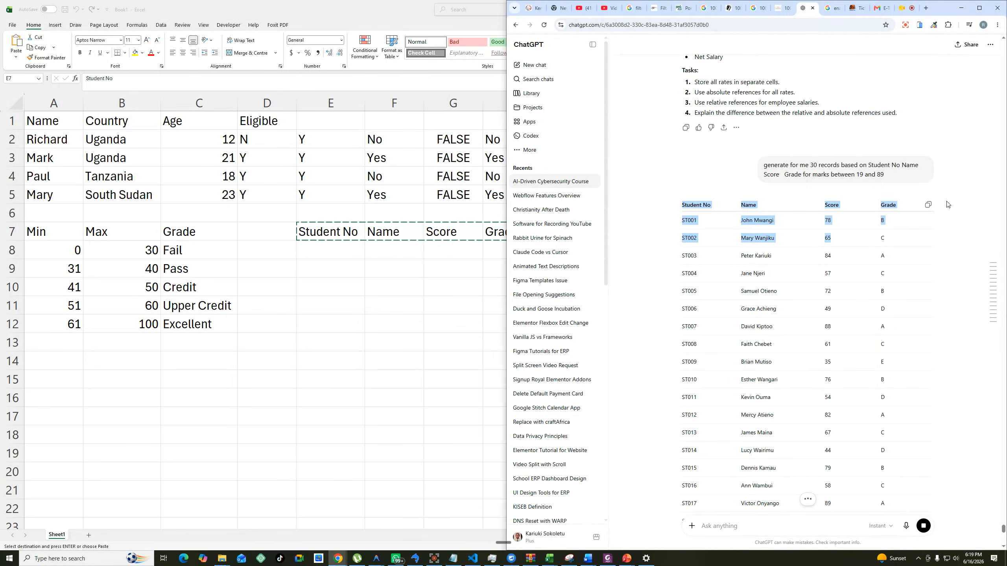
left_click(929, 205)
left_click(331, 319)
left_click(331, 250)
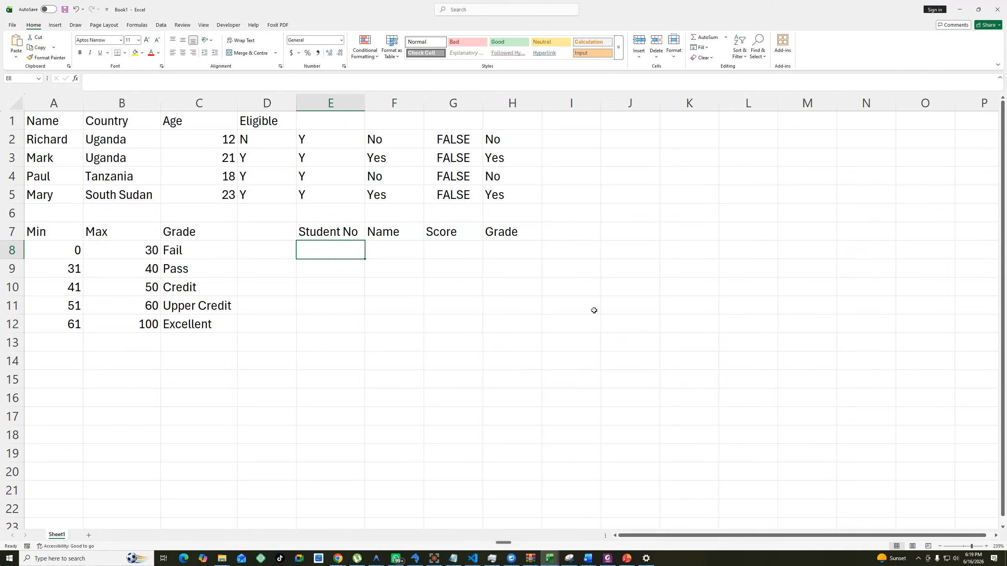
key("ctrl+v")
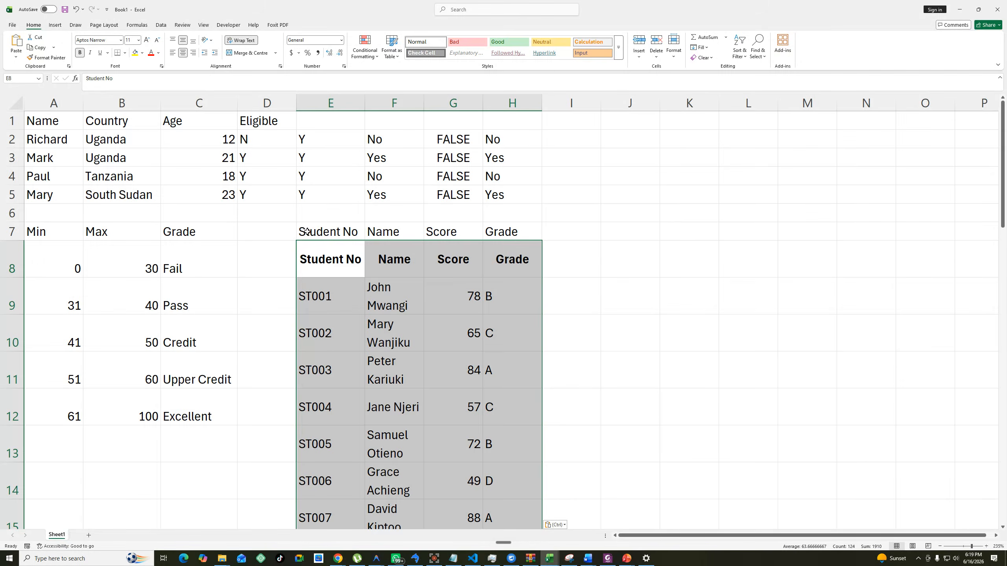
Delete the duplicate header cells E7:H7, shifting cells left.
left_click_drag(307, 233, 517, 232)
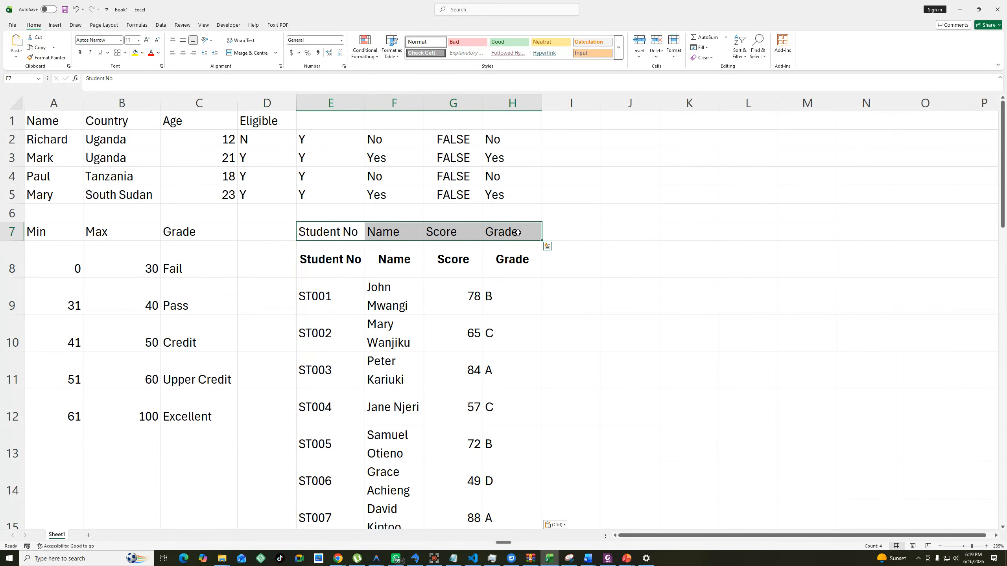
right_click(513, 232)
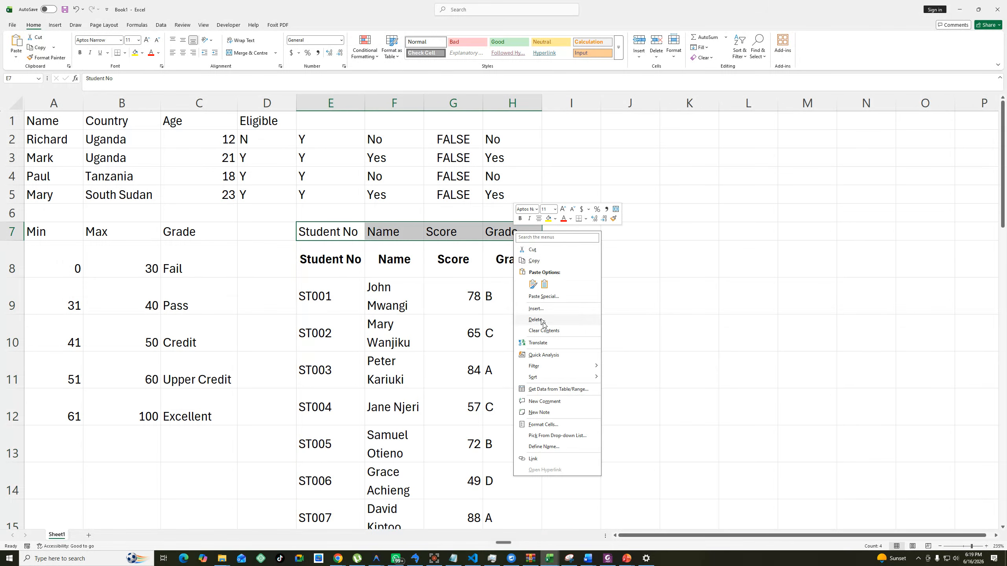
left_click(543, 321)
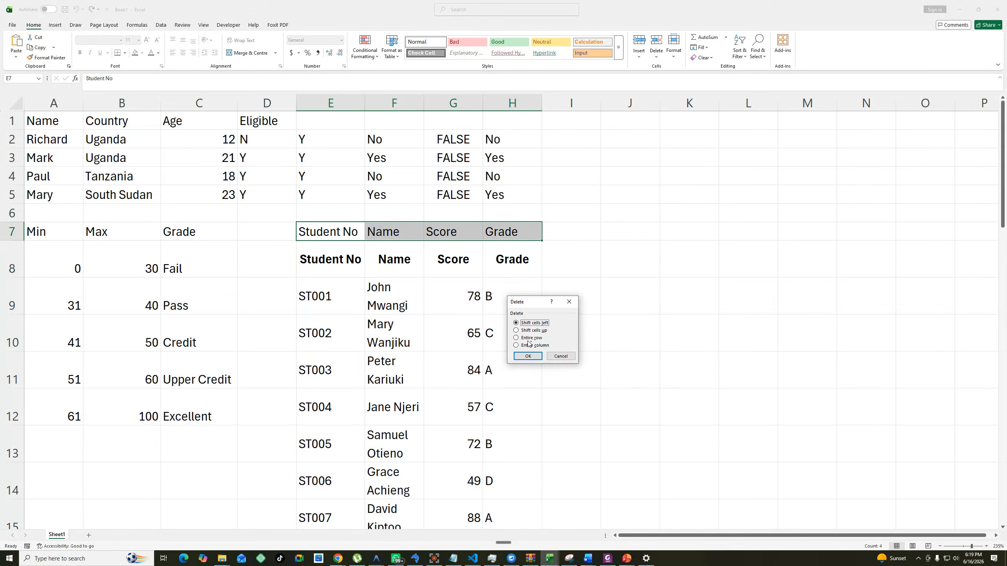
left_click(528, 357)
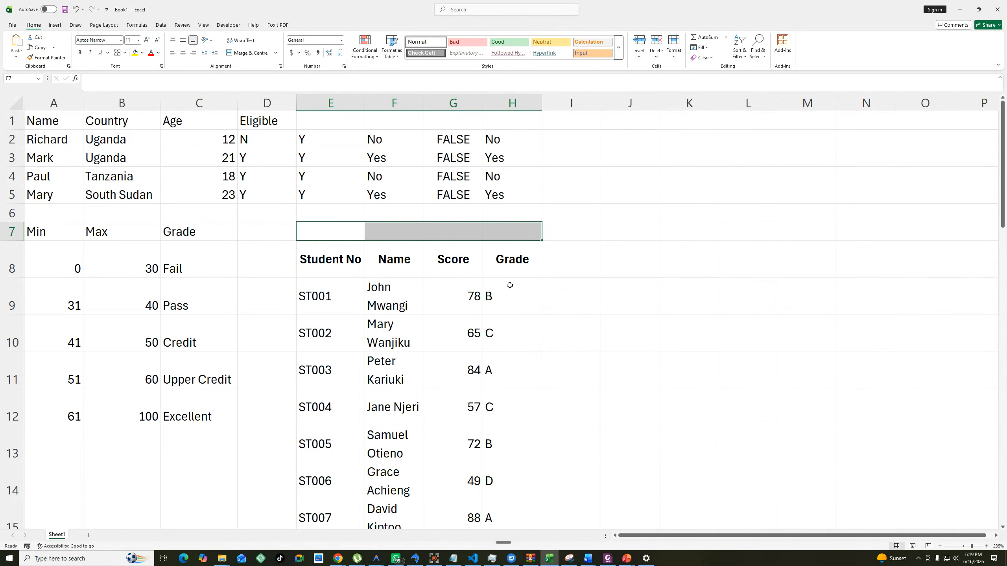
Clear all the generated letter grades below the Grade header in column H, starting at H9.
left_click_drag(498, 278, 491, 469)
key("BackSpace")
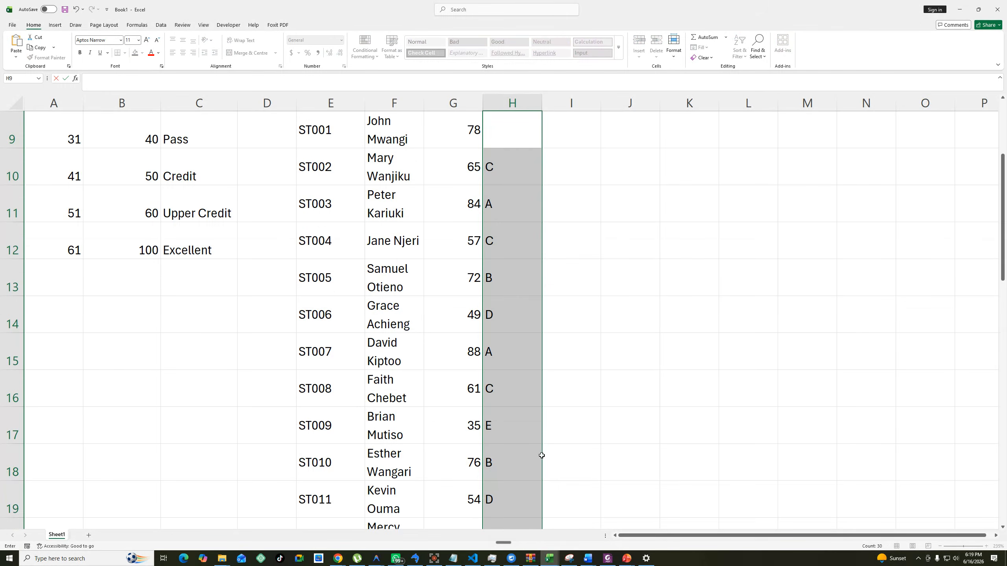
scroll(618, 335, "up", 3)
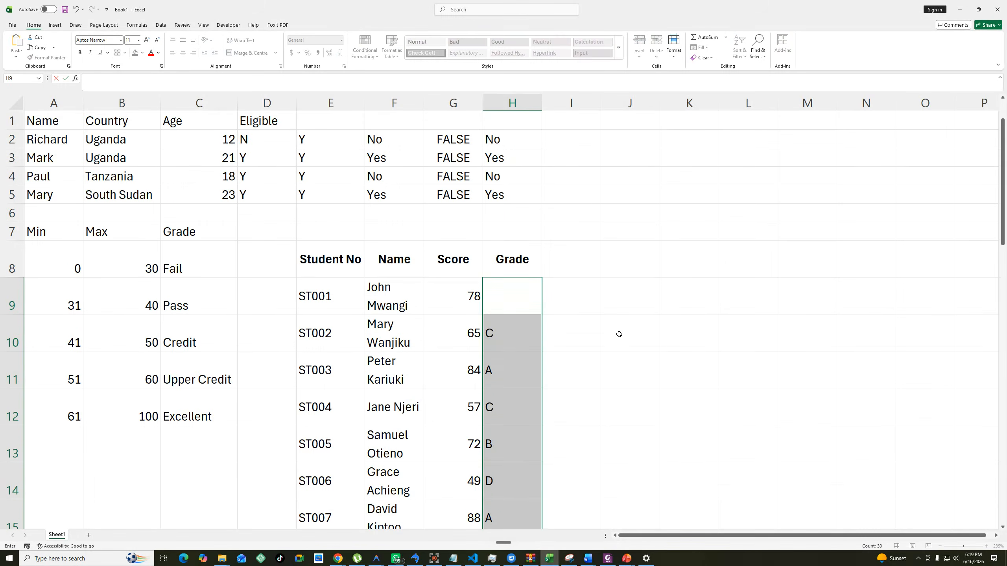
left_click(511, 330)
left_click_drag(511, 330, 514, 471)
key("Delete")
left_click(596, 348)
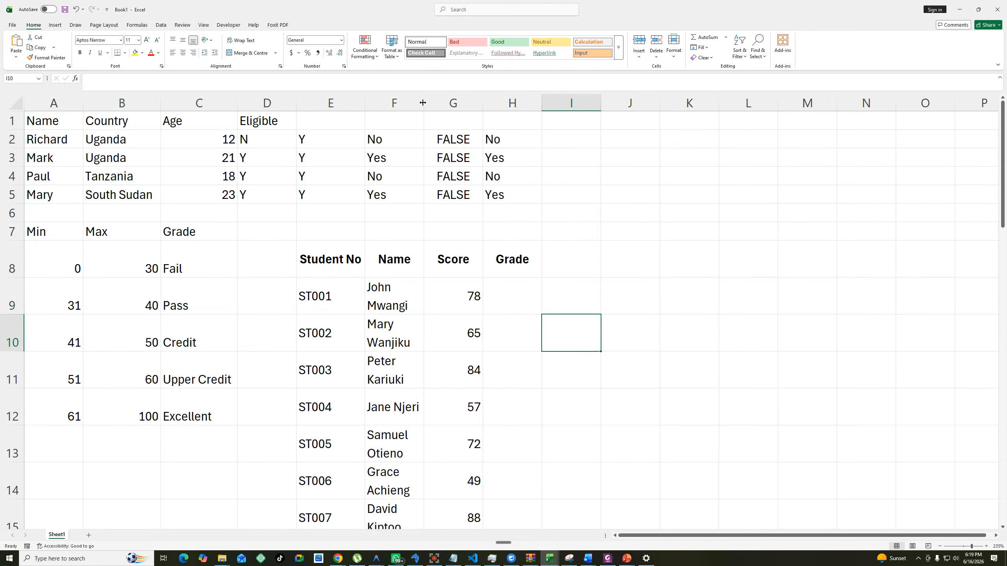
Widen column F to fit the full student names on one line, and move the table range E8:H37 up one row to E7.
left_click_drag(423, 103, 497, 103)
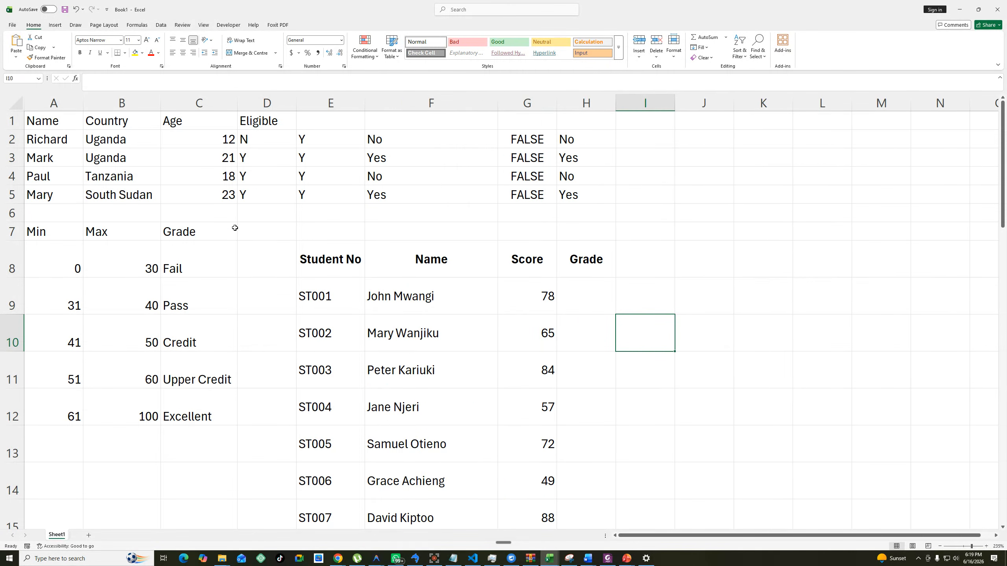
left_click_drag(335, 253, 565, 501)
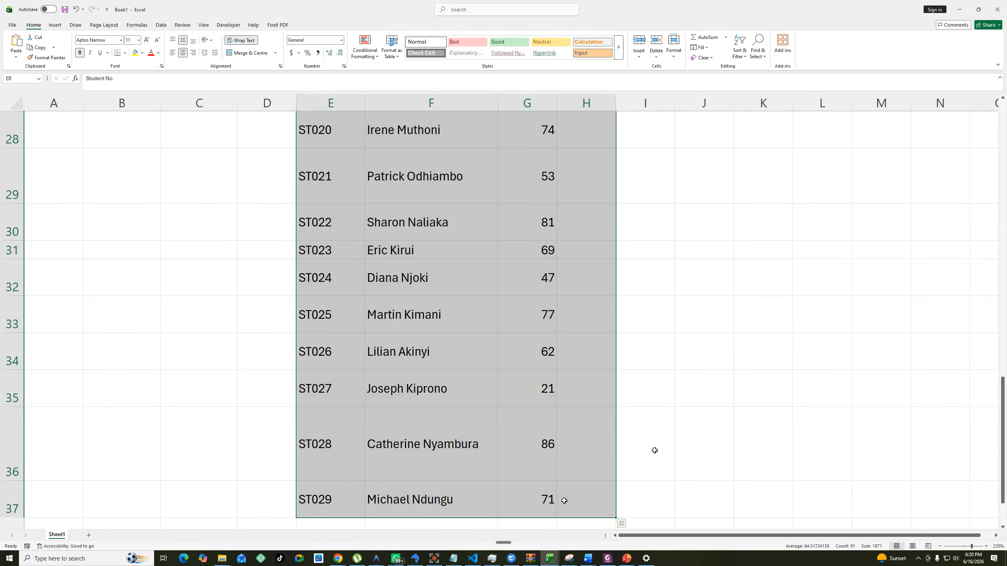
scroll(653, 451, "up", 9)
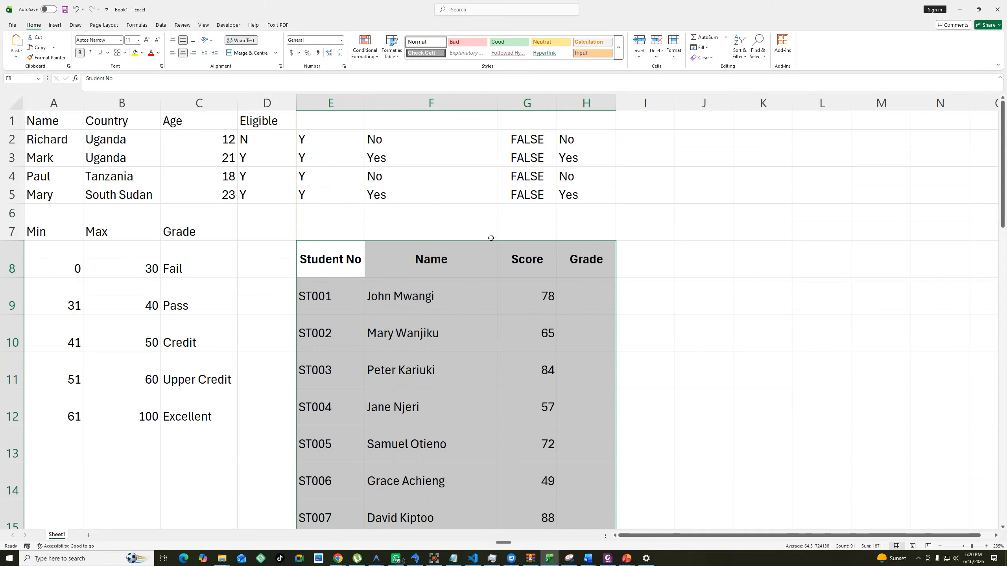
left_click_drag(483, 240, 487, 230)
left_click(367, 240)
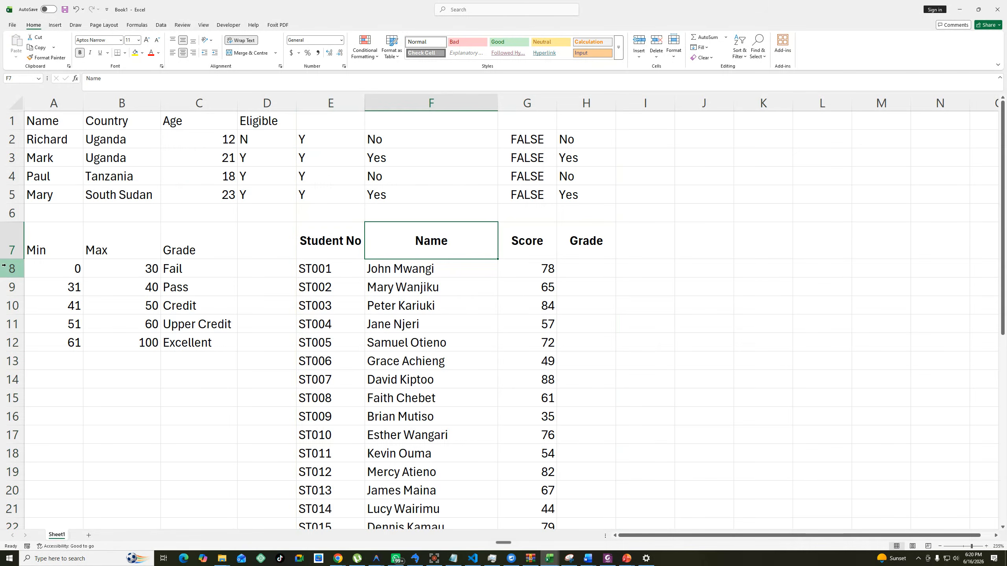
Reduce the height of header row 7 slightly.
double_click(19, 261)
left_click_drag(19, 261, 19, 251)
left_click(595, 262)
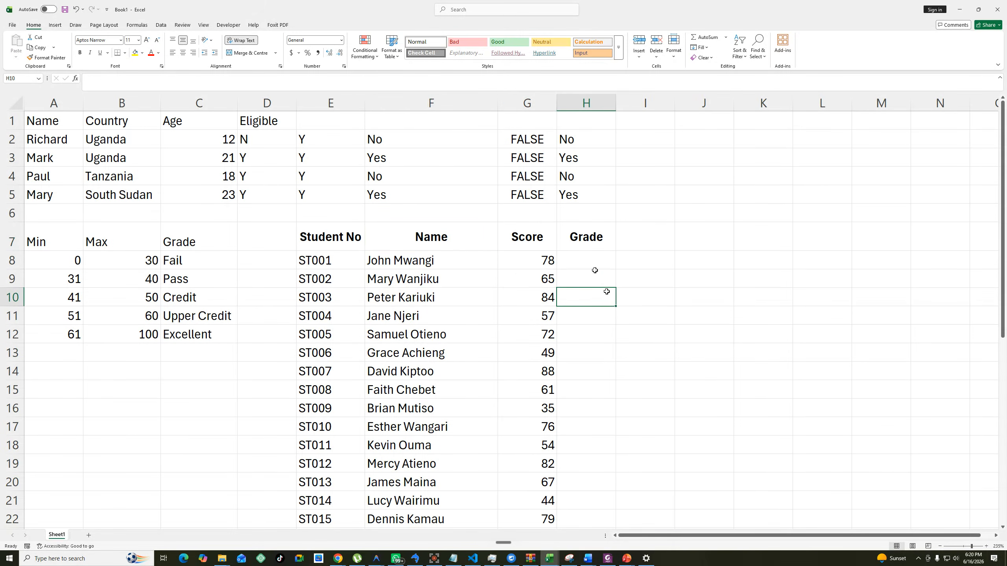
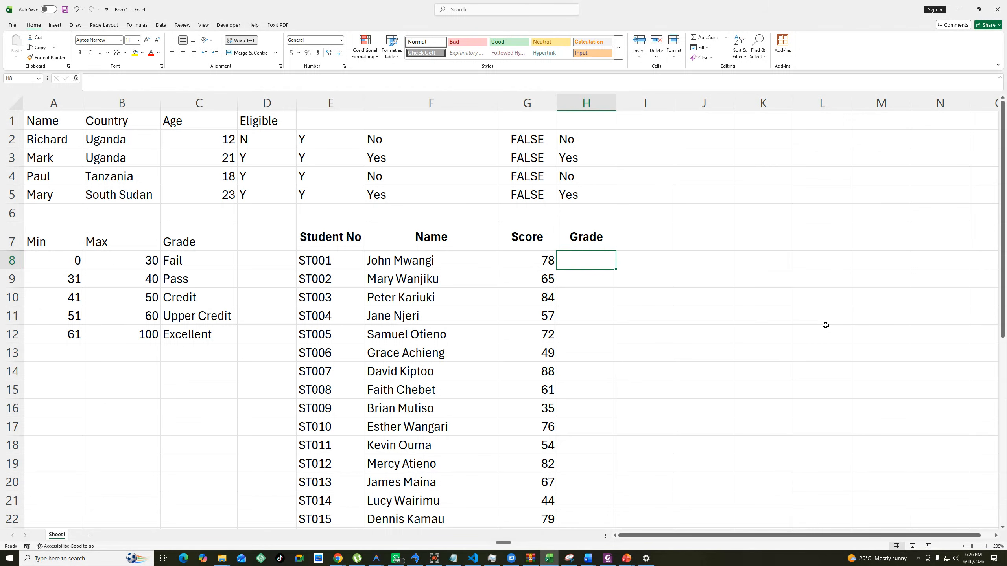
Switch to the Google Meet call in Chrome, check who has joined, and return to the Excel workbook.
left_click(345, 560)
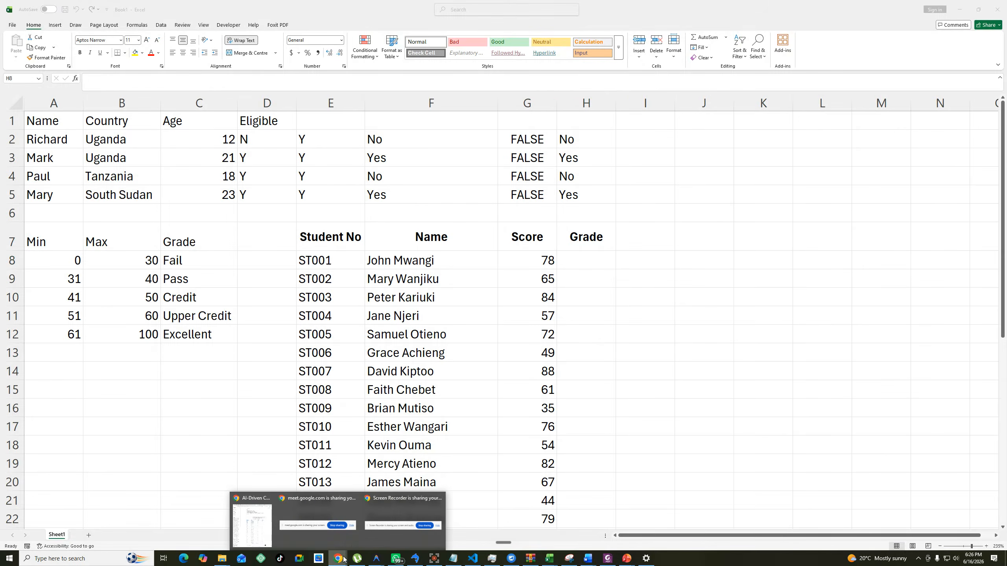
left_click(263, 521)
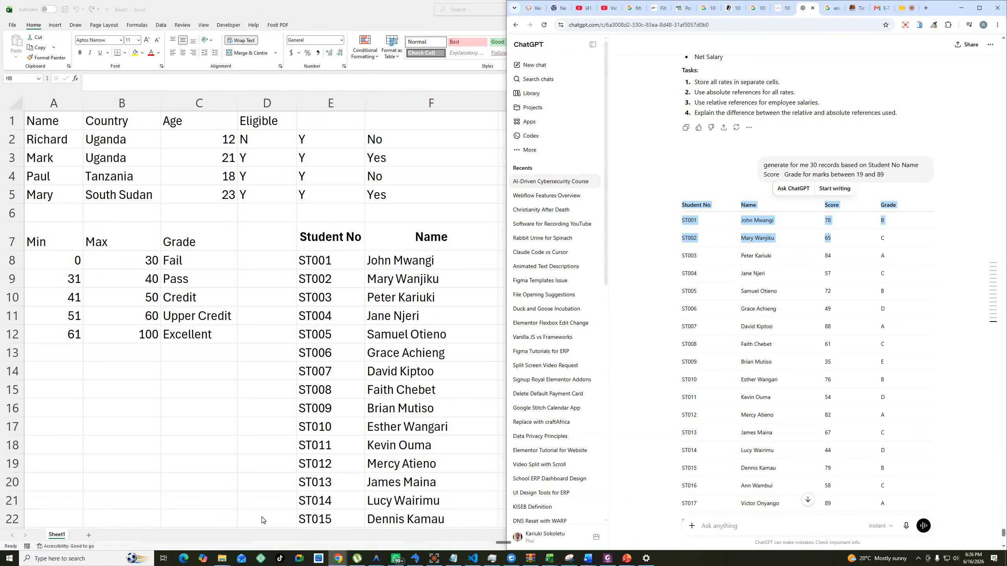
left_click(907, 8)
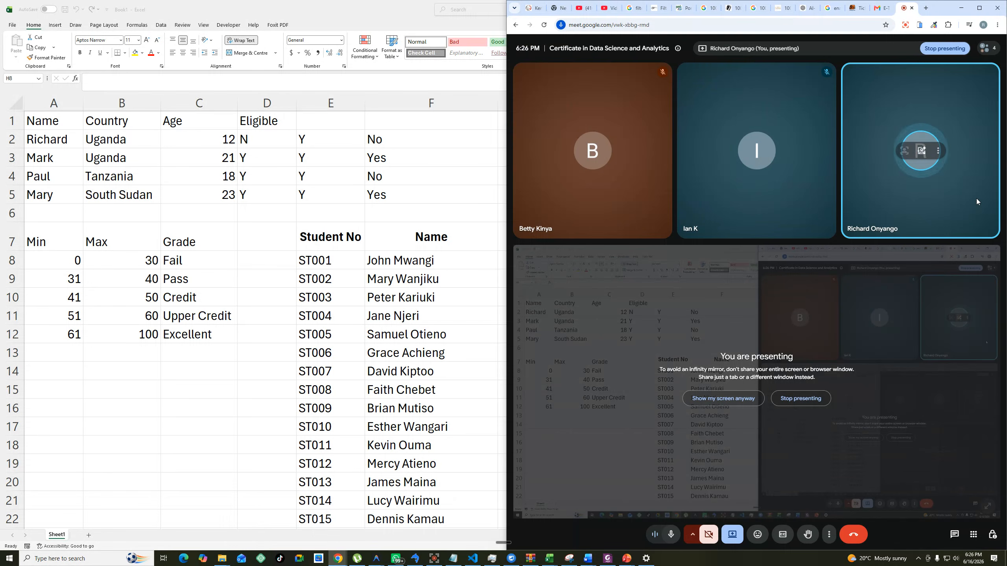
left_click(993, 49)
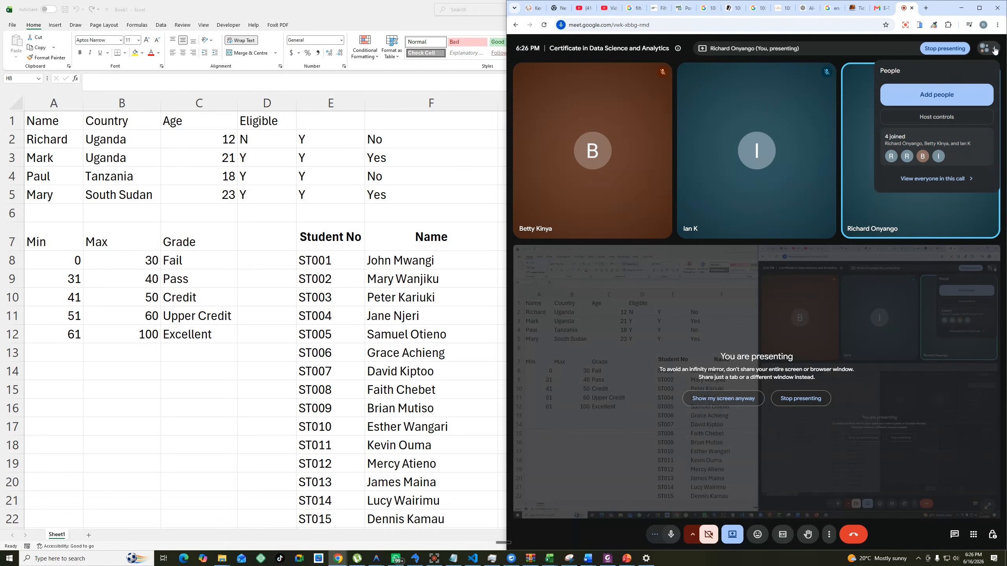
left_click(696, 143)
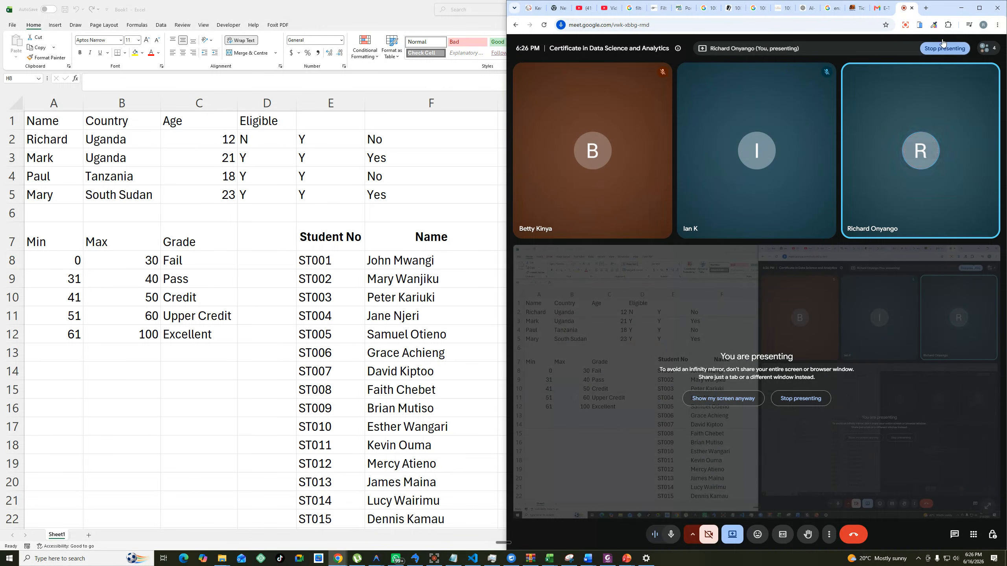
left_click(962, 8)
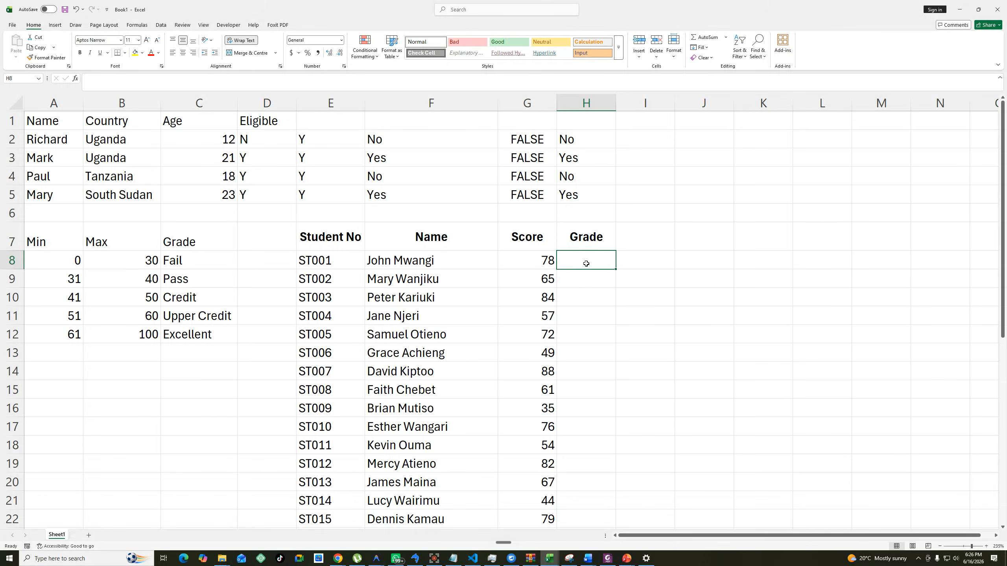
Start a grading formula in H8 with an IF that returns "Excellent" when G8>60.
type("=")
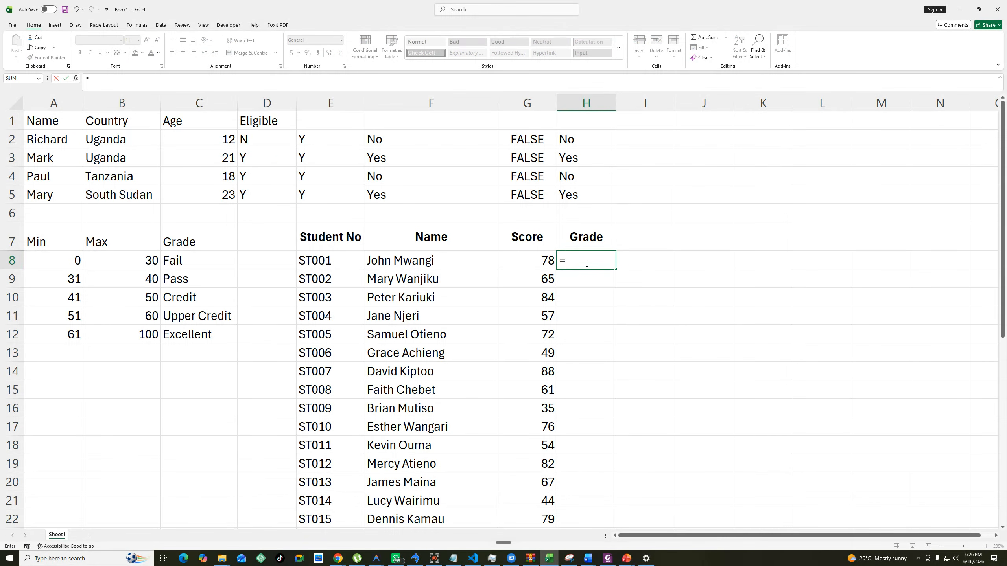
type("if(")
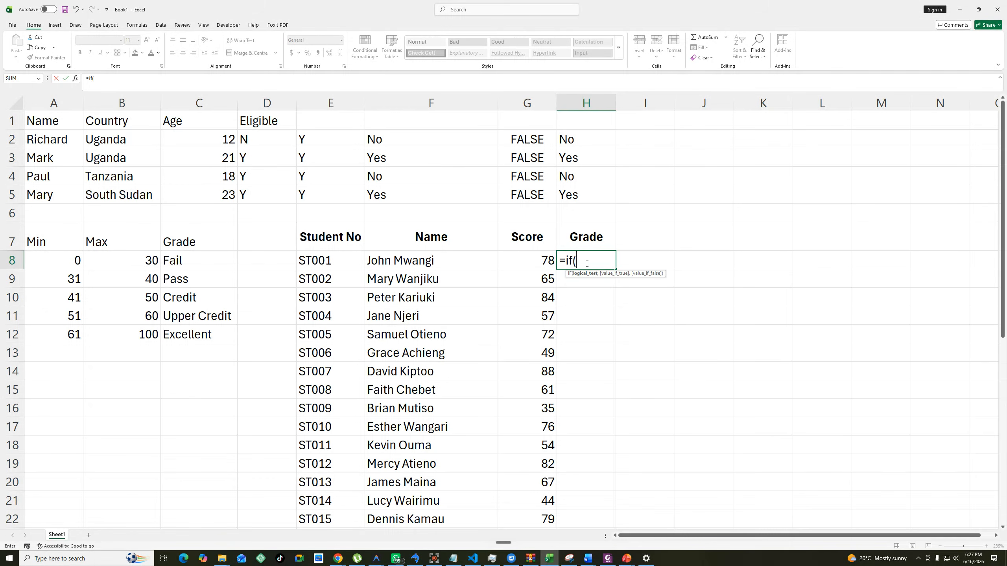
left_click(533, 260)
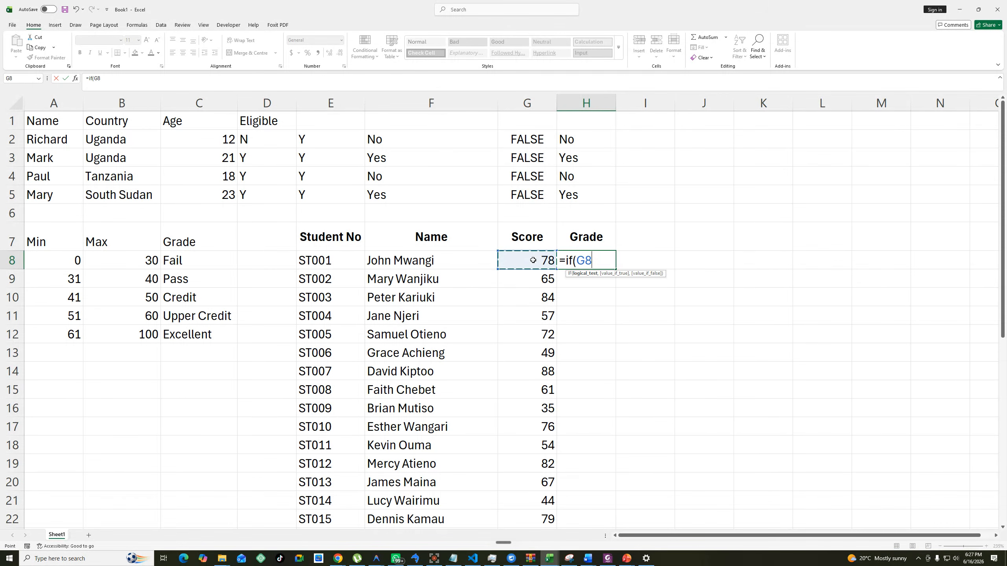
type(">60,\"")
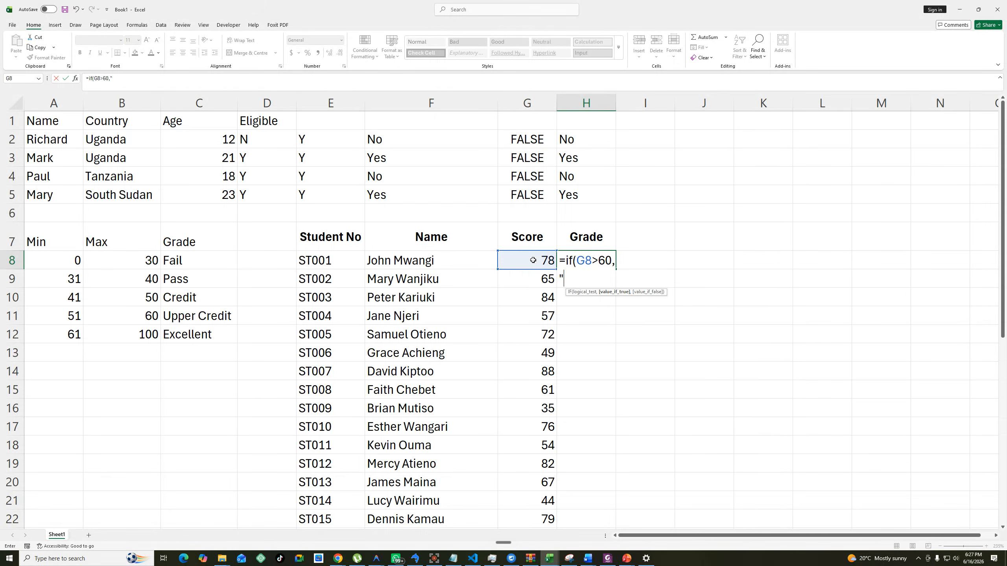
type("Excellent\",")
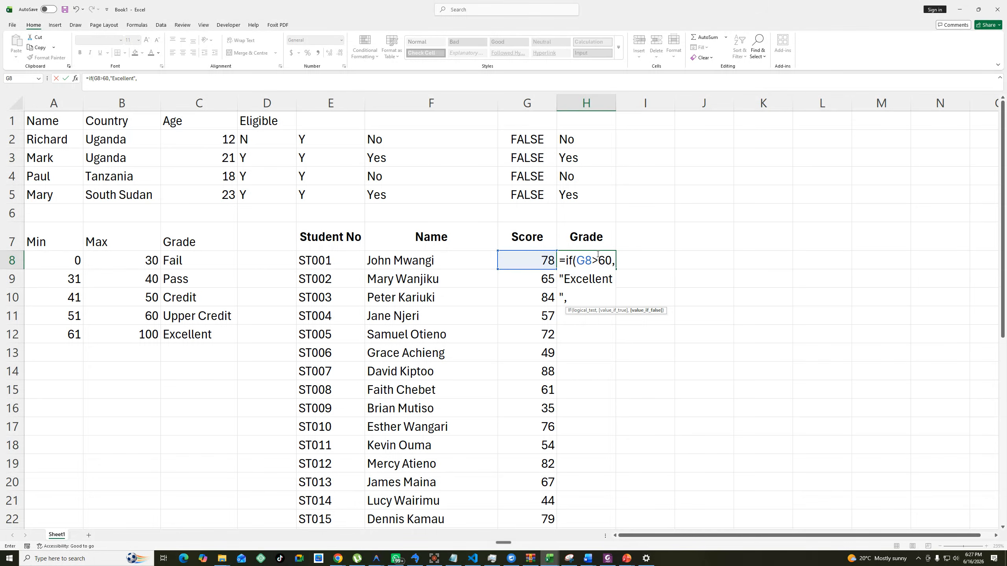
Add a nested IF to the H8 formula that returns "Upper Credit" when G8>59.
type("if")
key("Tab")
left_click(543, 260)
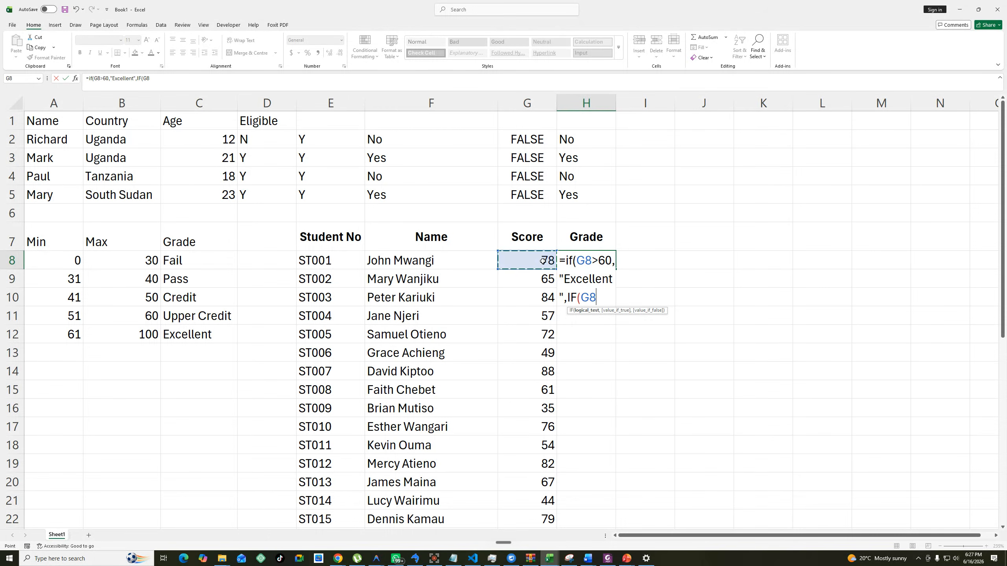
type("<")
key("BackSpace")
type(">59")
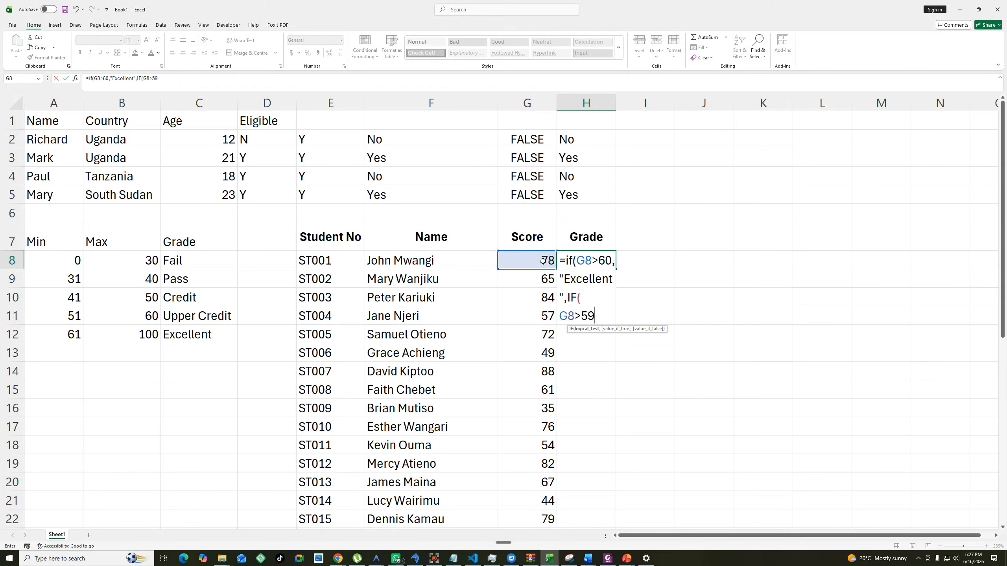
type(",\"Upper")
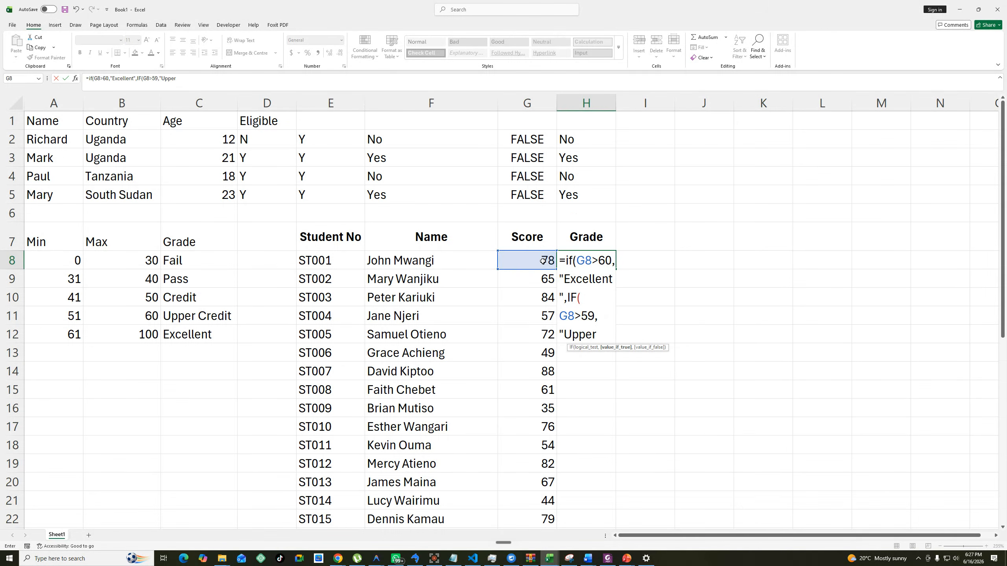
type(" Credit")
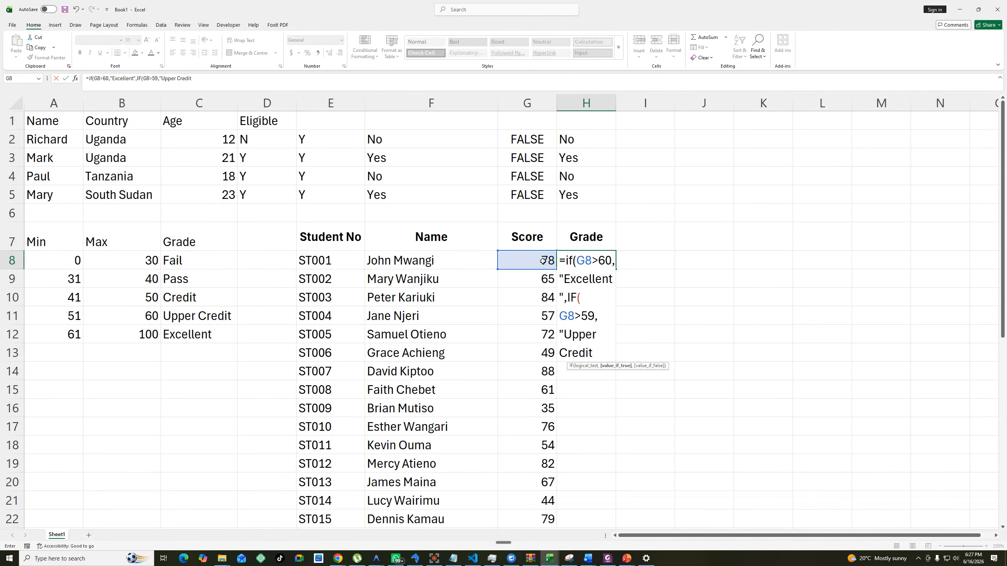
type("\",if(")
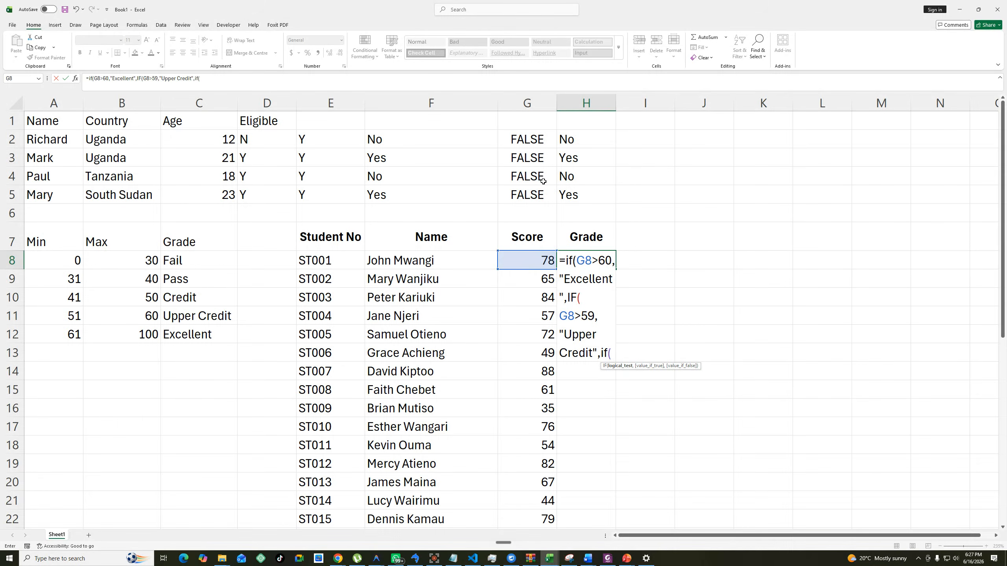
Add a third nested IF to the H8 formula testing G8>49, and begin its "Credit" result.
left_click(535, 257)
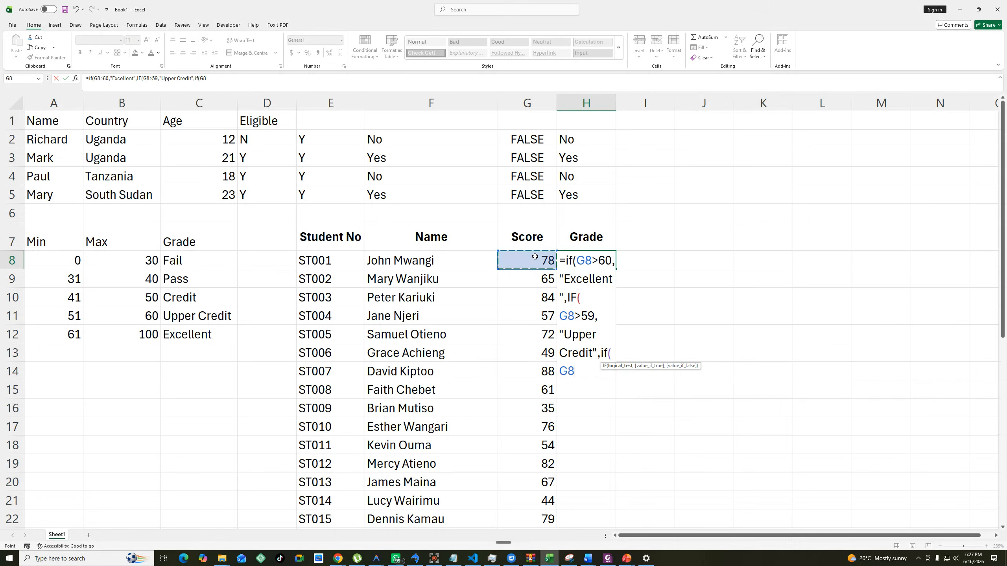
type(">")
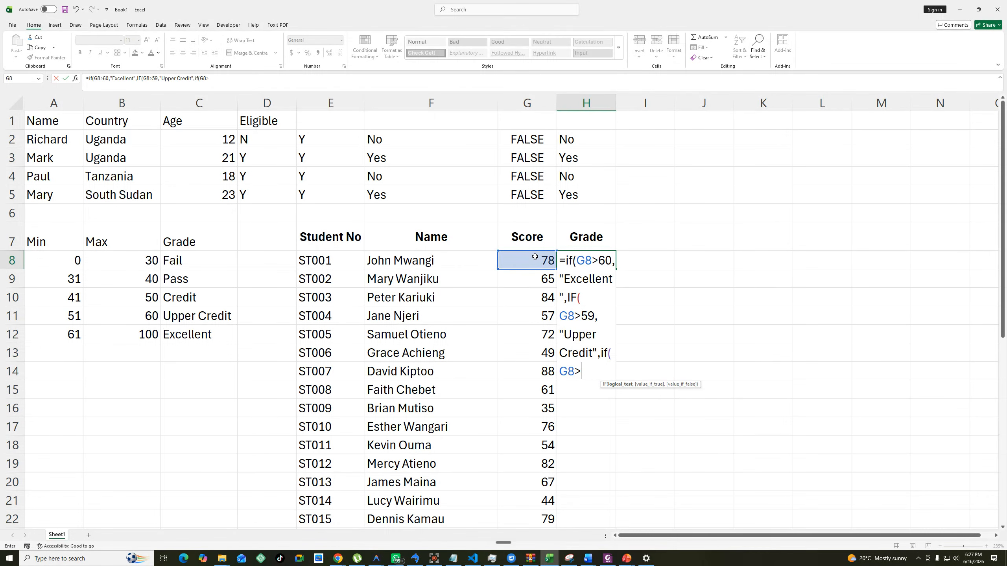
type("49,\"Cre")
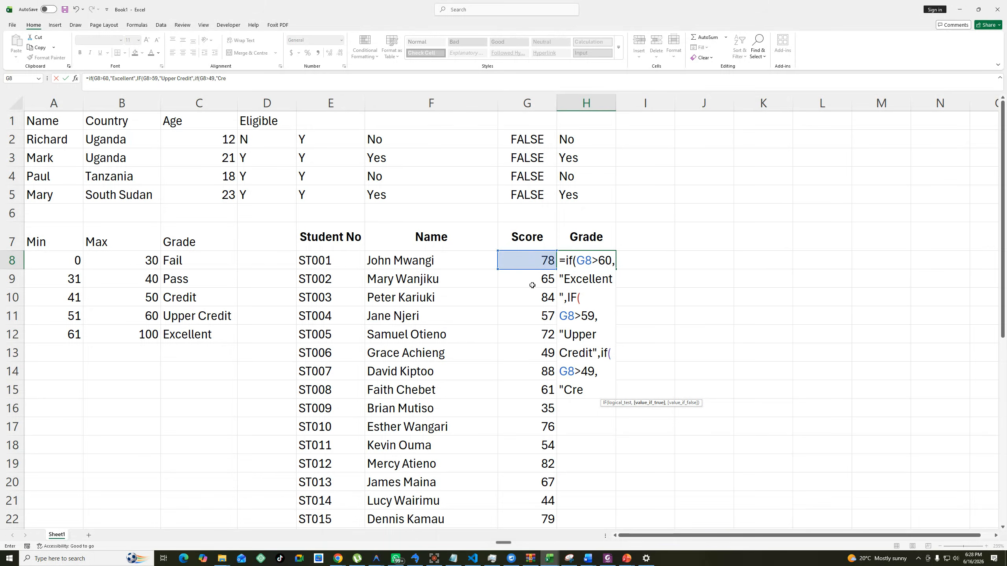
Correct the Upper Credit threshold to 50 and the Credit threshold to 40 in the H8 formula, and complete the "Credit" text.
left_click_drag(591, 316, 592, 316)
type("0")
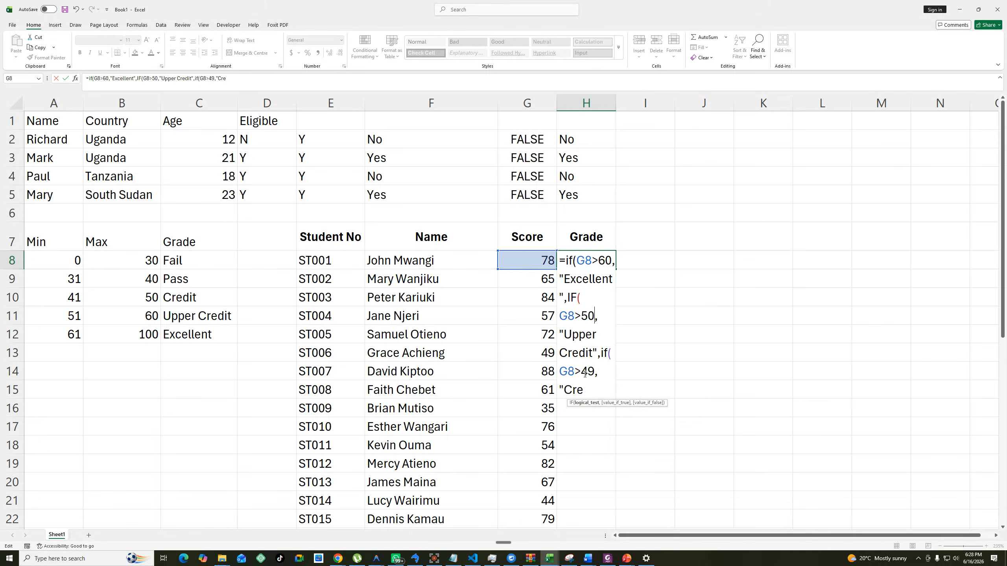
left_click_drag(583, 373, 593, 371)
type("40")
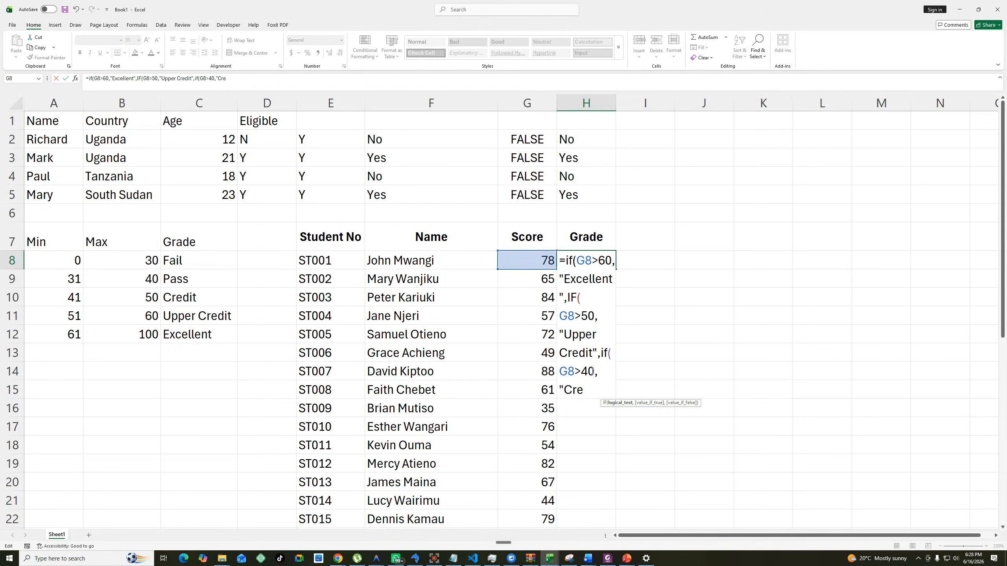
left_click(591, 388)
type("dit\",if(")
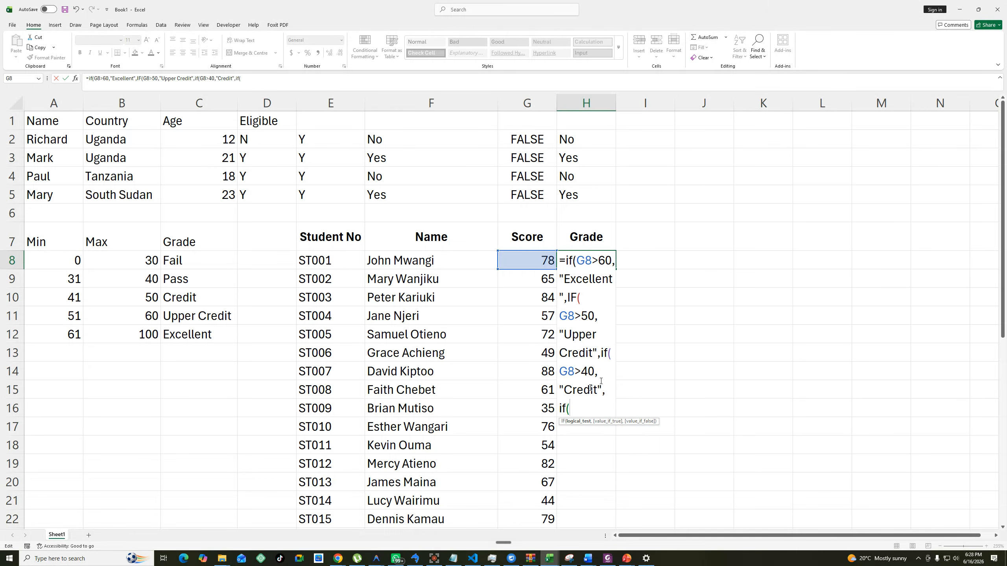
Finish the H8 formula with a nested IF returning "Pass" when G8>30, otherwise "Fail", close all parentheses and enter it.
left_click(534, 262)
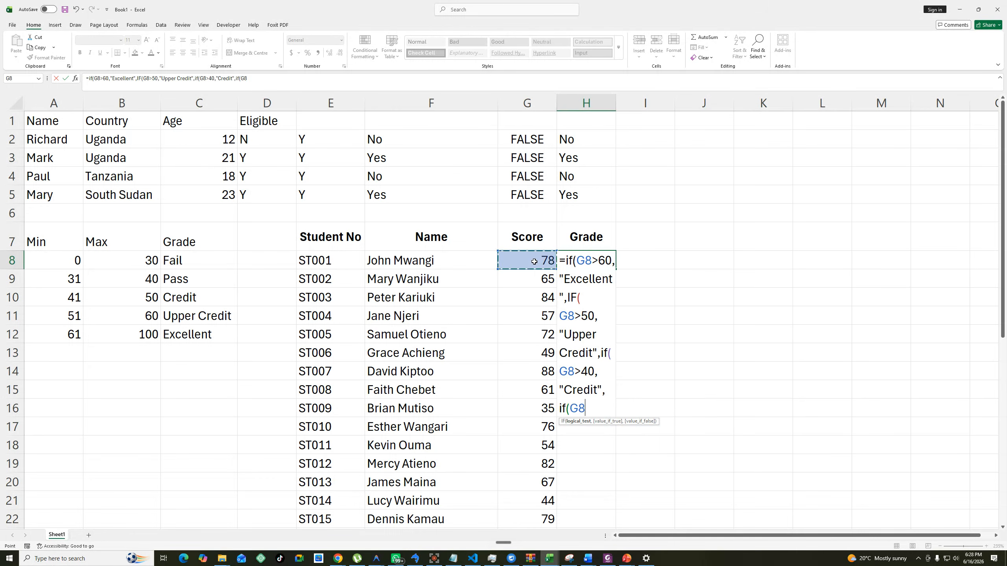
type(">30,\"P")
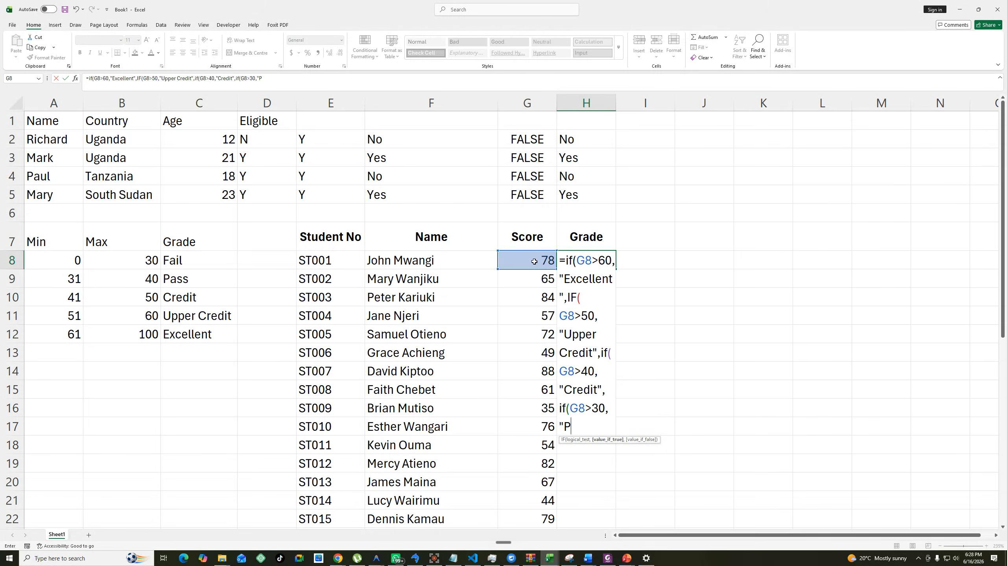
type("ass\",\"Fail")
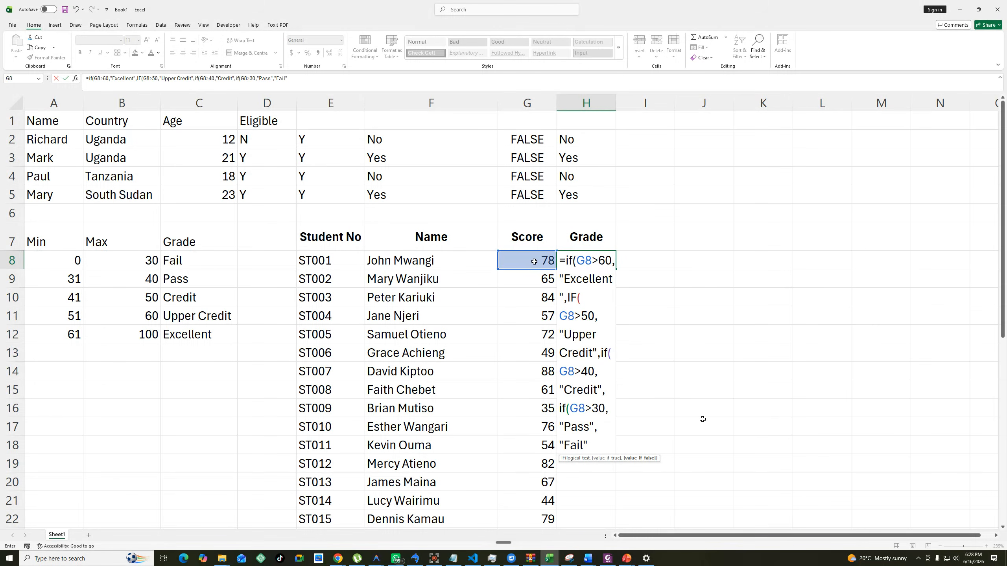
type(")")
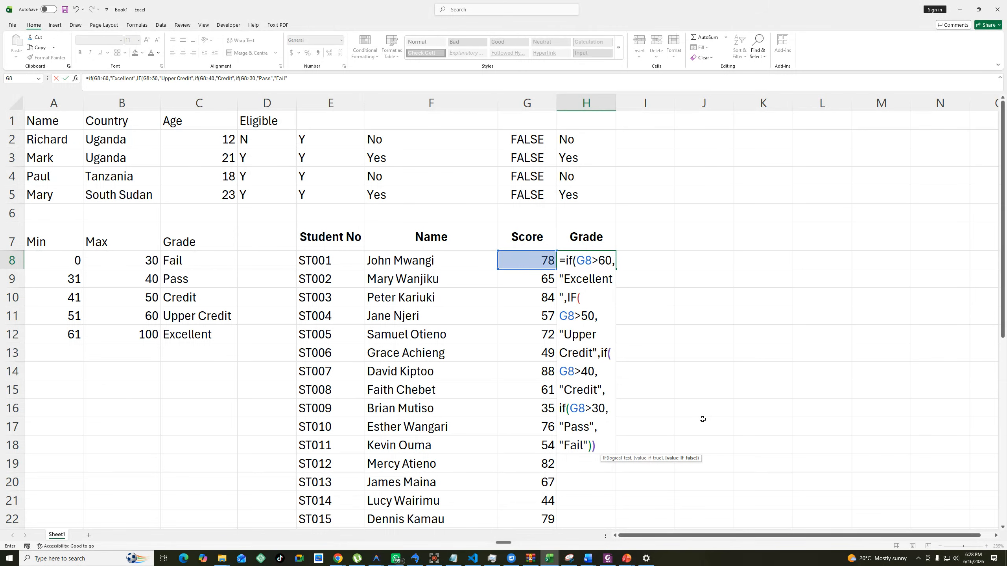
type("))")
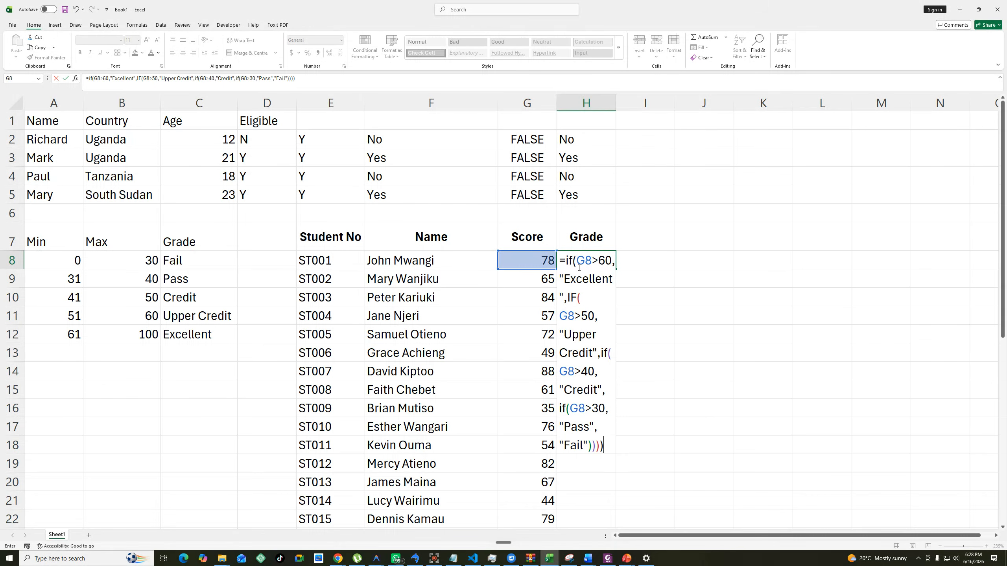
key("Return")
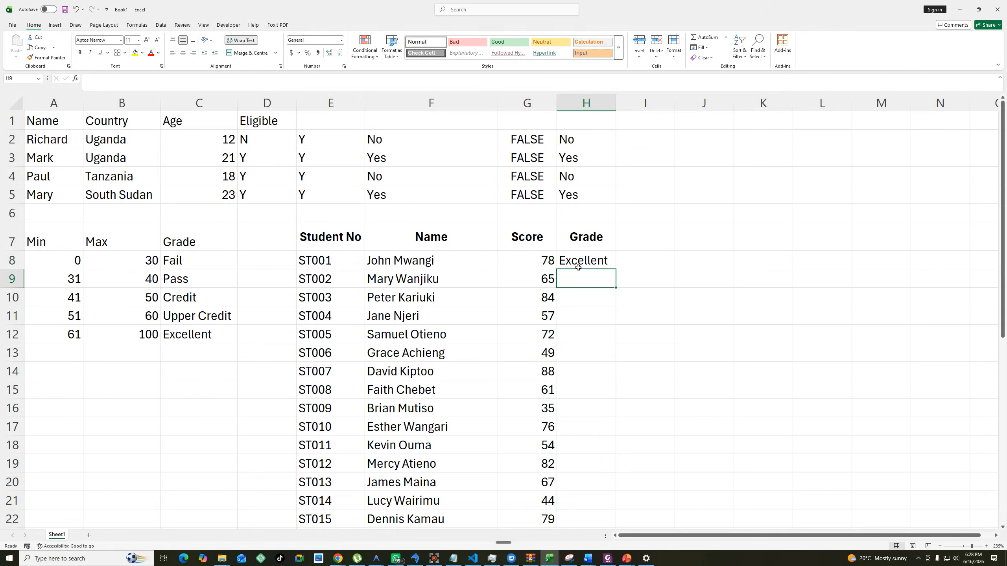
Fill the H8 grading formula down the Grade column and autofit column H to its contents.
left_click(606, 262)
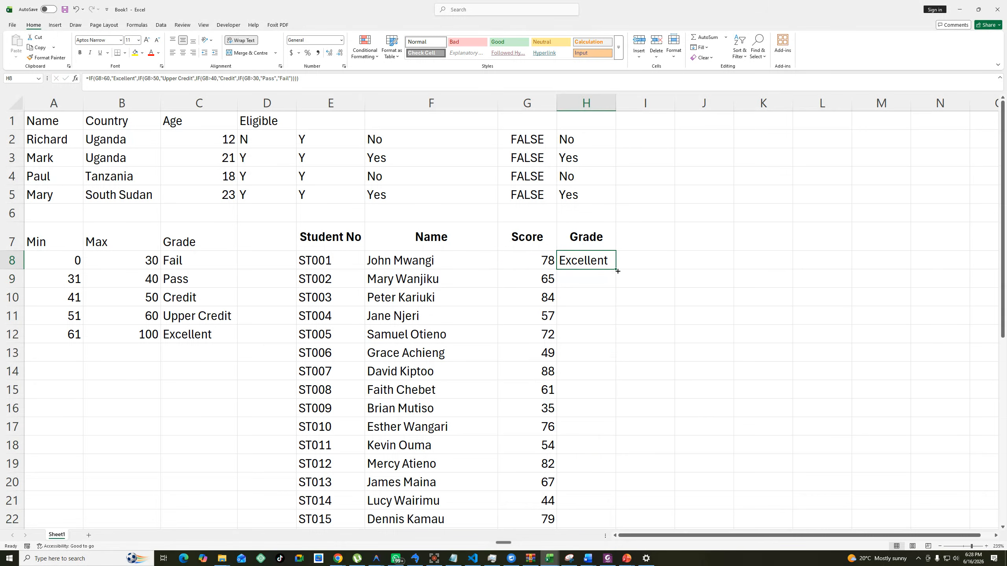
double_click(615, 271)
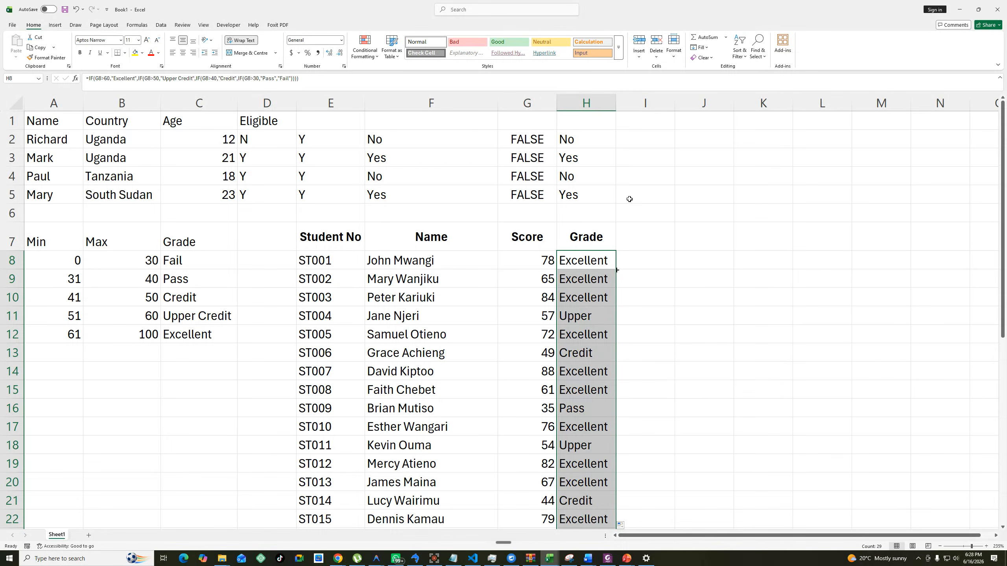
double_click(616, 102)
left_click(714, 215)
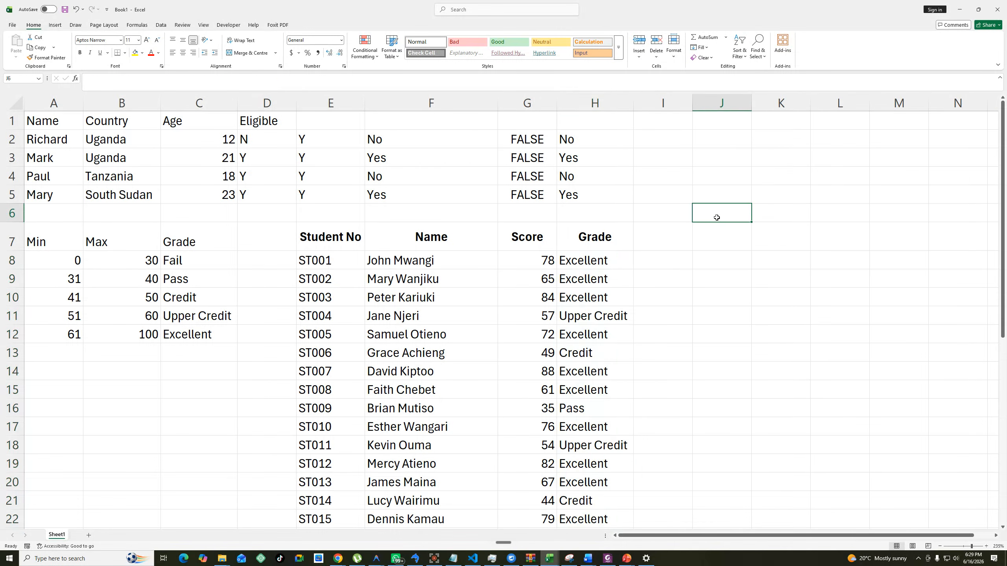
Delete the blank cells E37:H37 above the last student record, shifting the cells below up.
scroll(717, 218, "down", 2)
scroll(717, 218, "down", 6)
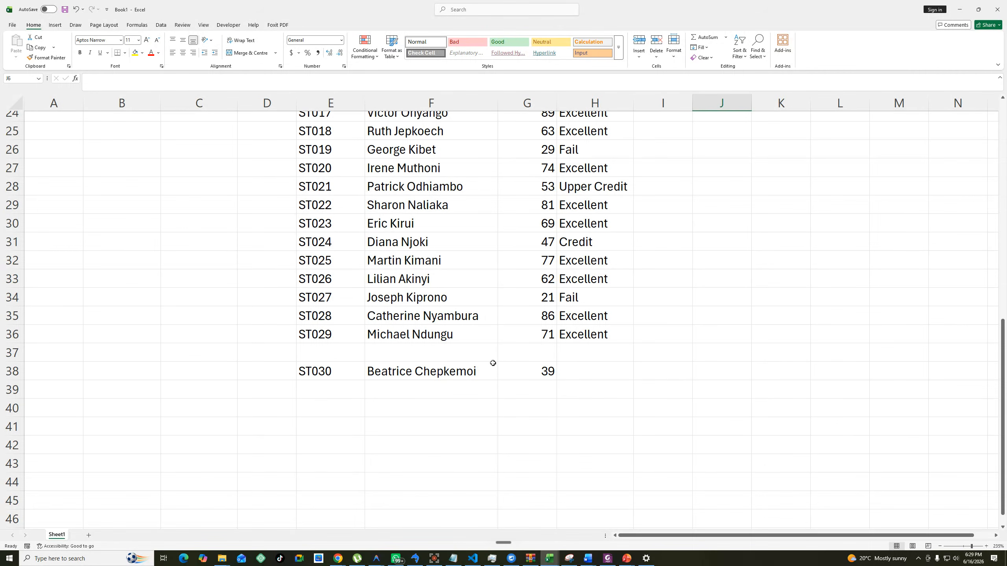
left_click_drag(305, 359, 575, 352)
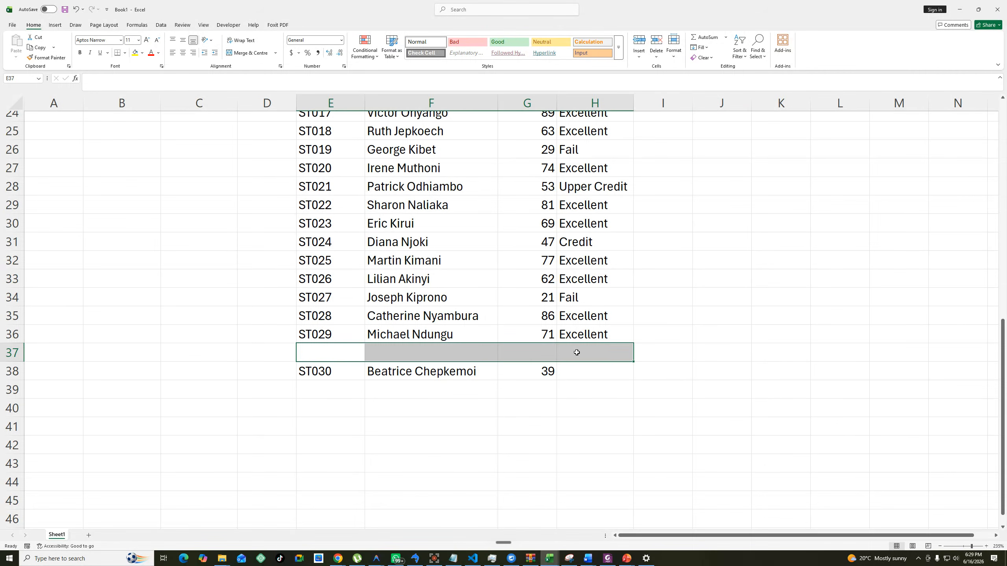
right_click(575, 353)
left_click(605, 209)
left_click(590, 243)
right_click(423, 354)
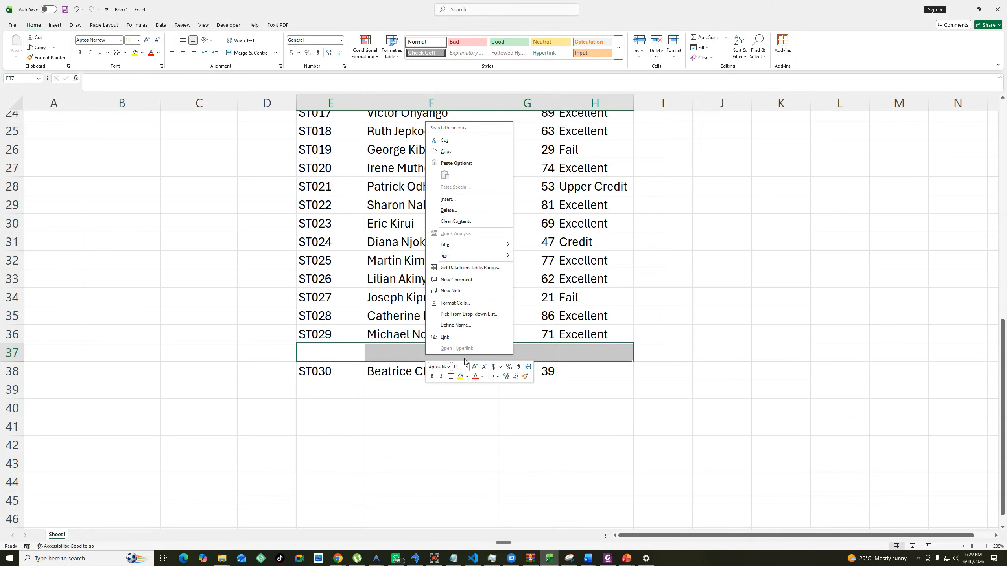
left_click(456, 210)
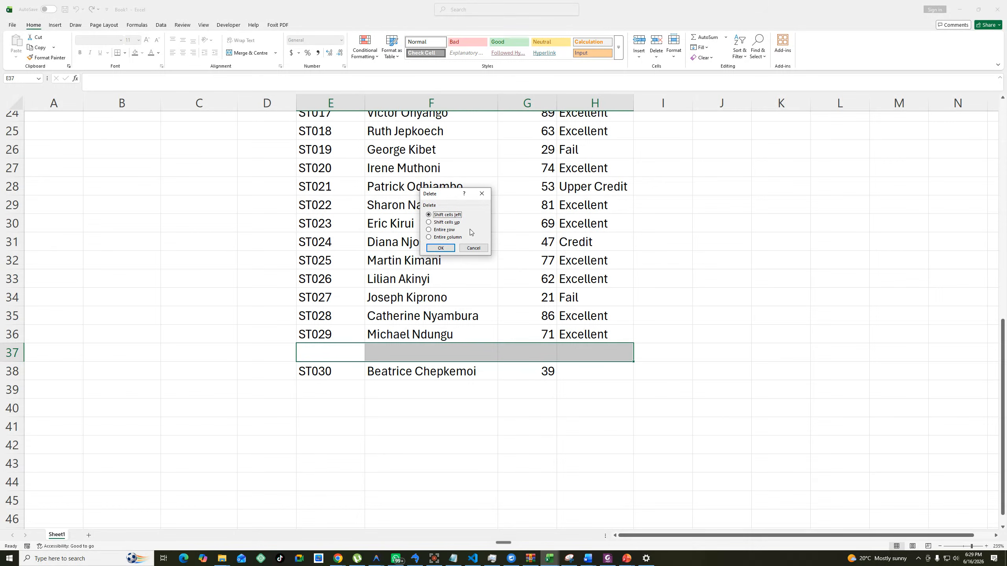
left_click(429, 222)
left_click(441, 248)
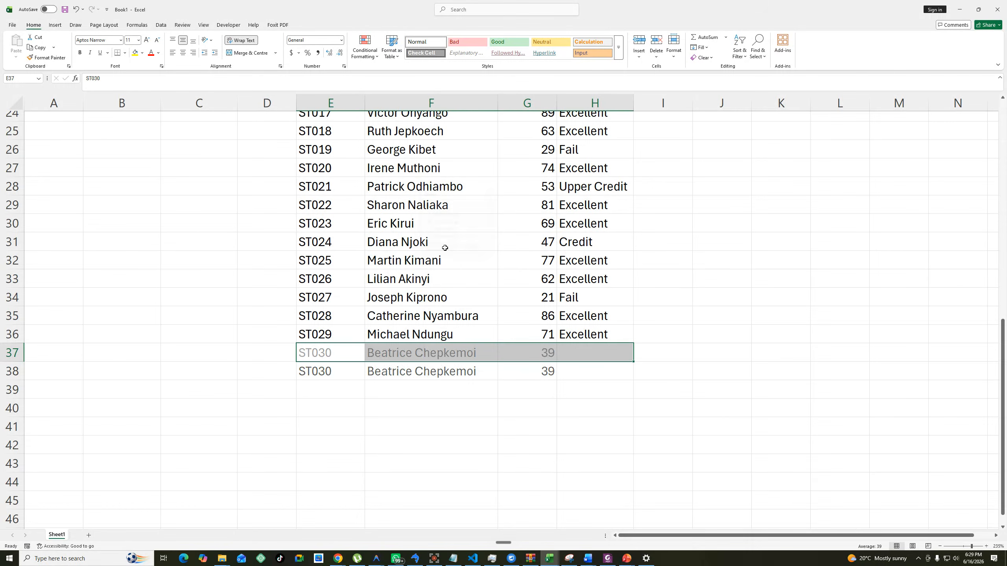
Fill the grading formula from H36 down to H37 for the last student.
left_click(611, 338)
left_click_drag(633, 343, 633, 356)
left_click(631, 357)
scroll(629, 353, "up", 4)
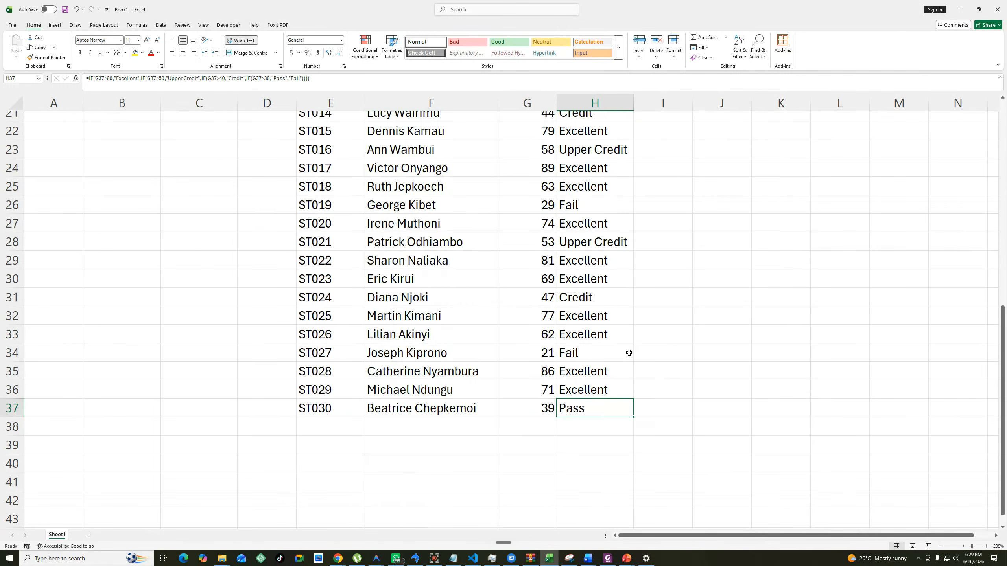
left_click_drag(545, 377, 596, 371)
scroll(601, 368, "up", 4)
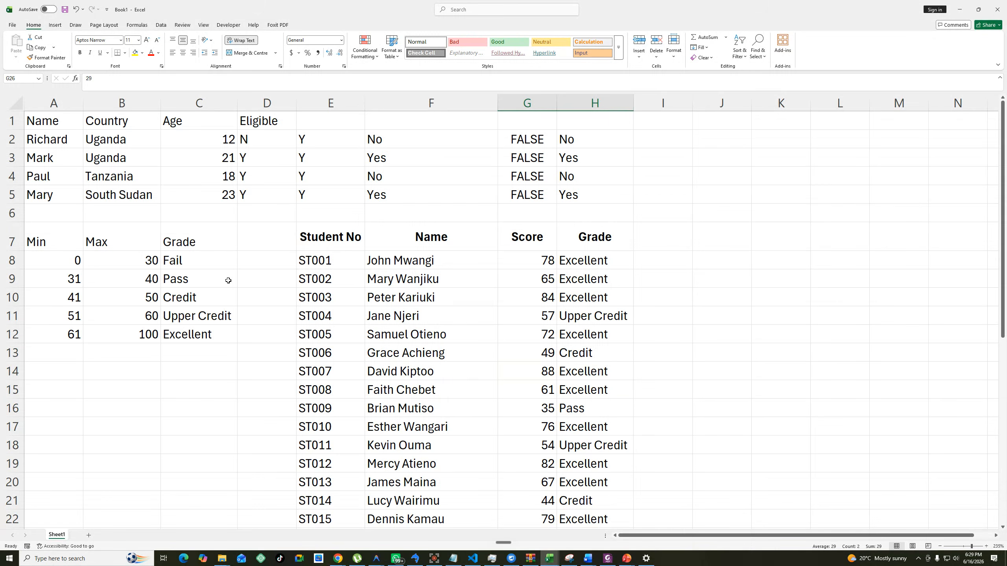
Widen column H to several times its width and open the H8 grading formula in the cell.
left_click(576, 257)
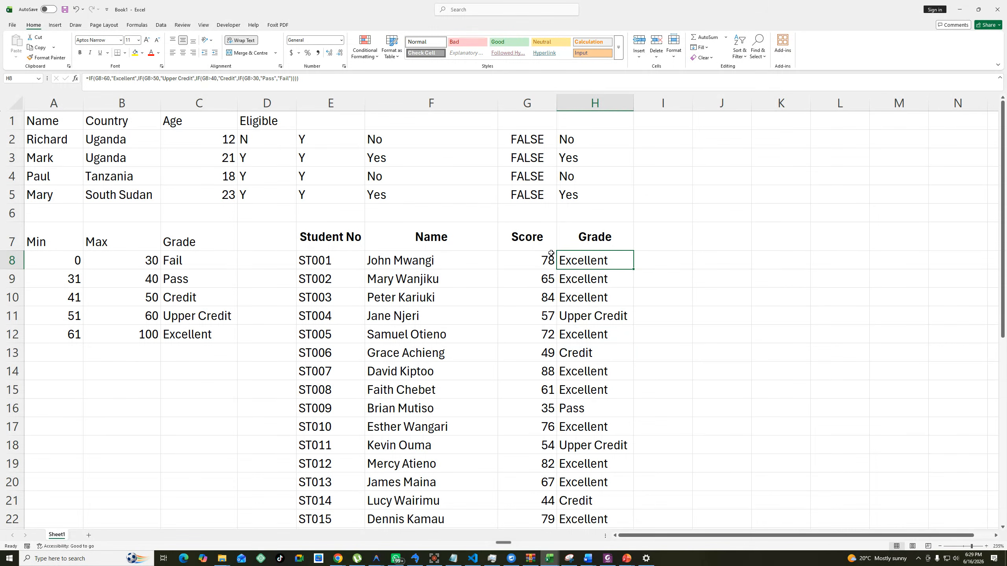
double_click(593, 254)
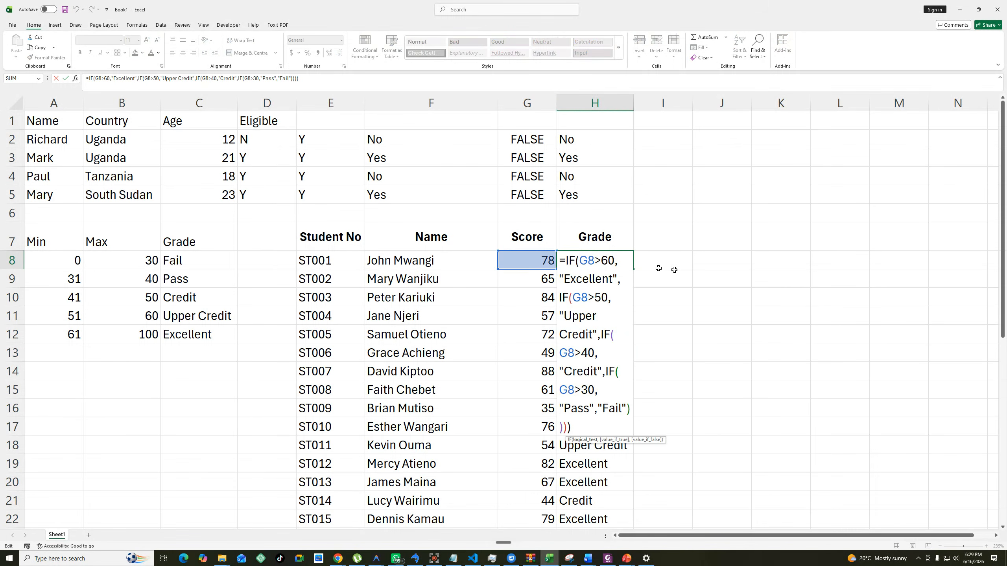
key("Escape")
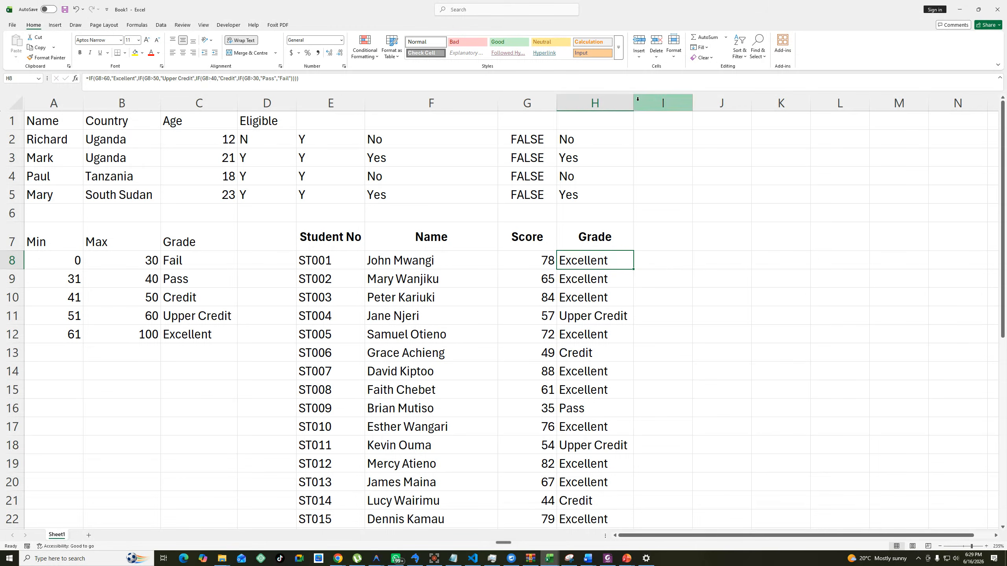
left_click_drag(634, 102, 866, 101)
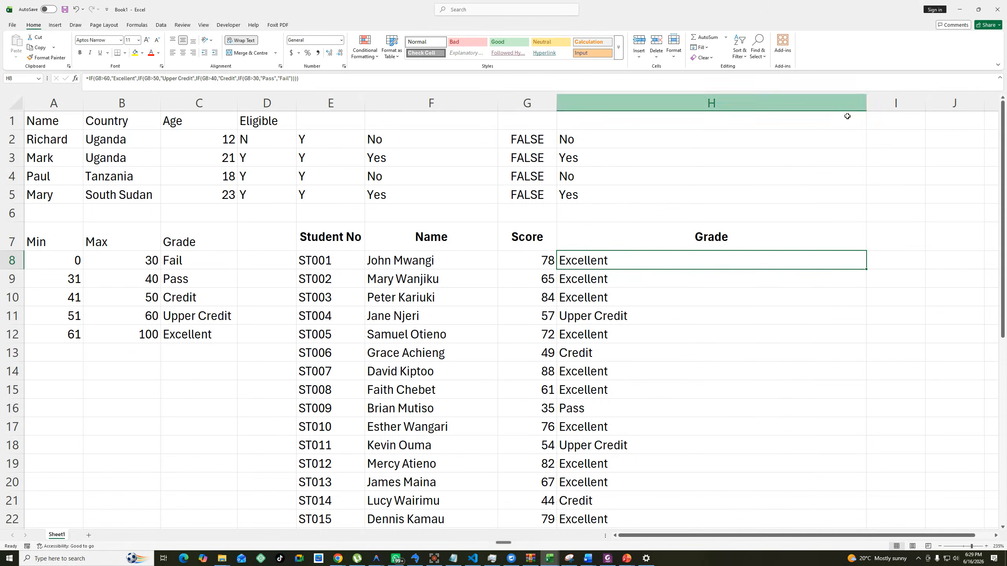
double_click(628, 260)
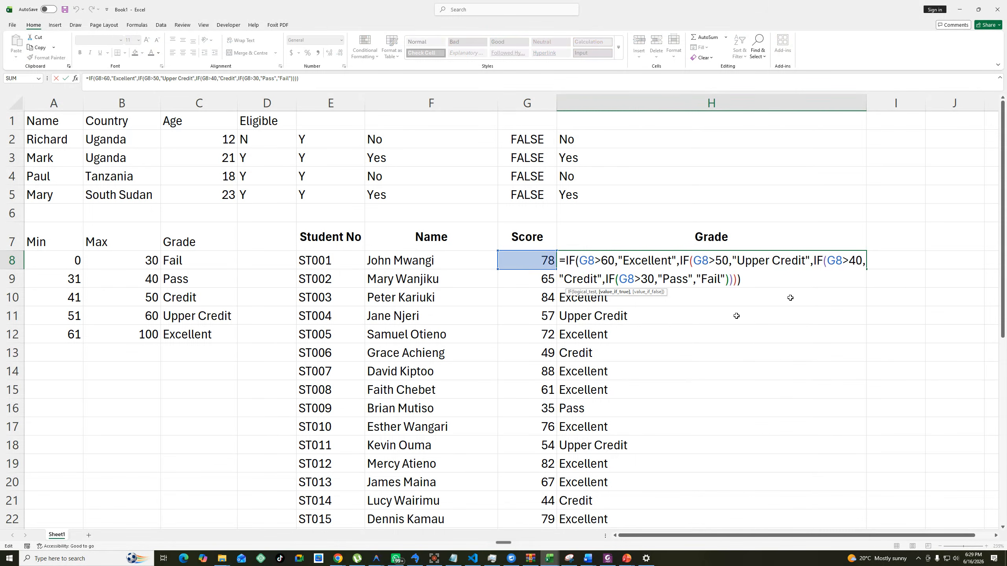
Examine the conditions and results of each nested IF in the H8 formula, and close it without changes.
left_click(822, 281)
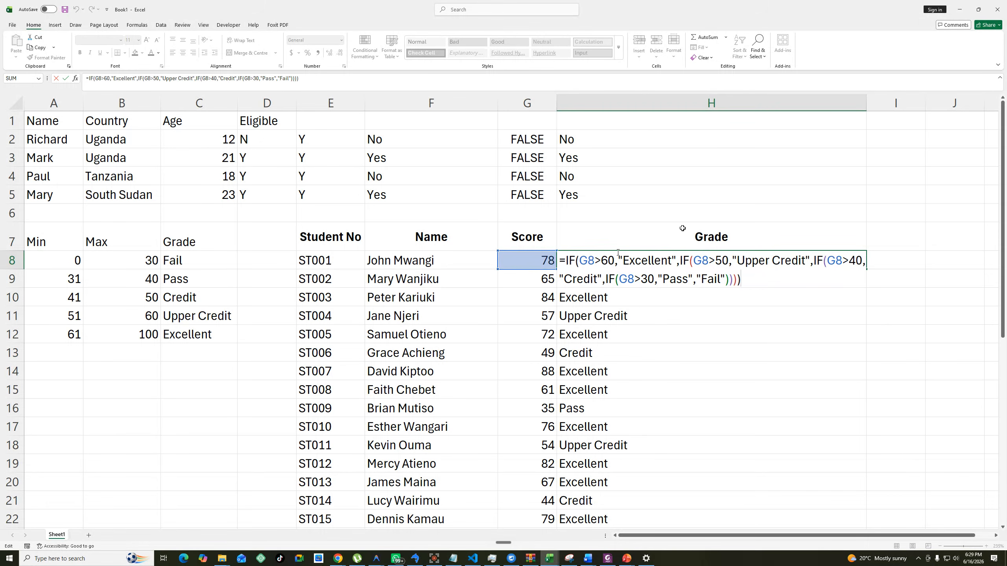
left_click_drag(696, 279, 721, 279)
left_click(595, 261)
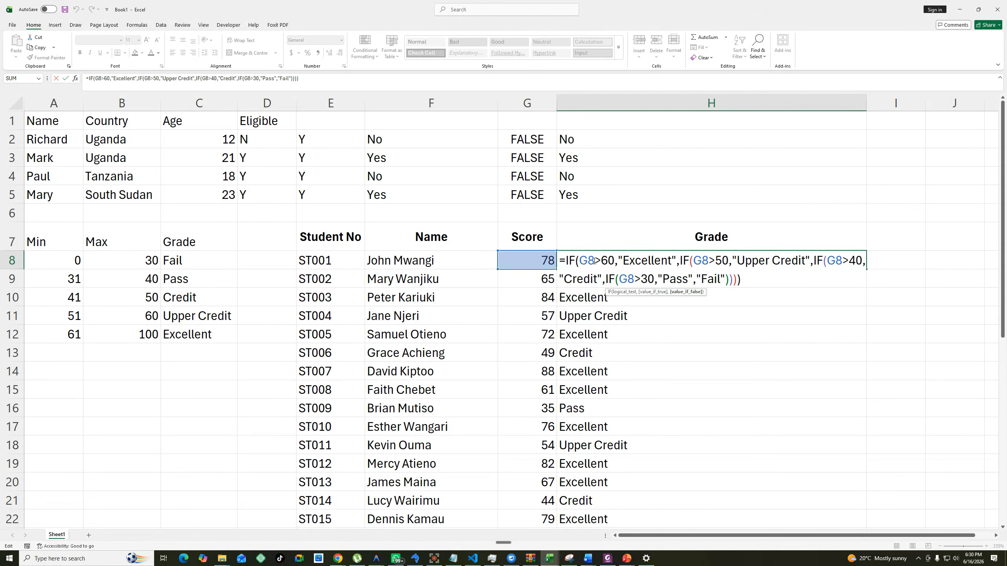
left_click_drag(595, 261, 618, 261)
left_click_drag(683, 259, 723, 260)
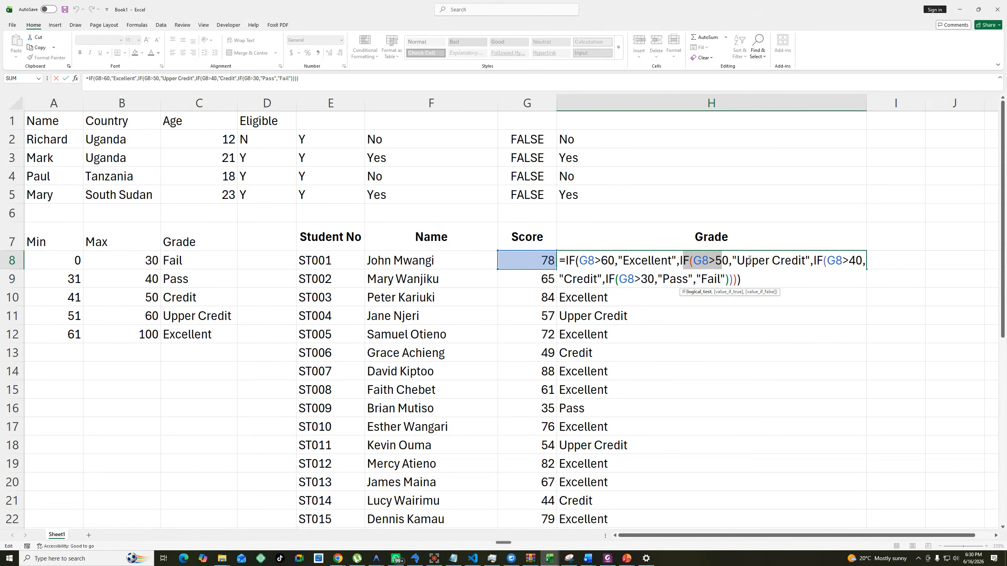
left_click_drag(822, 260, 855, 260)
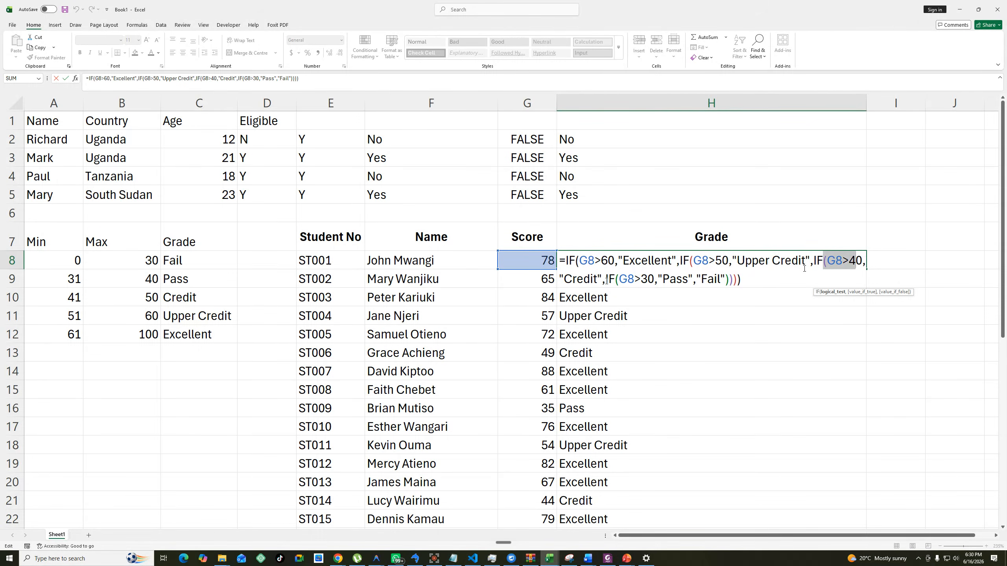
left_click_drag(608, 279, 724, 277)
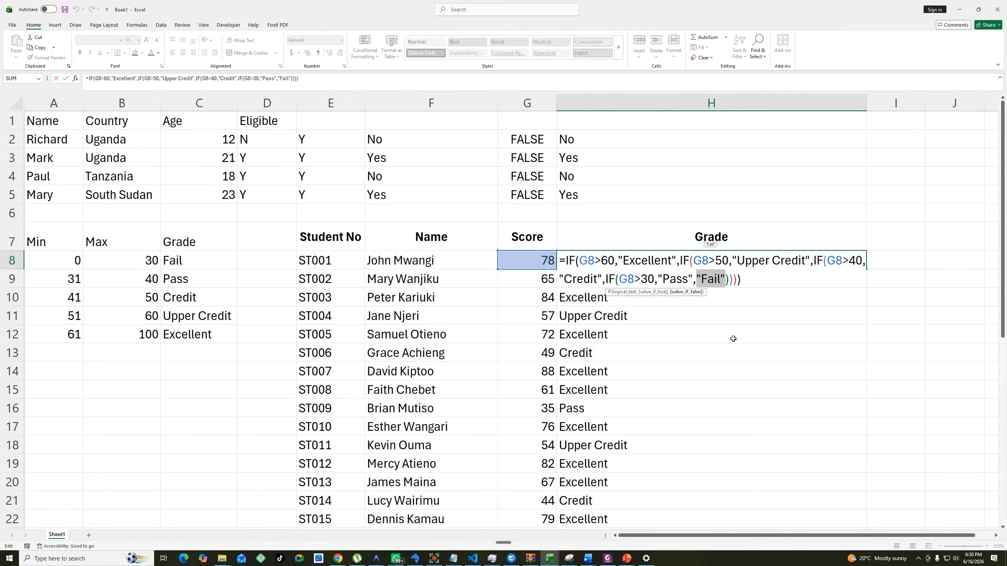
left_click(756, 274)
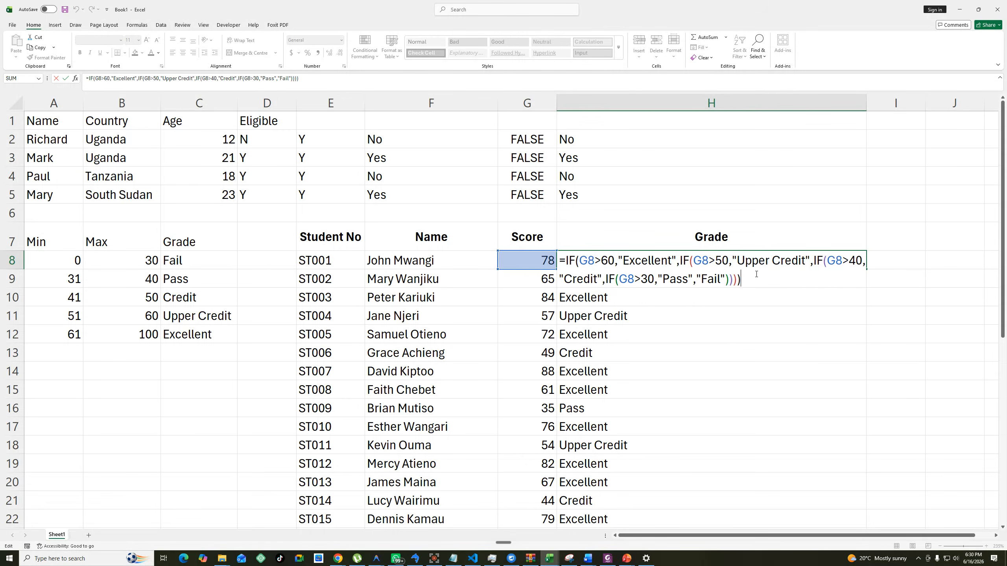
left_click_drag(599, 262, 592, 261)
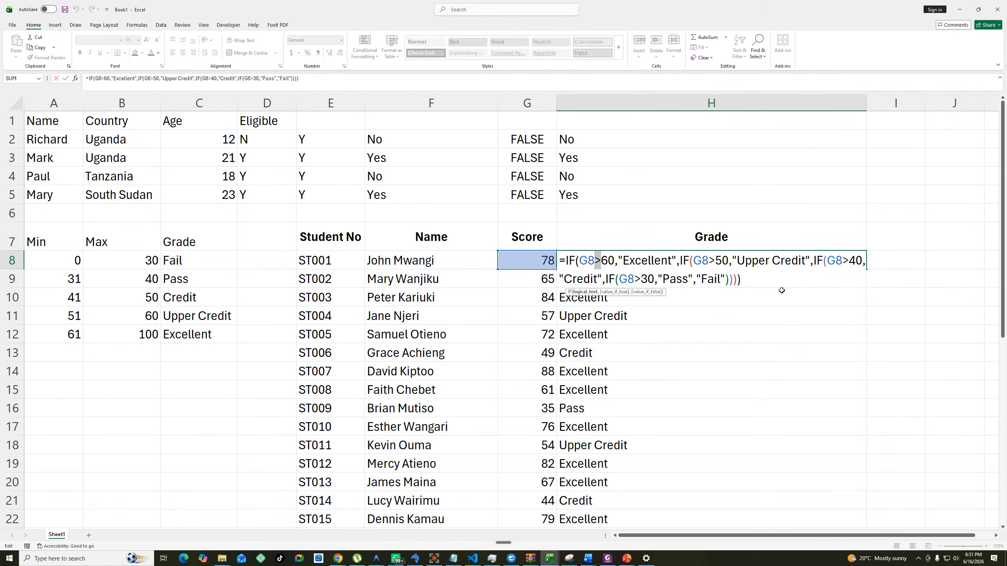
left_click(775, 276)
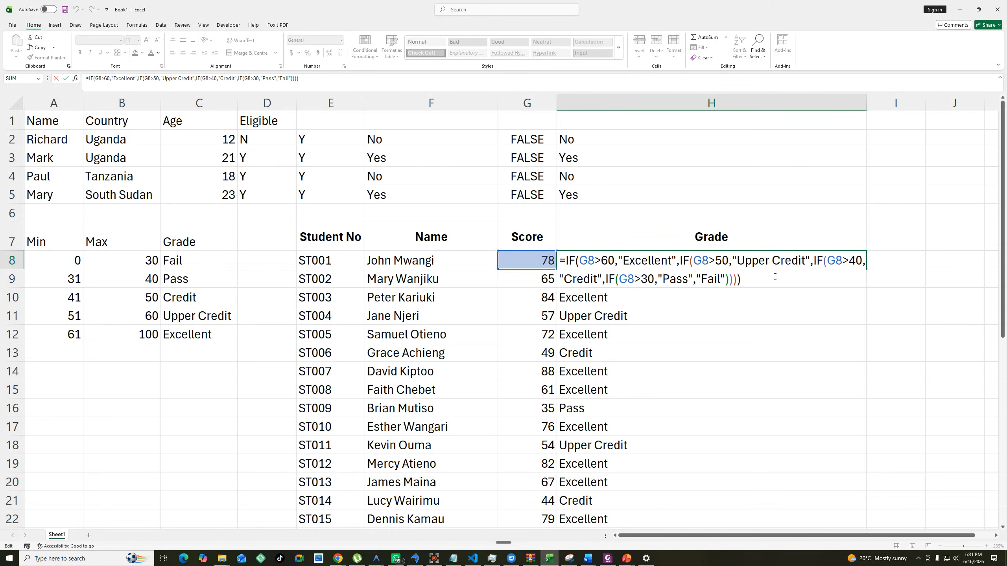
key("Return")
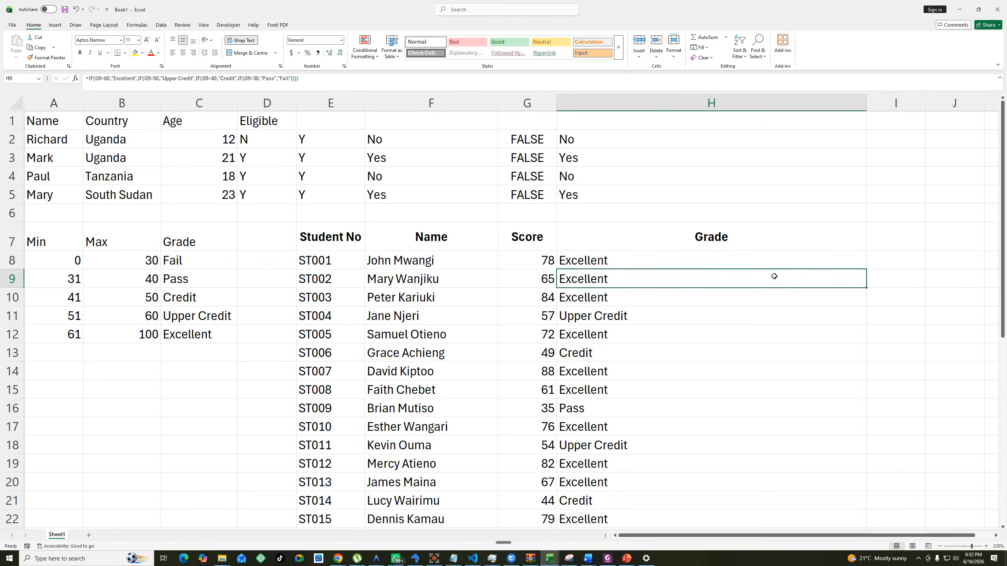
Select the student names in F8:F37, and narrow column H to just fit its grades.
left_click(424, 260)
left_click_drag(426, 272, 453, 493)
scroll(498, 424, "up", 5)
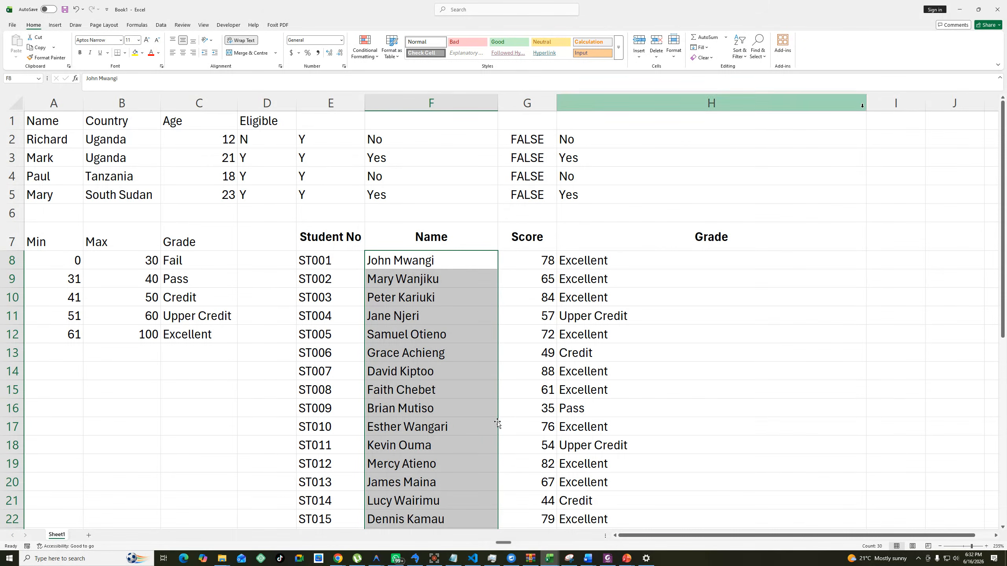
left_click_drag(866, 104, 637, 151)
Enter the header "First" in I7 and "Lastname" in J7, beside the Grade header.
left_click(669, 261)
left_click(669, 234)
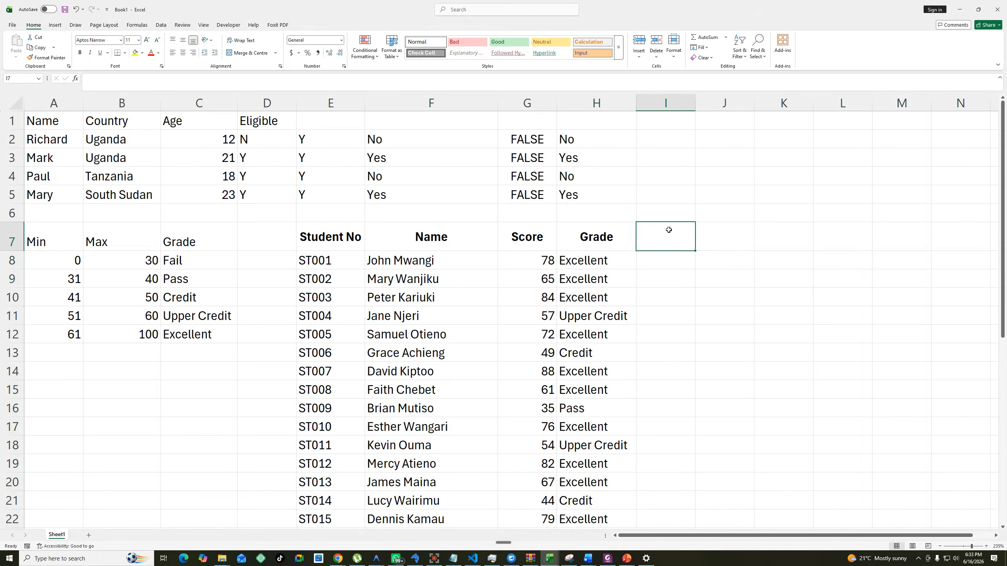
type("First")
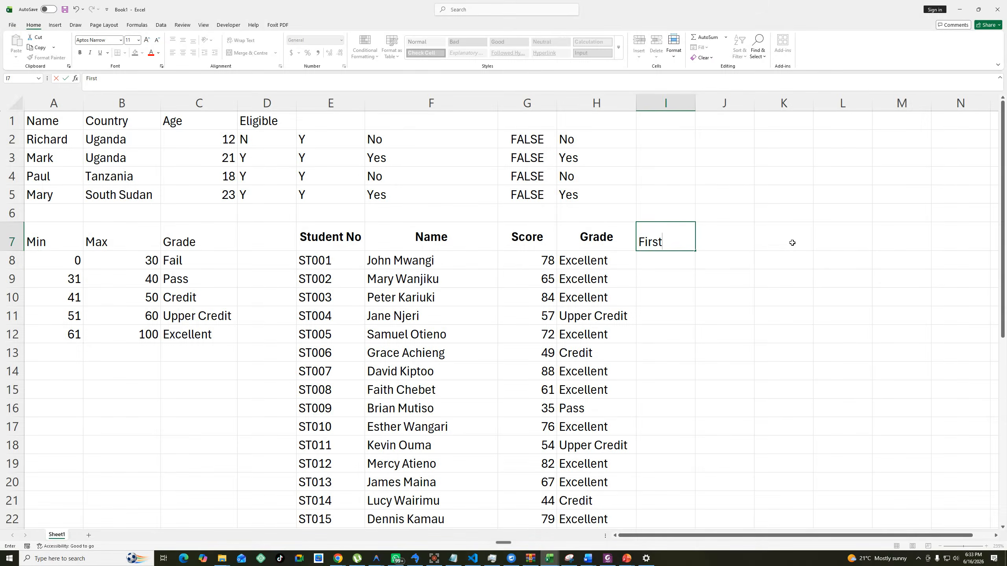
key("Tab")
type("Last")
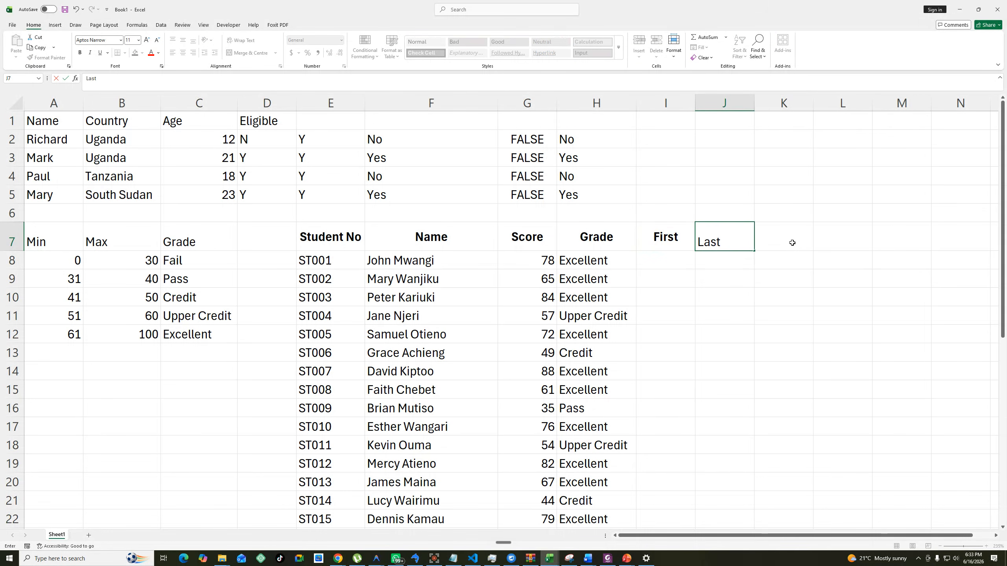
type("name")
left_click(774, 292)
Complete the I7 header as "Firstname" and widen columns I and J to fit their headers.
double_click(686, 235)
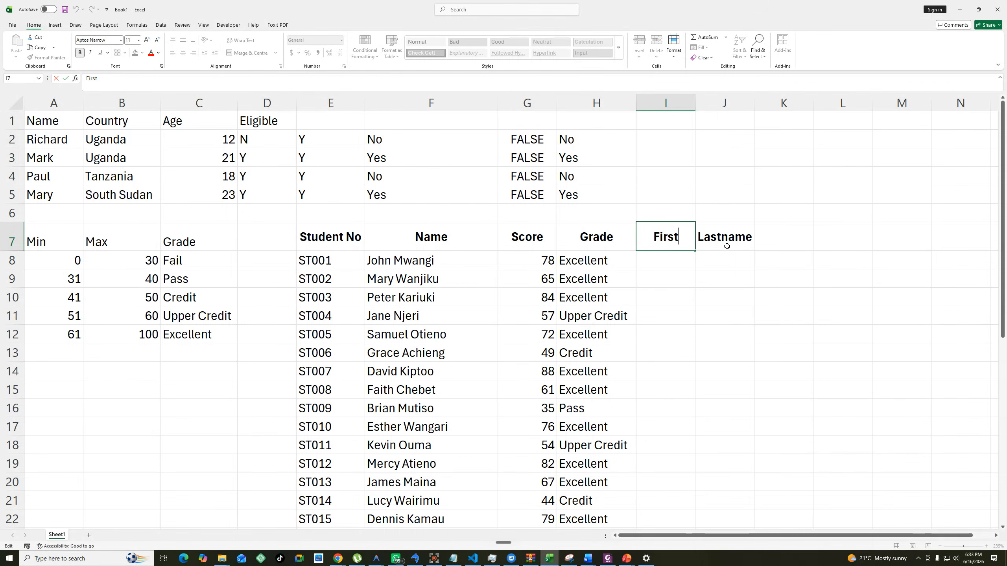
type("name")
left_click(685, 282)
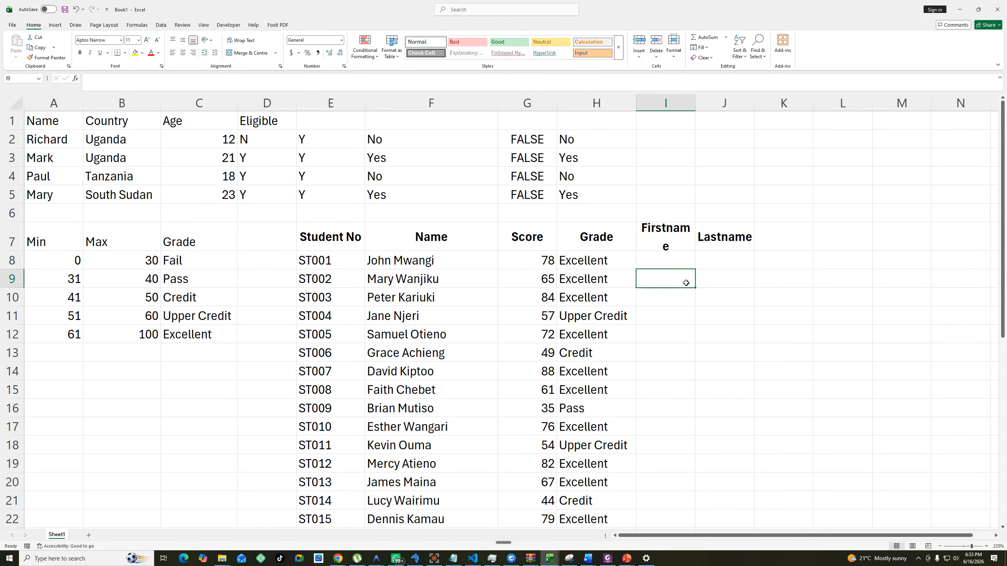
left_click_drag(698, 101, 733, 101)
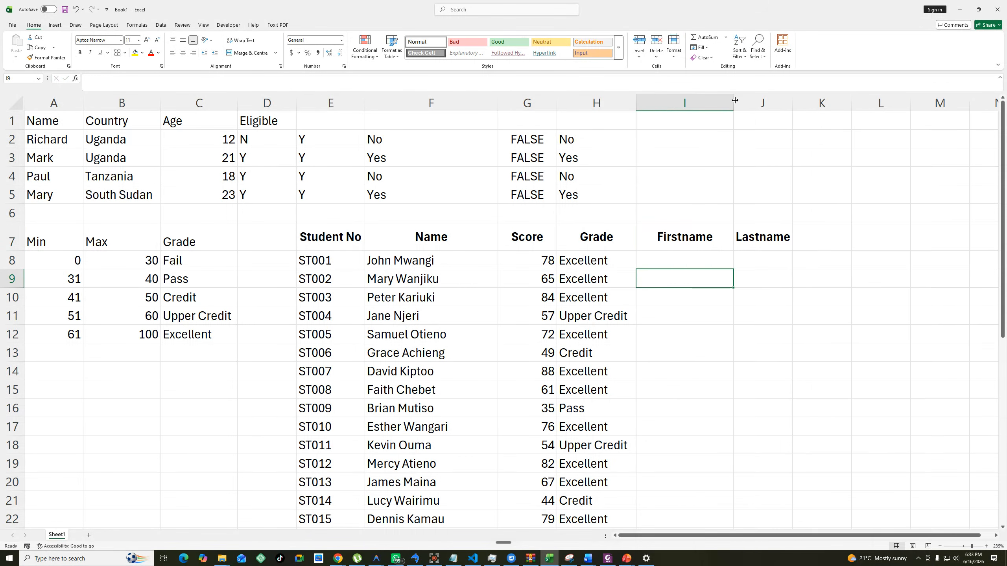
left_click_drag(794, 102, 803, 103)
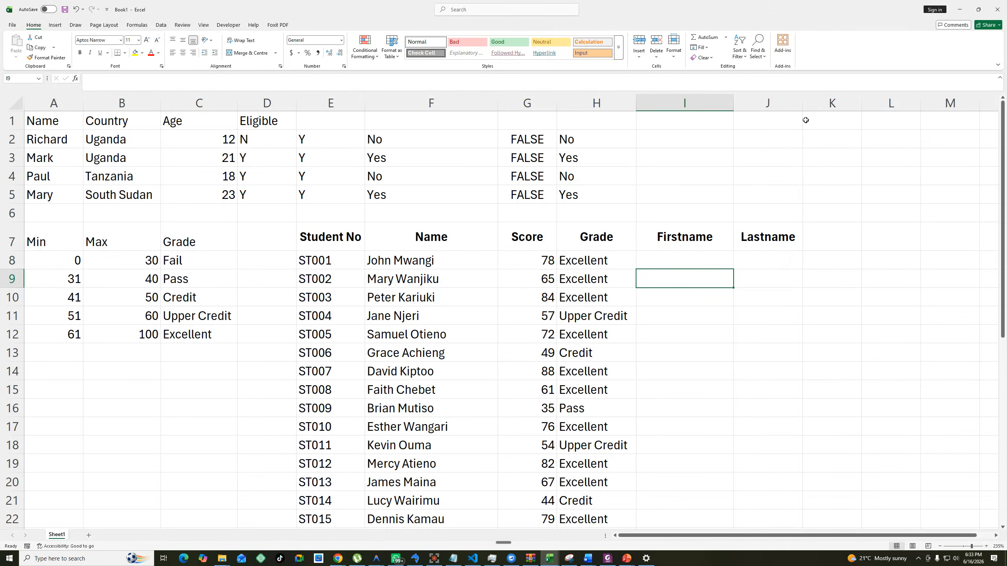
Enter =LEFT(F8,FIND(" ",F8)) in I8 to extract the first name from the full name.
left_click(680, 262)
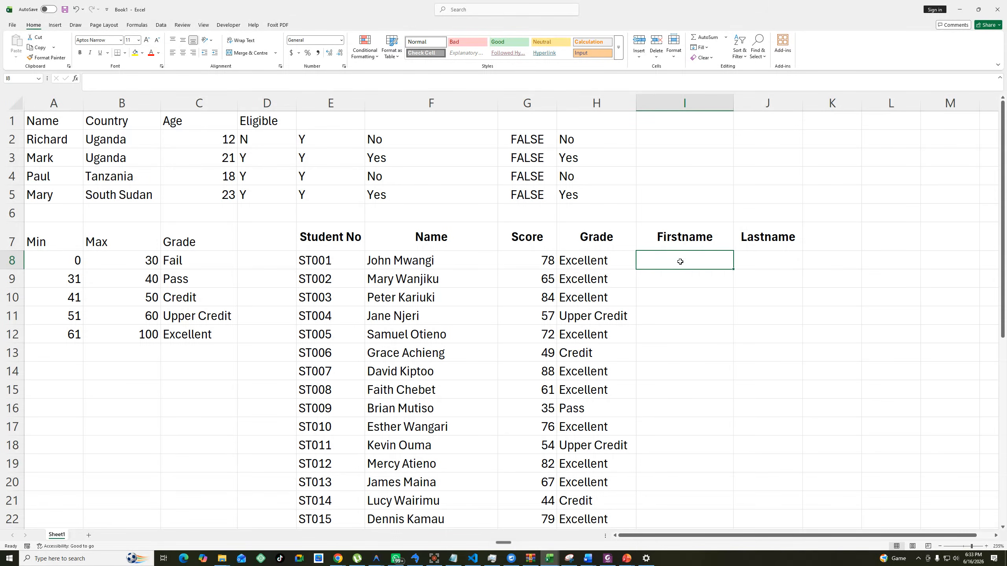
type("=le")
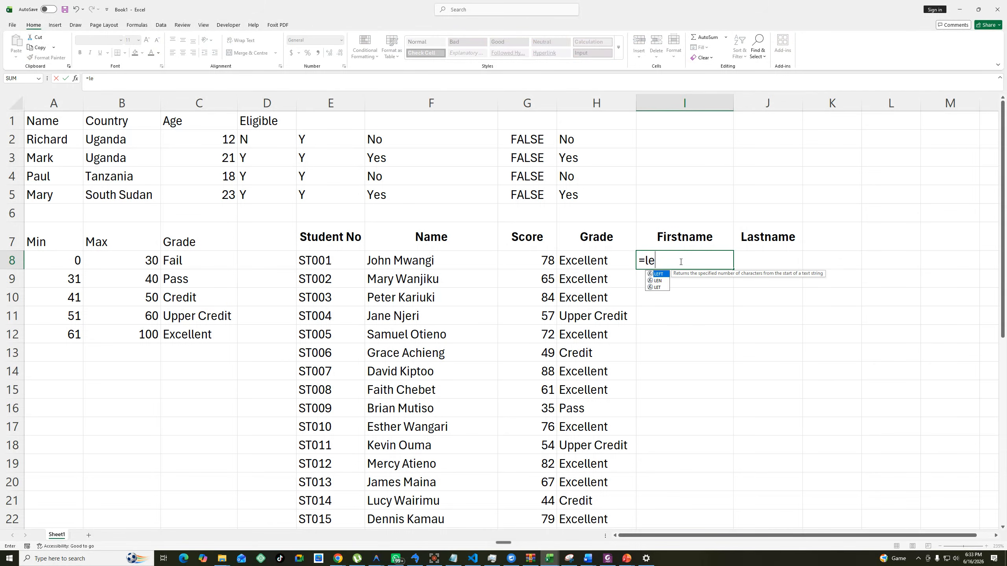
type("ft(")
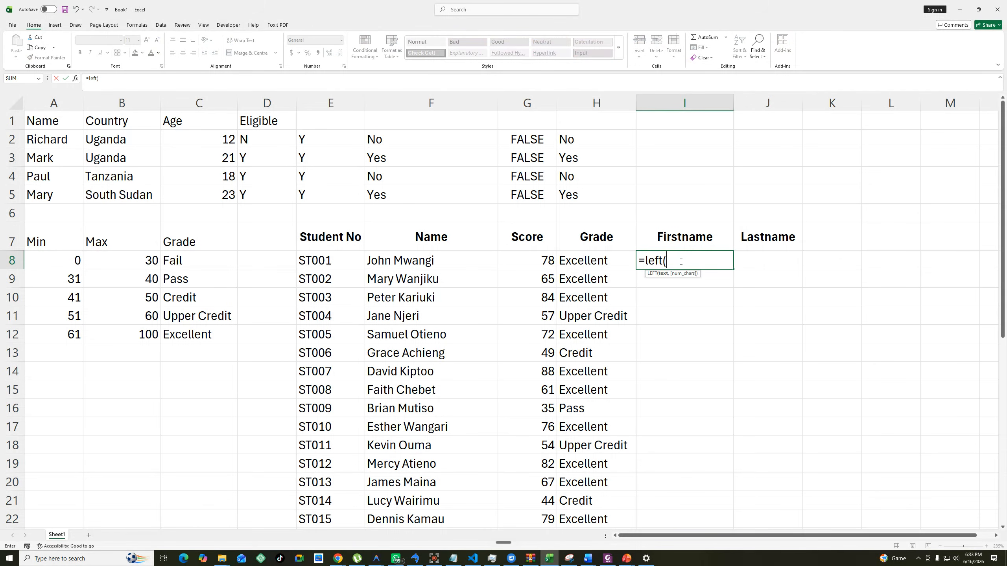
left_click(404, 262)
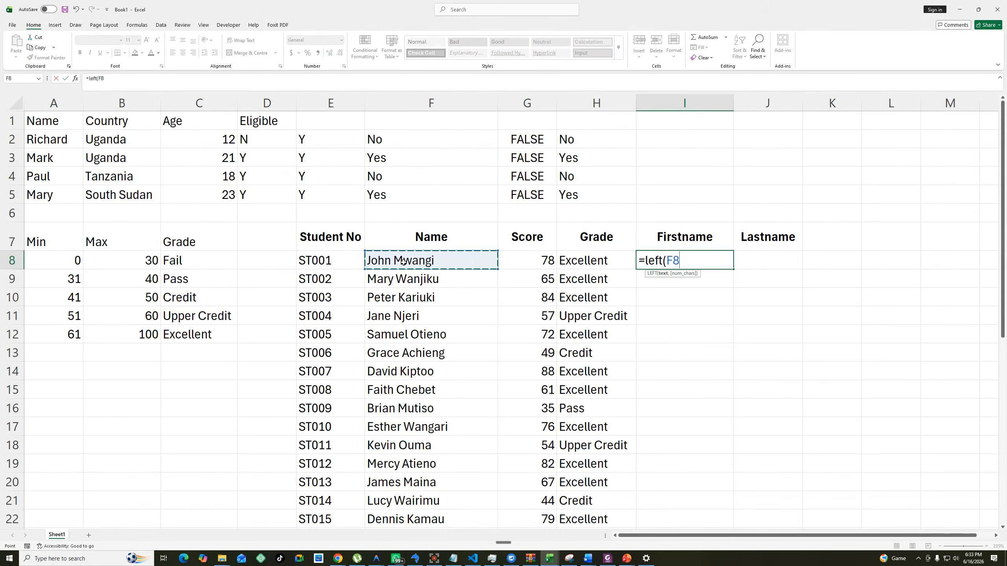
type(",find")
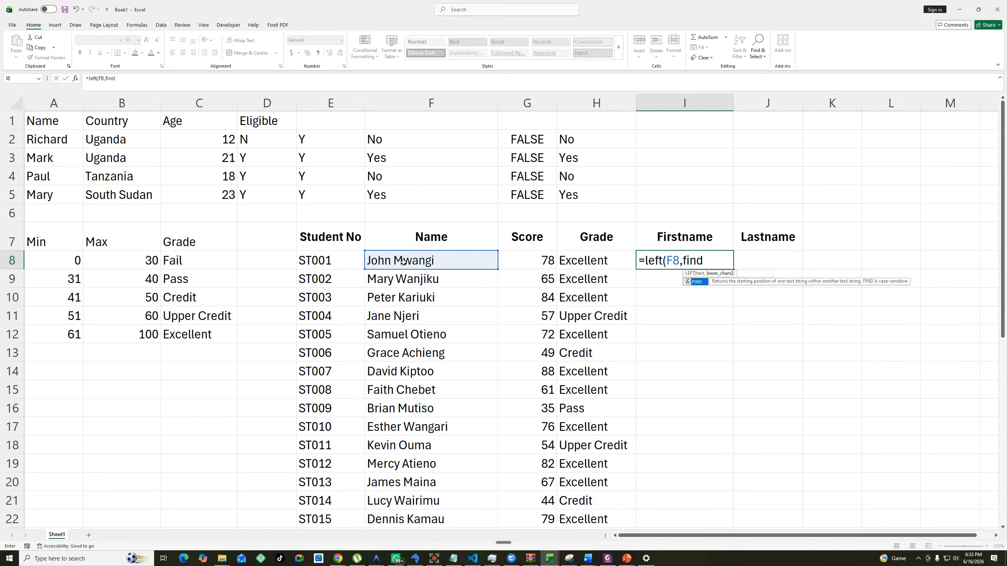
type("(")
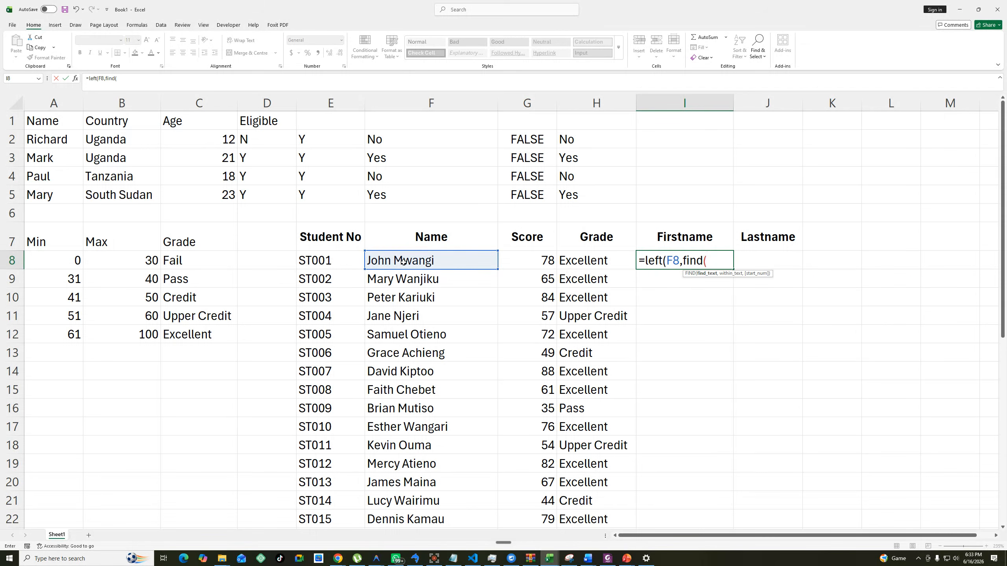
type("\" \",")
left_click(398, 259)
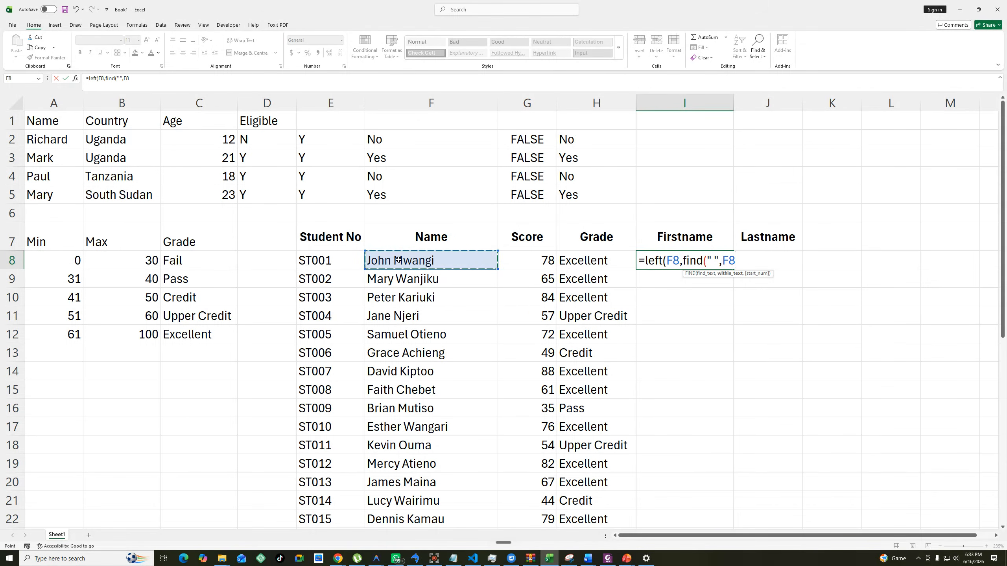
type("))")
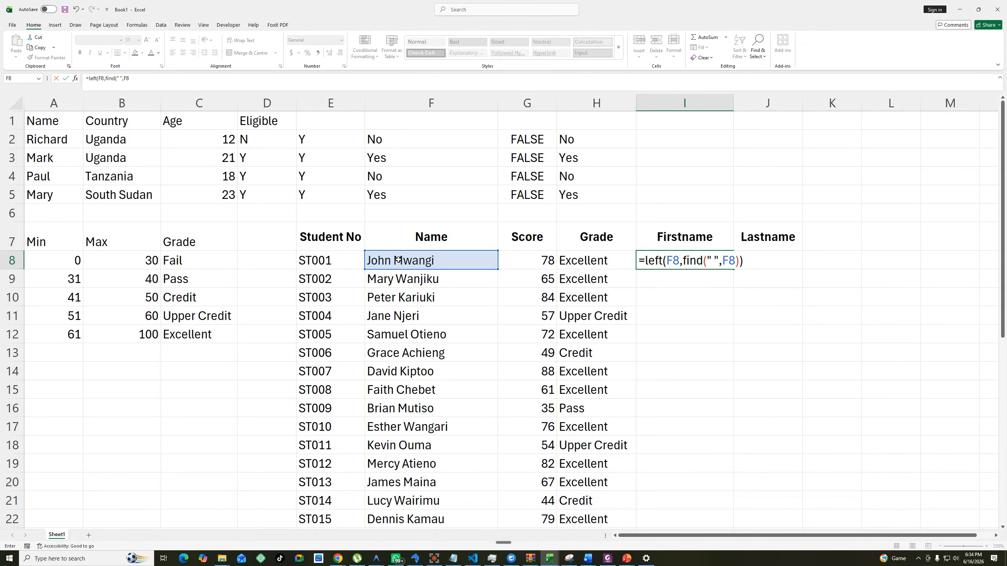
key("Return")
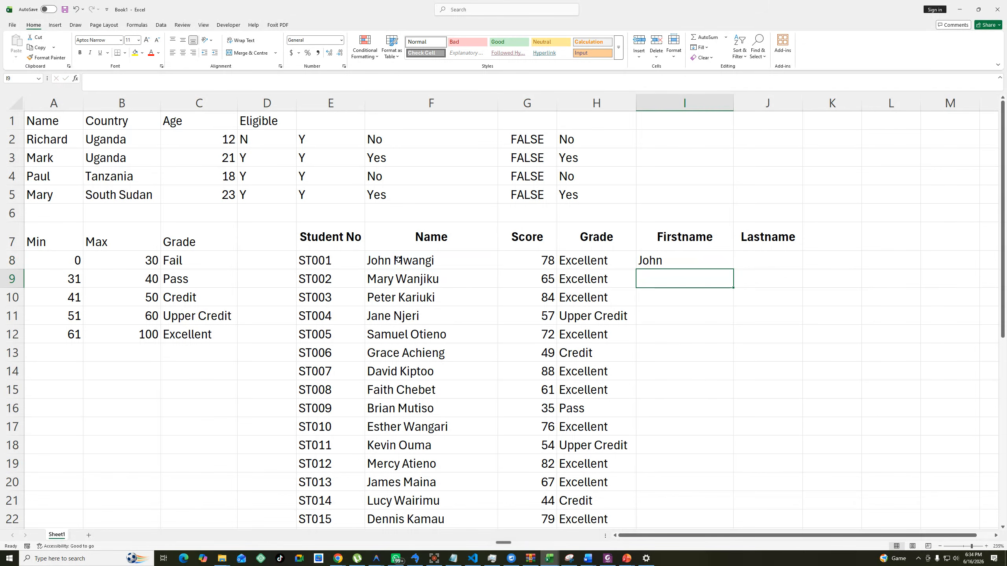
Fill the Firstname formula from I8 down to I37 and check the filled column.
left_click(694, 261)
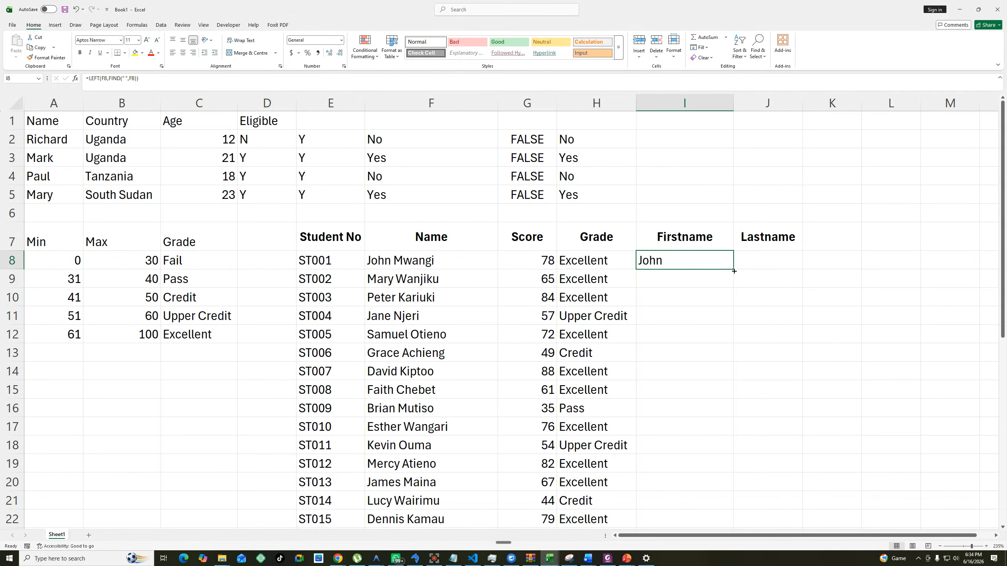
double_click(734, 271)
scroll(702, 341, "down", 7)
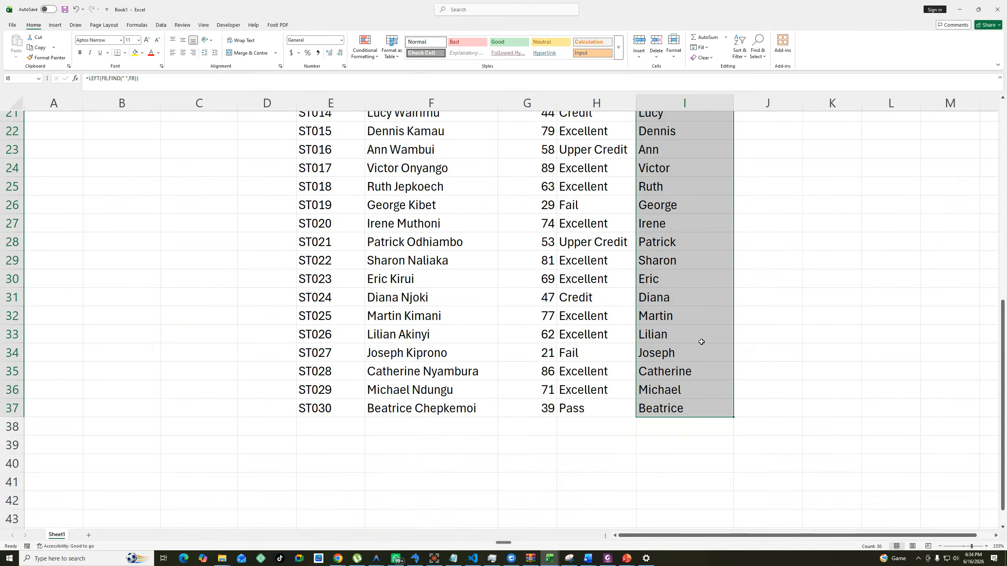
scroll(701, 341, "down", 6)
scroll(701, 342, "up", 9)
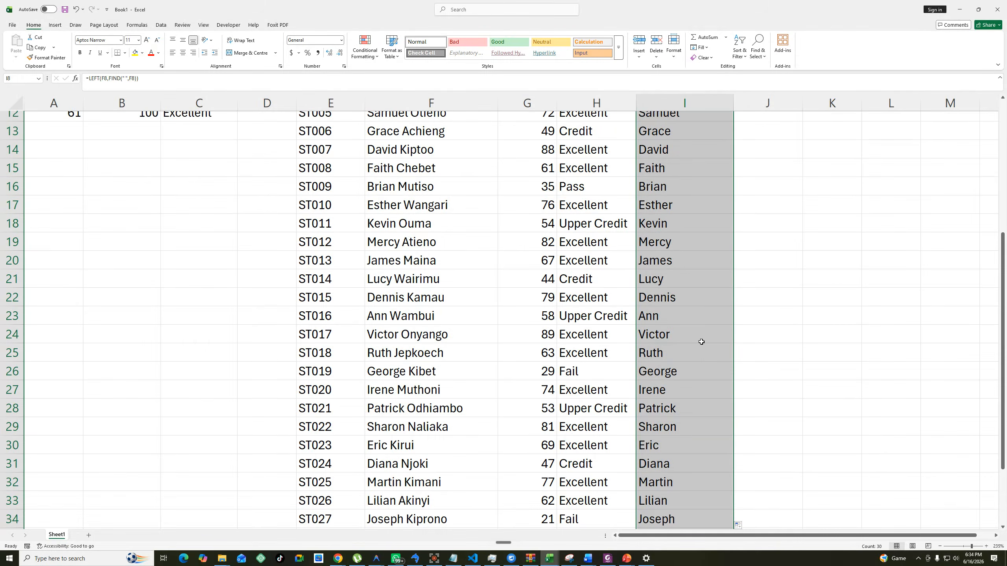
scroll(701, 342, "up", 4)
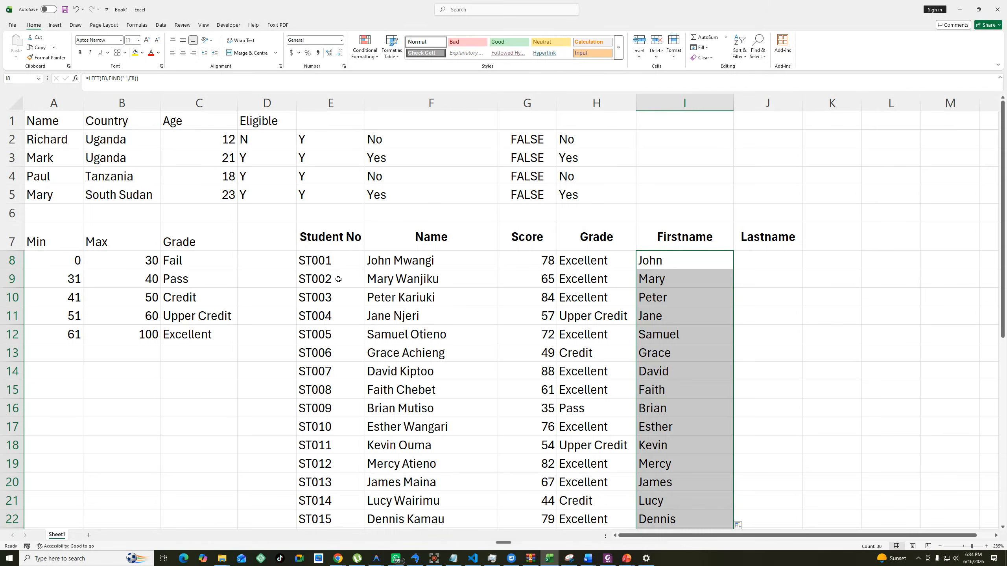
Enter =SUBSTITUTE(F8,I8,"") in J8 to get the last name by removing the first name from the full name.
left_click(766, 259)
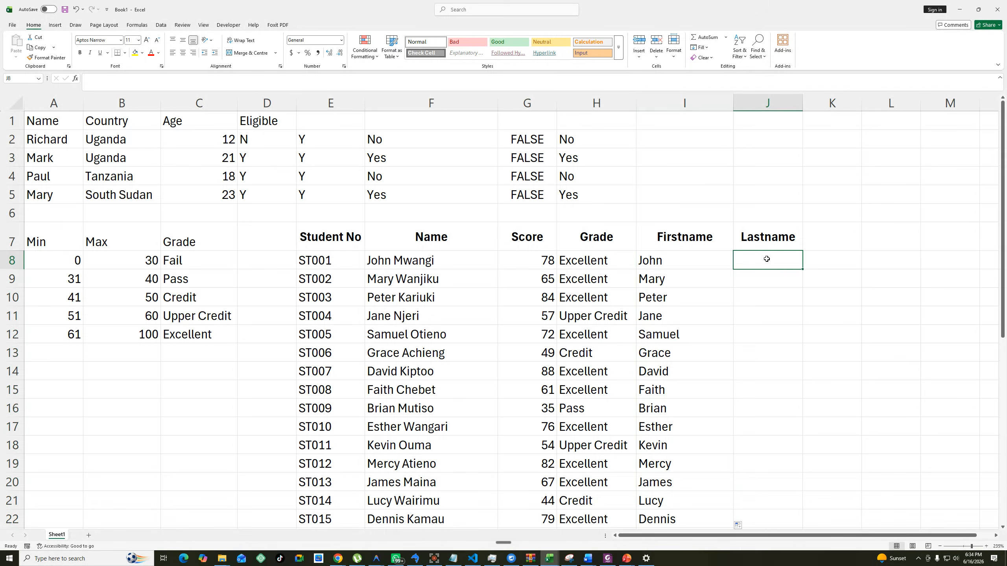
type("=su")
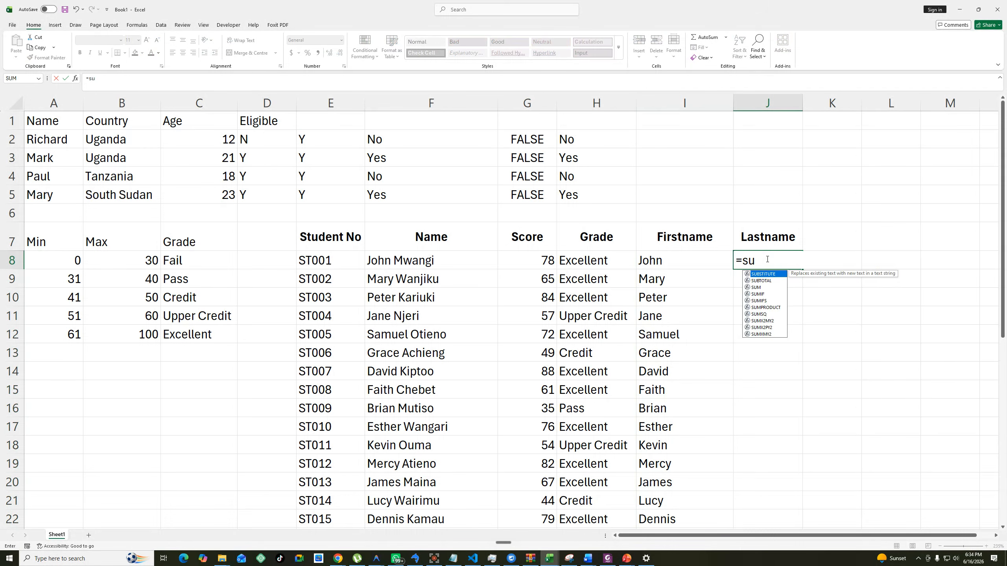
key("Tab")
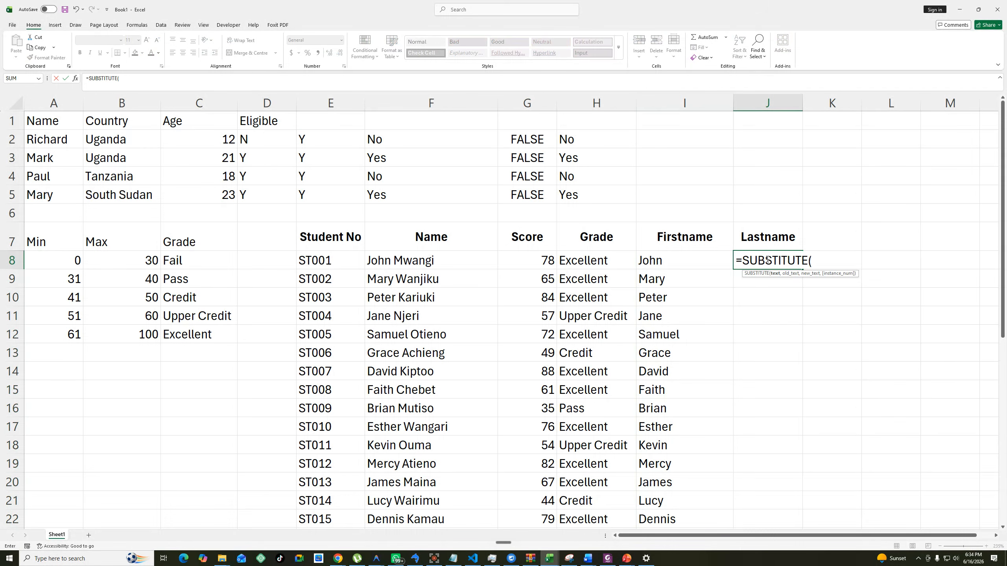
left_click(395, 262)
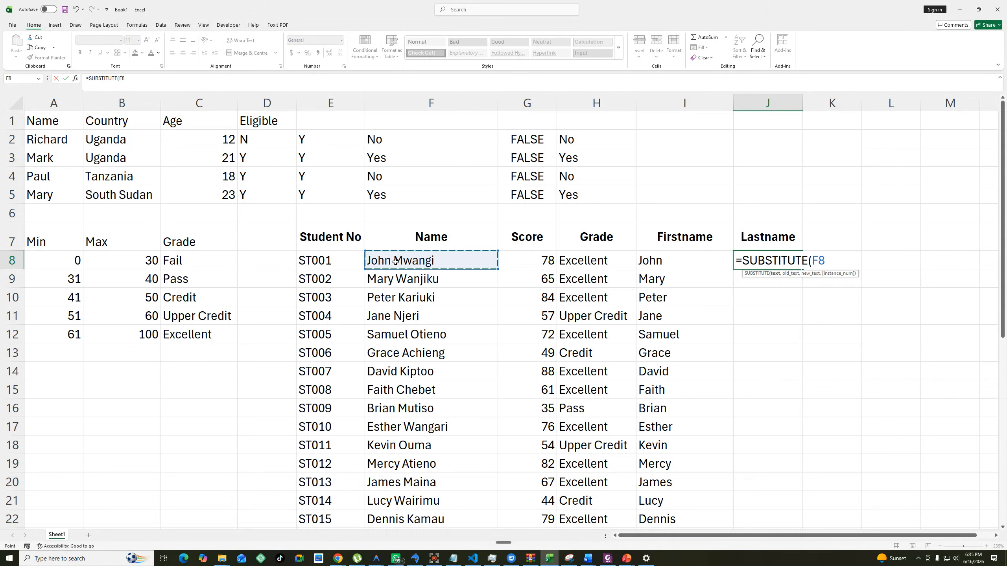
type(",")
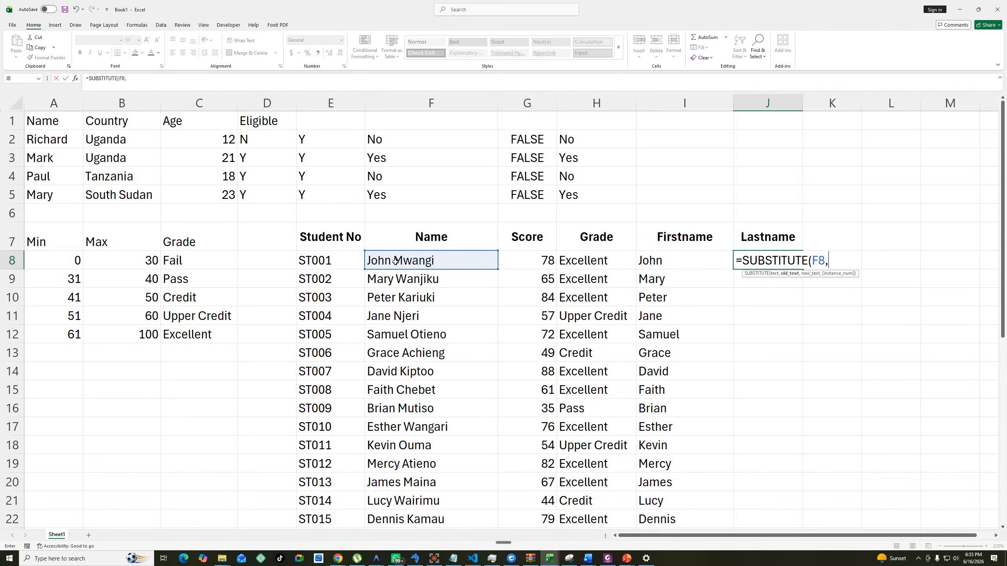
left_click(674, 258)
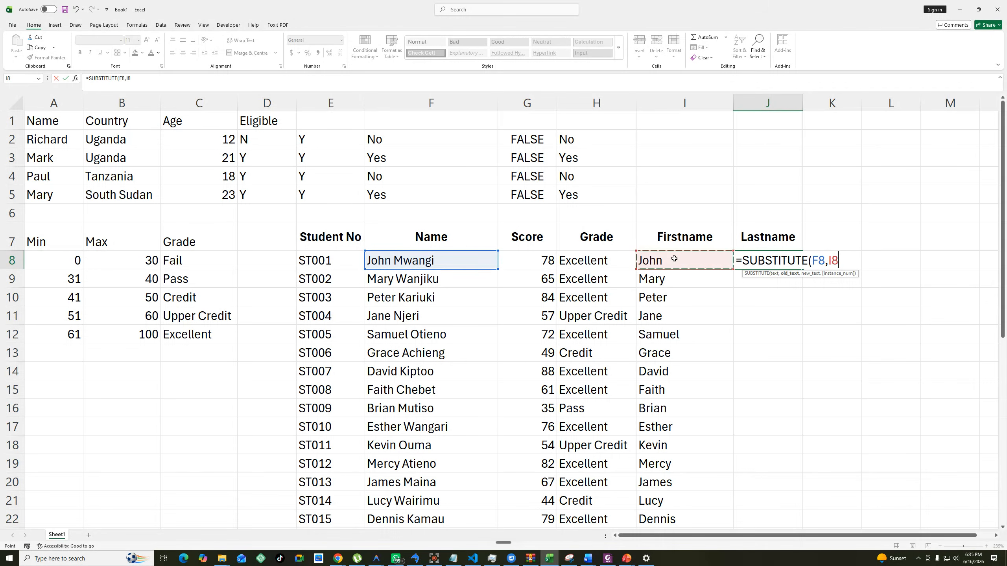
type(",\"\")")
key("Return")
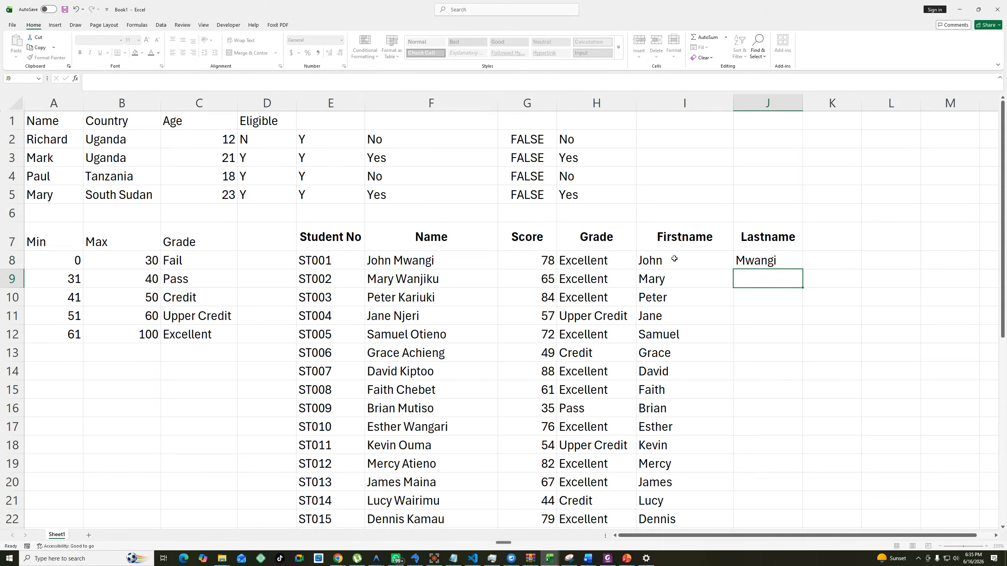
Fill the Lastname formula from J8 down to J37 and check the filled column.
left_click(779, 262)
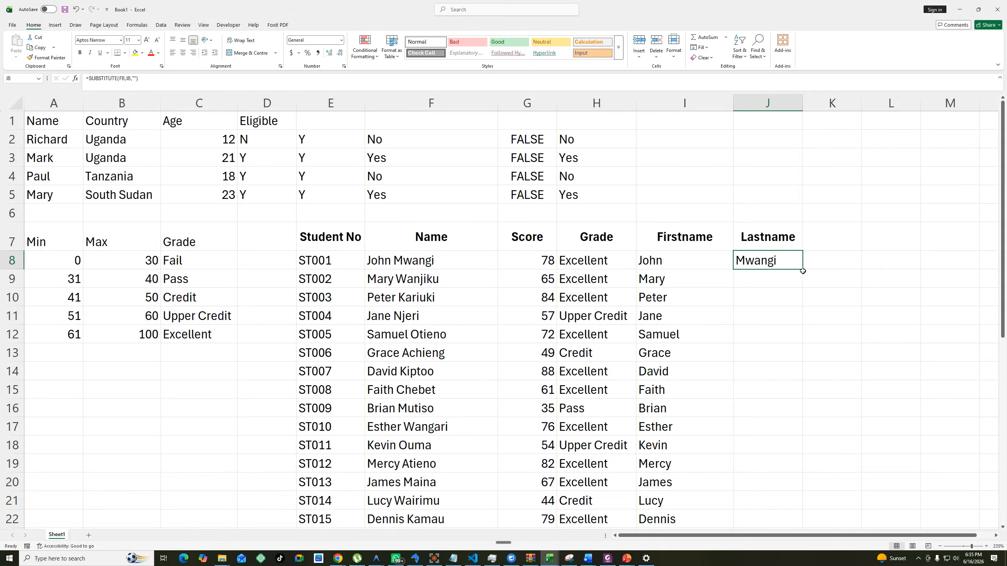
double_click(803, 271)
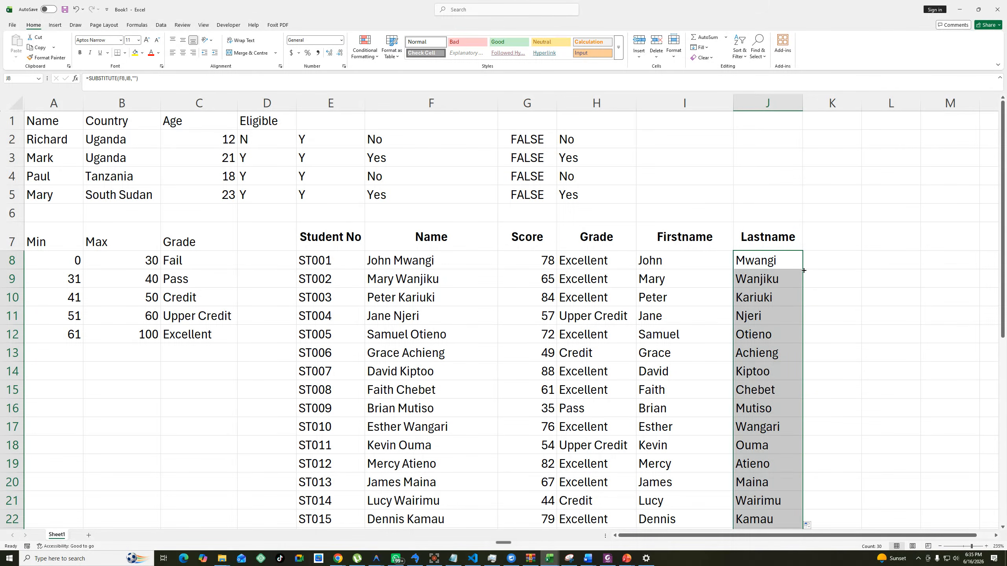
scroll(802, 278, "down", 8)
scroll(800, 306, "up", 4)
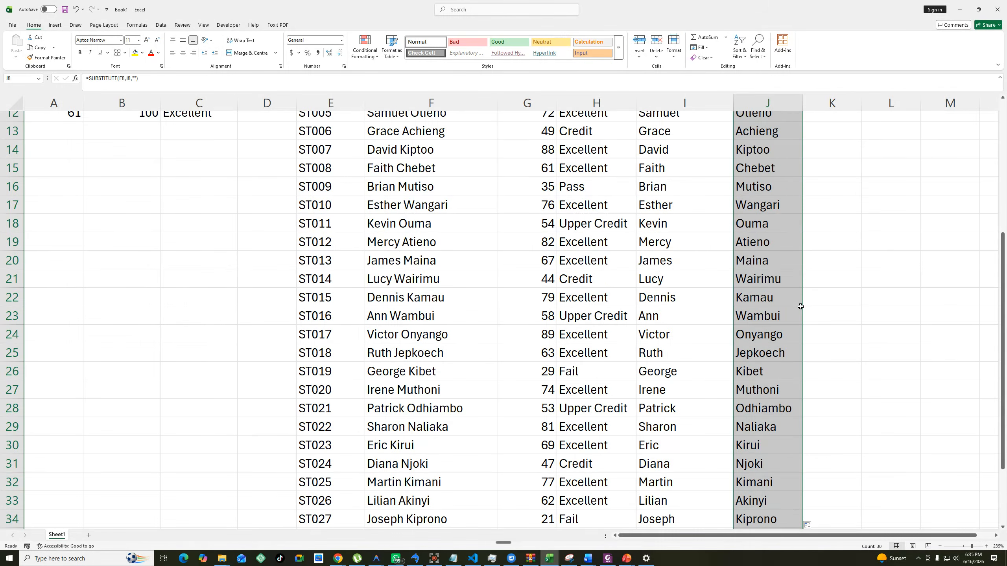
scroll(800, 307, "up", 4)
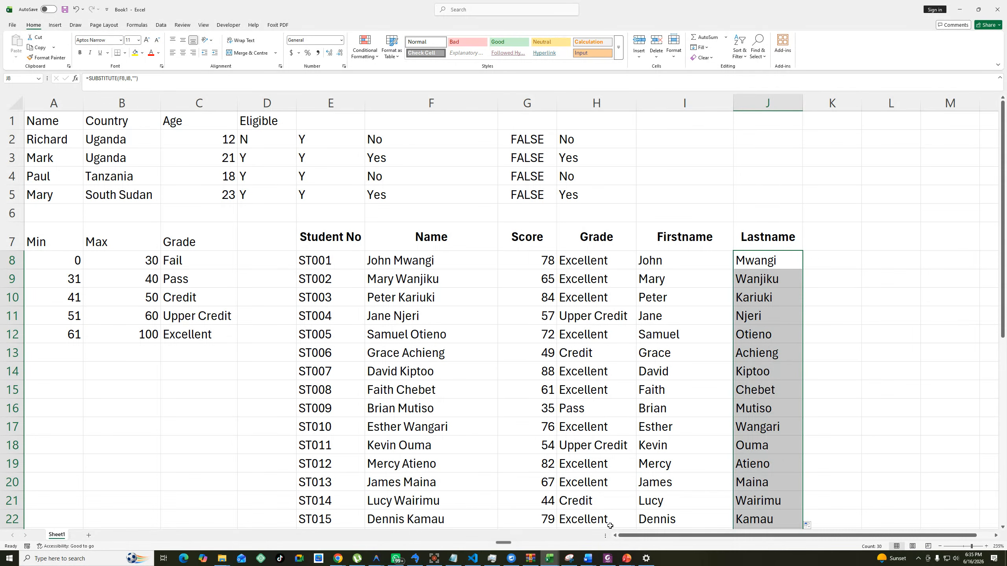
Examine the LEFT and FIND formula in I8 and close it without changes.
left_click(741, 353)
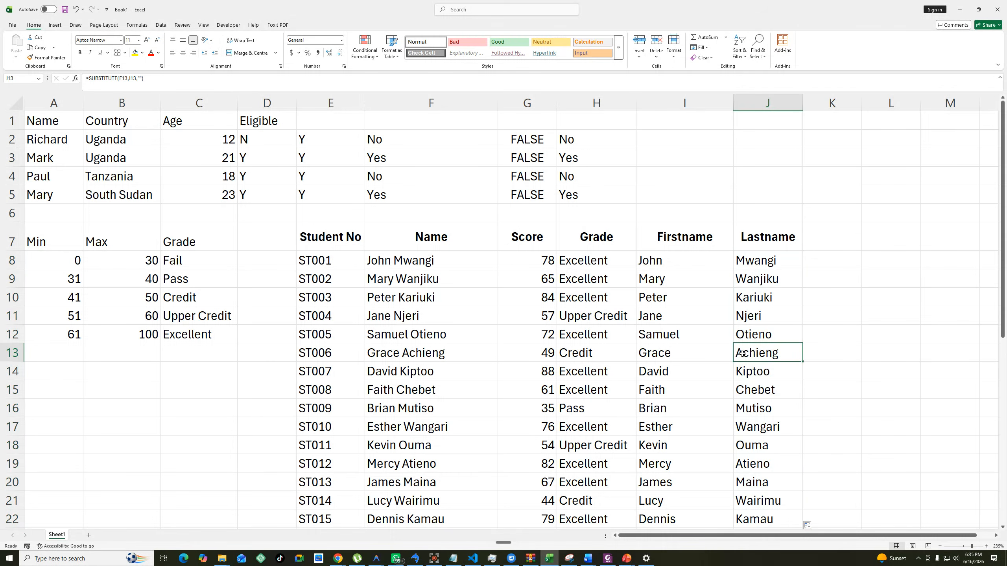
left_click(666, 262)
double_click(705, 260)
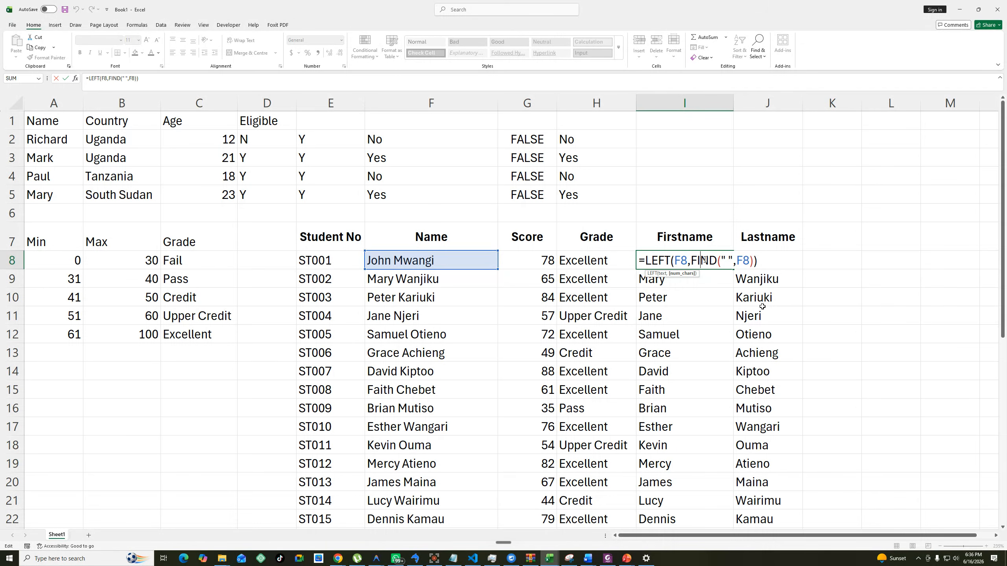
key("ctrl+Return")
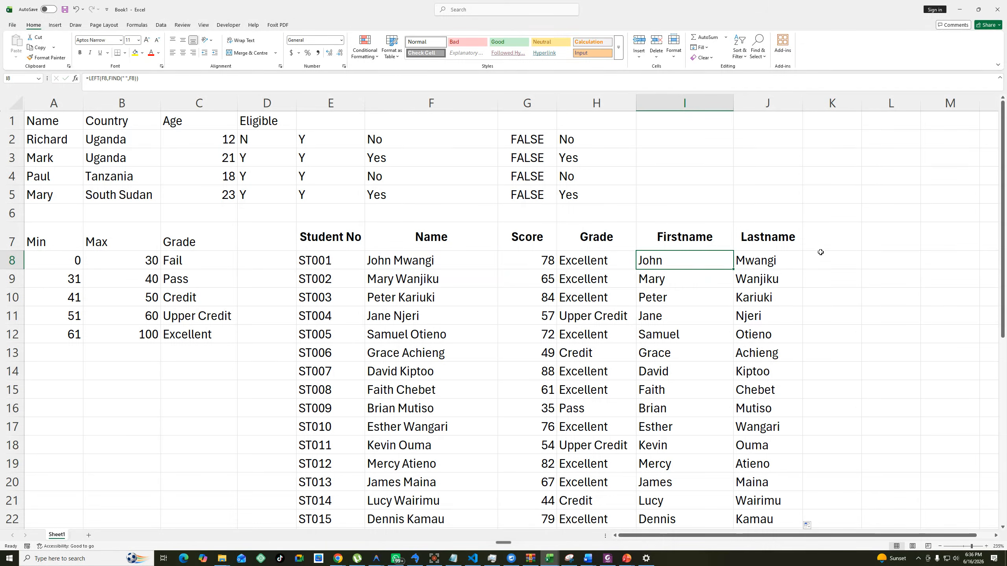
left_click(796, 299)
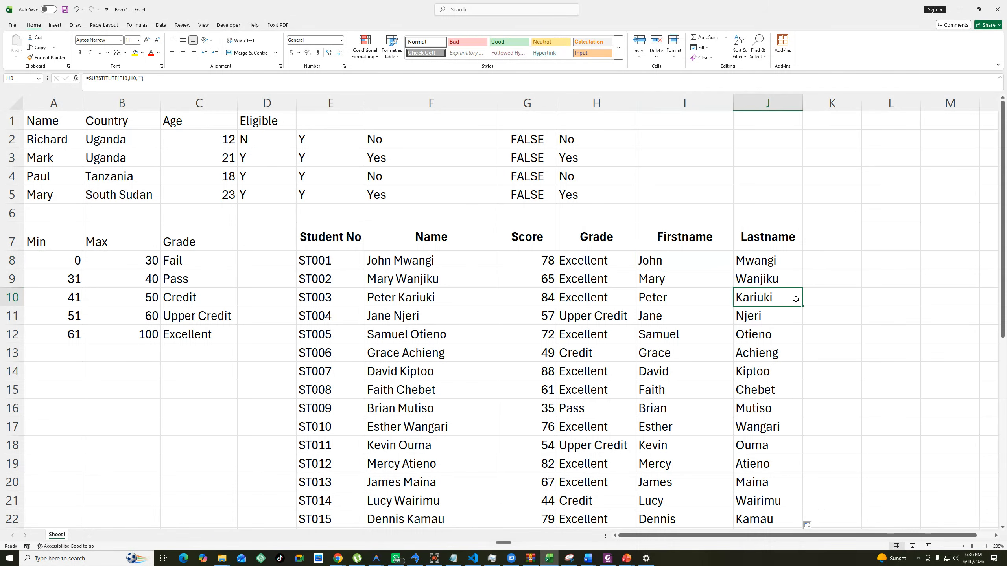
Switch to the Data Science Excel Practice Questions document in Word and copy Question 1's Product, Quantity and Total table through the Erasers row.
left_click(589, 560)
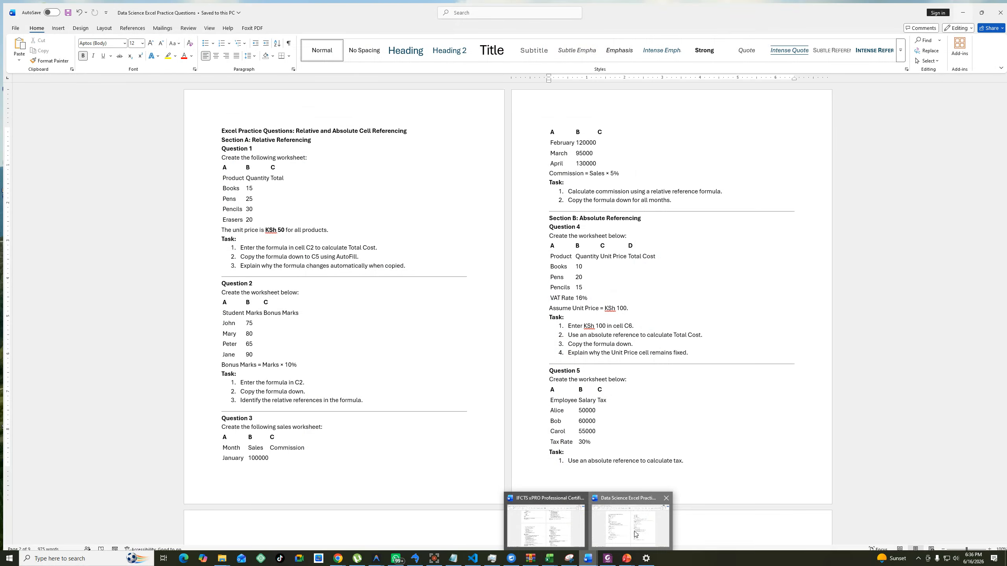
left_click(630, 525)
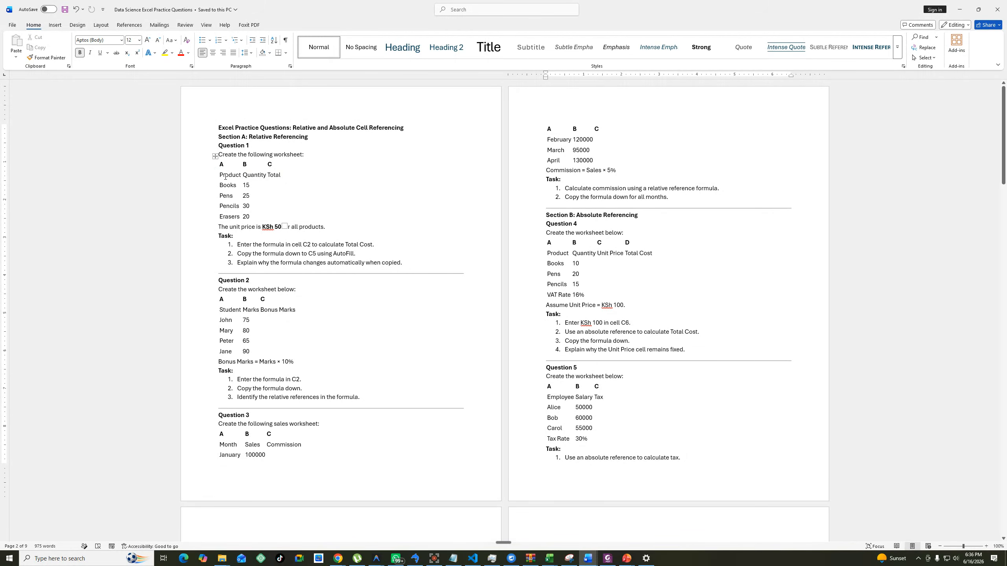
mouse_move(224, 176)
left_mouse_down()
mouse_move(254, 210)
mouse_move(291, 221)
left_mouse_up()
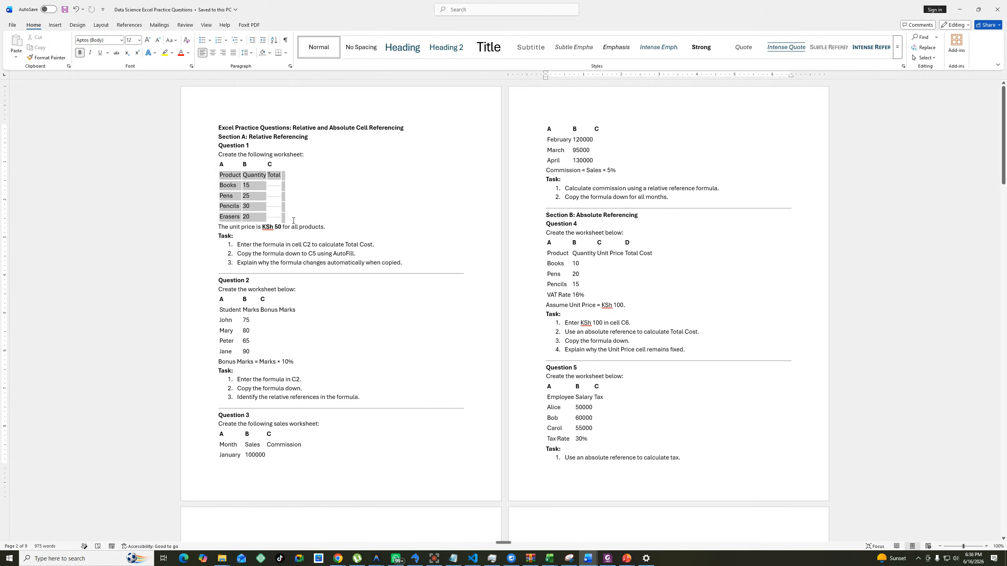
key("ctrl+c")
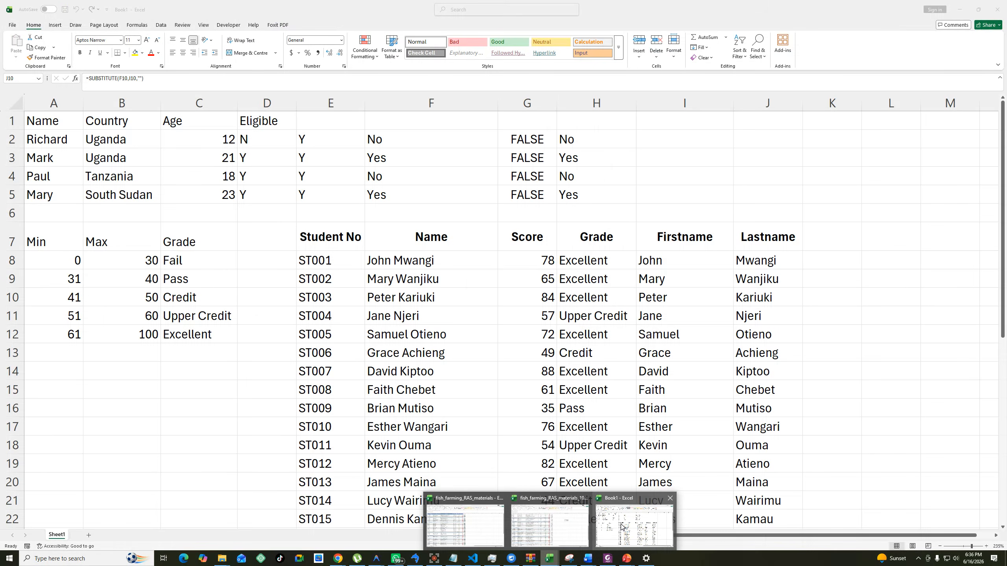
Switch to the Book1 workbook in Excel and select the empty cell B40 below the student list.
left_click(621, 526)
scroll(441, 391, "down", 10)
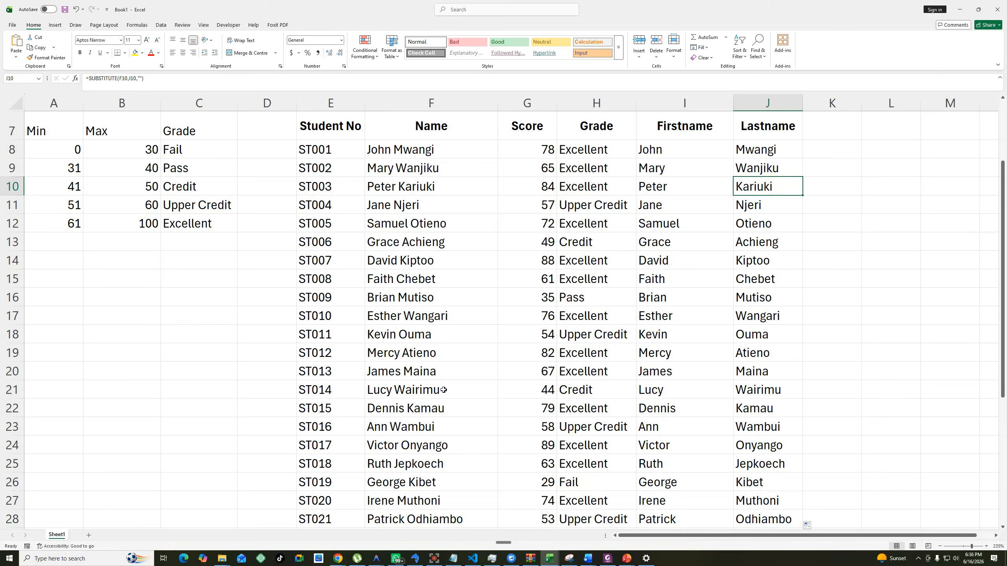
scroll(420, 387, "down", 2)
scroll(398, 384, "up", 3)
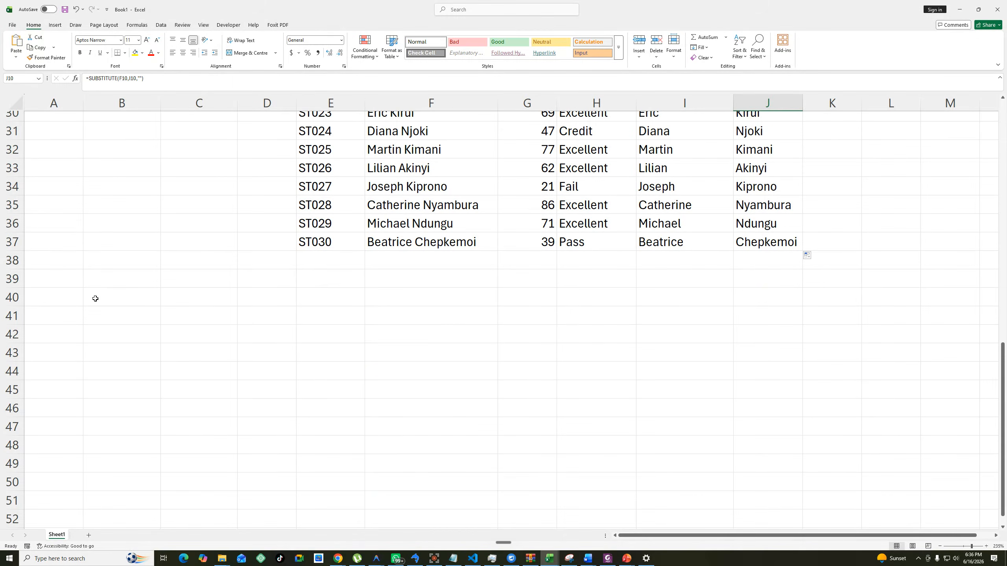
left_click(119, 302)
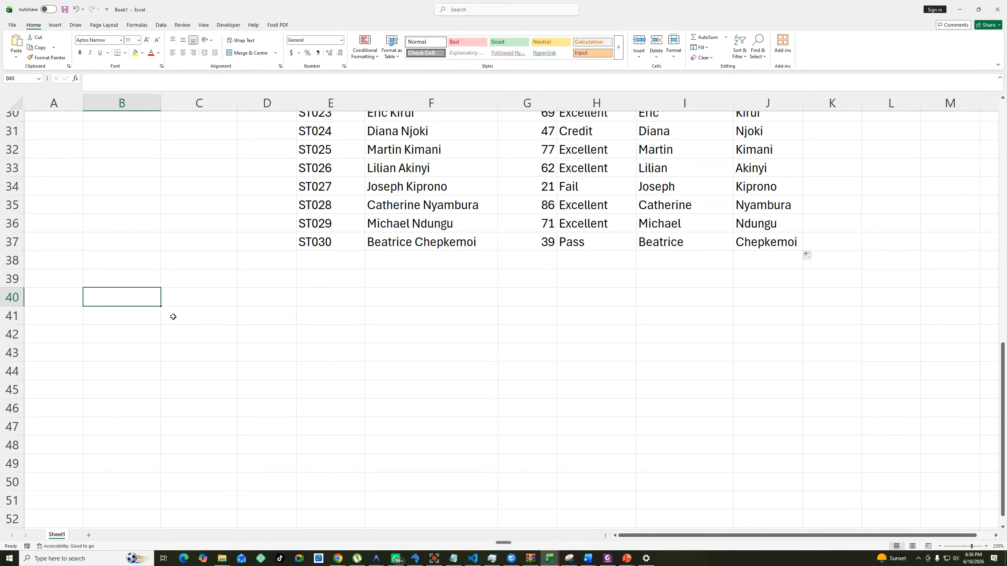
left_click(255, 332)
left_click(132, 302)
Switch to the Data Science Excel Practice Questions document in Word and copy Question 1's entire table, including its A, B, C header row.
mouse_move(588, 559)
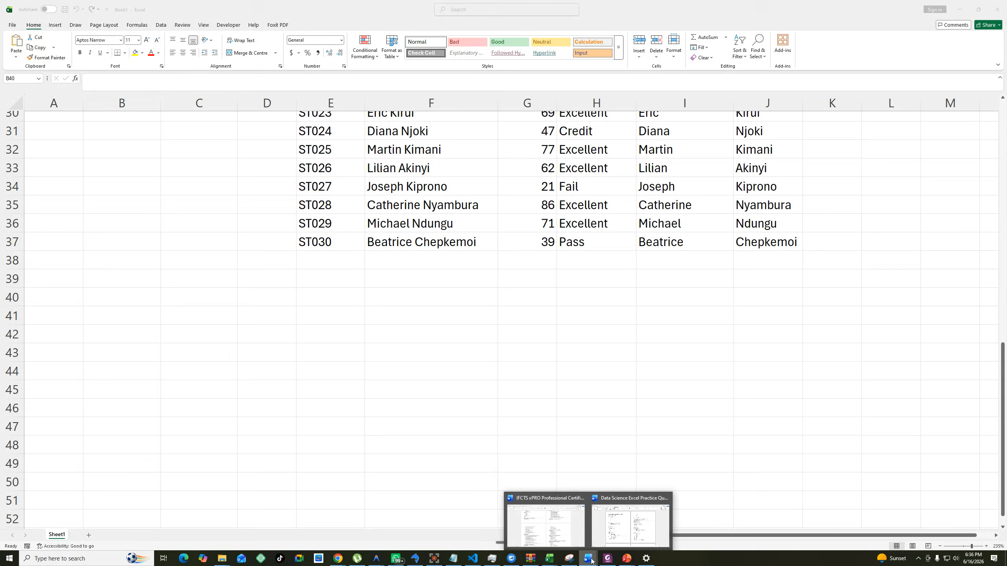
left_click(563, 528)
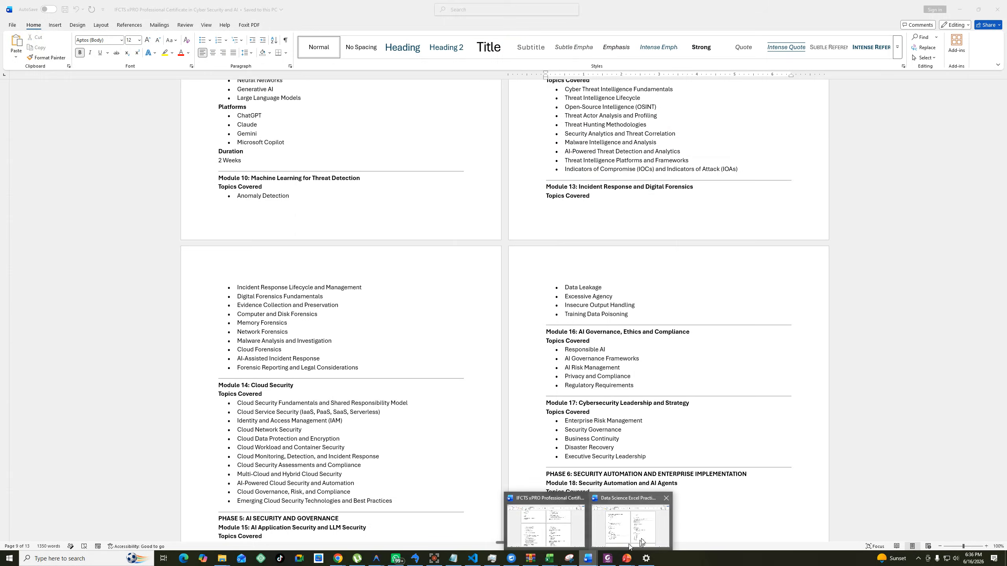
left_click(641, 533)
right_click(246, 204)
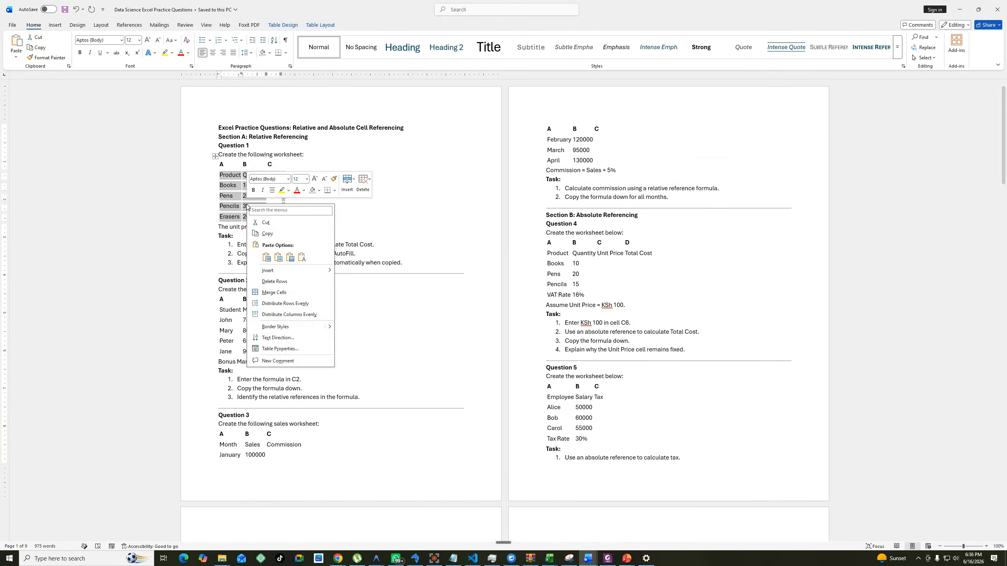
left_click(216, 157)
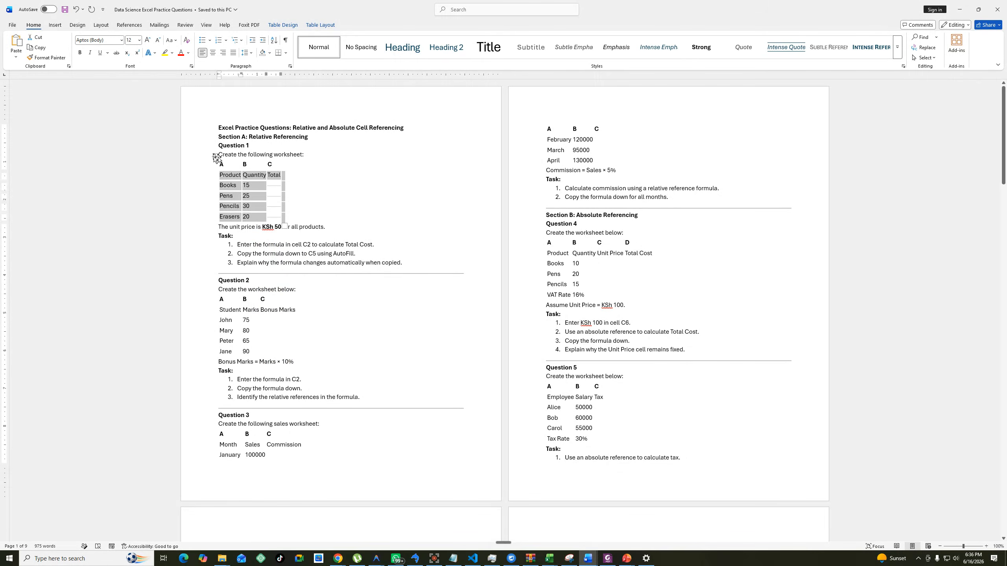
left_click(215, 157)
right_click(216, 157)
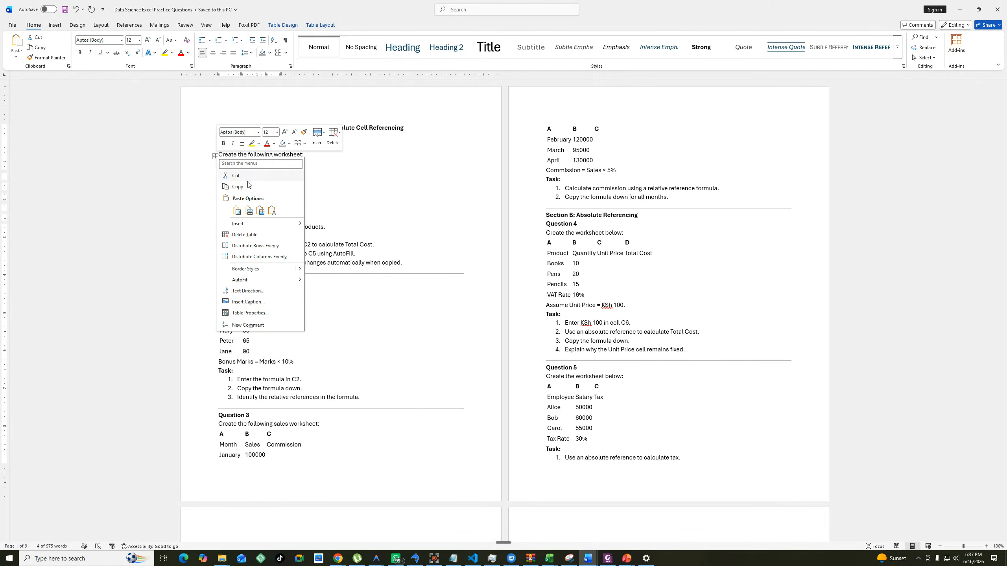
key("Escape")
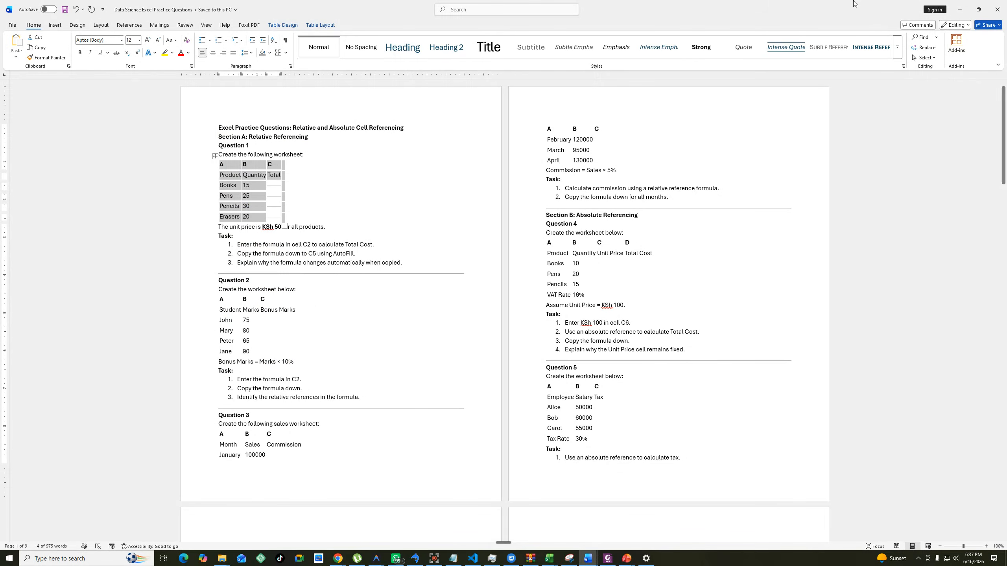
Return to Book1 in Excel and paste the copied Question 1 table at B40.
left_click(959, 9)
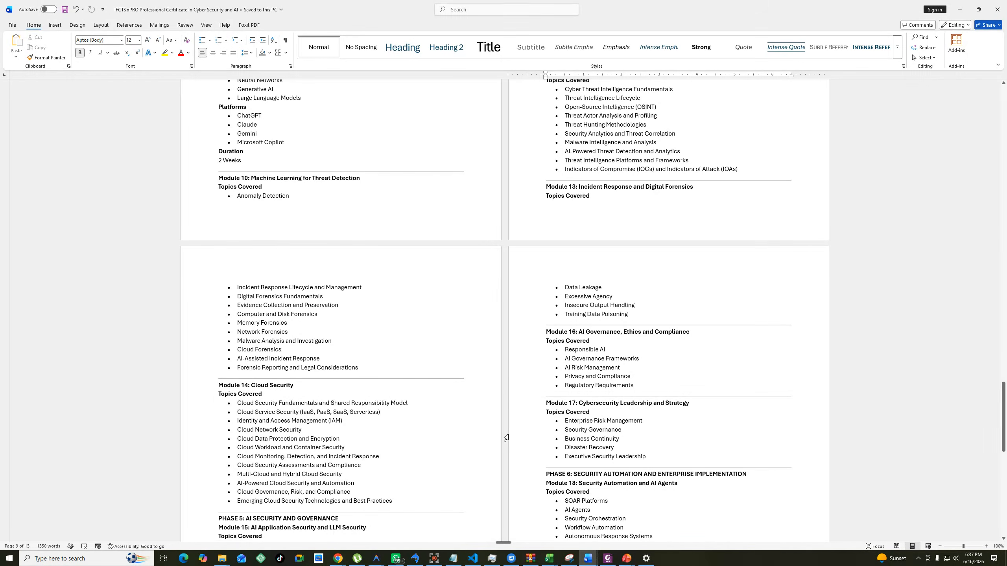
left_click(959, 9)
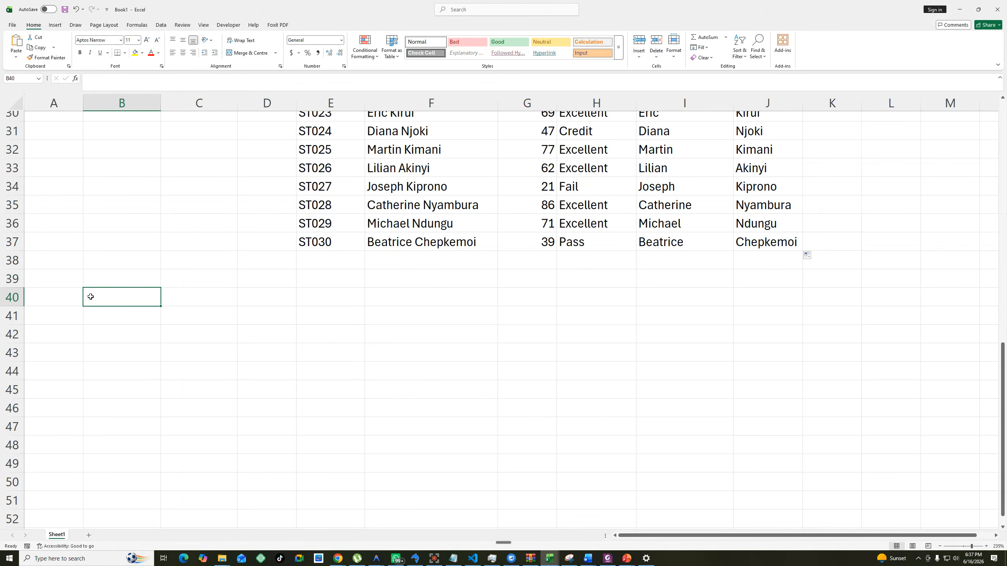
left_click_drag(181, 310, 149, 310)
left_click(111, 299)
right_click(111, 300)
left_click(131, 351)
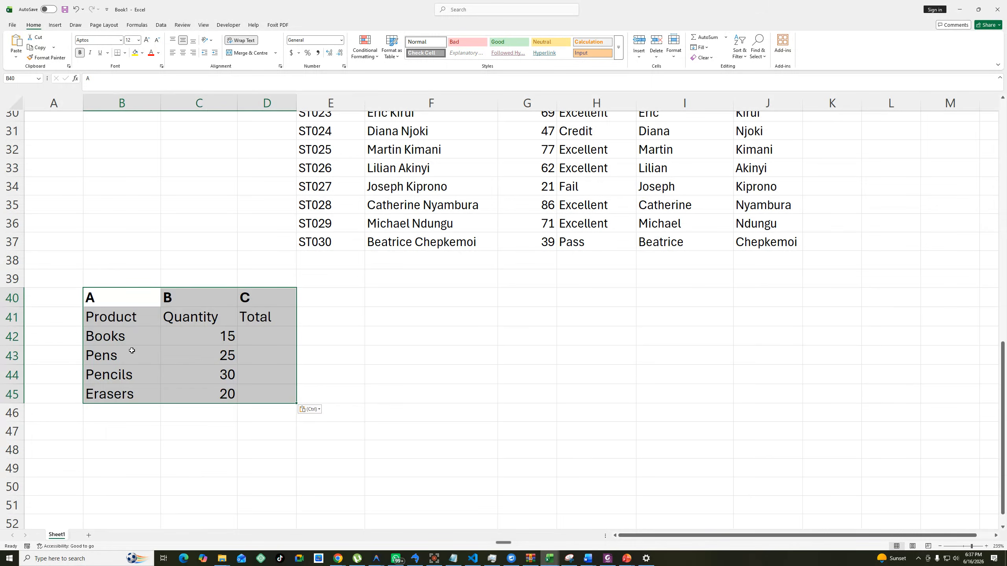
left_click(351, 350)
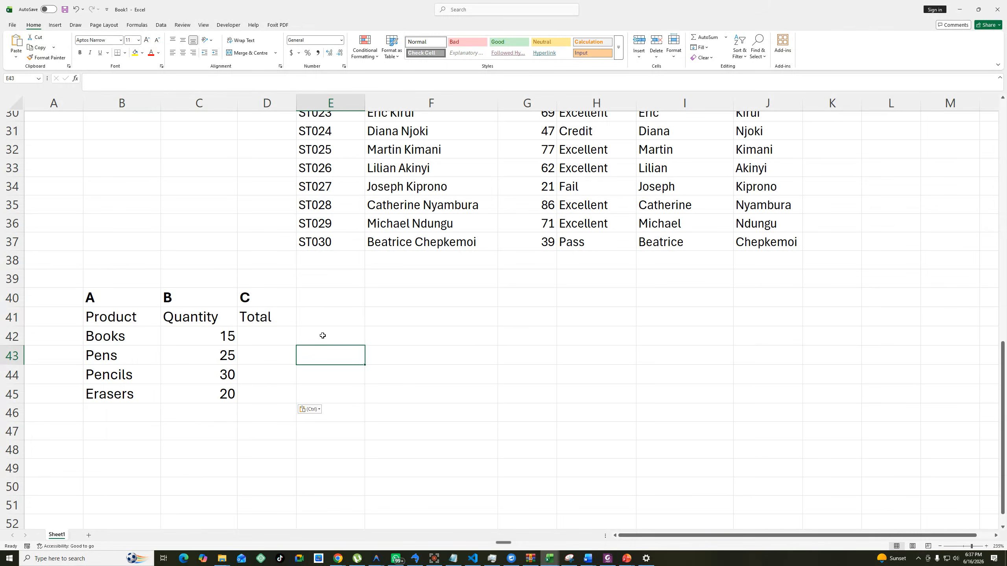
Check Question 1's unit price in the Word practice document, and enter Unit Price in E40 and 50 in E41 of Book1.
left_click(329, 297)
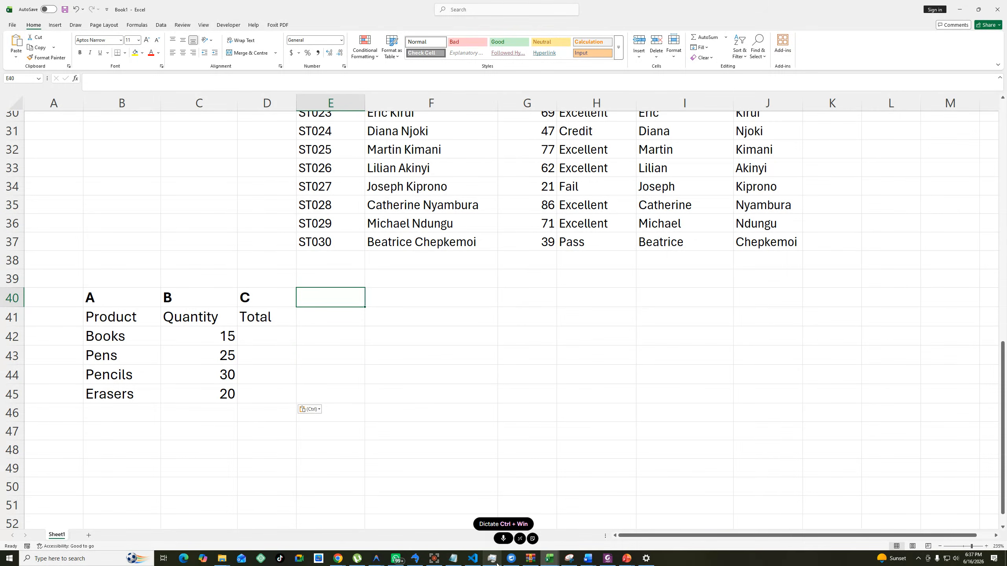
left_click(588, 558)
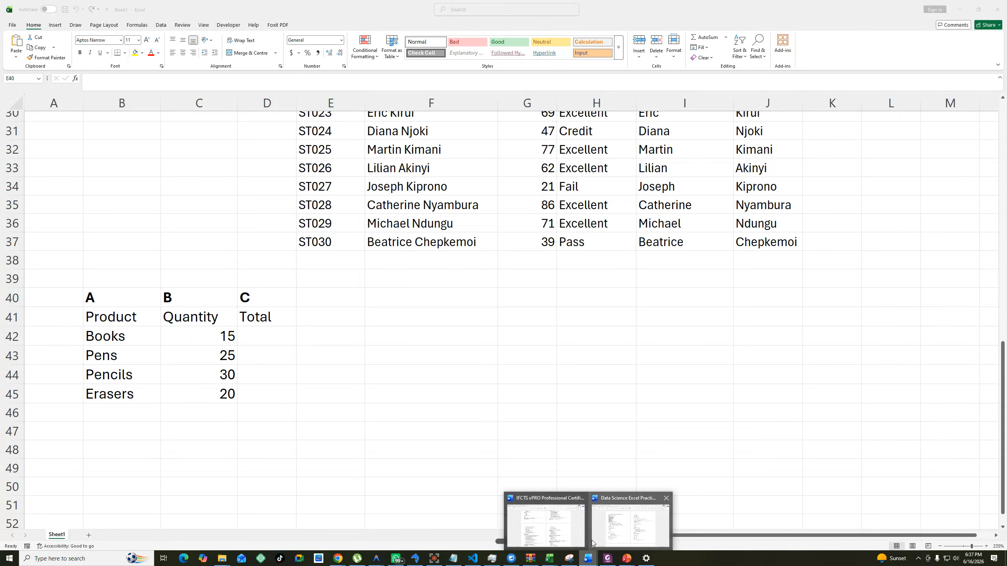
mouse_move(574, 536)
left_click(631, 525)
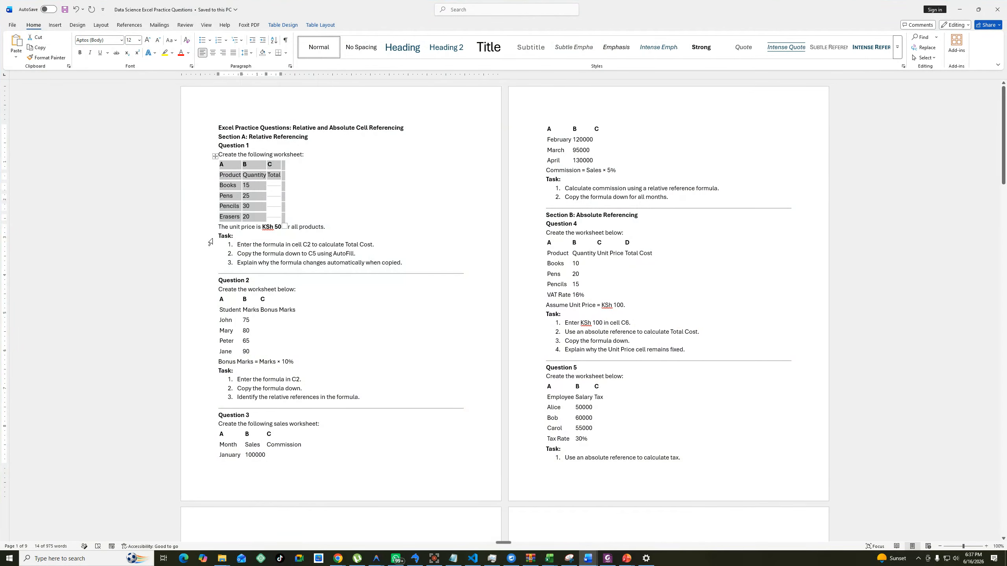
left_click(321, 235)
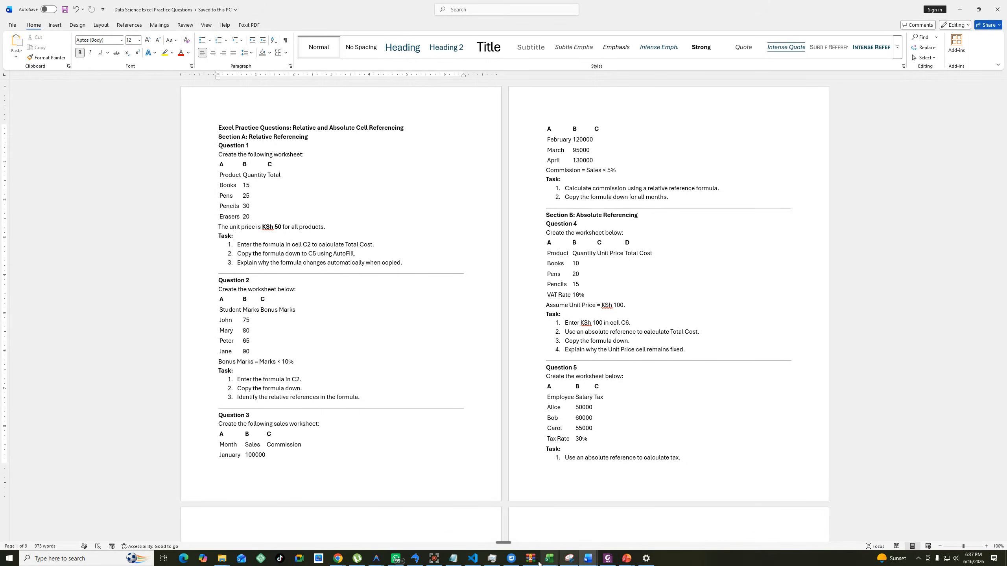
mouse_move(546, 563)
left_click(634, 522)
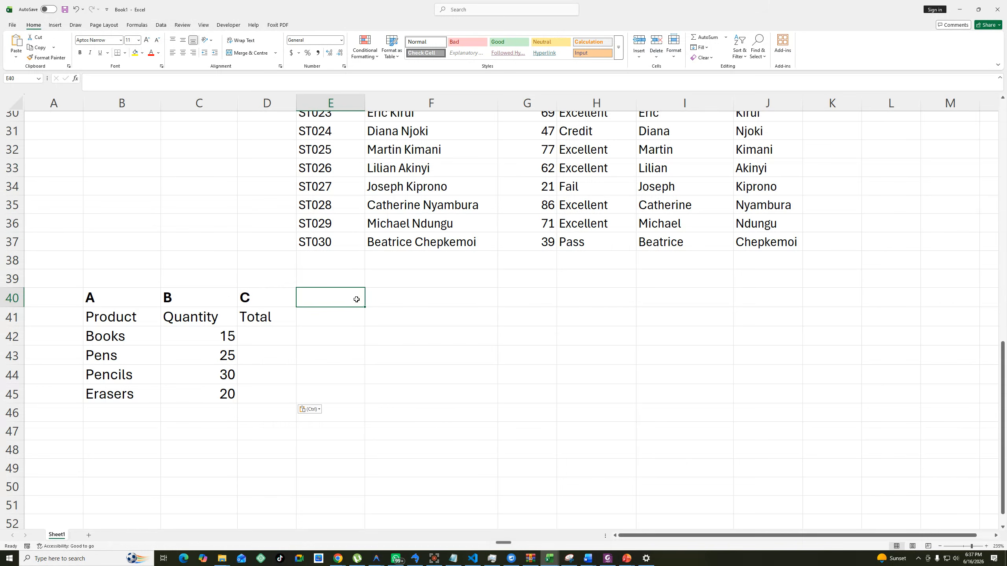
type("Uni")
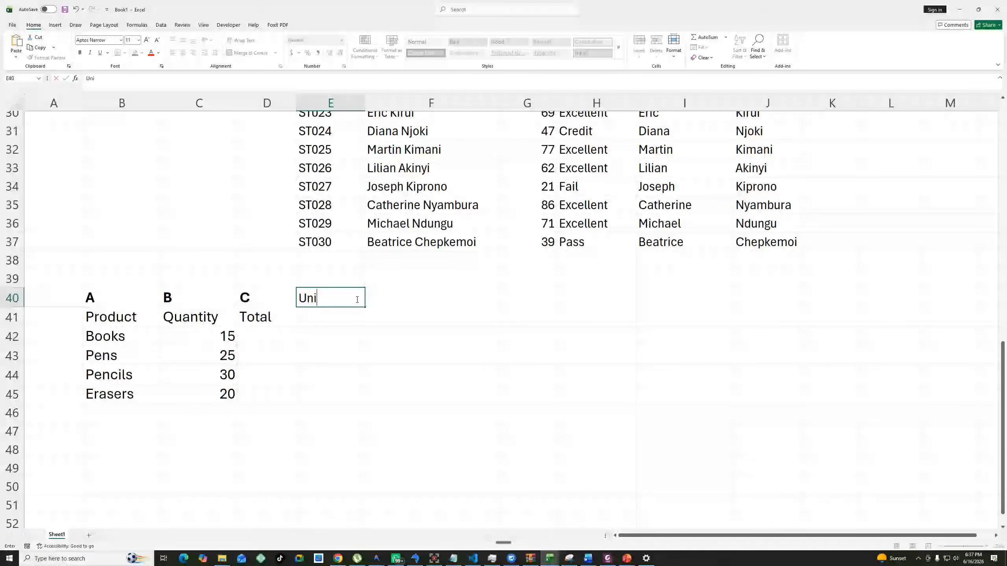
type("t Price")
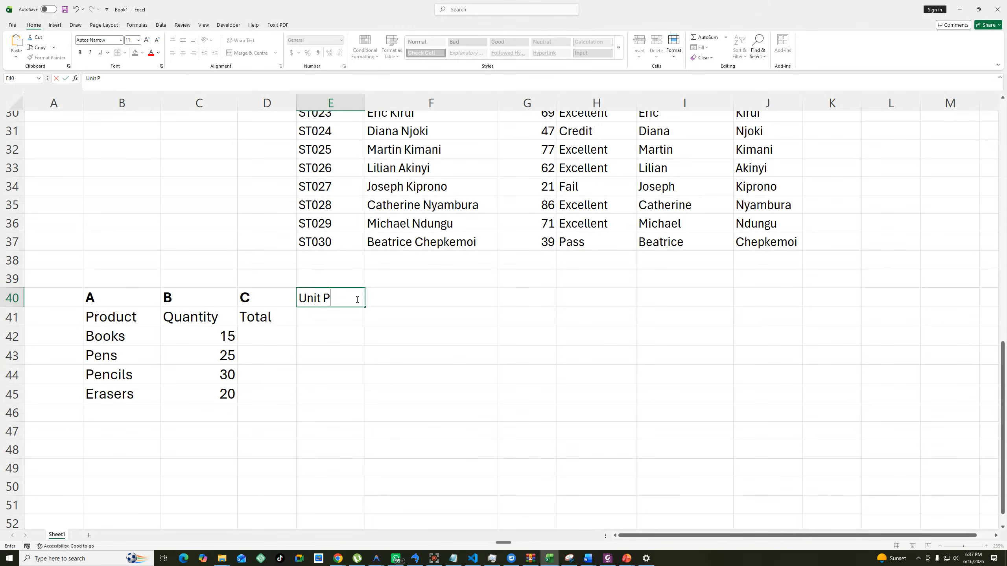
left_click(357, 314)
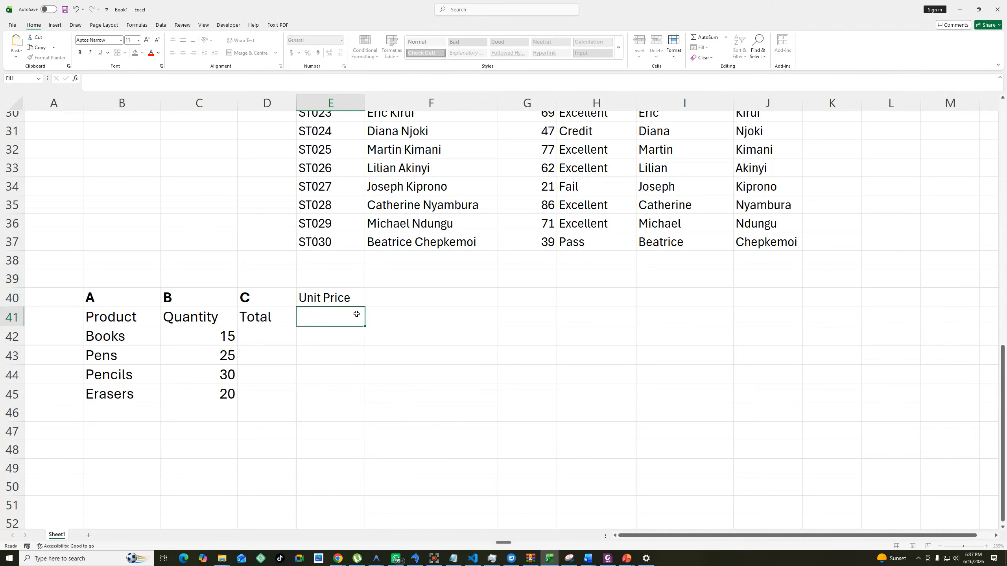
type("50")
Enter =C42*E41 in D42 to calculate the total for Books.
left_click(266, 337)
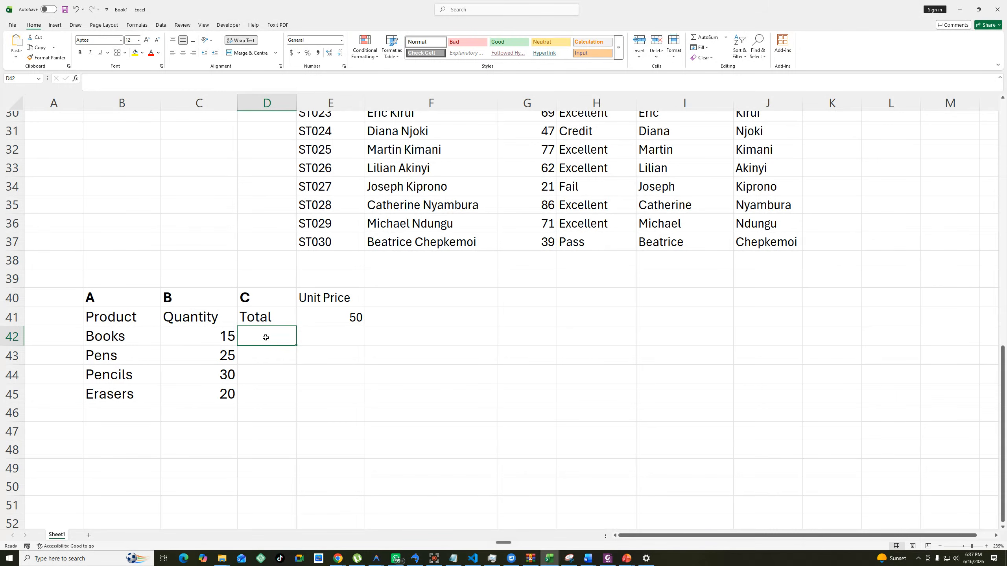
type("=")
left_click(214, 341)
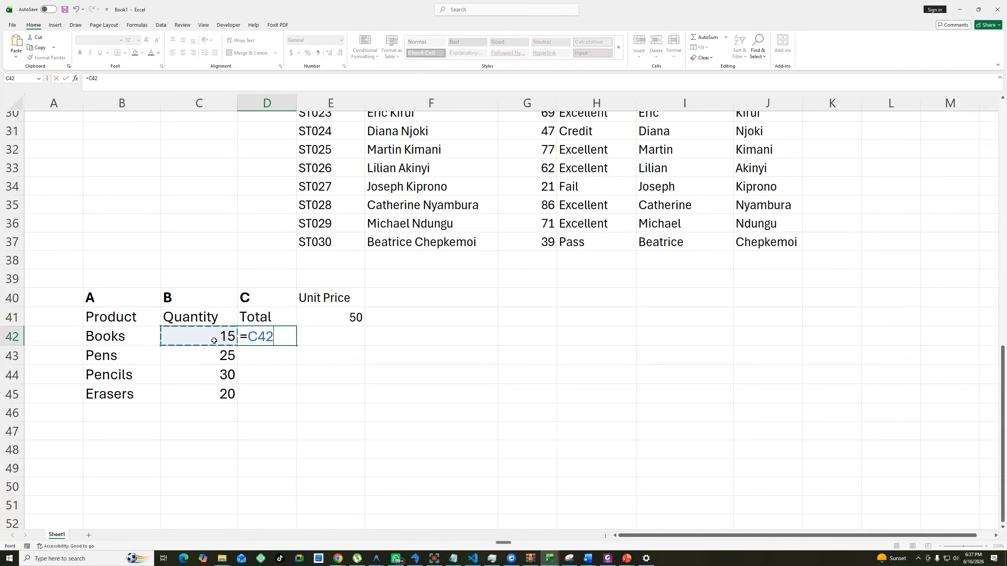
type("*")
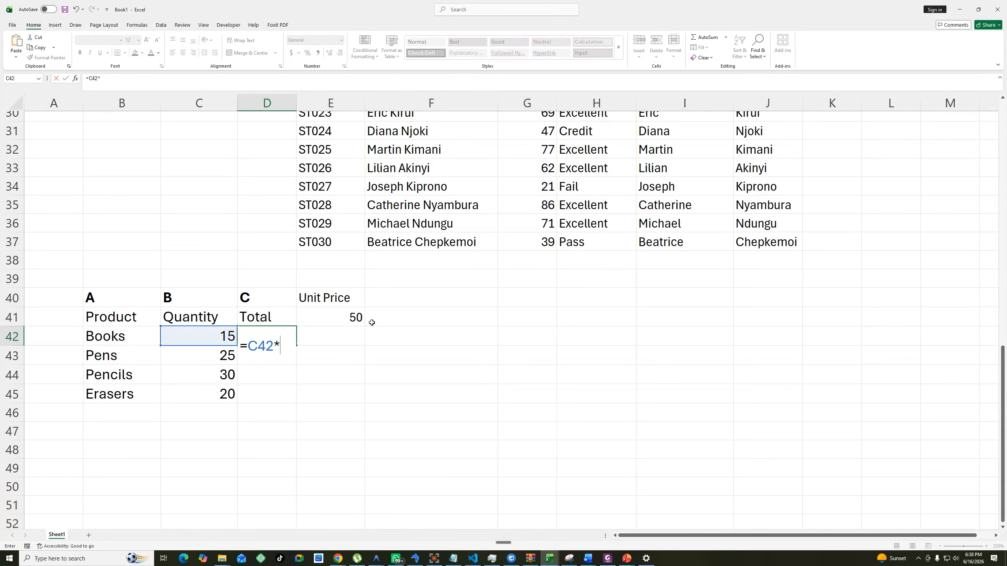
left_click(356, 317)
key("Return")
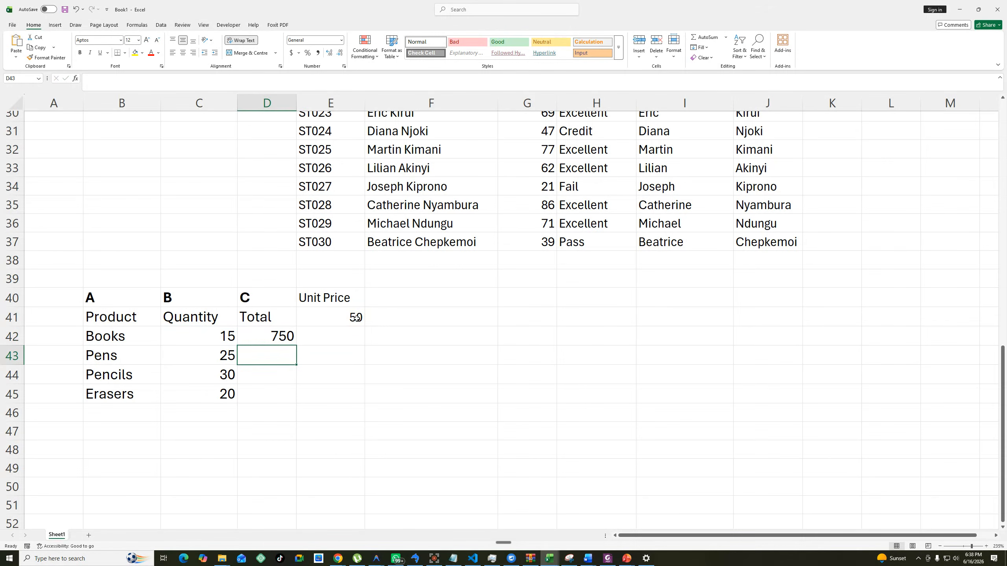
Fill the Total formula from D42 down to D45 and check the filled cells against the unit price cell.
left_click(366, 389)
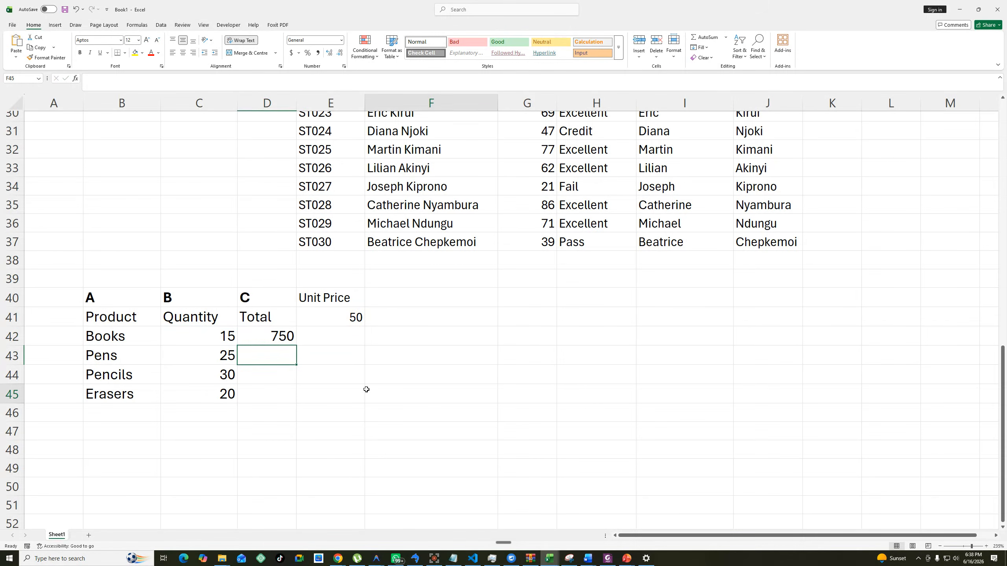
left_click(286, 336)
left_click_drag(297, 347, 296, 402)
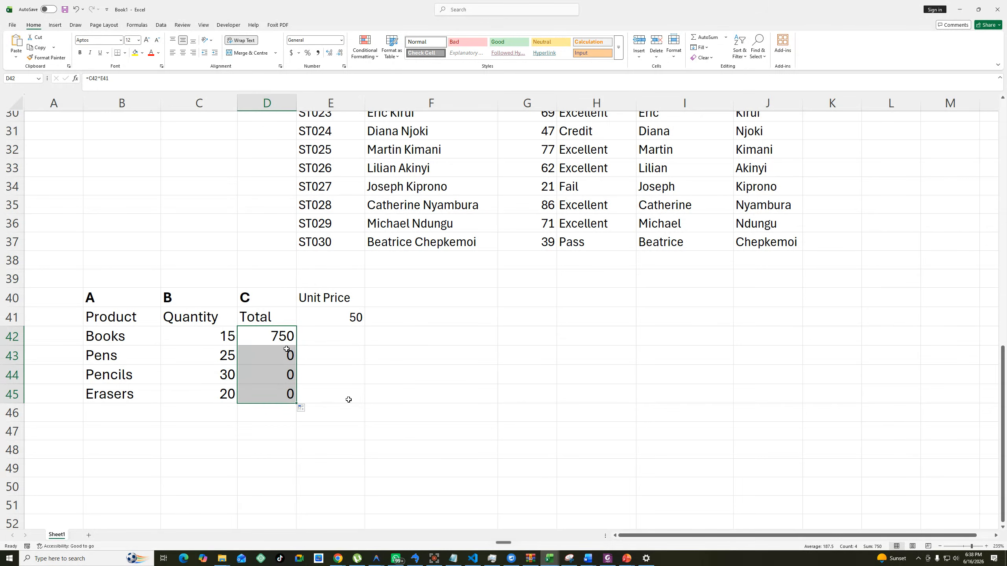
left_click(356, 318)
left_click_drag(225, 335, 281, 398)
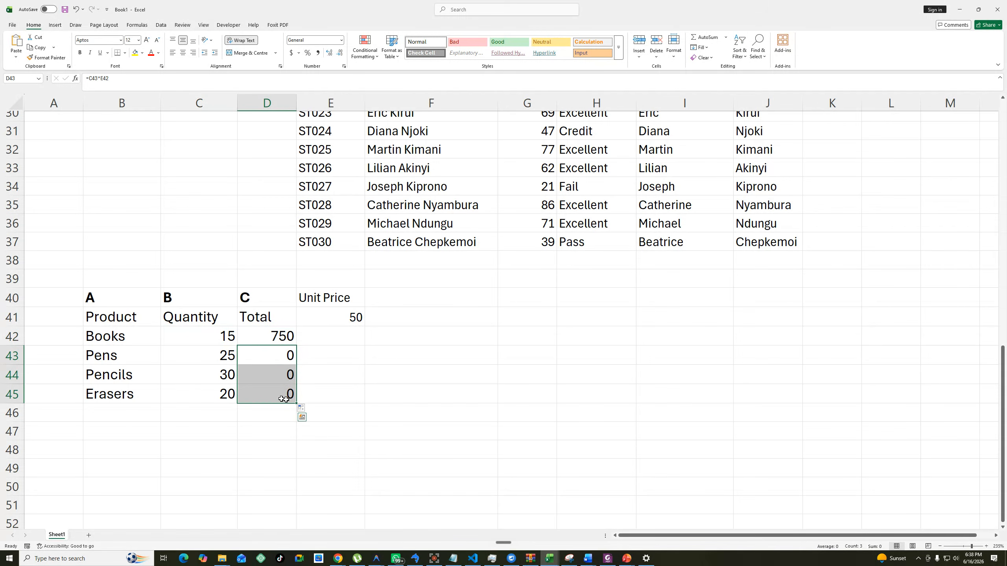
Make the Unit Price heading in E40 bold.
left_click(349, 298)
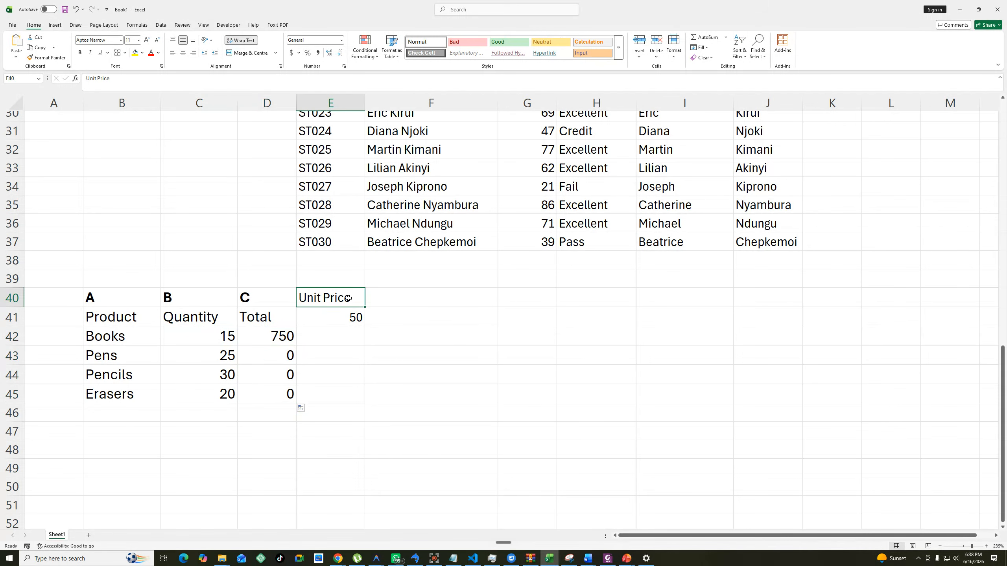
key("ctrl+b")
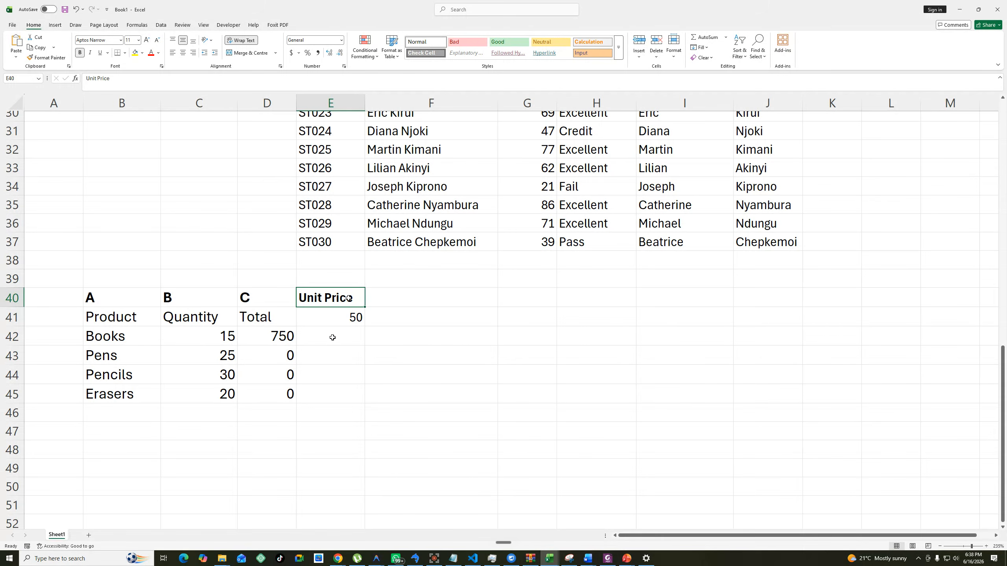
left_click(350, 318)
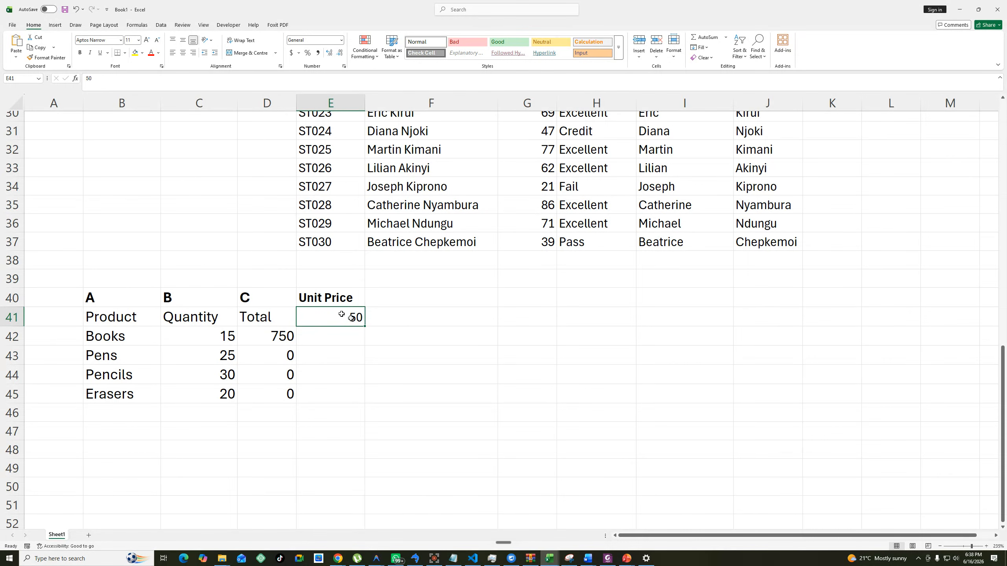
Change the unit price reference in D42 to absolute so the formula is =C42*$E$41.
left_click(283, 336)
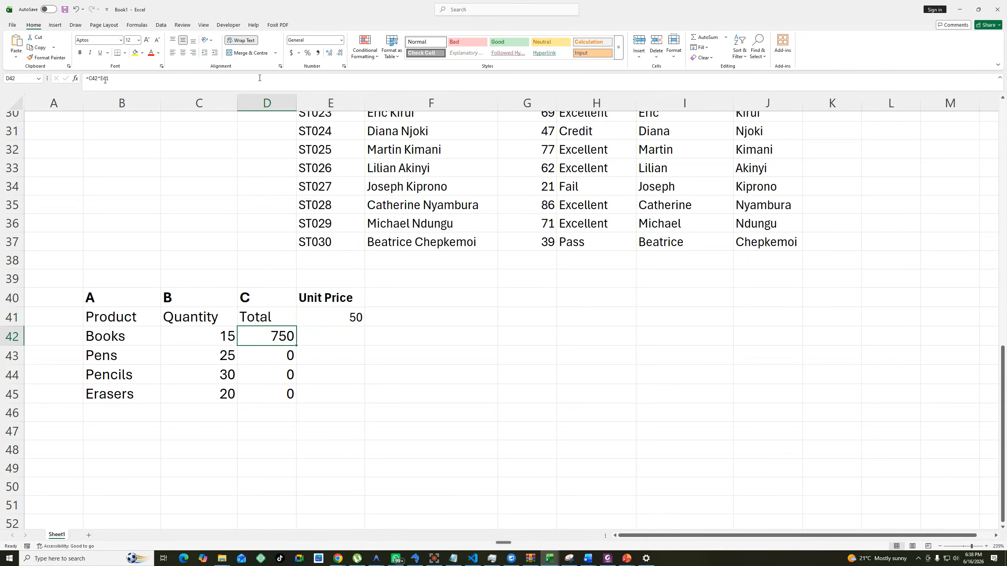
double_click(283, 339)
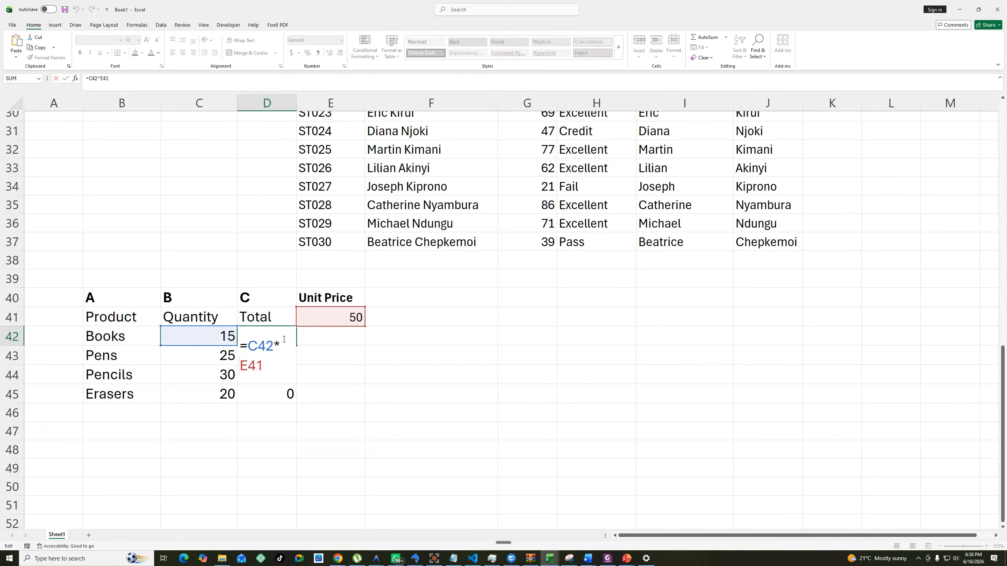
left_click(256, 366)
key("F4")
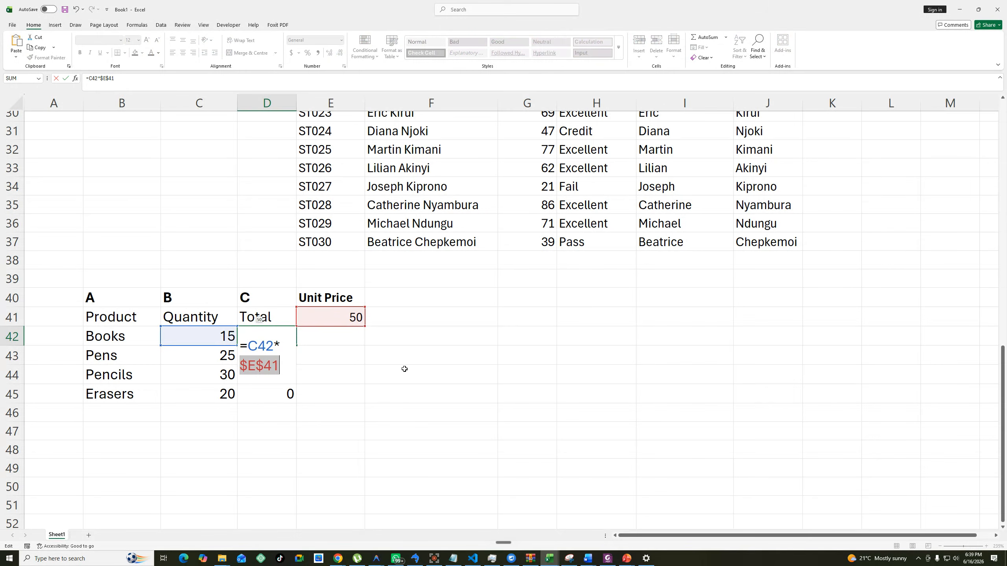
key("Return")
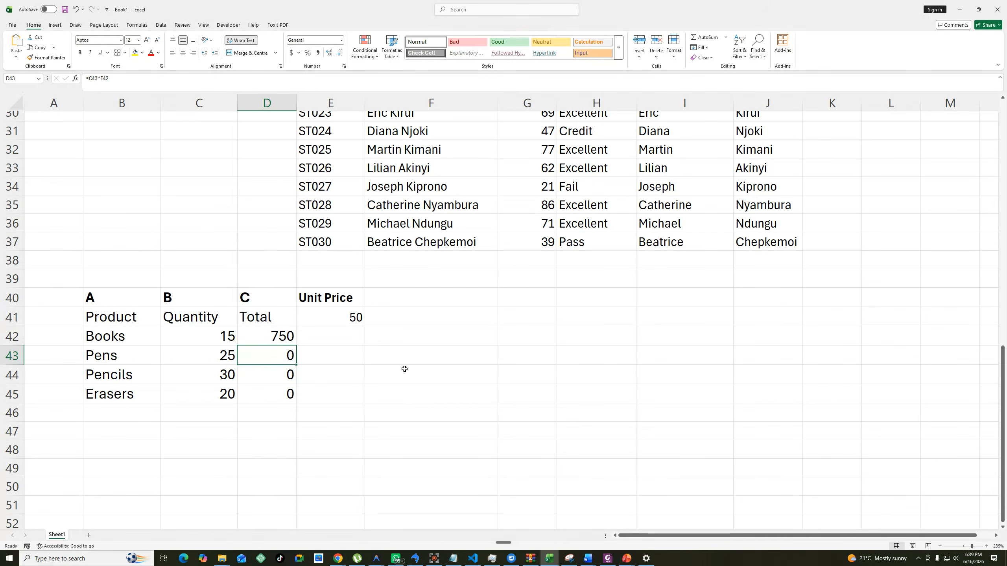
Fill the Total formula with the absolute unit price reference from D42 down to D45.
left_click(281, 336)
left_click_drag(296, 345, 295, 402)
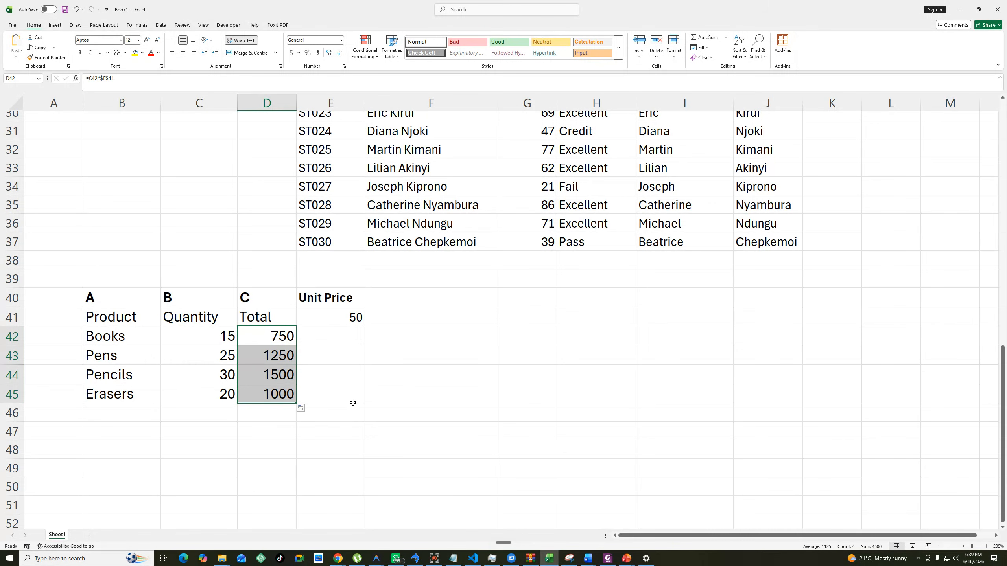
left_click(349, 318)
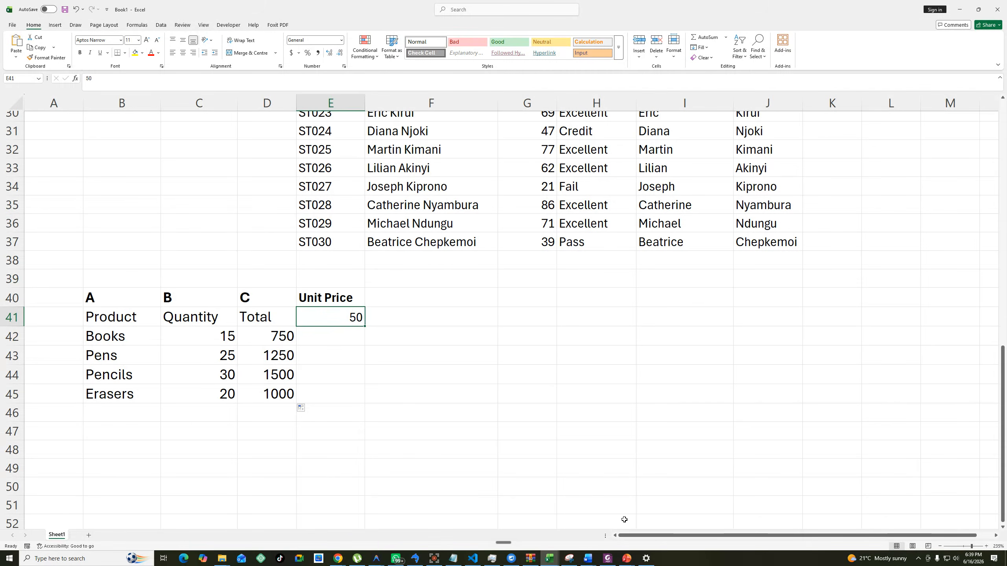
Switch to the Word practice questions, review Question 1's third task and copy the Question 2 student marks table.
left_click(590, 560)
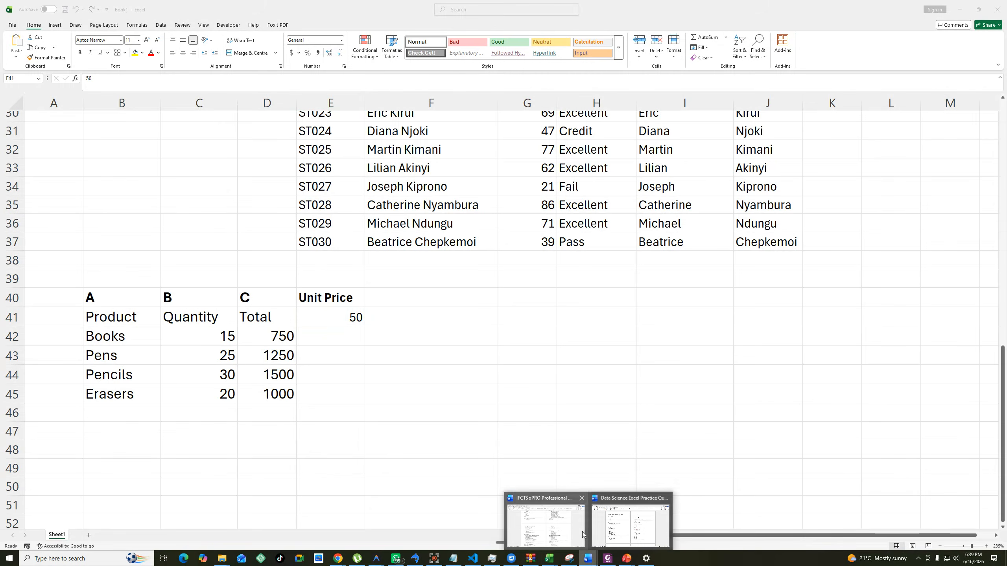
left_click(594, 524)
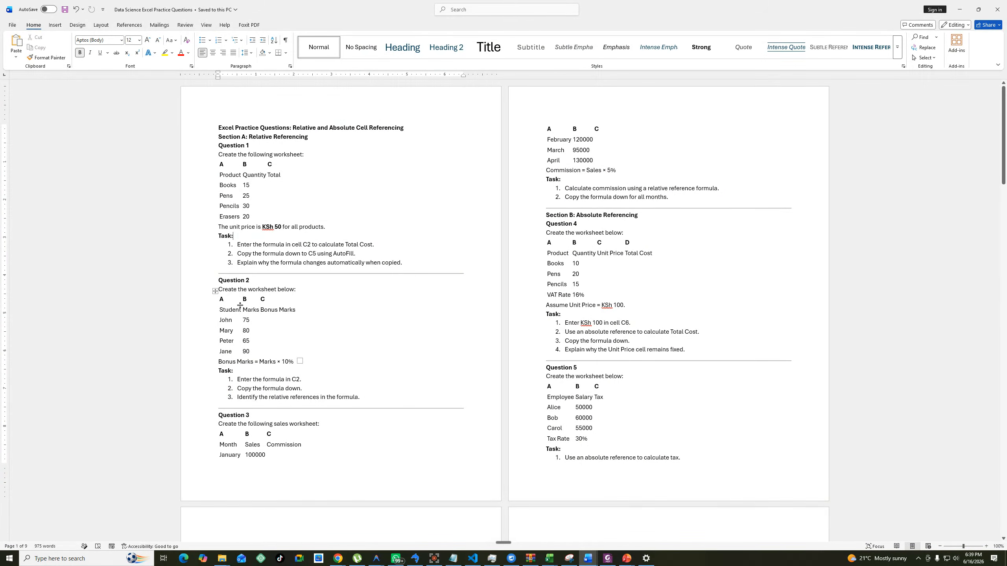
left_click(236, 237)
left_click_drag(390, 263, 220, 262)
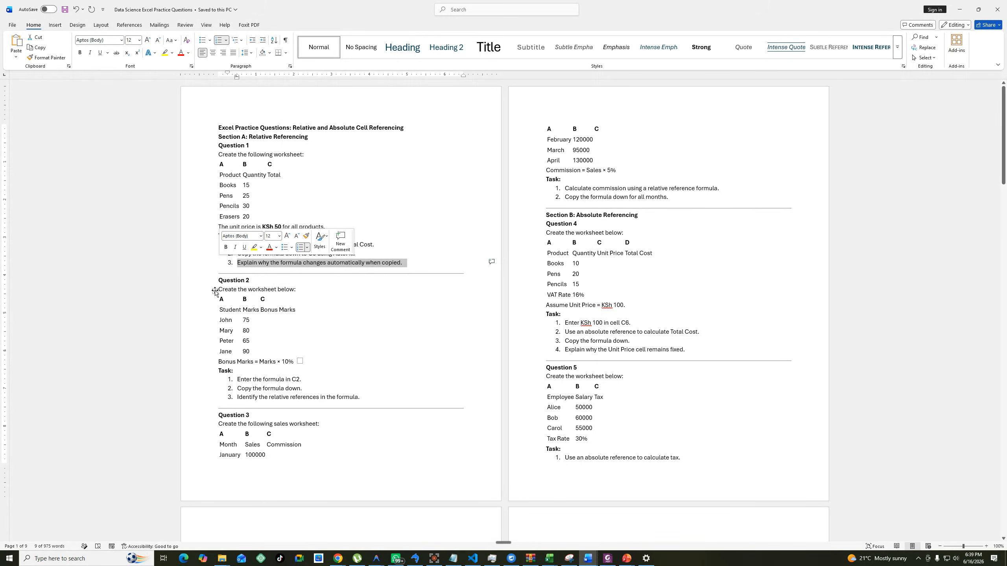
left_click(215, 292)
right_click(215, 291)
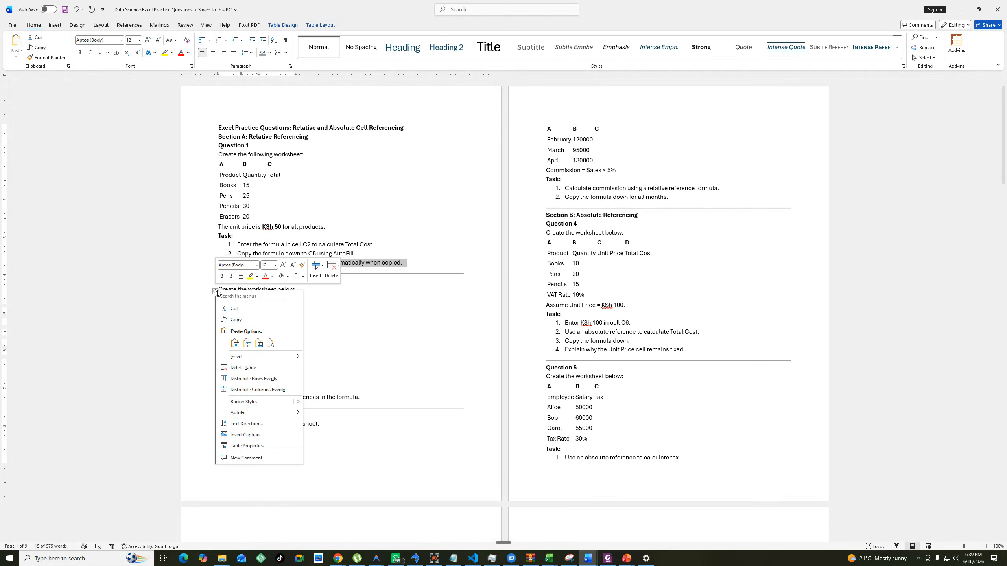
left_click(237, 320)
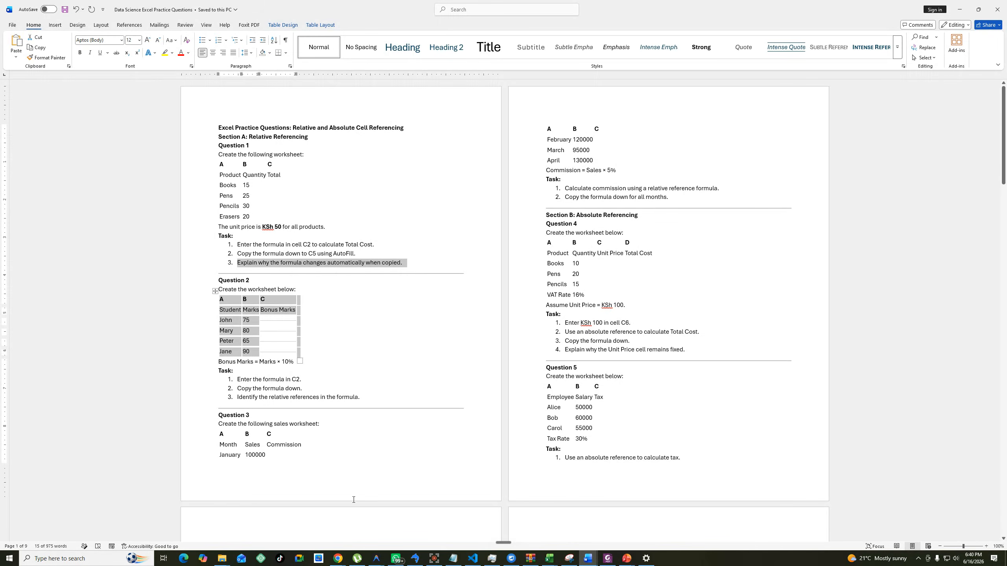
Switch back to the Book1 workbook in Excel and paste the student marks table at B48.
left_click(547, 563)
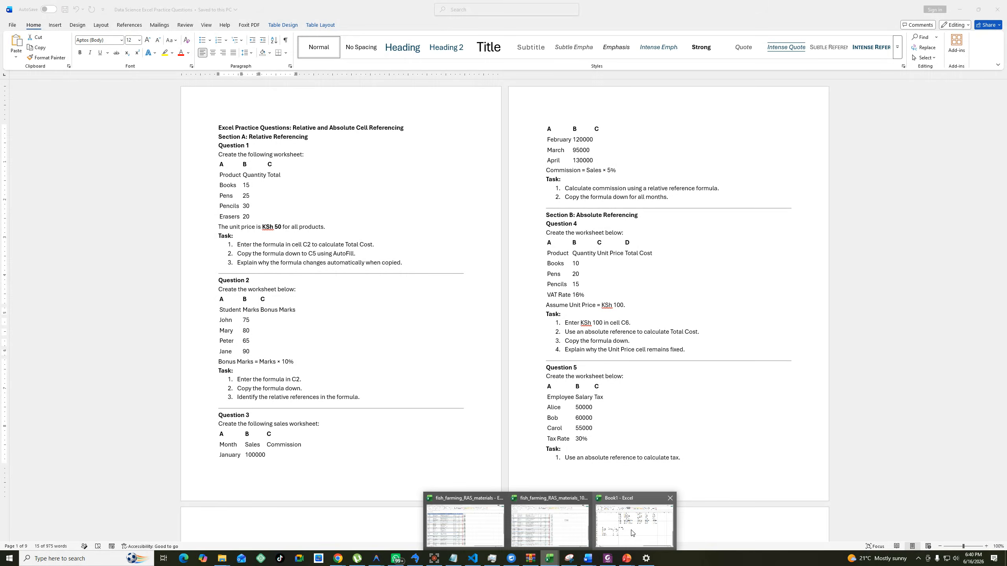
left_click(599, 540)
left_click(103, 450)
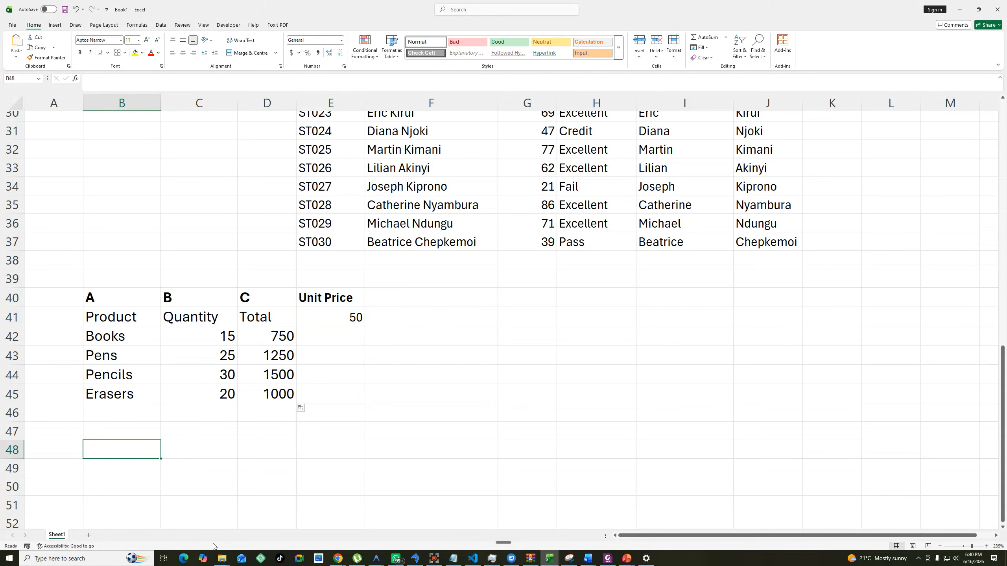
key("ctrl+v")
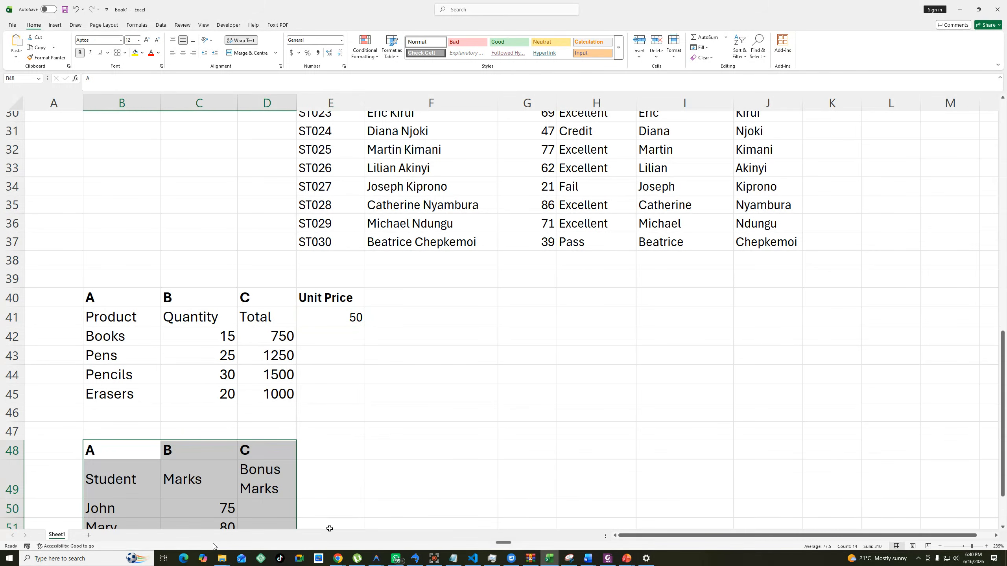
Enter =C50*0.1 in D50 under Bonus Marks for the first student.
scroll(271, 298, "down", 5)
left_click(265, 228)
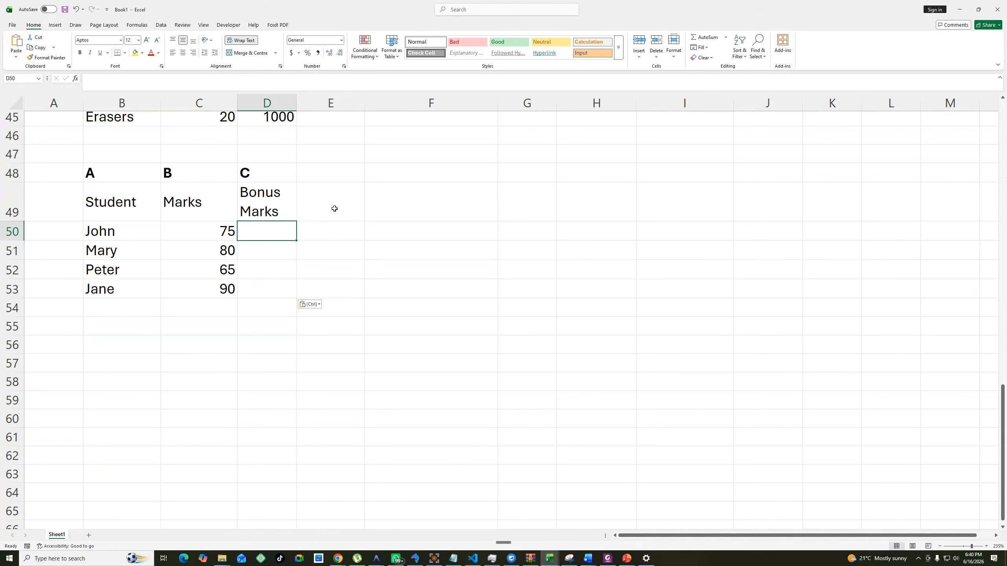
type("=")
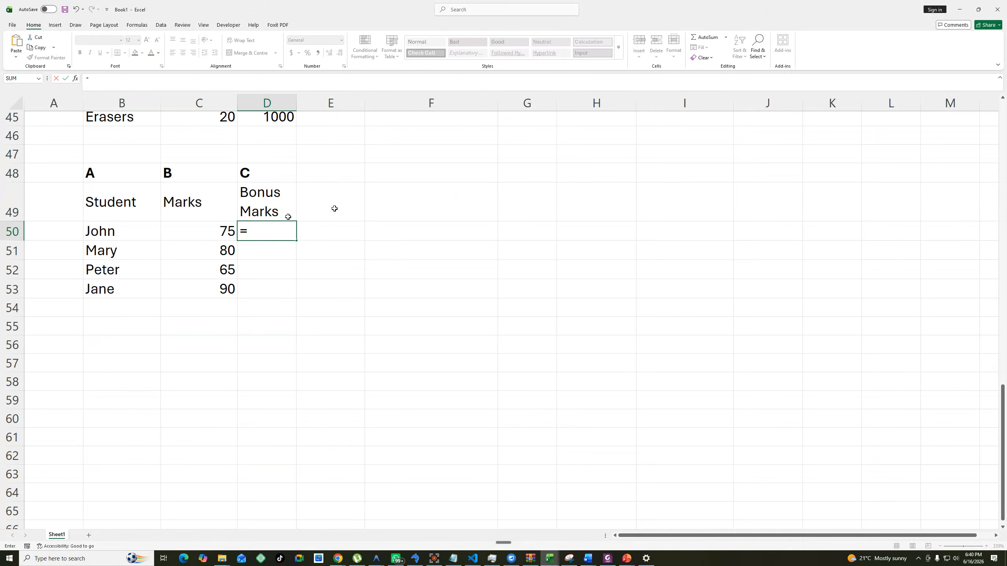
left_click(223, 231)
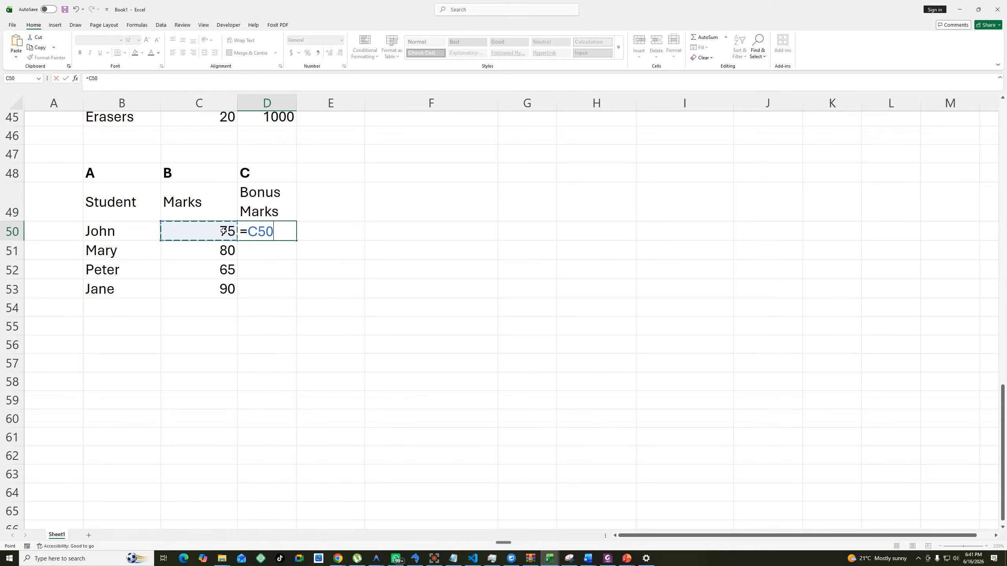
type("*0.1")
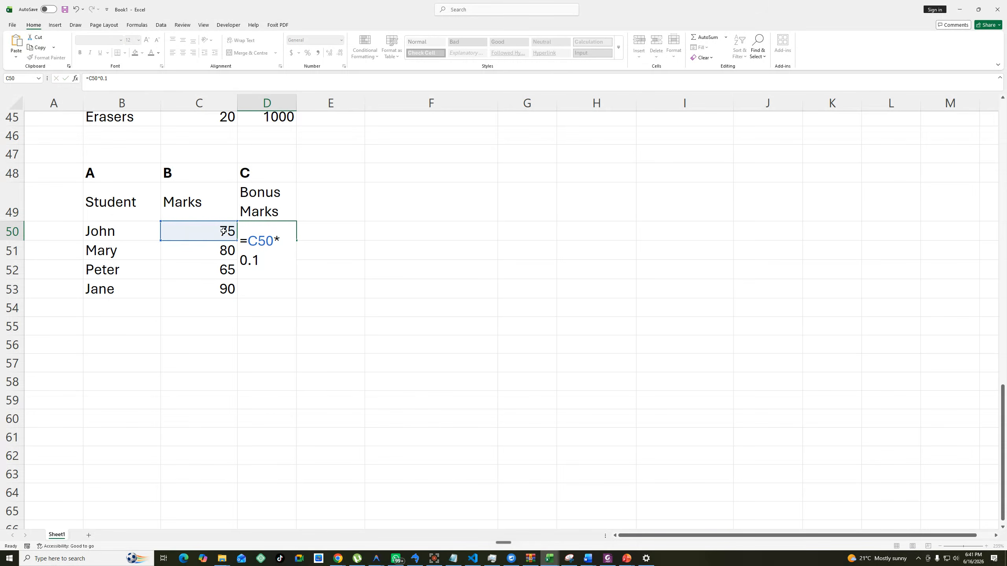
key("Return")
left_click(285, 236)
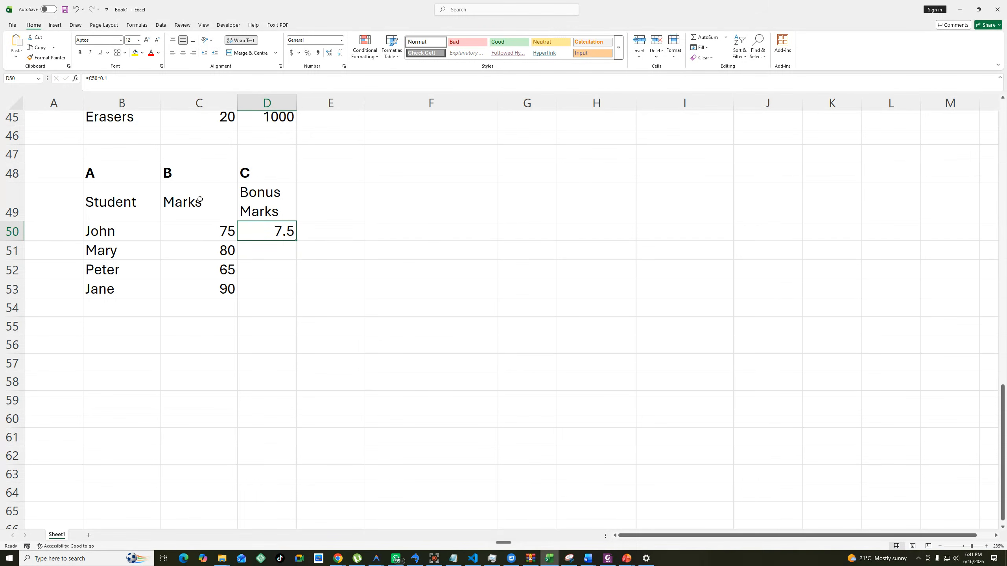
Change the D50 formula to =C50*1.1 and fill it down to D53.
left_click(102, 79)
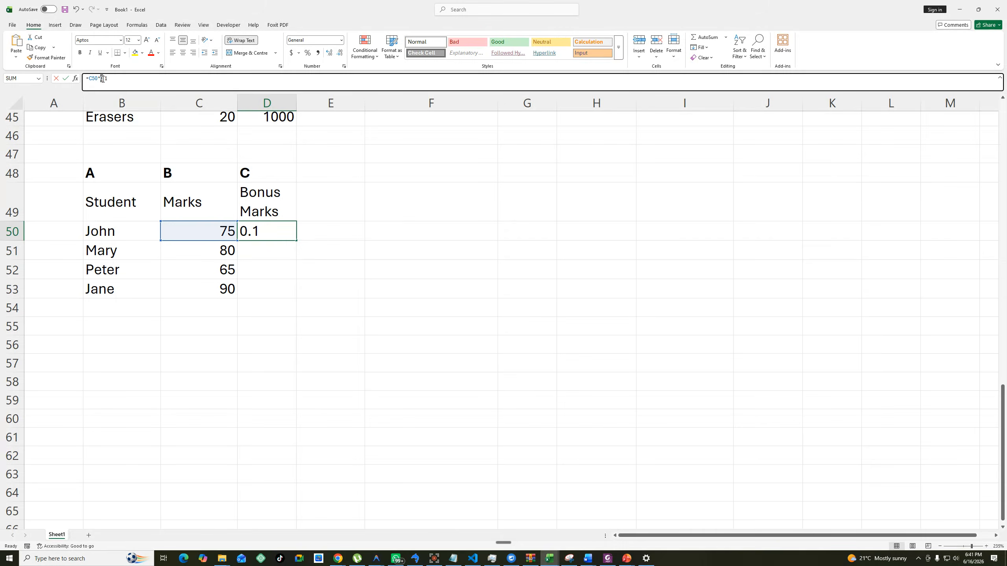
key("BackSpace")
type("1")
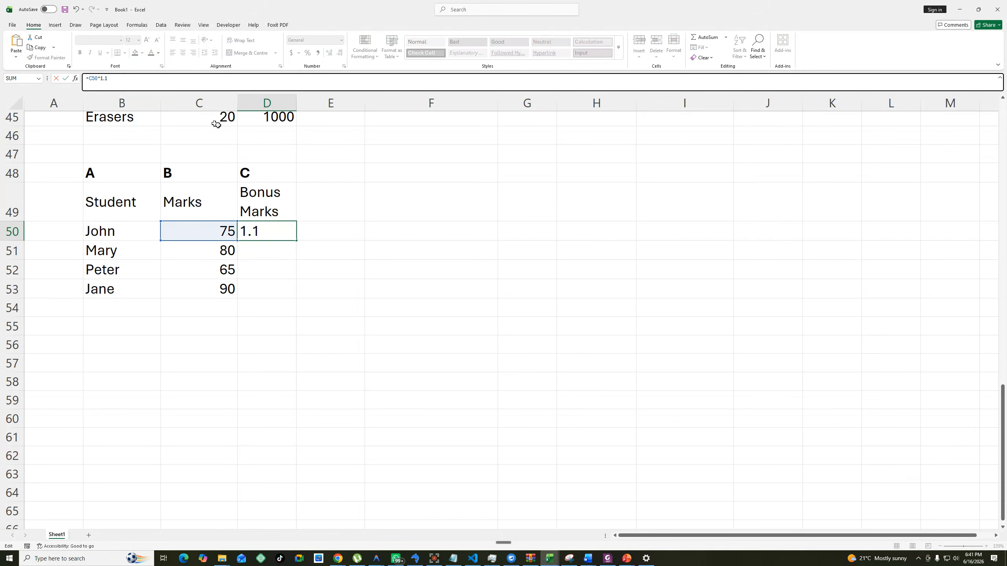
key("Return")
left_click(282, 232)
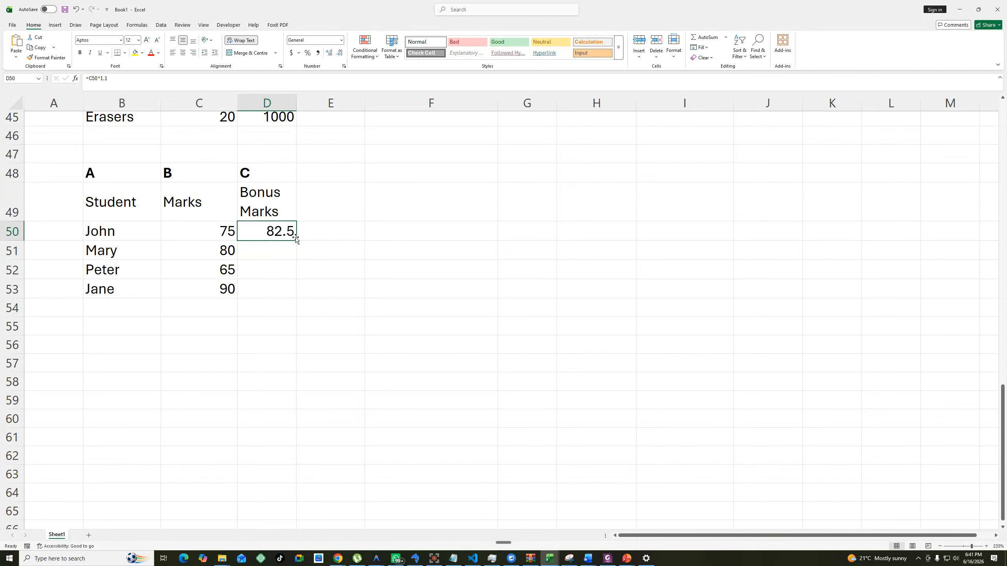
left_click_drag(296, 240, 291, 296)
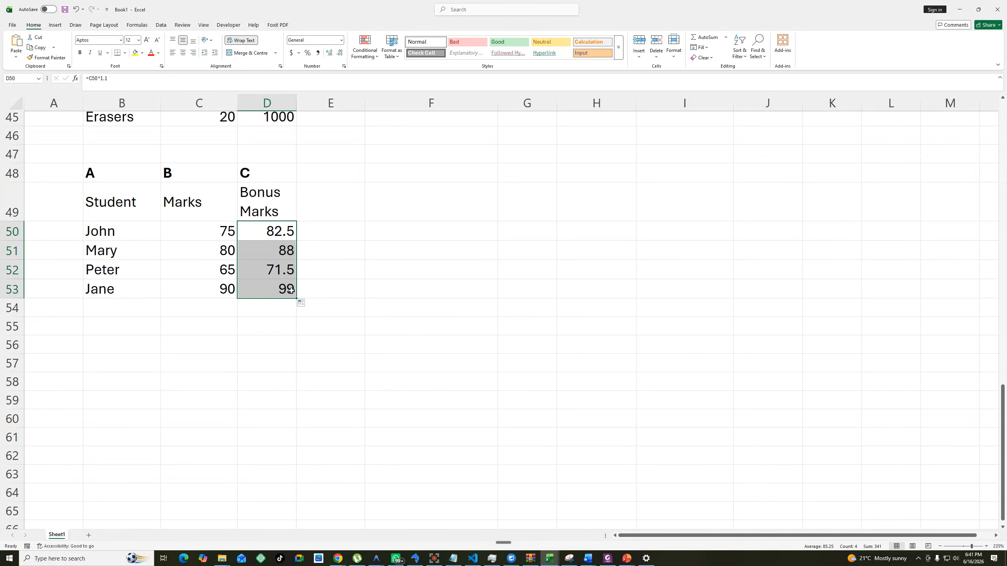
Enter the bonus multiplier 1.1 in E49, beside the Bonus Marks heading.
left_click(319, 210)
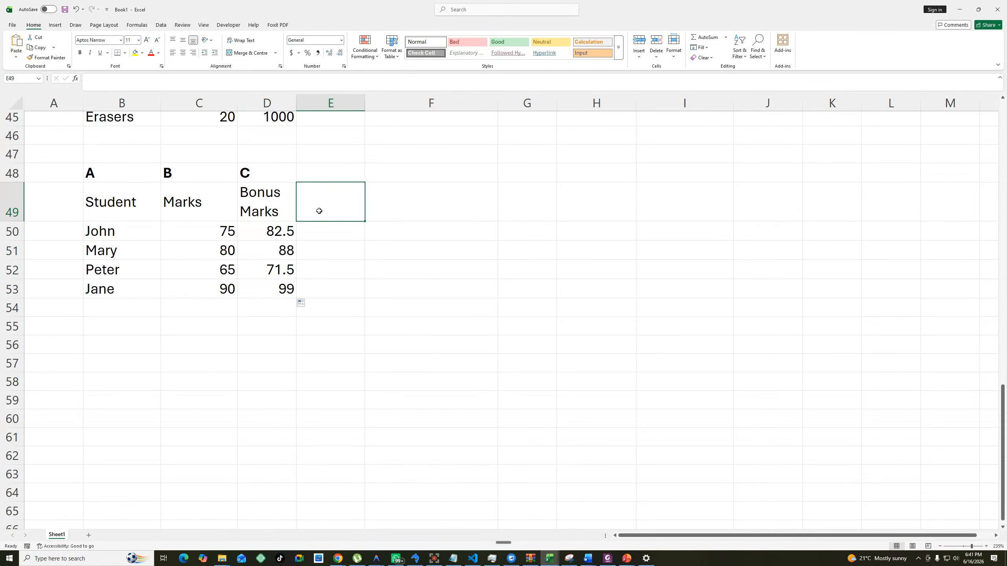
type("10")
key("BackSpace")
key("BackSpace")
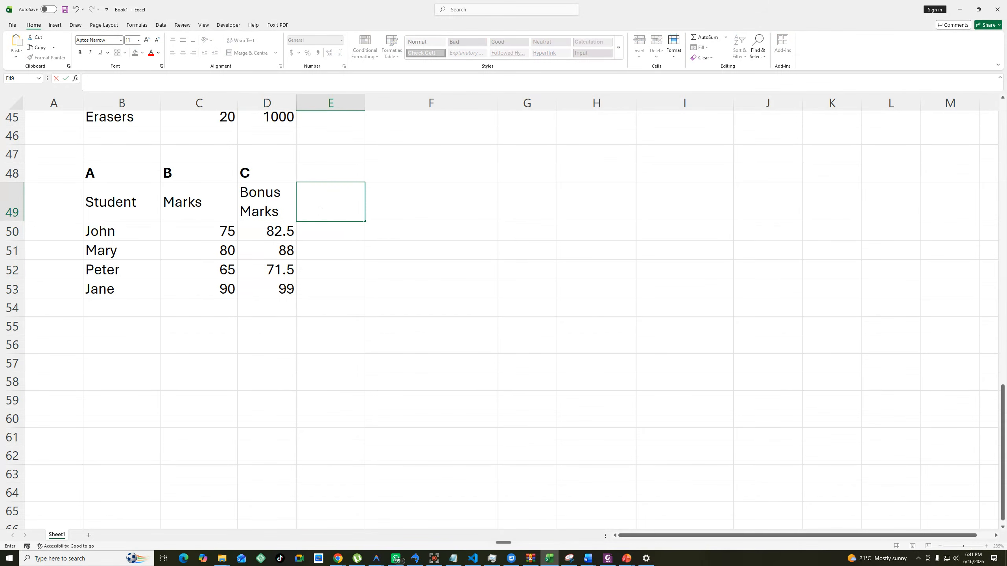
type("1.1")
key("Return")
Enter =C50*$E$49 in E50 with an absolute multiplier reference and fill it down to E53.
type("=")
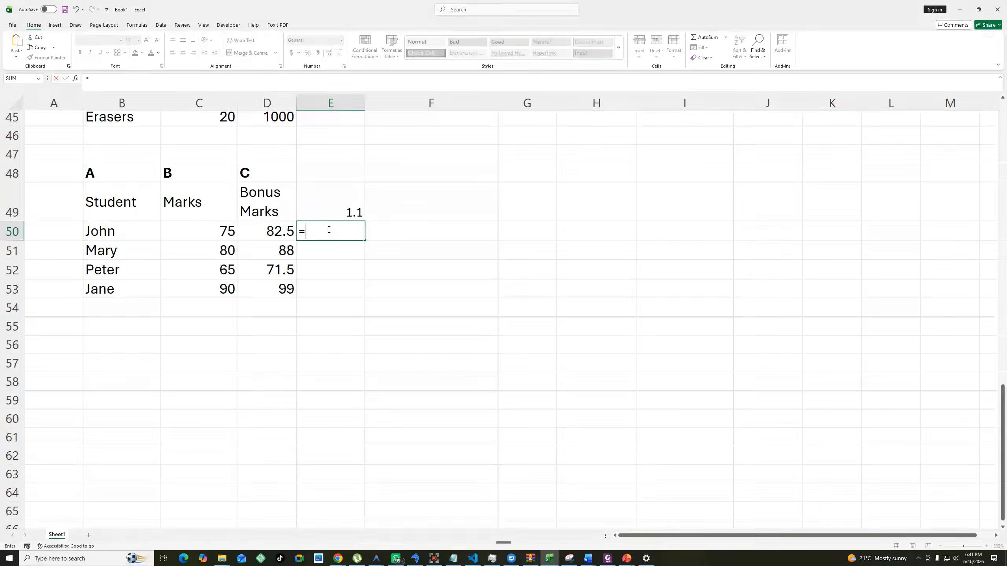
left_click(214, 234)
type("*")
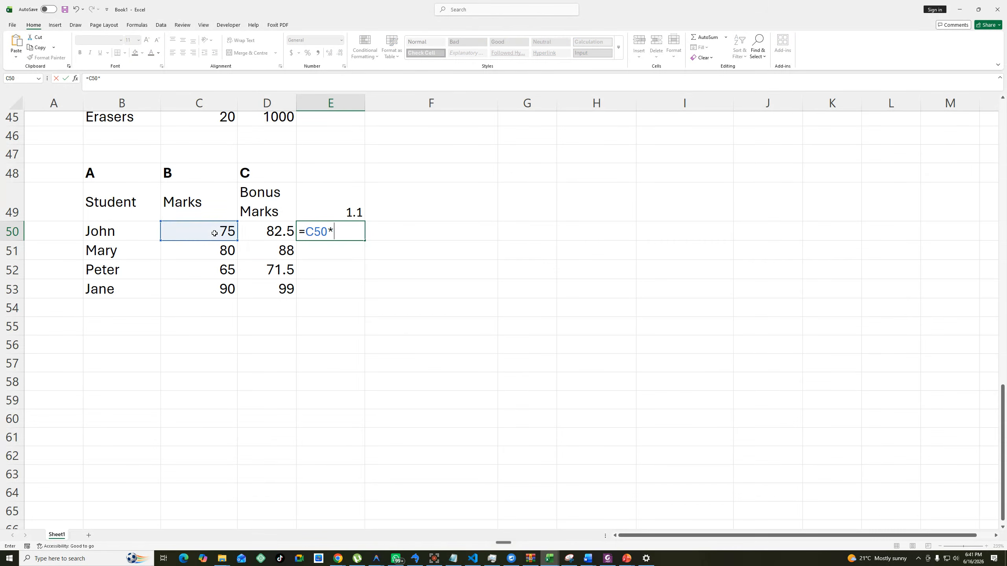
left_click(337, 214)
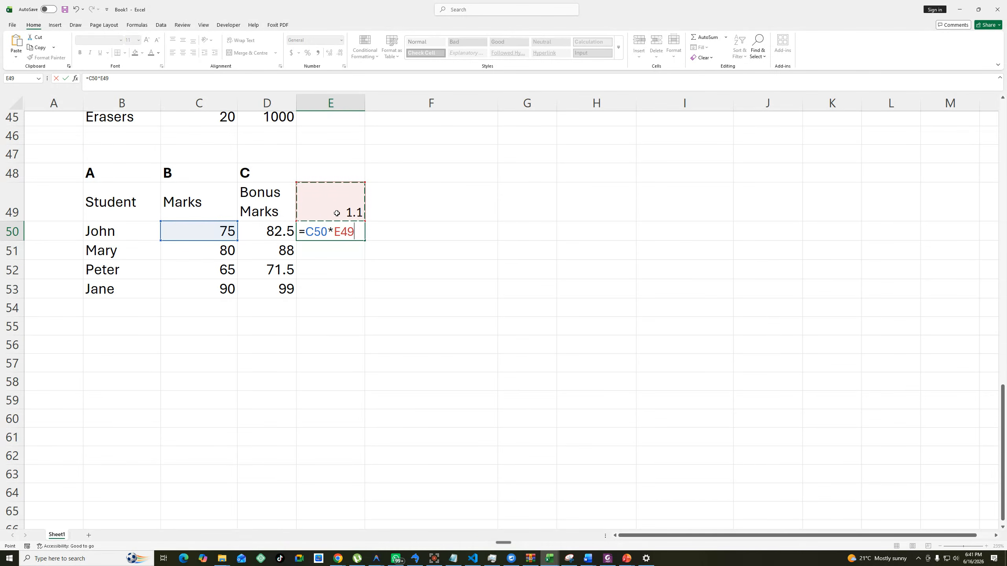
key("F4")
key("Return")
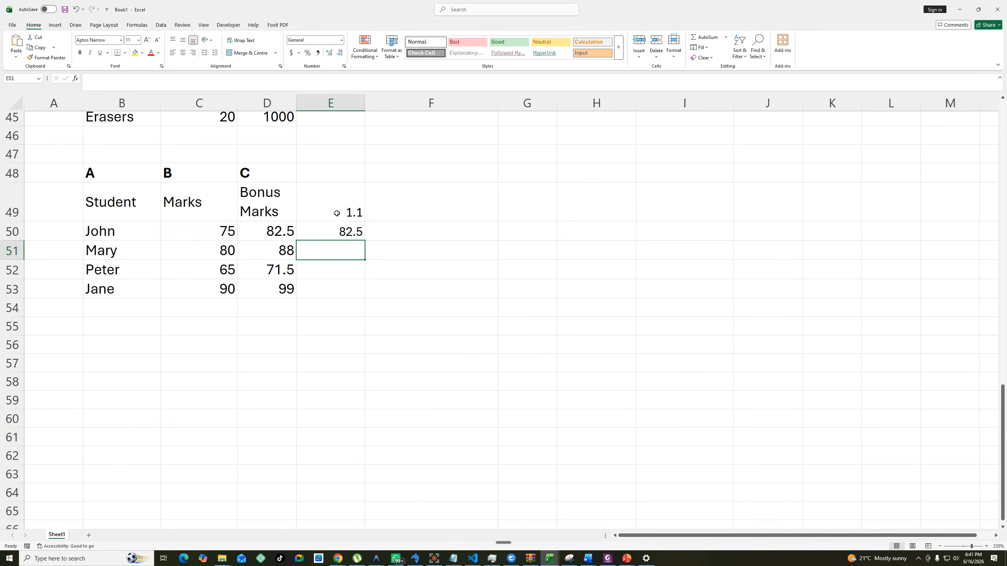
left_click(351, 236)
left_click_drag(364, 242, 364, 296)
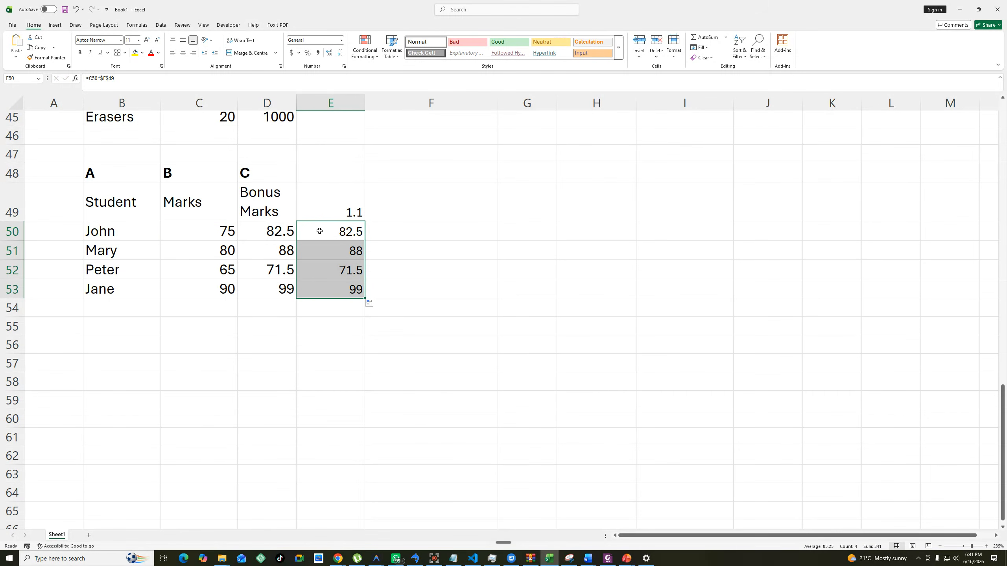
Set the multiplier in E49 to 1.05 and check the recalculated cells E50 to E53.
double_click(360, 211)
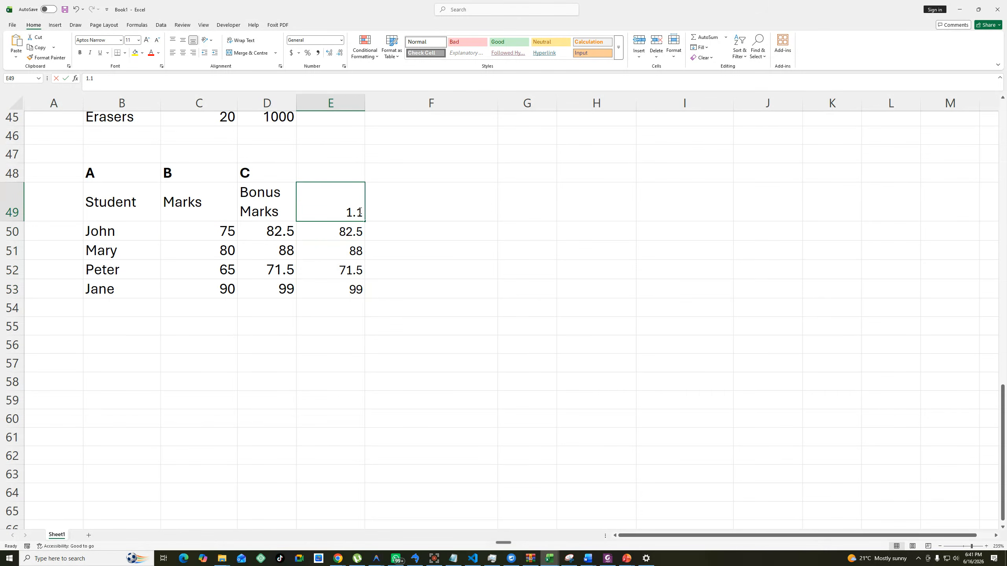
key("BackSpace")
type("05")
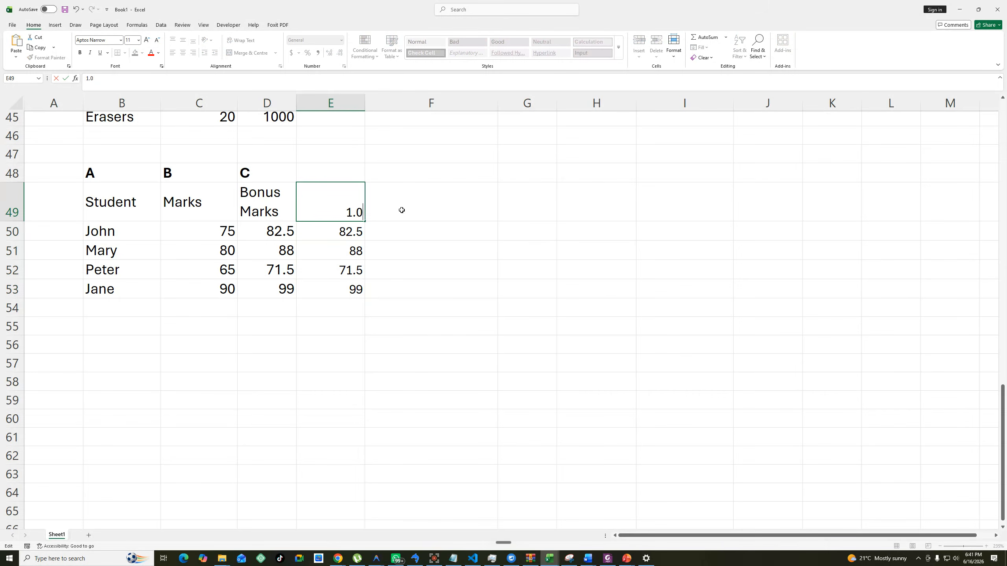
left_click(462, 217)
left_click_drag(357, 232, 356, 288)
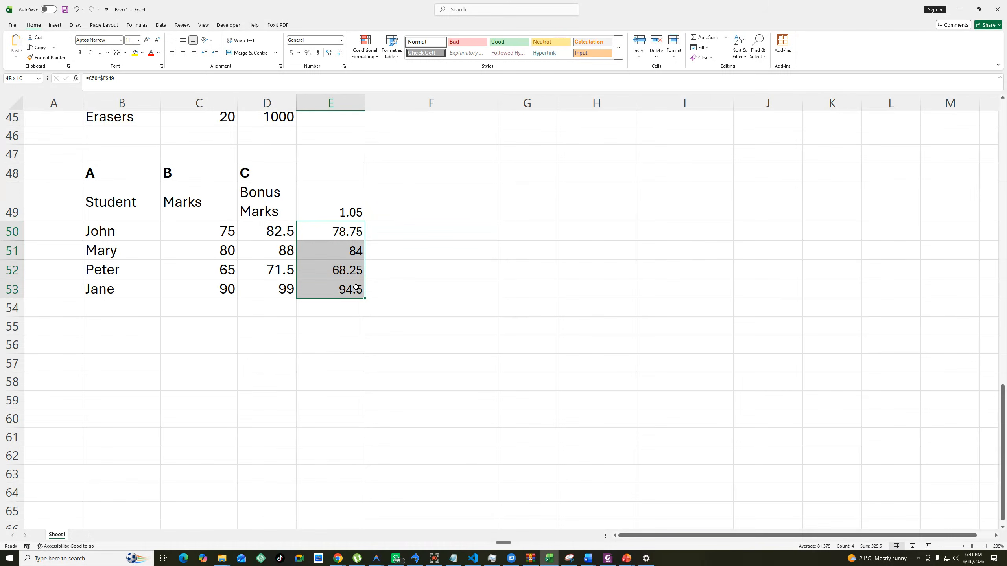
Change the Bonus Marks formula in D50 to =C50*1.05 and fill it down to D53.
left_click(281, 230)
left_click(115, 78)
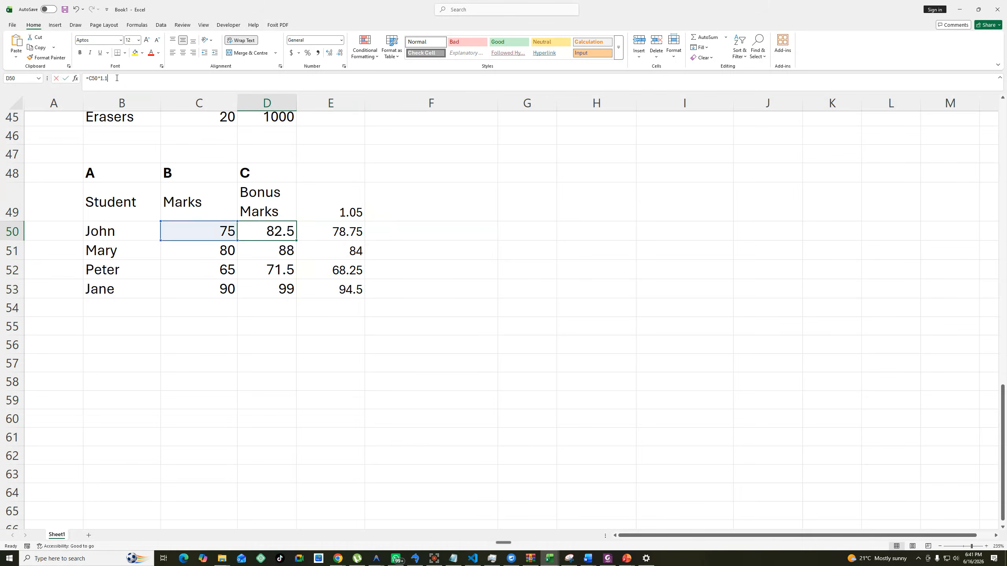
key("BackSpace")
type("05")
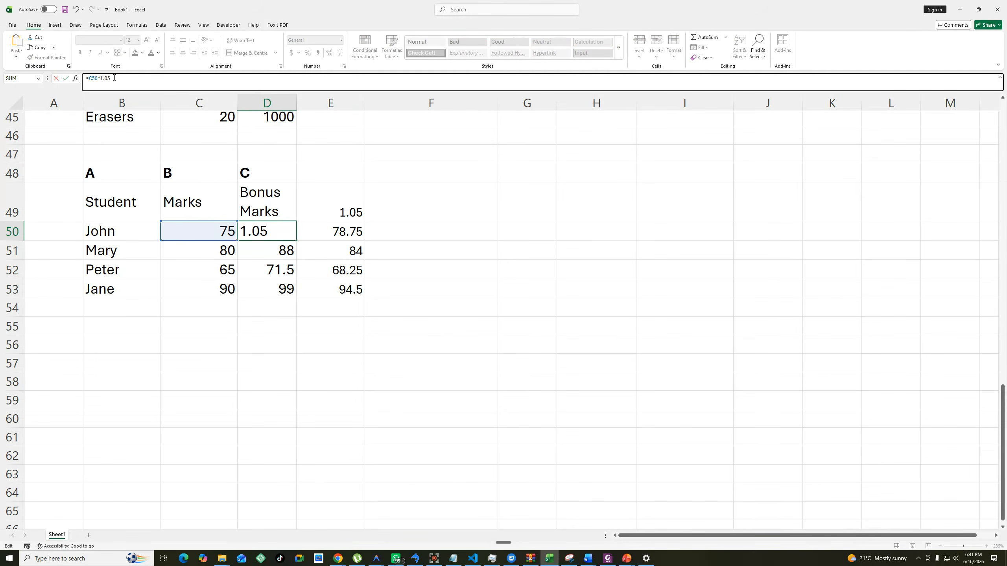
key("Return")
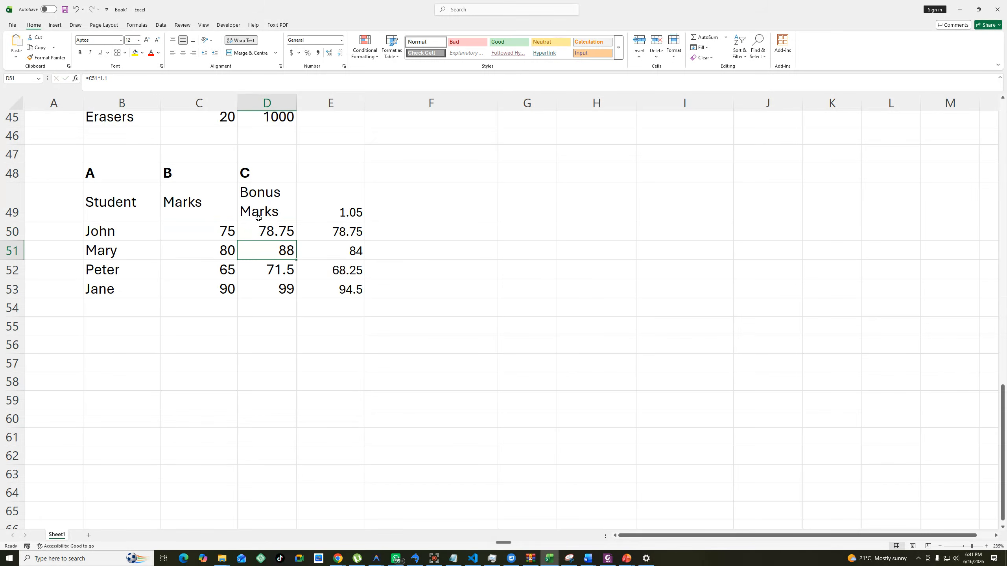
left_click(272, 229)
left_click_drag(302, 236, 301, 255)
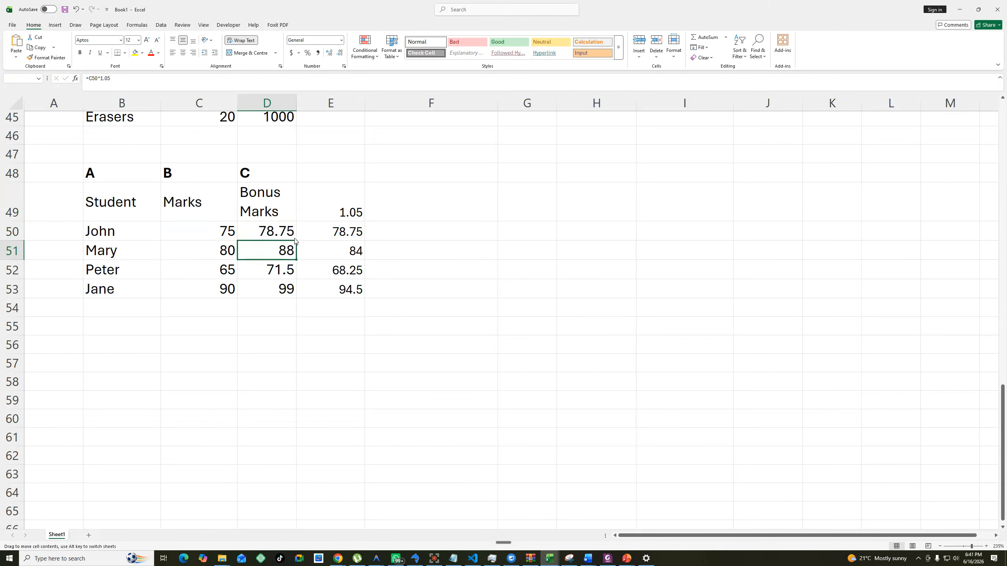
left_click(554, 299)
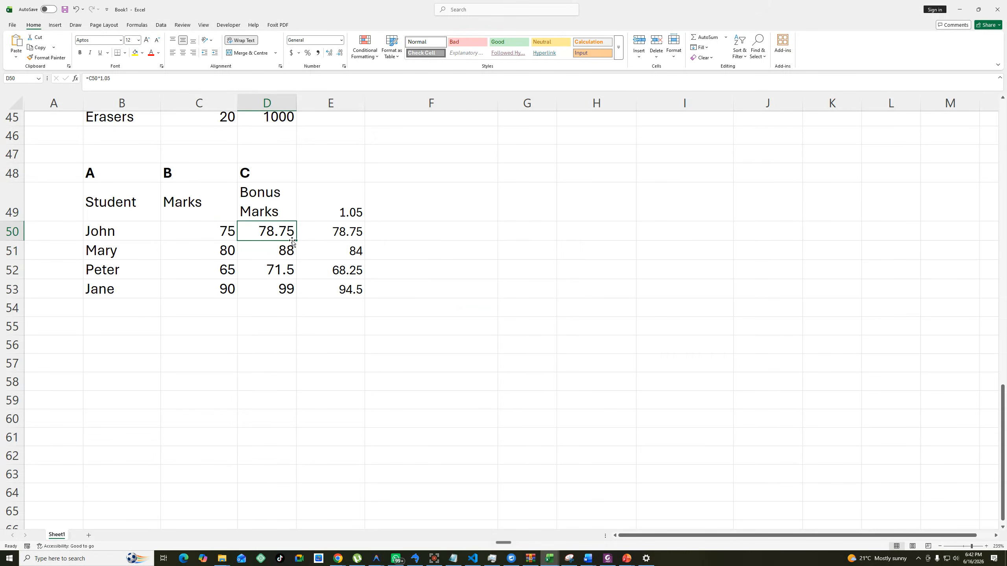
left_click_drag(298, 241, 298, 295)
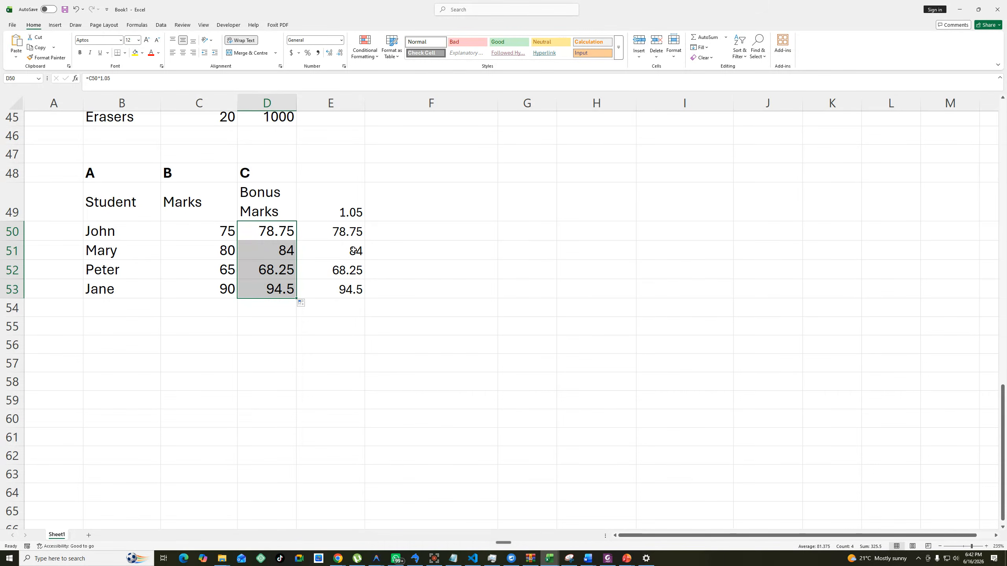
Set the bonus multiplier in E49 to 1.2.
double_click(361, 214)
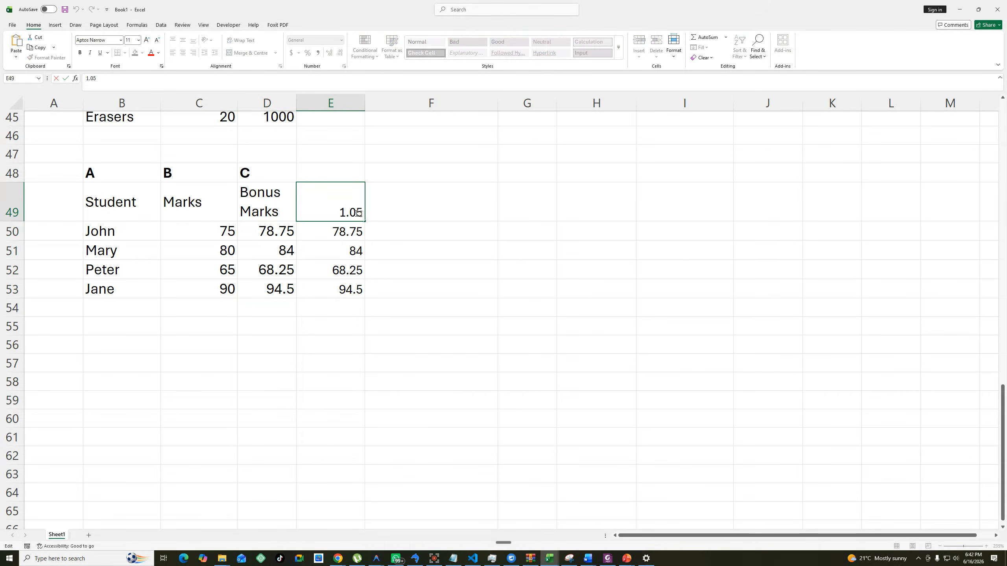
key("BackSpace")
key("Delete")
type("2")
left_click(441, 215)
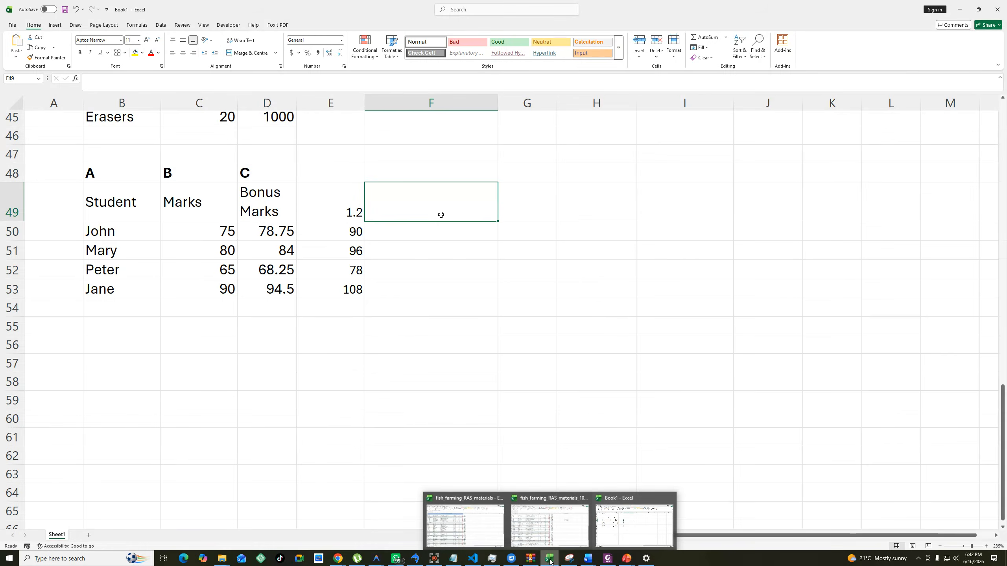
Switch to the Word practice questions and copy the Question 3 table of monthly sales and commission.
mouse_move(591, 559)
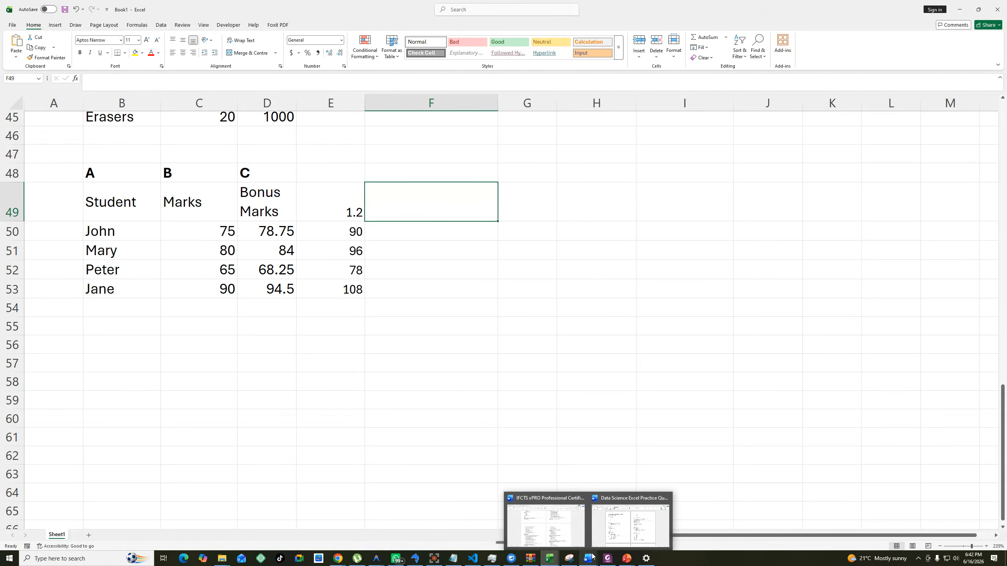
left_click(608, 531)
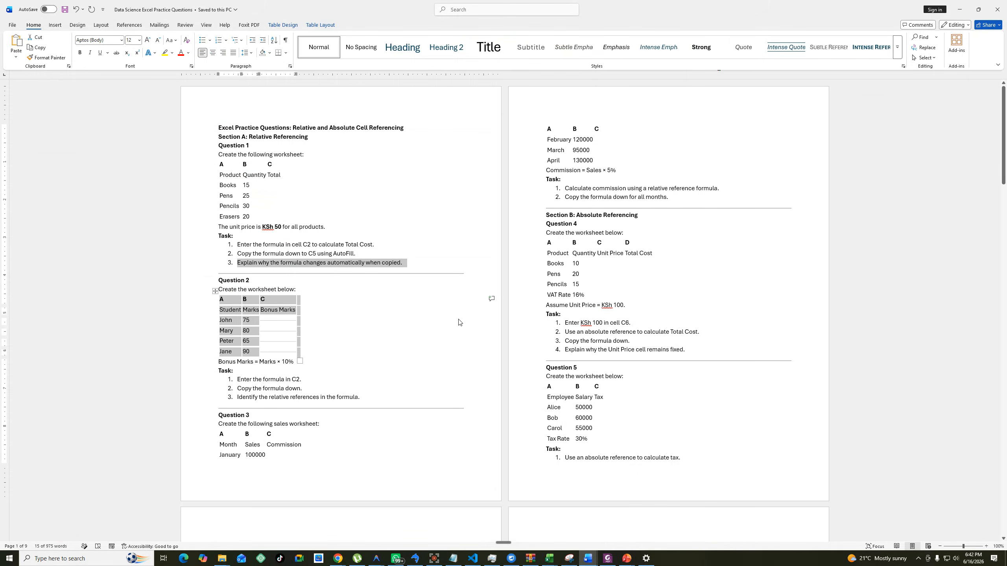
scroll(459, 323, "down", 1)
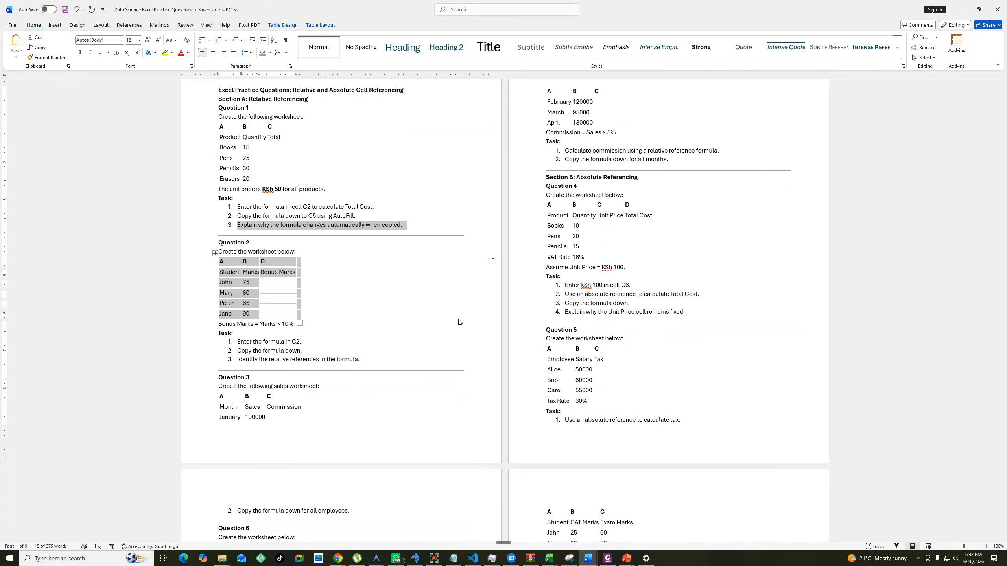
scroll(459, 322, "up", 1)
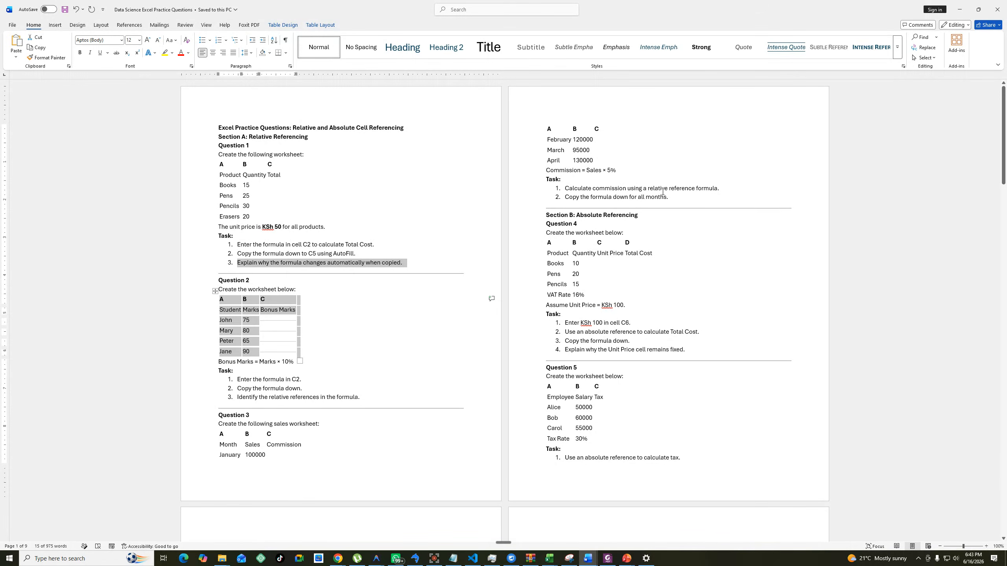
left_click_drag(643, 188, 713, 188)
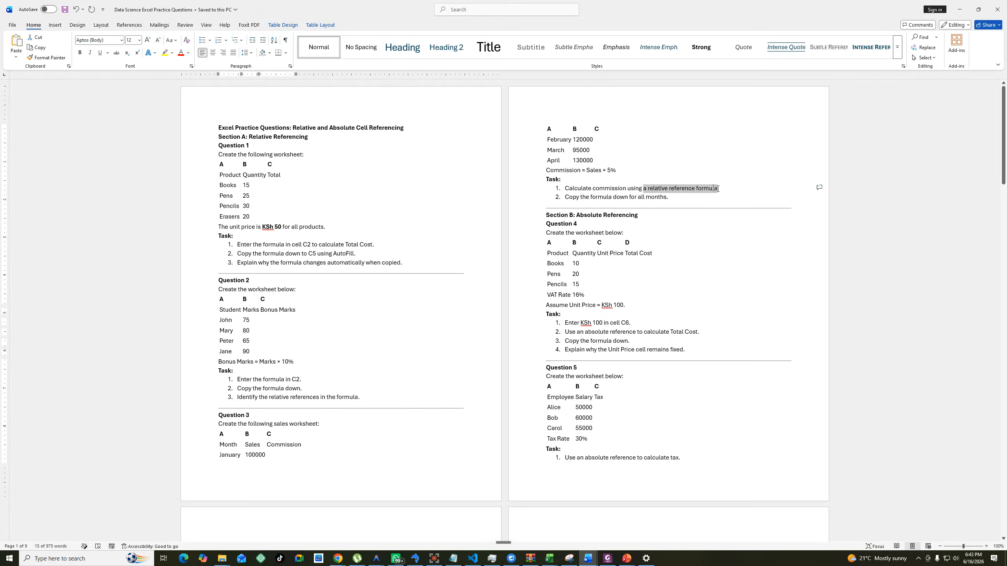
left_click(220, 435)
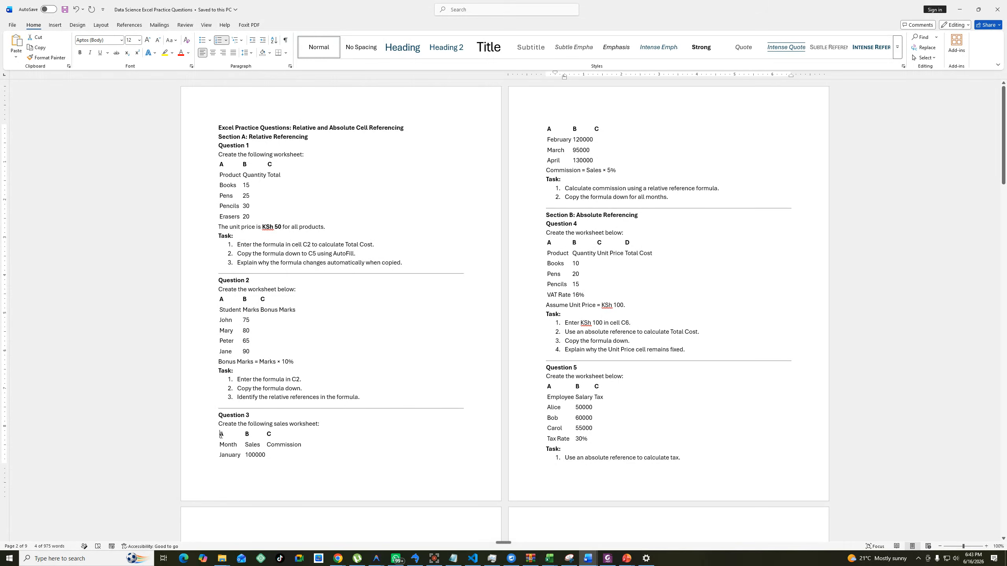
left_click(214, 427)
right_click(214, 427)
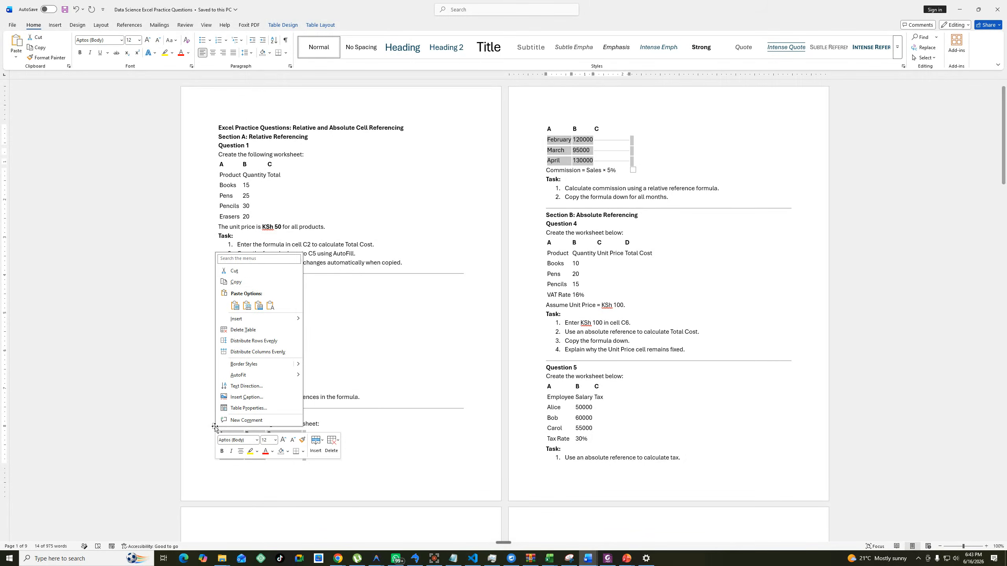
left_click(236, 282)
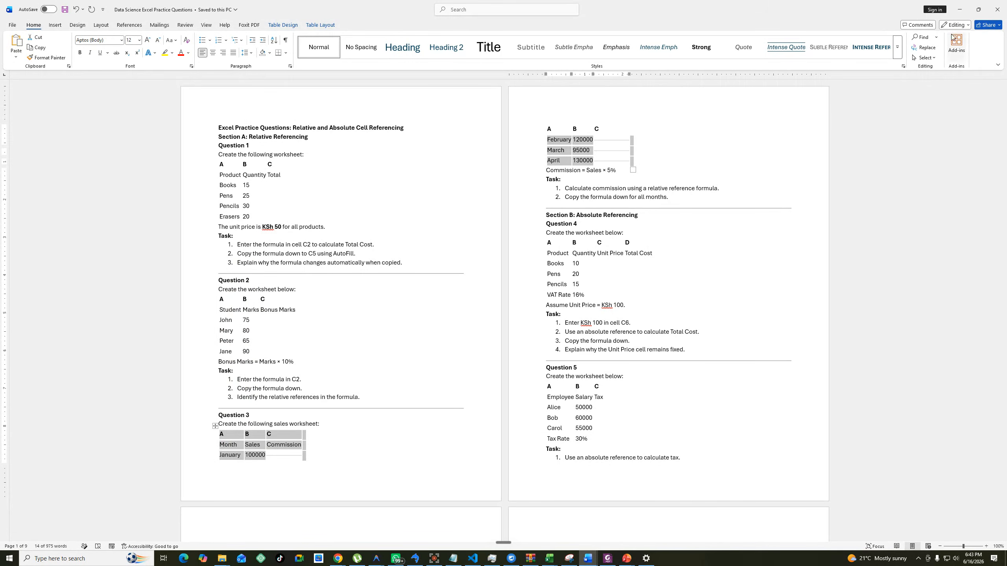
Return to the Excel workbook and paste the copied sales table at G49.
left_click(959, 9)
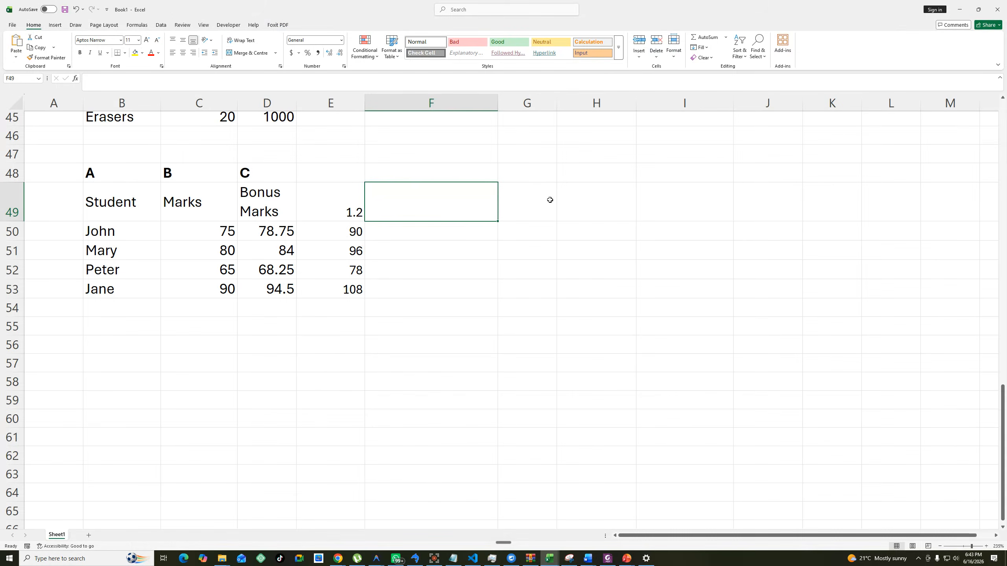
left_click(527, 202)
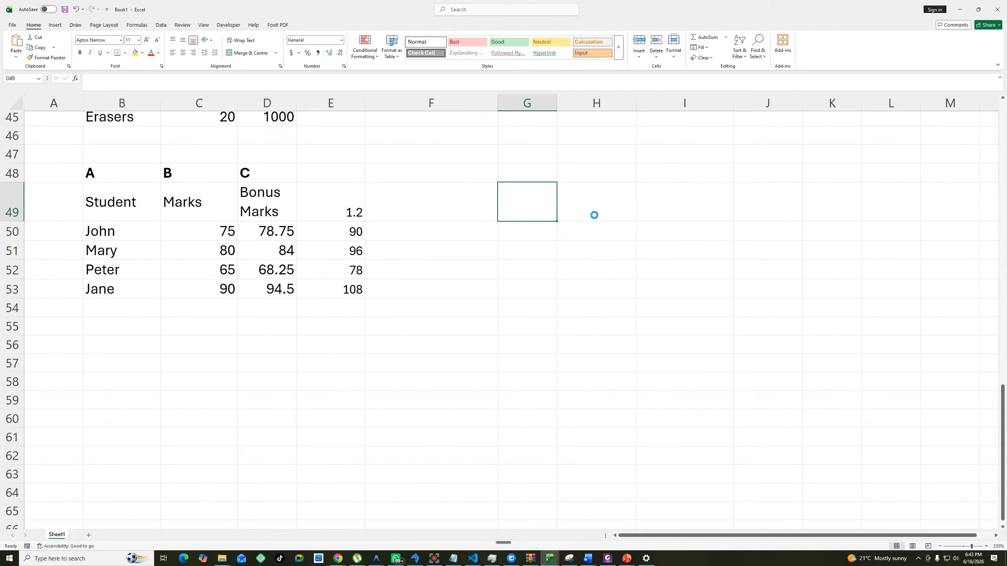
right_click(541, 205)
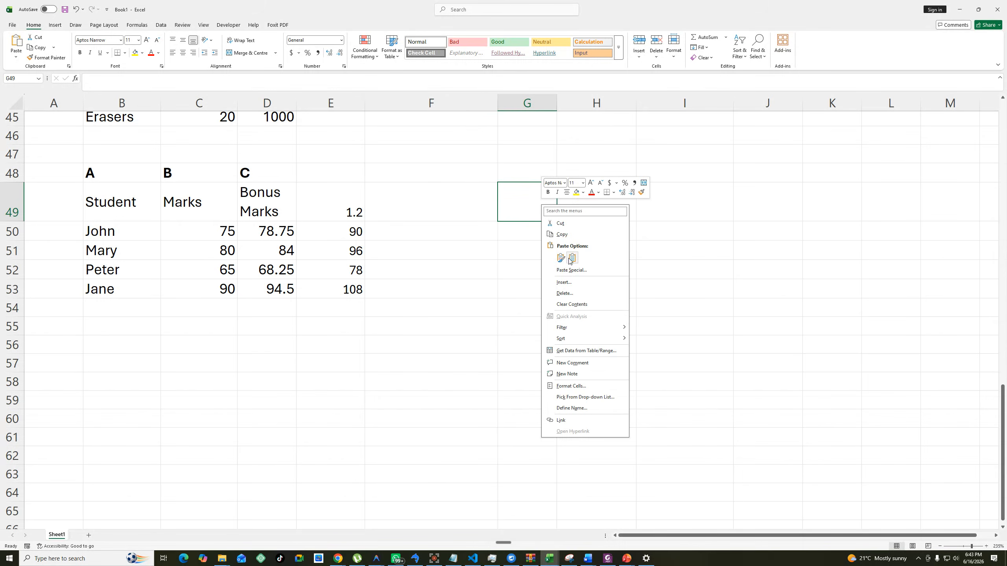
left_click(569, 258)
left_click(729, 269)
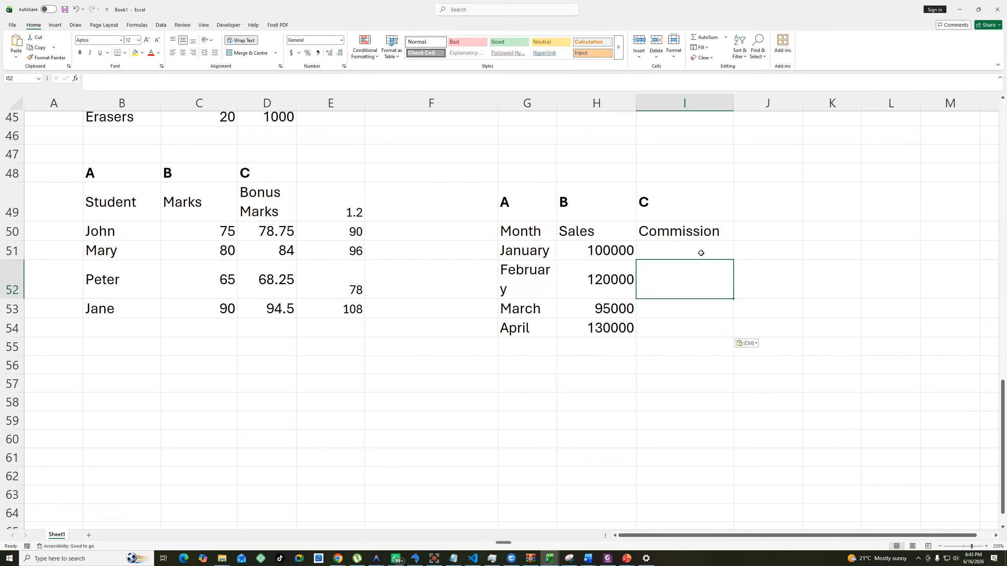
Calculate January's commission in I51 with =H51*5/100 and fill the formula down to I54.
left_click(701, 252)
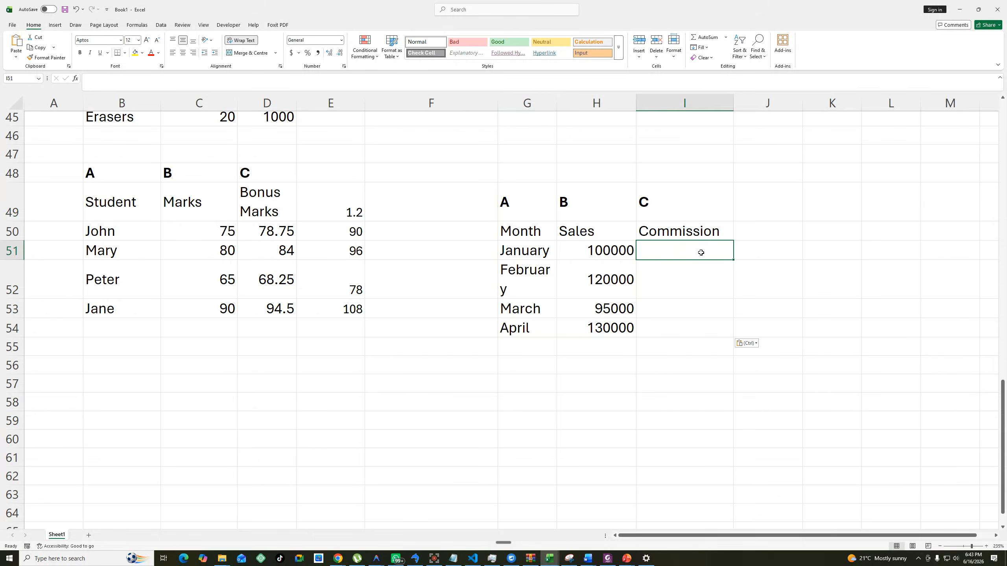
type("=")
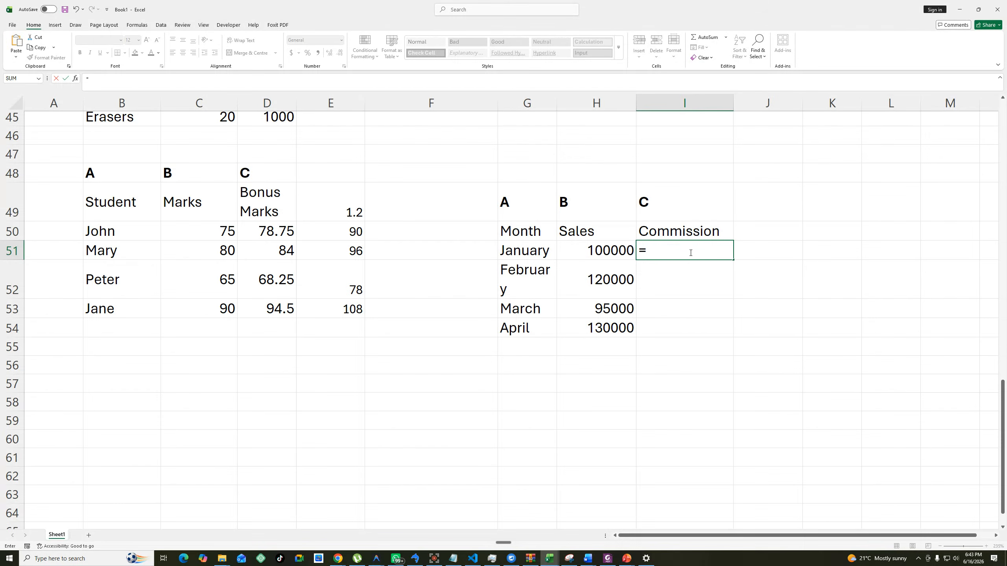
left_click(620, 251)
type("*")
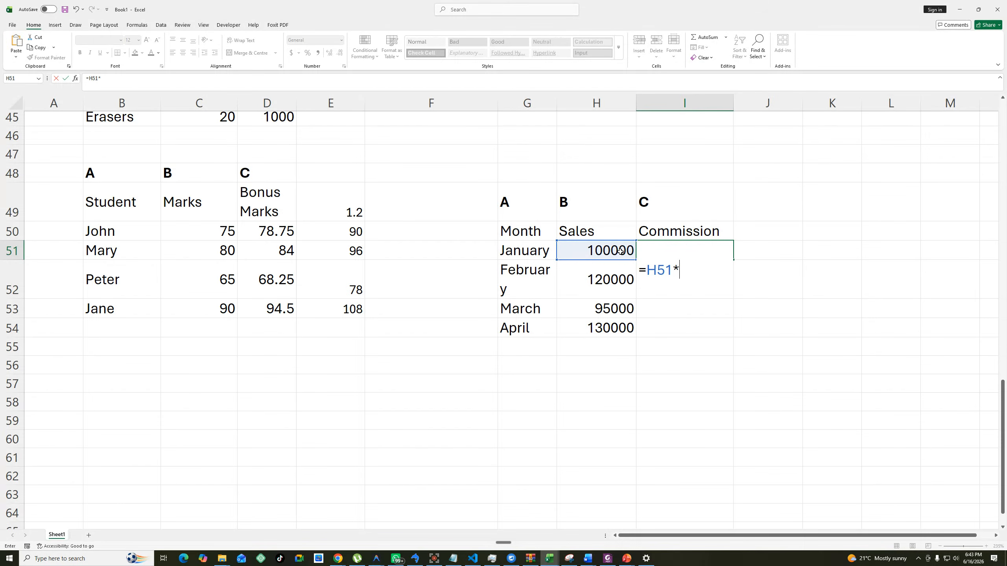
type("0.05")
key("BackSpace")
key("BackSpace")
key("BackSpace")
key("BackSpace")
type("5/100")
key("Return")
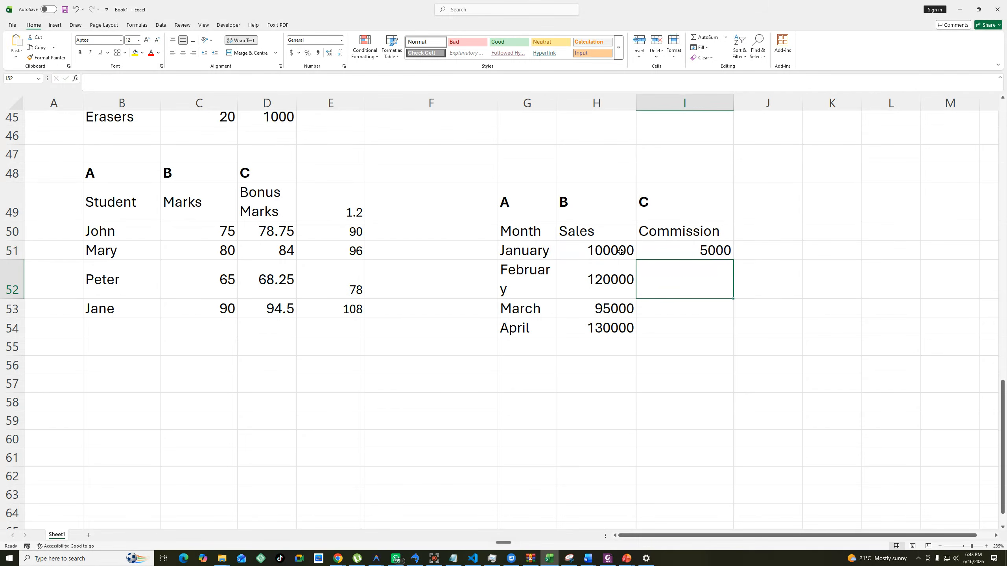
left_click(709, 257)
left_click_drag(733, 260, 728, 334)
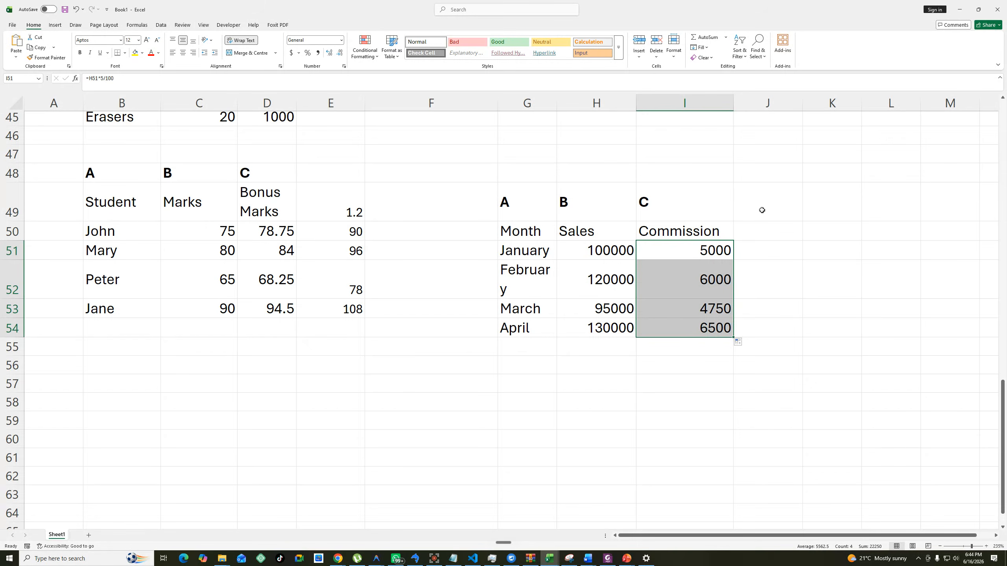
Enter the commission rate 5 in J49, beside the sales table's header row.
left_click(762, 208)
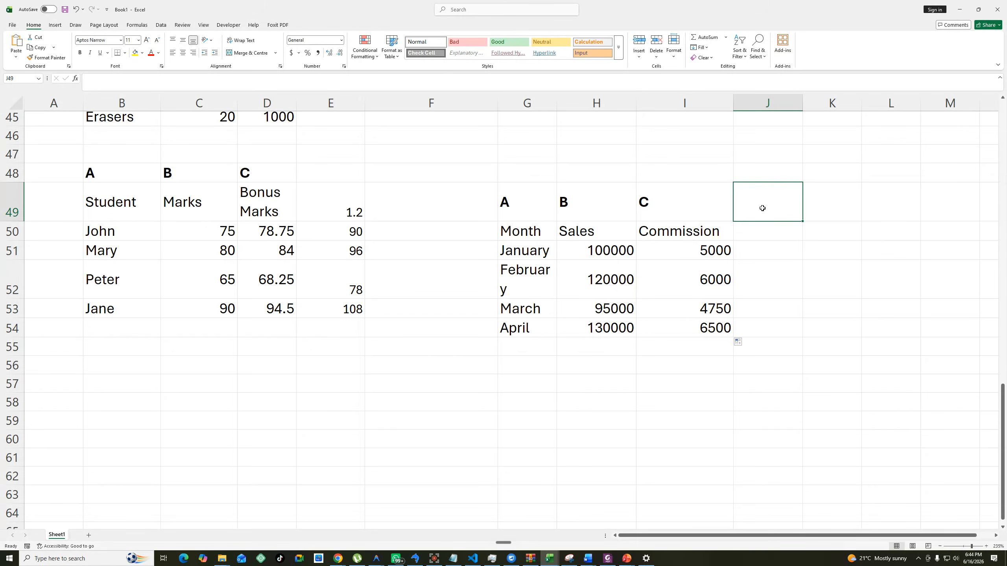
type("5")
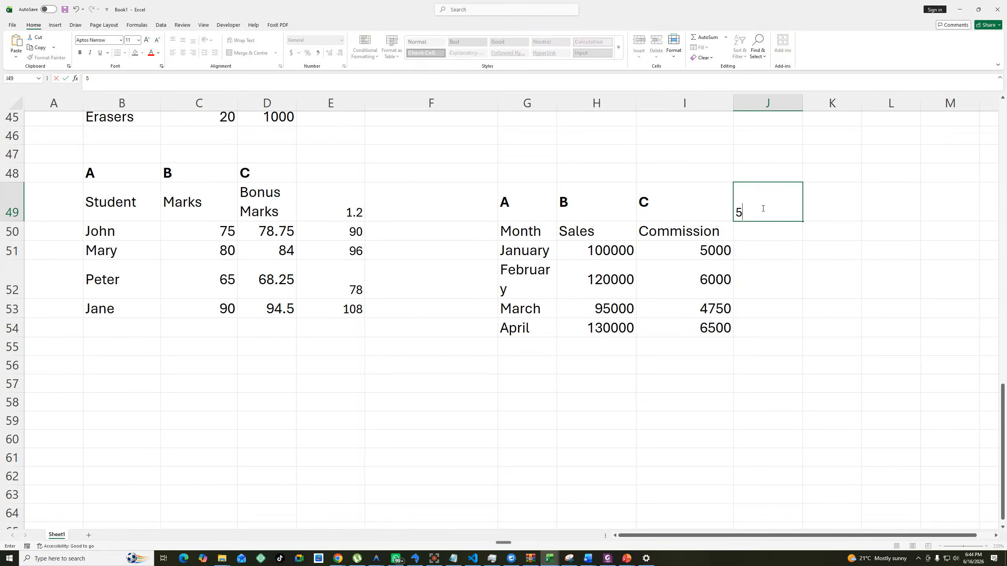
left_click(761, 255)
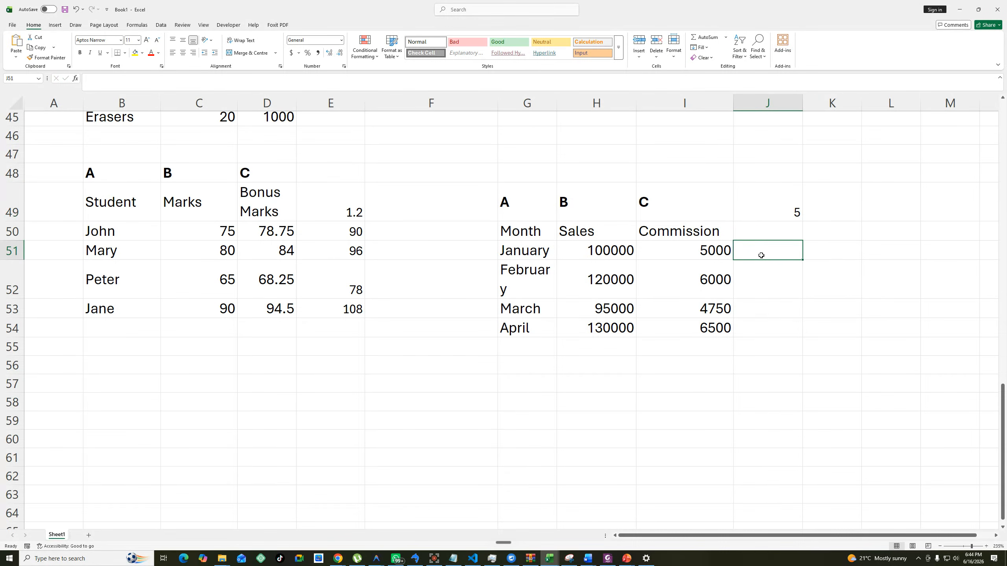
Enter =H51*$J$49/100 in J51 with an absolute reference to the rate and fill it down to J54.
type("=")
left_click(606, 247)
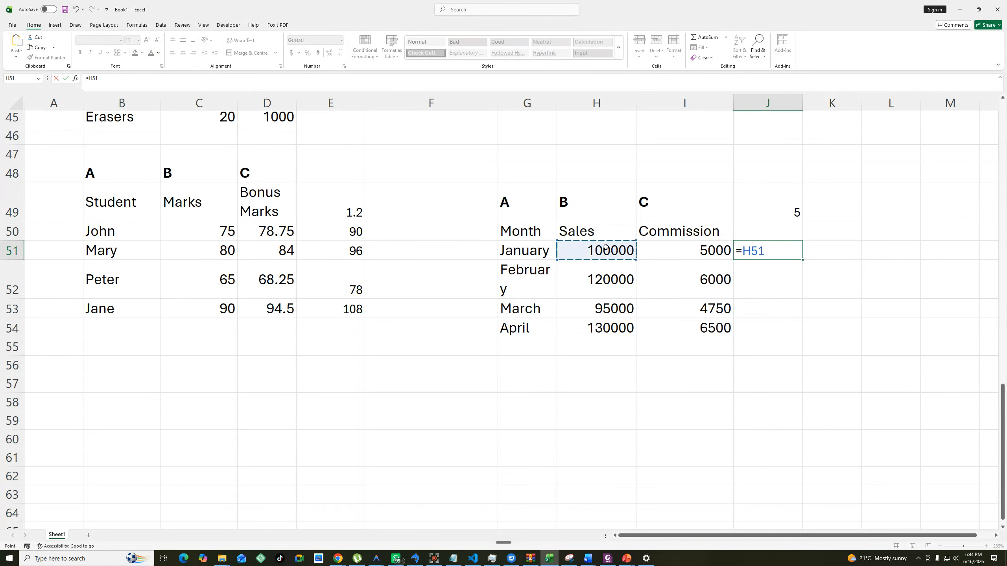
type("*")
left_click(789, 210)
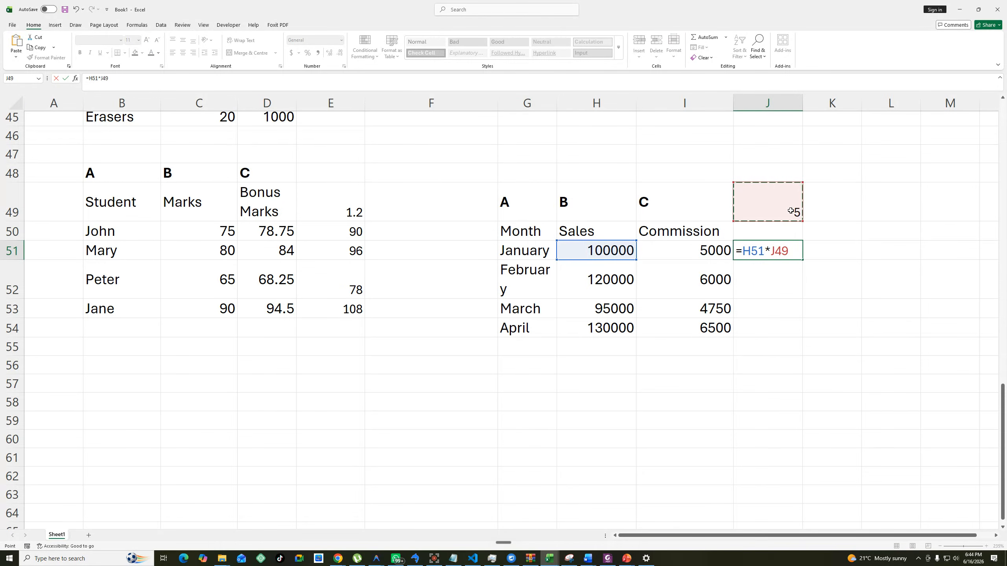
key("F4")
type("/100")
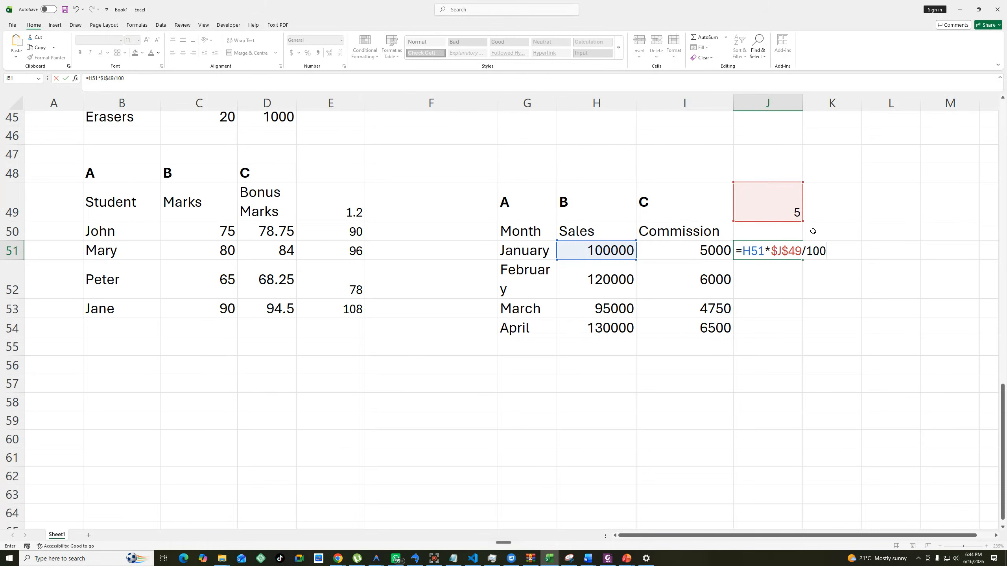
key("Return")
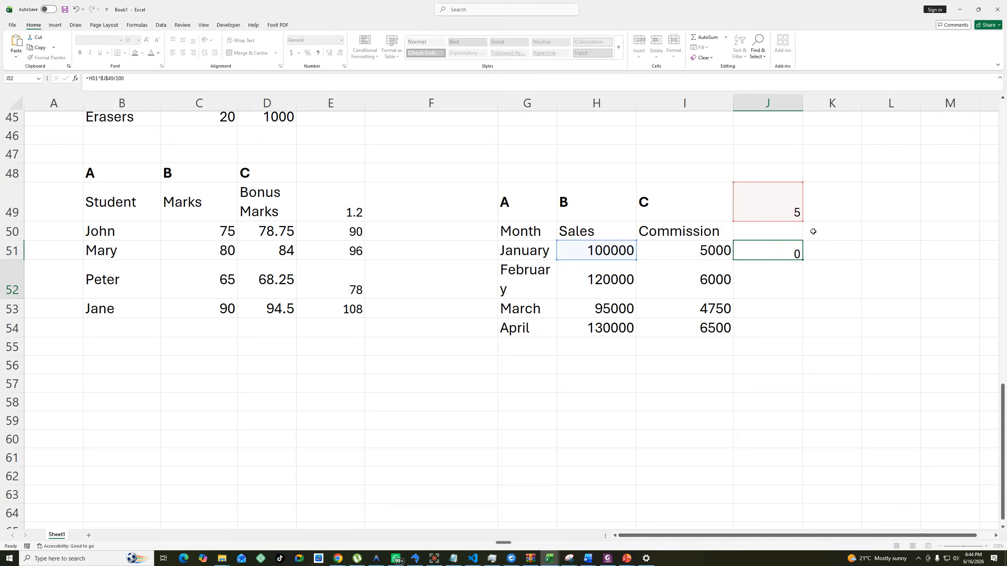
left_click(793, 244)
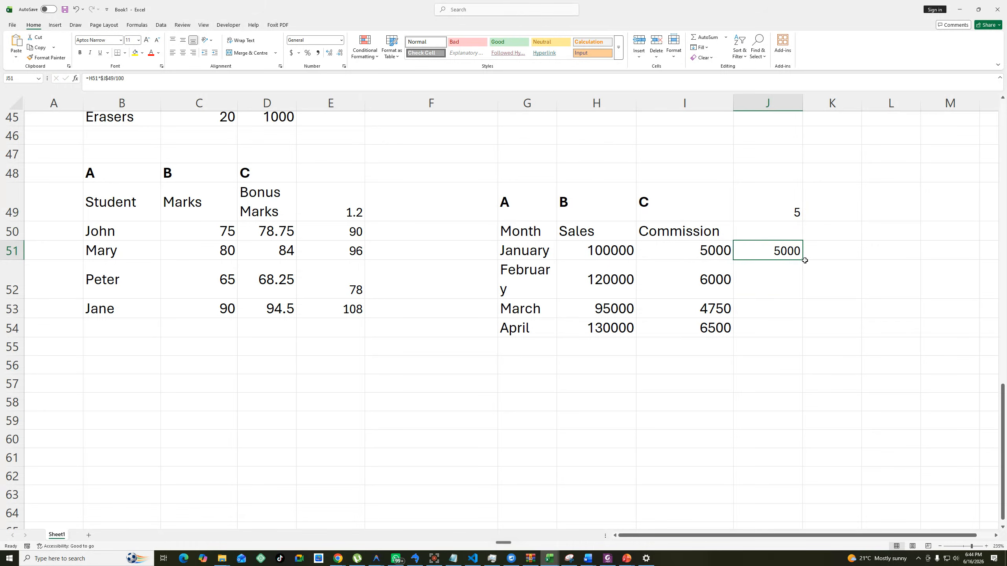
left_click_drag(802, 260, 801, 334)
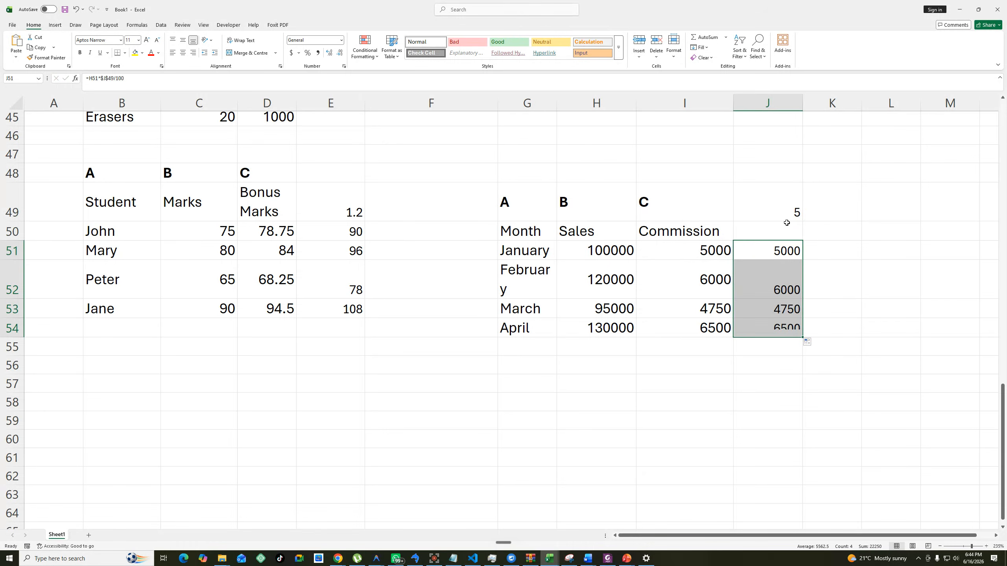
Set the commission rate in J49 to 10 to recalculate J51 to J54.
left_click(789, 213)
type("10")
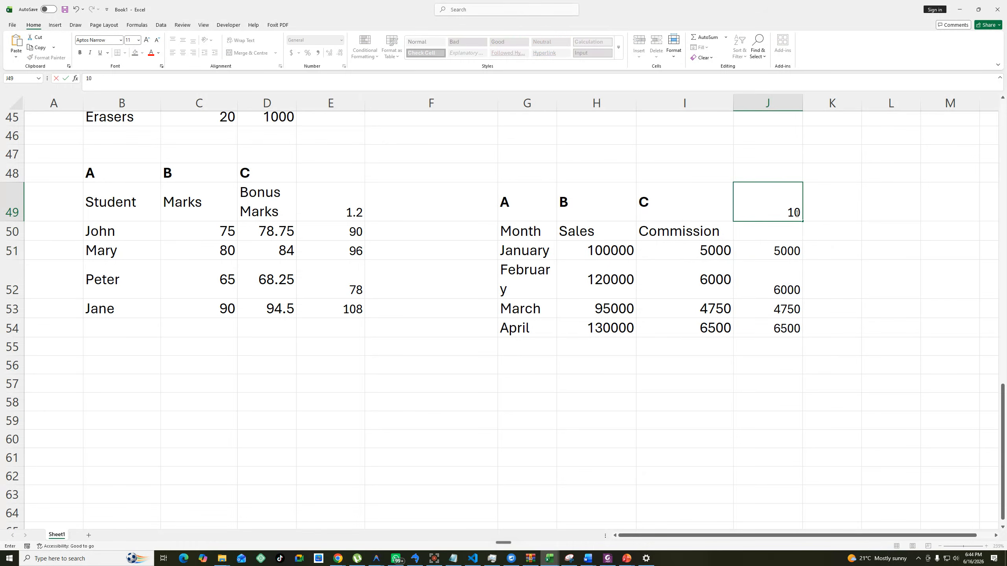
left_click(872, 234)
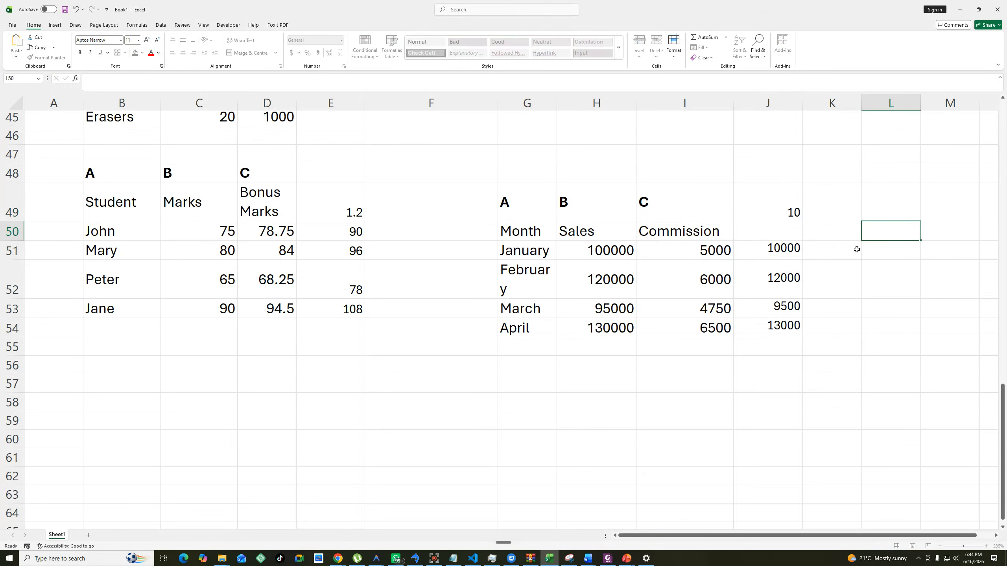
Set the commission rate in J49 to 2.5.
left_click(792, 215)
type("2.5")
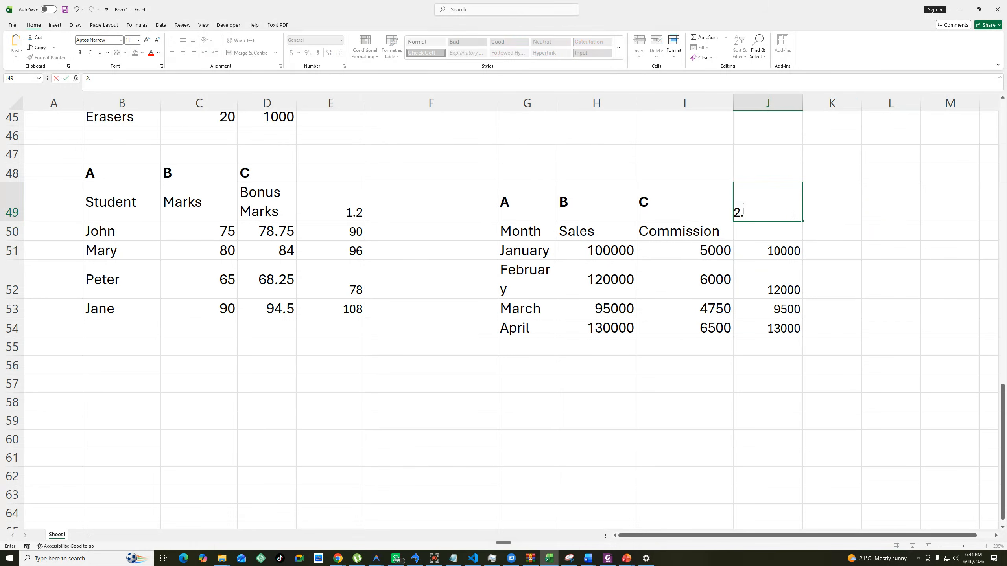
left_click(870, 285)
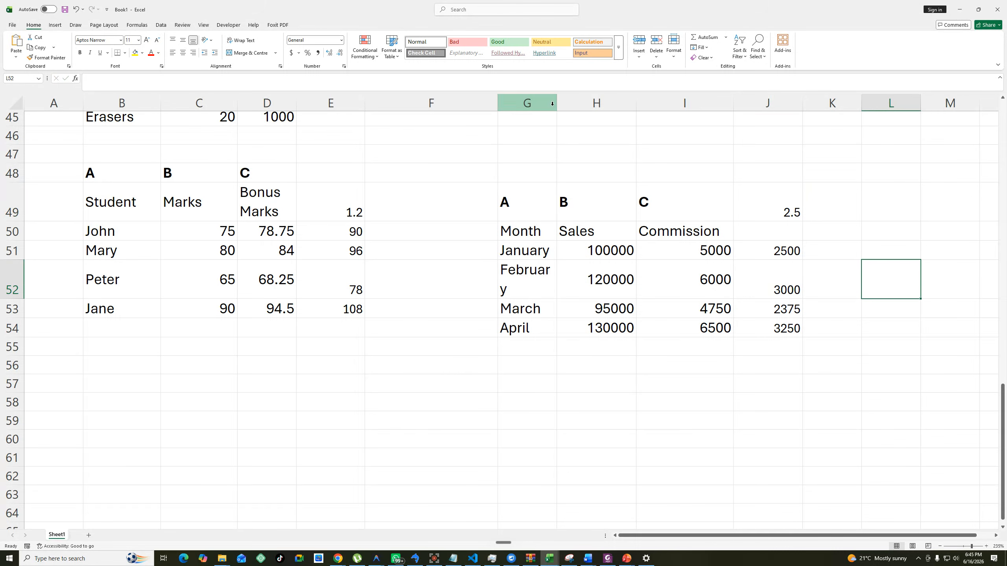
Widen column G so that February fits on one line, and select the commission rate cell J49.
left_click_drag(558, 104, 586, 105)
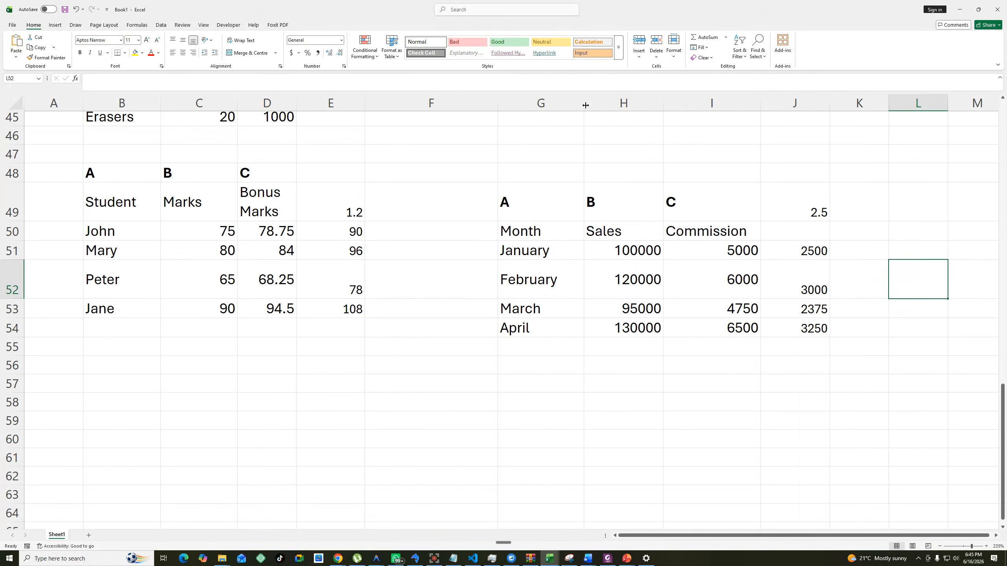
left_click_drag(524, 230, 801, 330)
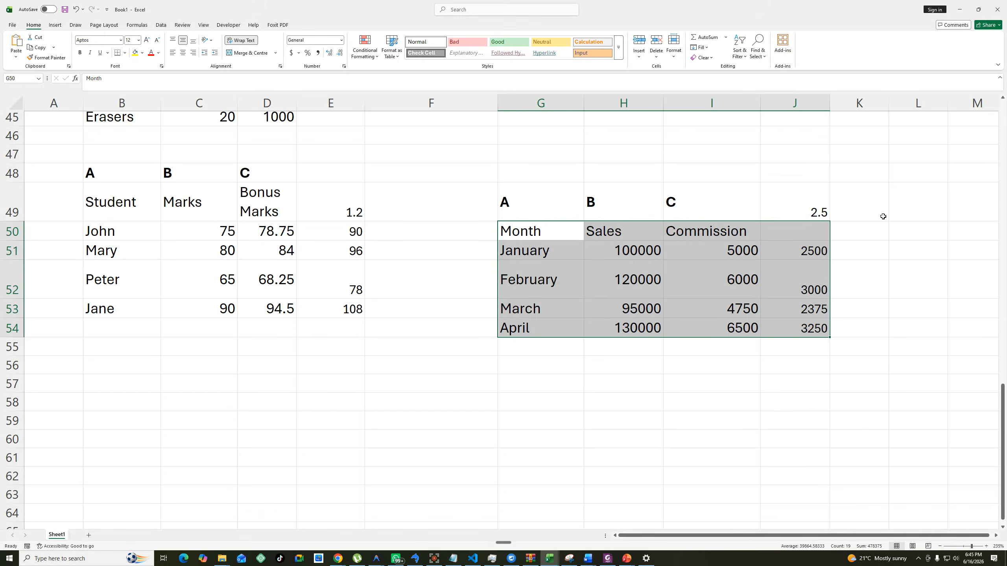
left_click(817, 212)
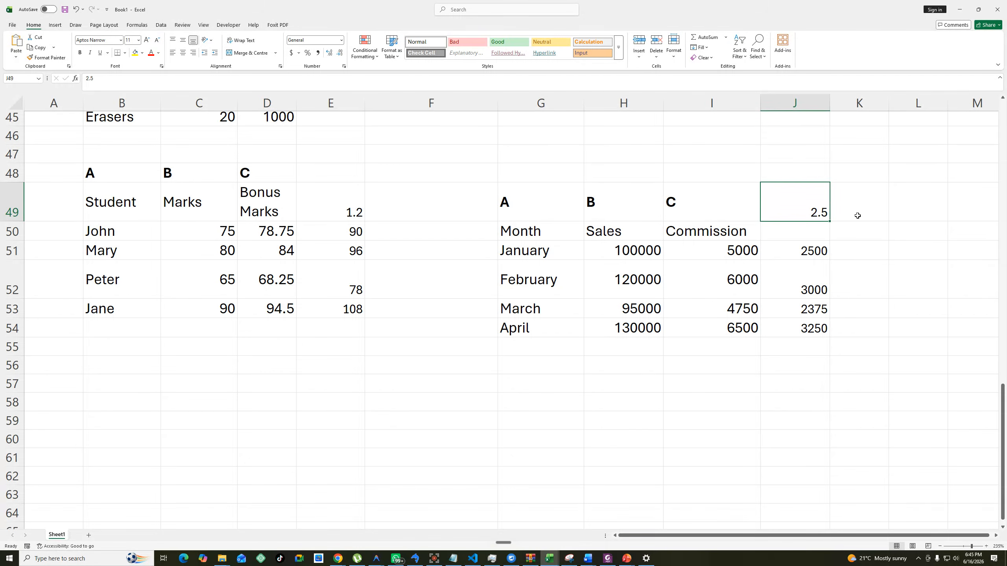
Switch to the Word document Data Science Excel Practice Questions and review the remaining referencing questions through the final payroll Challenge Question.
left_click(588, 560)
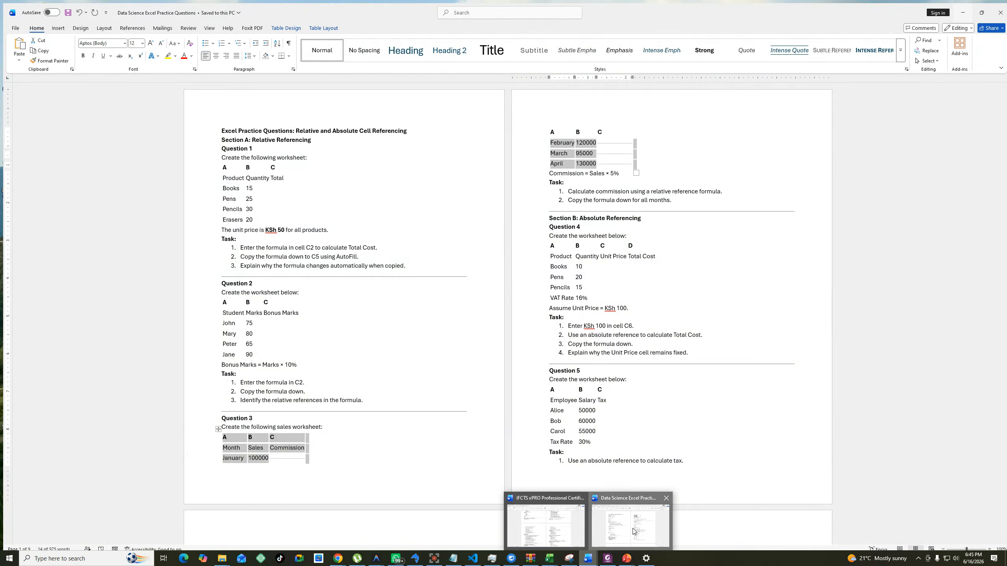
left_click(634, 532)
scroll(635, 463, "down", 6)
scroll(652, 401, "down", 10)
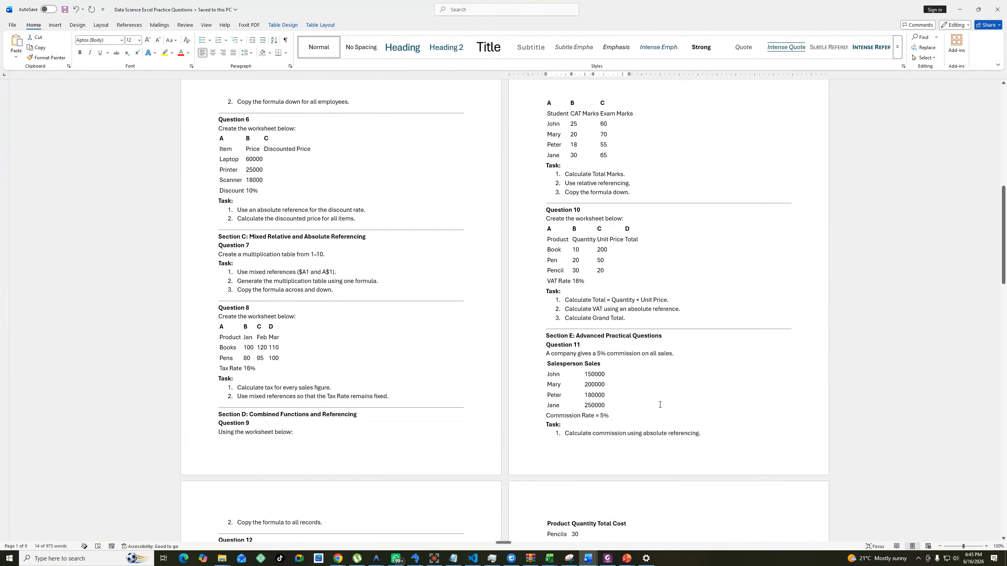
scroll(808, 413, "down", 6)
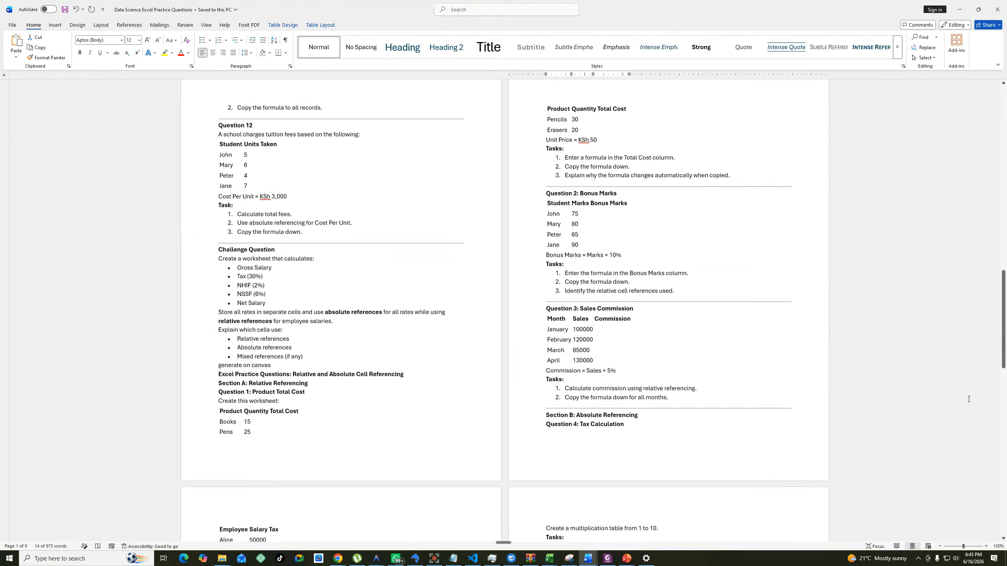
left_click_drag(1004, 377, 1005, 442)
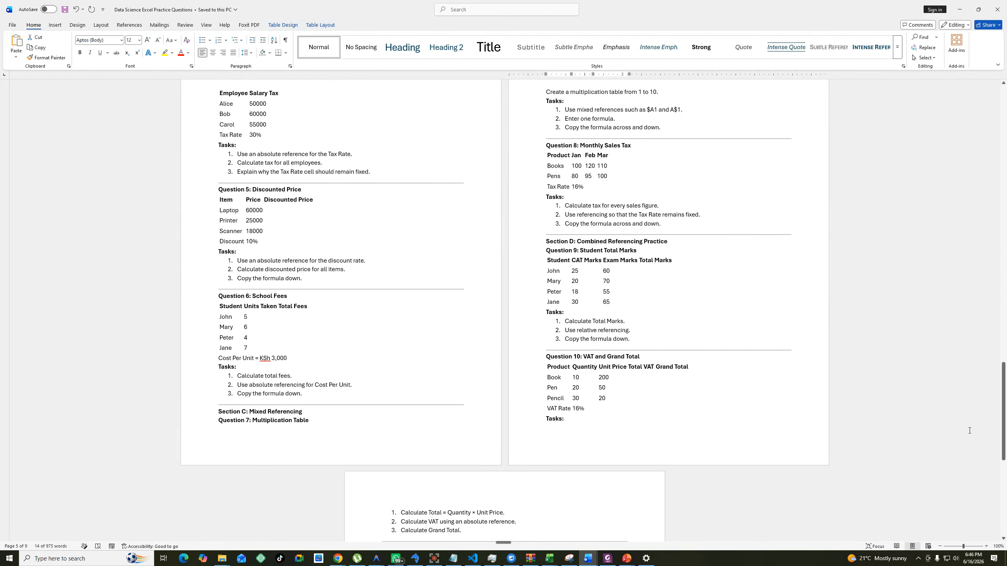
scroll(969, 430, "down", 6)
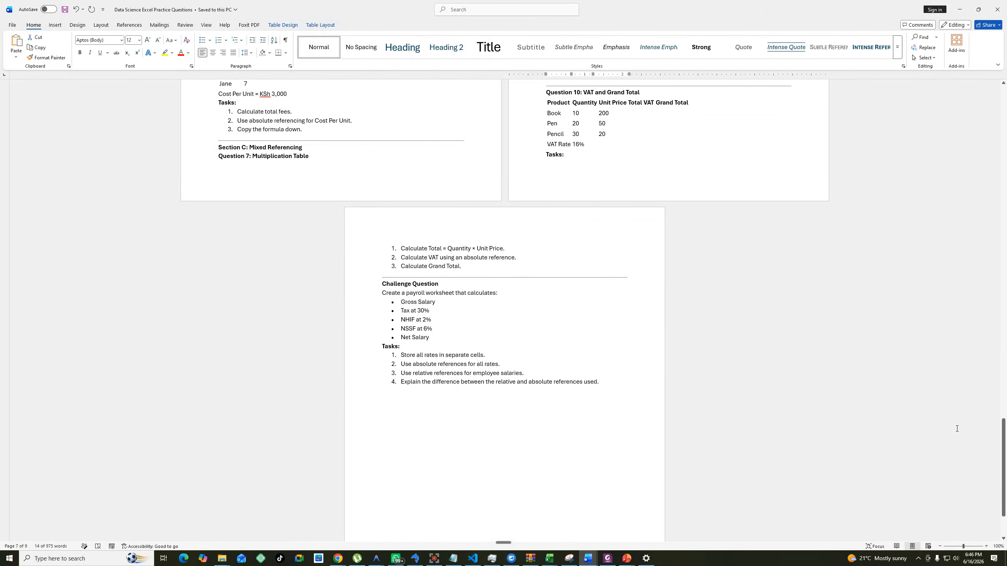
left_click_drag(1005, 428, 1006, 343)
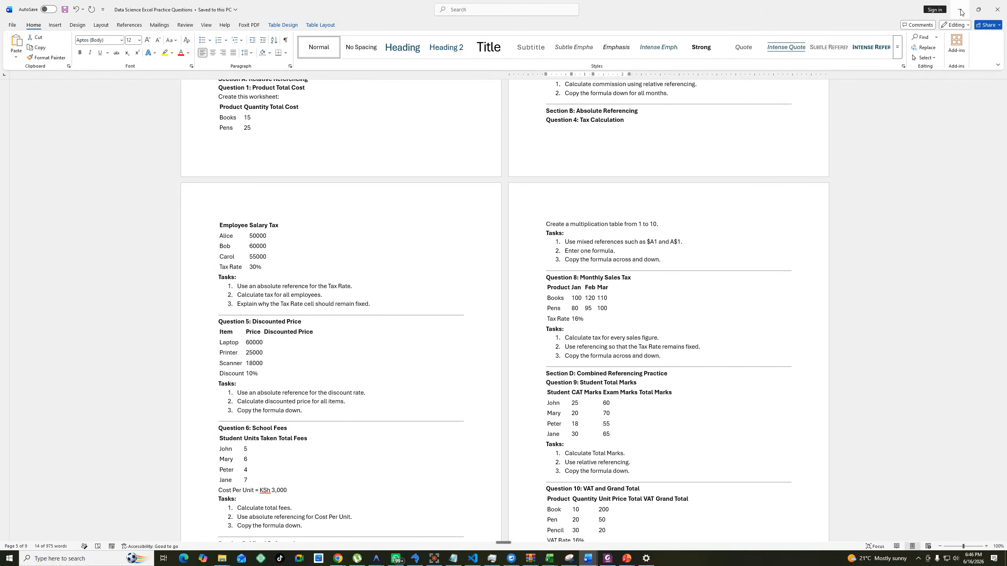
scroll(739, 196, "up", 8)
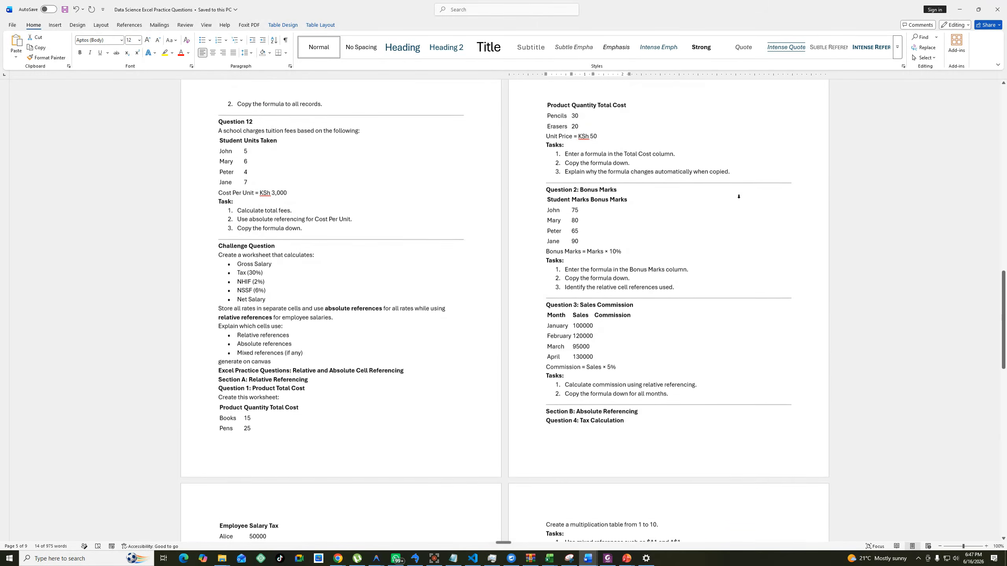
scroll(738, 196, "up", 18)
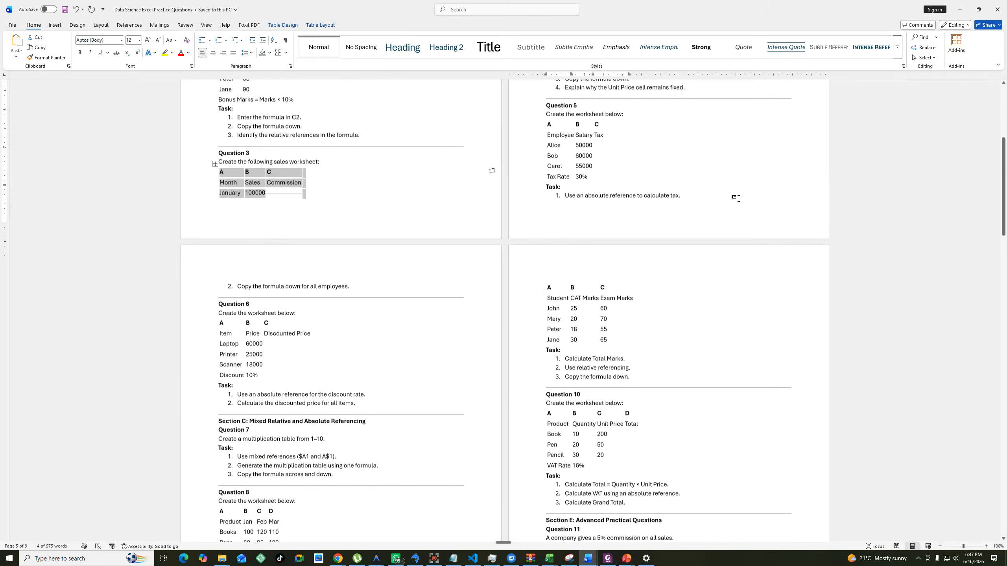
scroll(739, 198, "up", 7)
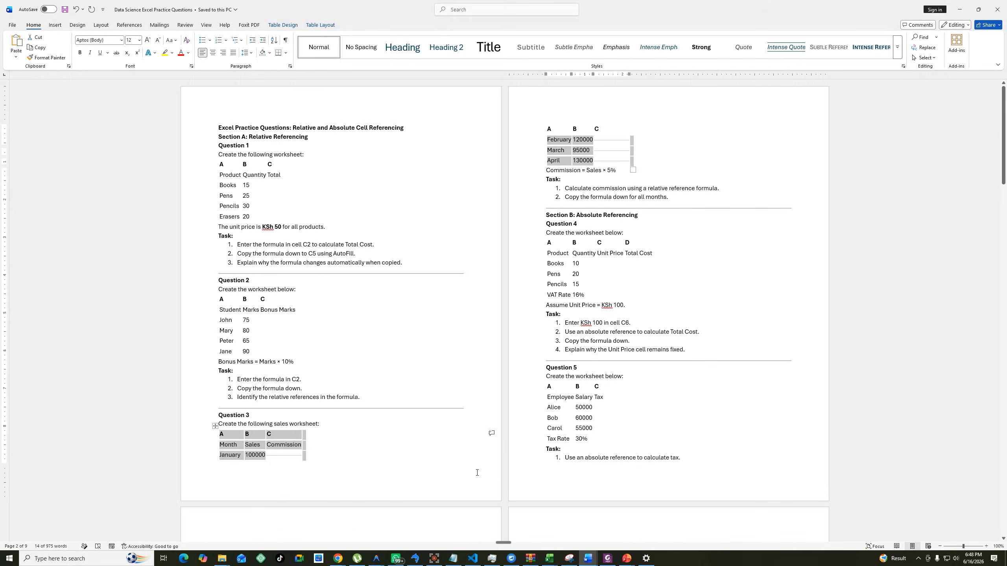
left_click(434, 559)
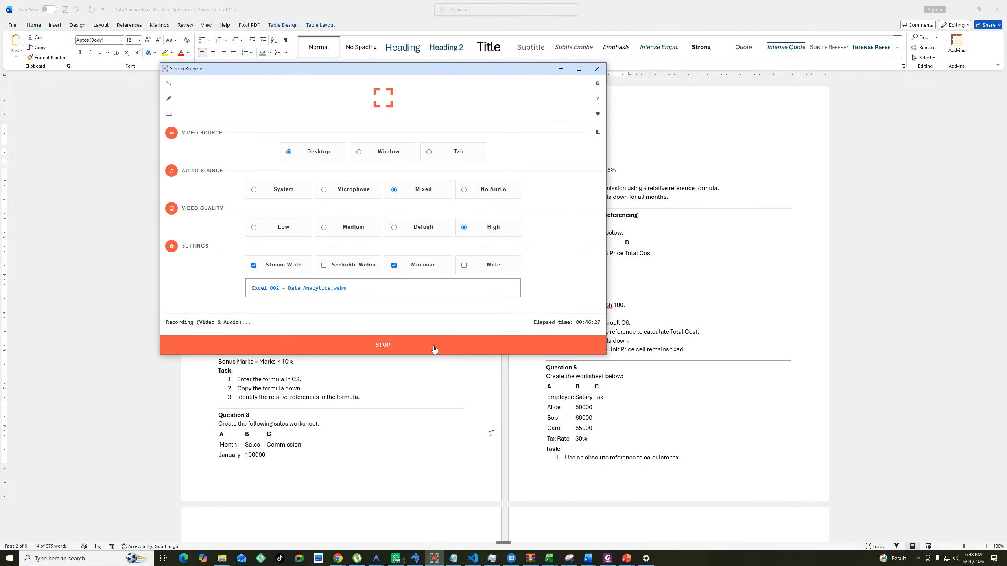